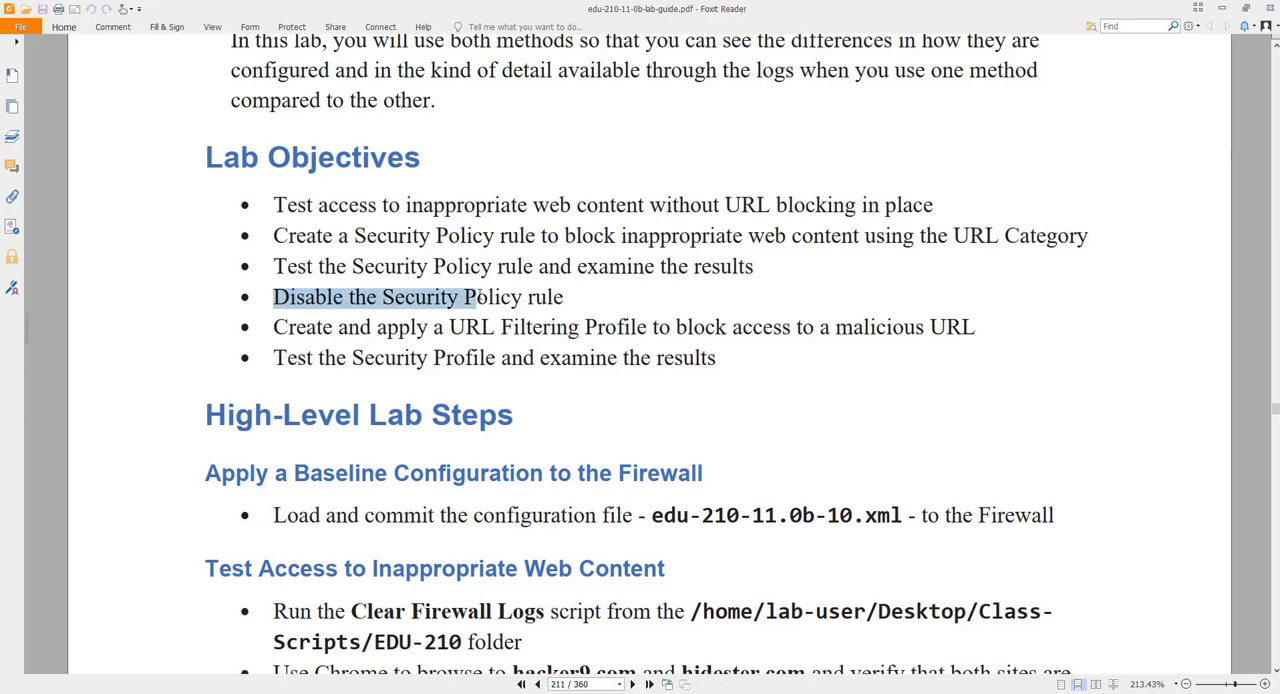
Step: Read the lab guide's objectives, high-level steps and the detailed baseline configuration instructions
{"action": "left_click_drag", "start_coordinate": [274, 328], "coordinate": [985, 343]}
{"action": "left_click", "coordinate": [531, 330]}
{"action": "scroll", "coordinate": [944, 354], "scroll_direction": "down", "scroll_amount": 1}
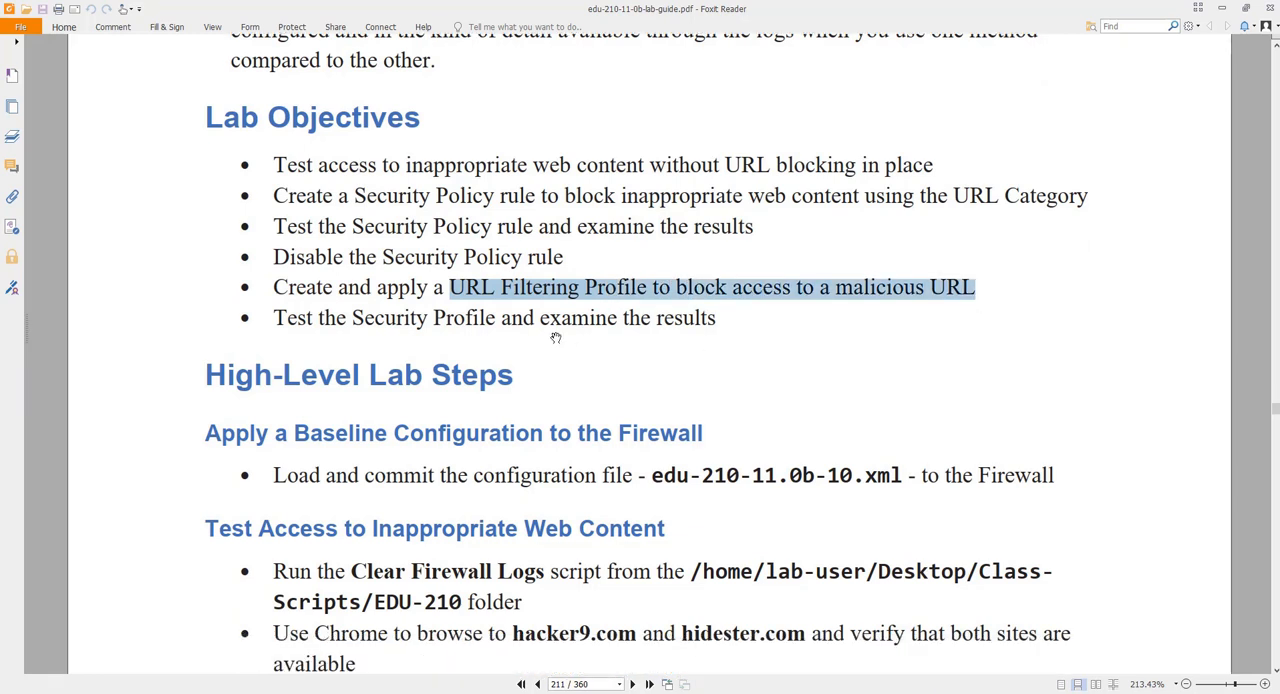
{"action": "left_click_drag", "start_coordinate": [275, 318], "coordinate": [756, 341]}
{"action": "left_click", "coordinate": [756, 341]}
{"action": "scroll", "coordinate": [761, 348], "scroll_direction": "down", "scroll_amount": 3, "text": "ctrl"}
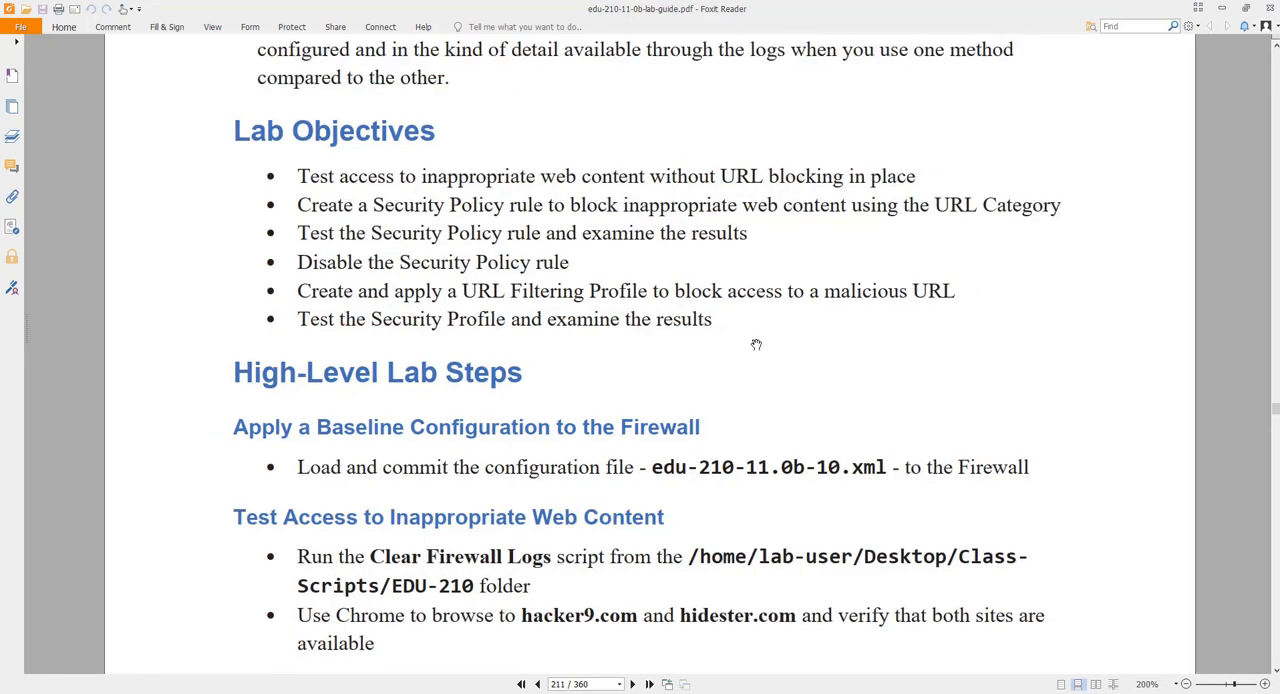
{"action": "left_click_drag", "start_coordinate": [649, 438], "coordinate": [845, 435]}
{"action": "left_click", "coordinate": [751, 377]}
{"action": "scroll", "coordinate": [749, 376], "scroll_direction": "down", "scroll_amount": 15}
{"action": "scroll", "coordinate": [749, 376], "scroll_direction": "down", "scroll_amount": 15}
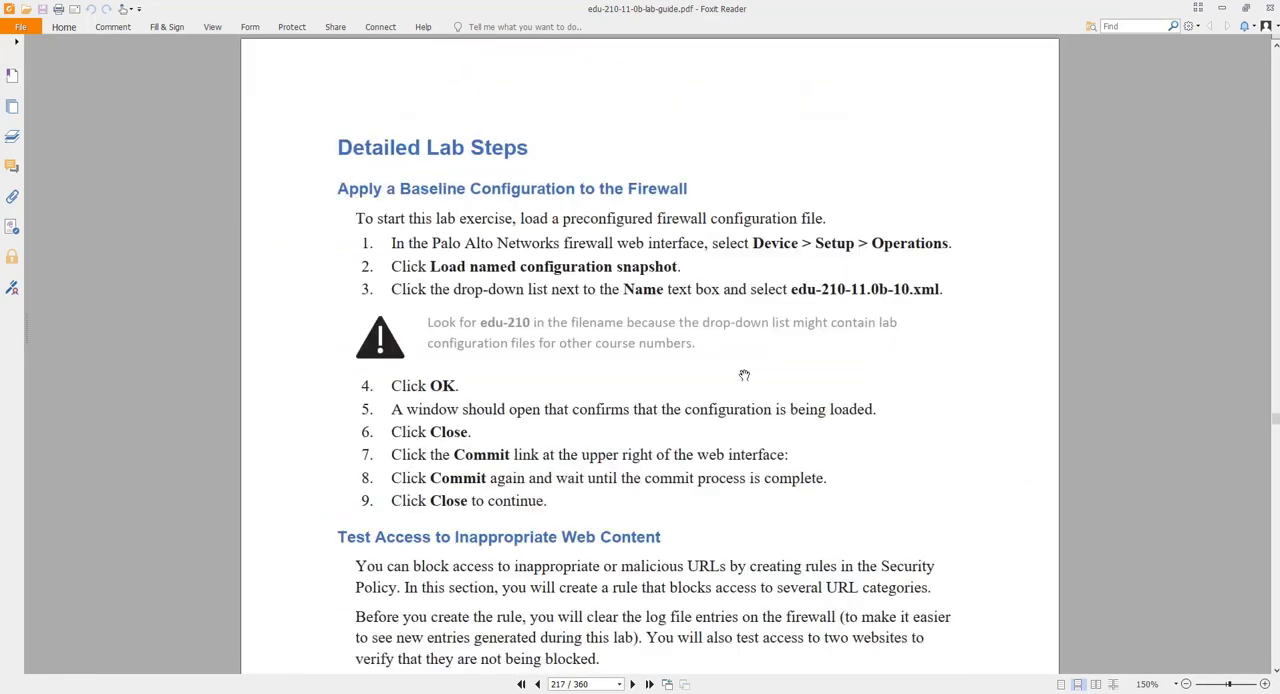
{"action": "scroll", "coordinate": [720, 410], "scroll_direction": "down", "scroll_amount": 1}
{"action": "scroll", "coordinate": [695, 457], "scroll_direction": "up", "scroll_amount": 1}
Step: Switch to the firewall web interface, load the named configuration snapshot edu-210-11.0a-10.xml and commit all changes
{"action": "key", "text": "alt+Tab"}
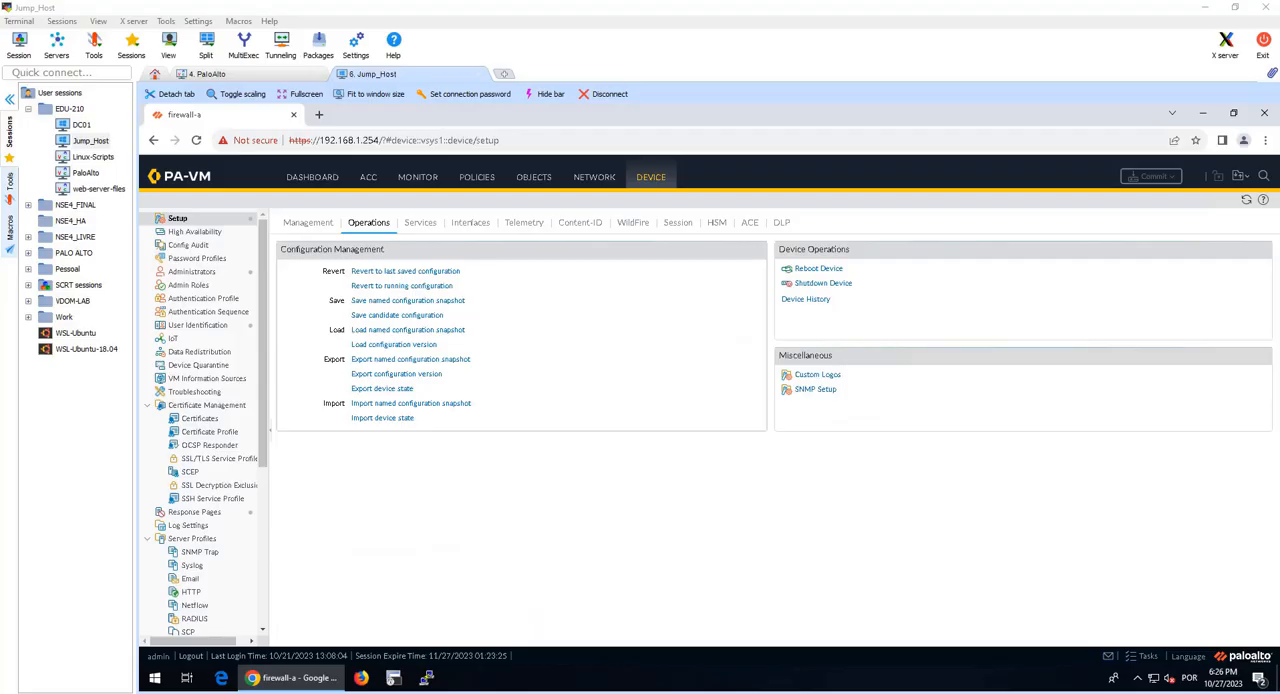
{"action": "left_click", "coordinate": [437, 332]}
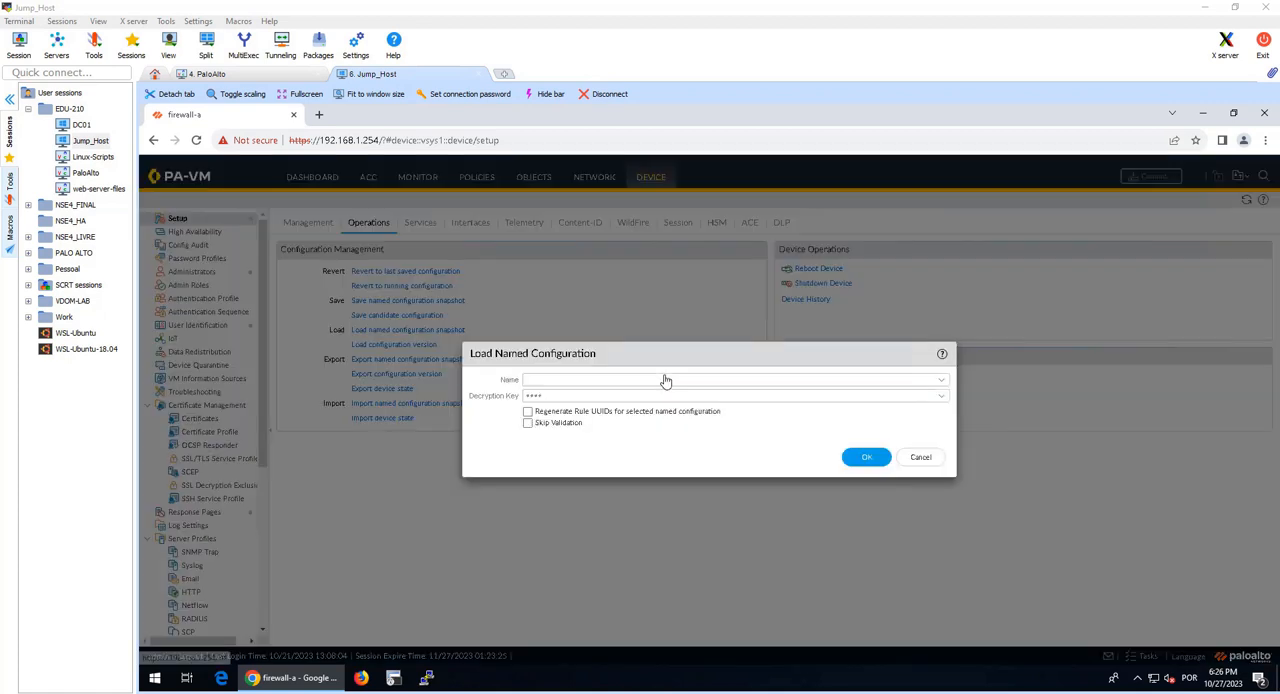
{"action": "left_click", "coordinate": [942, 390]}
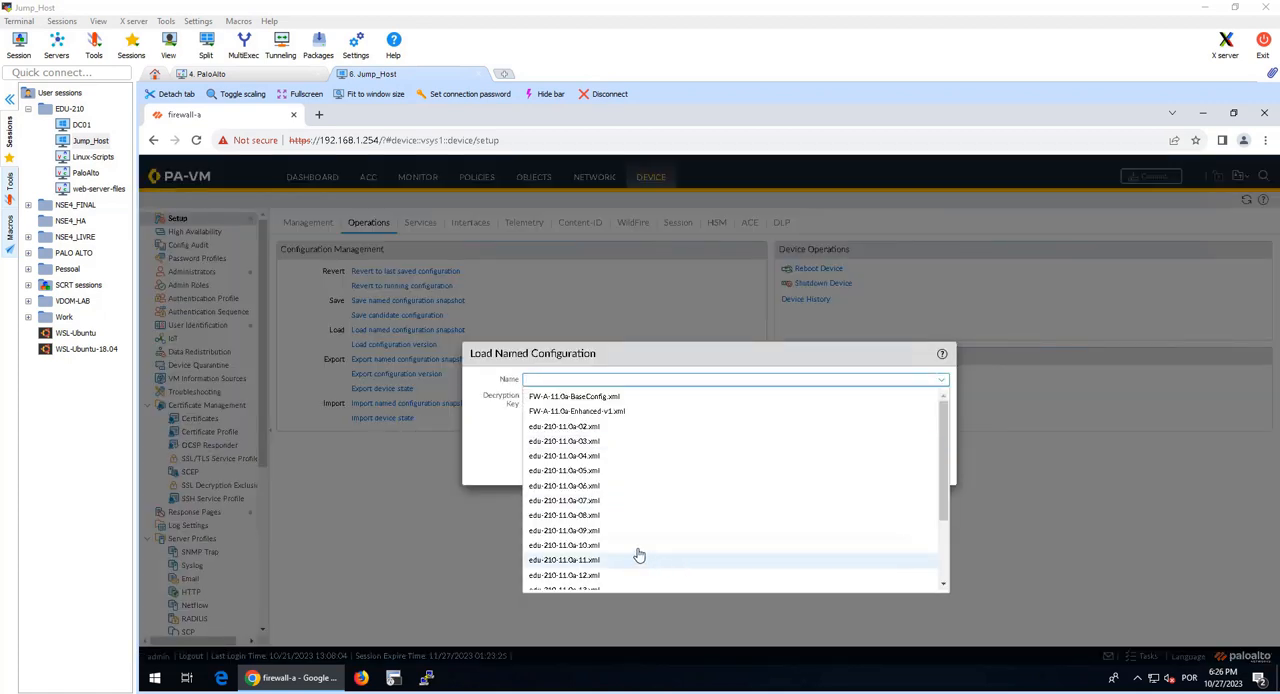
{"action": "left_click", "coordinate": [636, 546]}
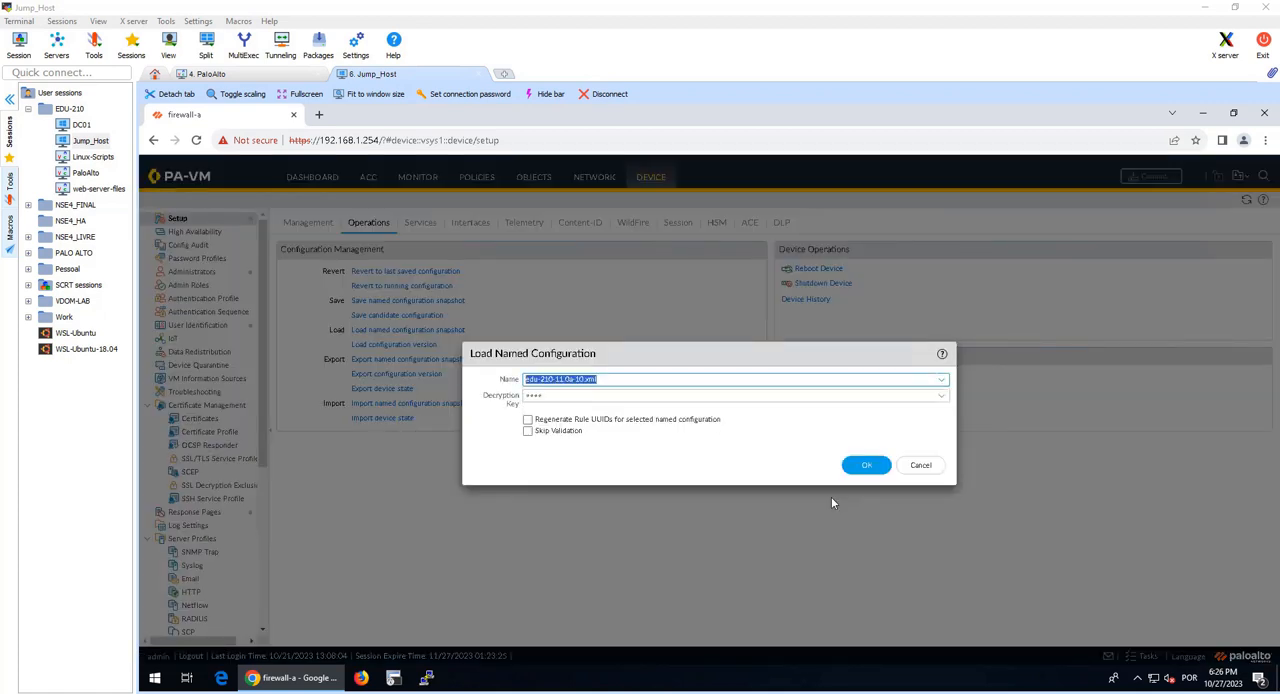
{"action": "left_click", "coordinate": [942, 381]}
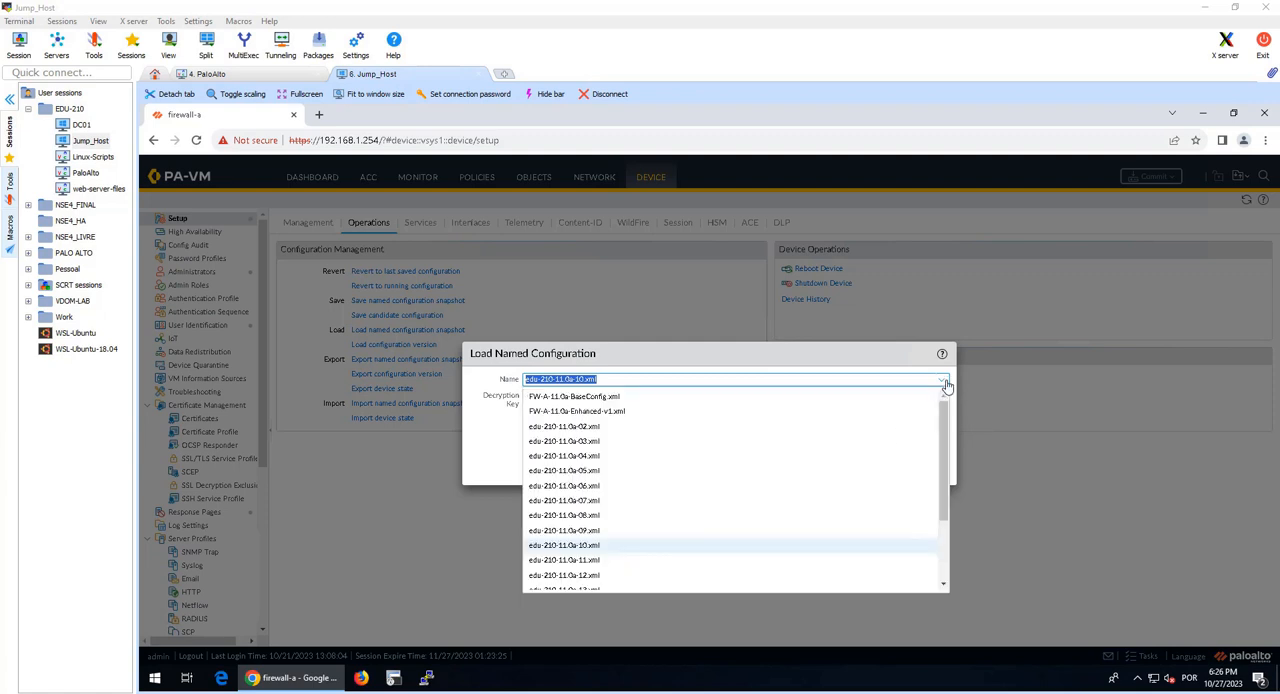
{"action": "left_click", "coordinate": [946, 386]}
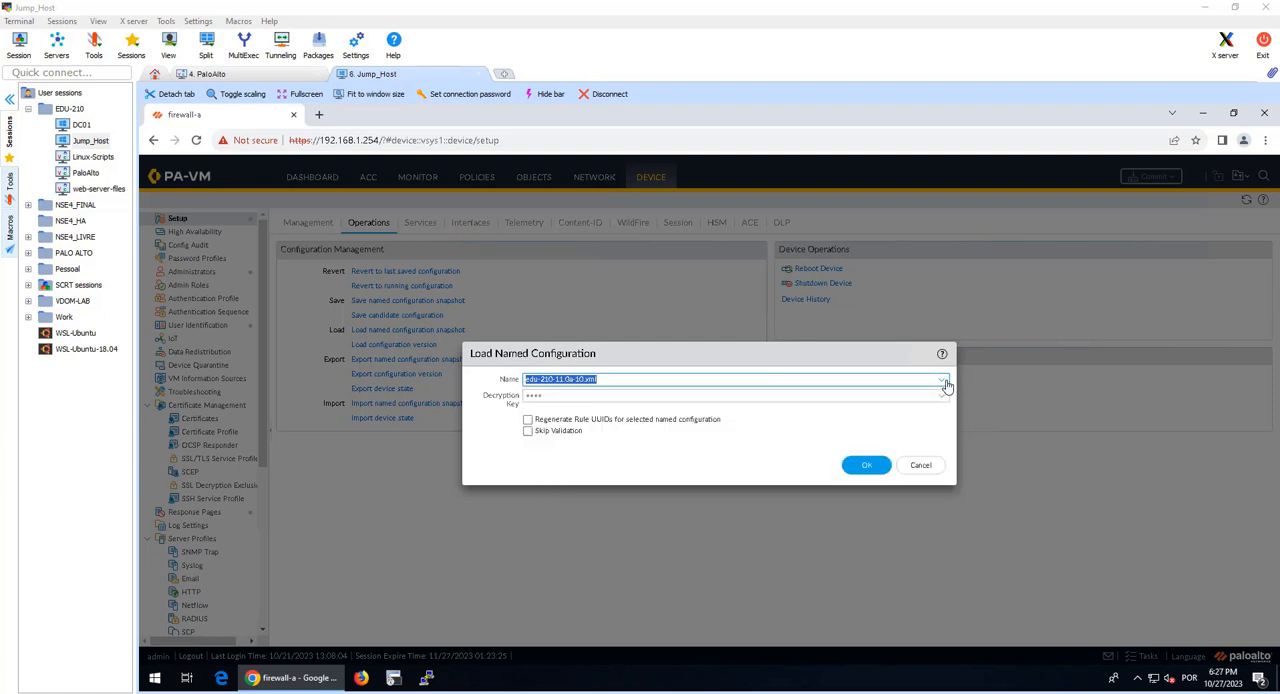
{"action": "left_click", "coordinate": [866, 465]}
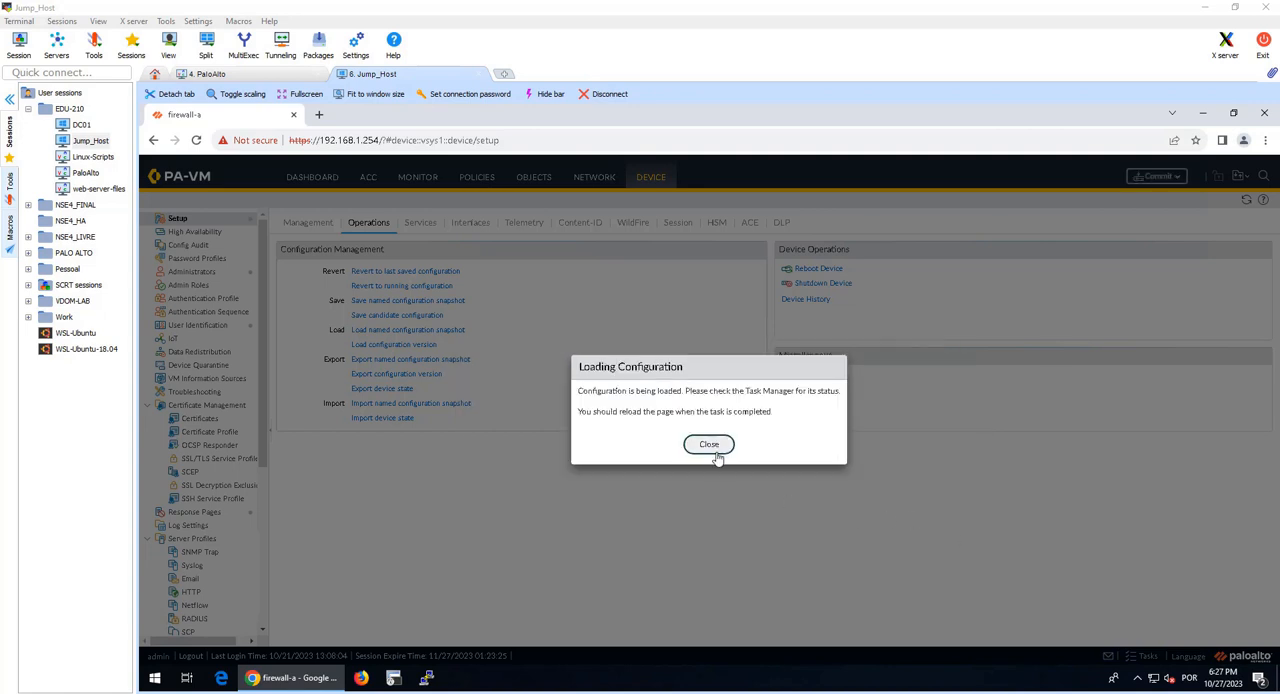
{"action": "left_click", "coordinate": [716, 448]}
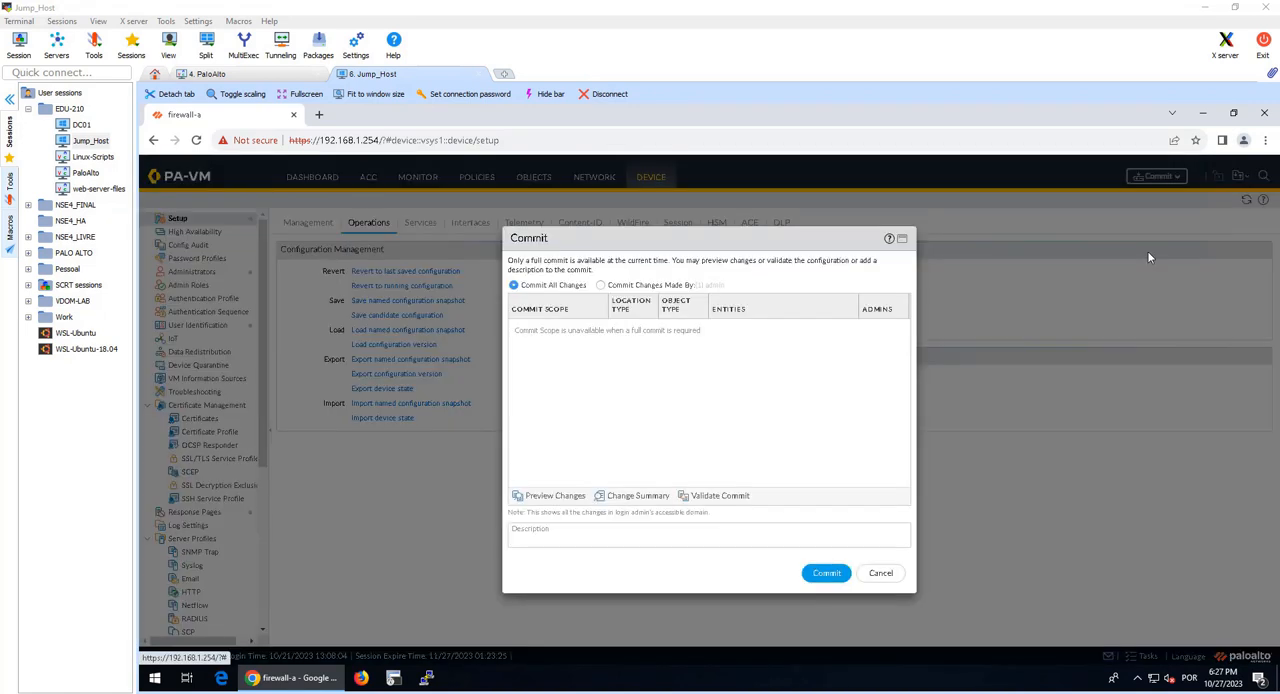
{"action": "left_click", "coordinate": [826, 573]}
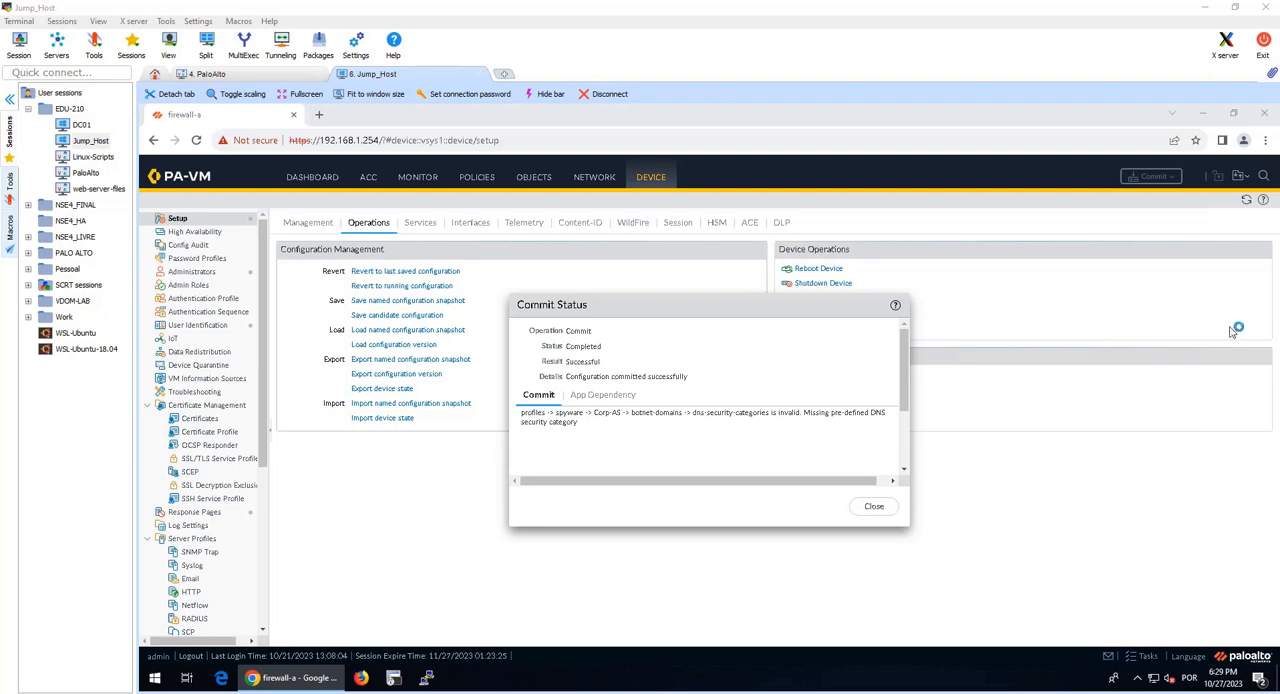
Step: Consult the guide's log-clearing instructions, then connect to Linux-Scripts in SecureCRT and run the Clear Logs Firewall-A script
{"action": "left_click_drag", "start_coordinate": [1279, 330], "coordinate": [580, 2]}
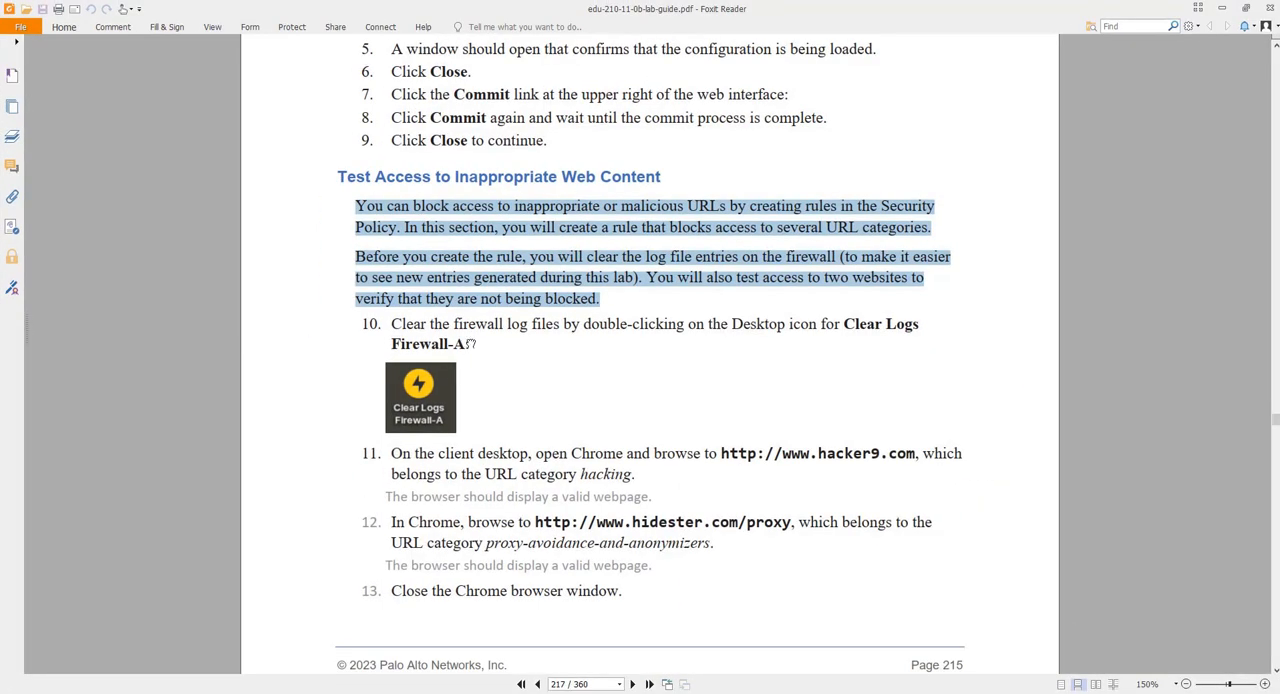
{"action": "left_click", "coordinate": [467, 343]}
{"action": "scroll", "coordinate": [467, 349], "scroll_direction": "down", "scroll_amount": 1}
{"action": "left_click_drag", "start_coordinate": [763, 9], "coordinate": [1279, 135]}
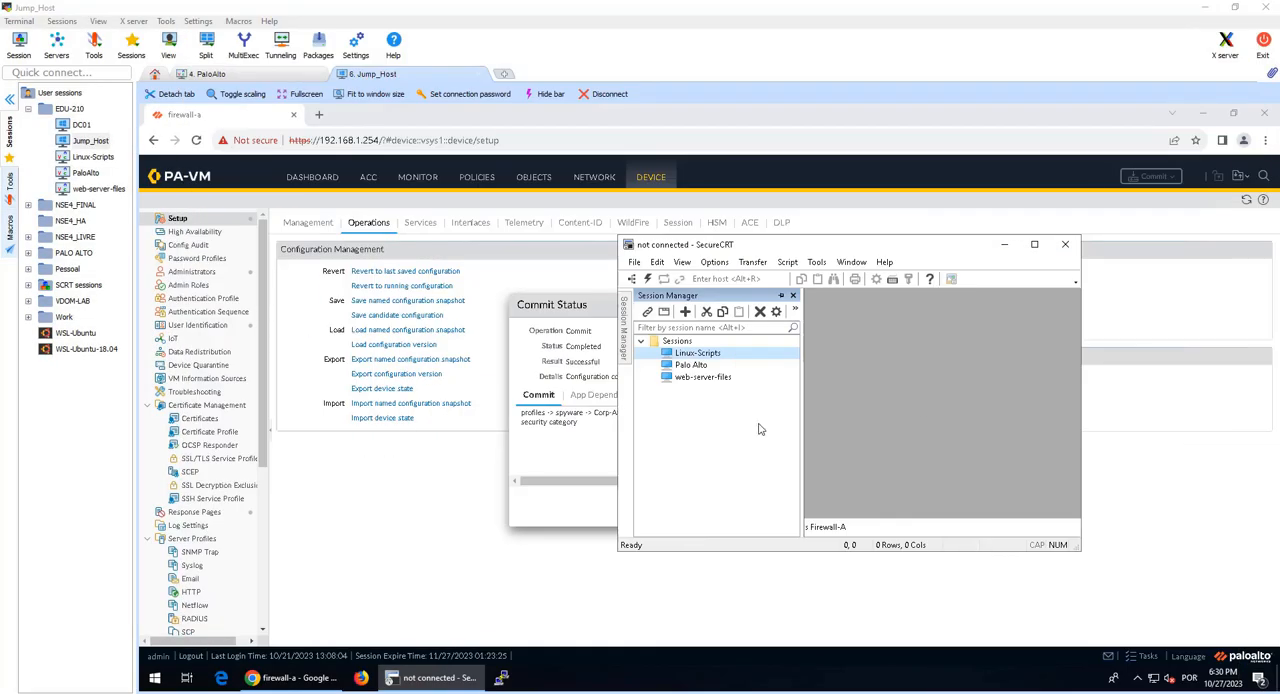
{"action": "left_click", "coordinate": [1034, 244]}
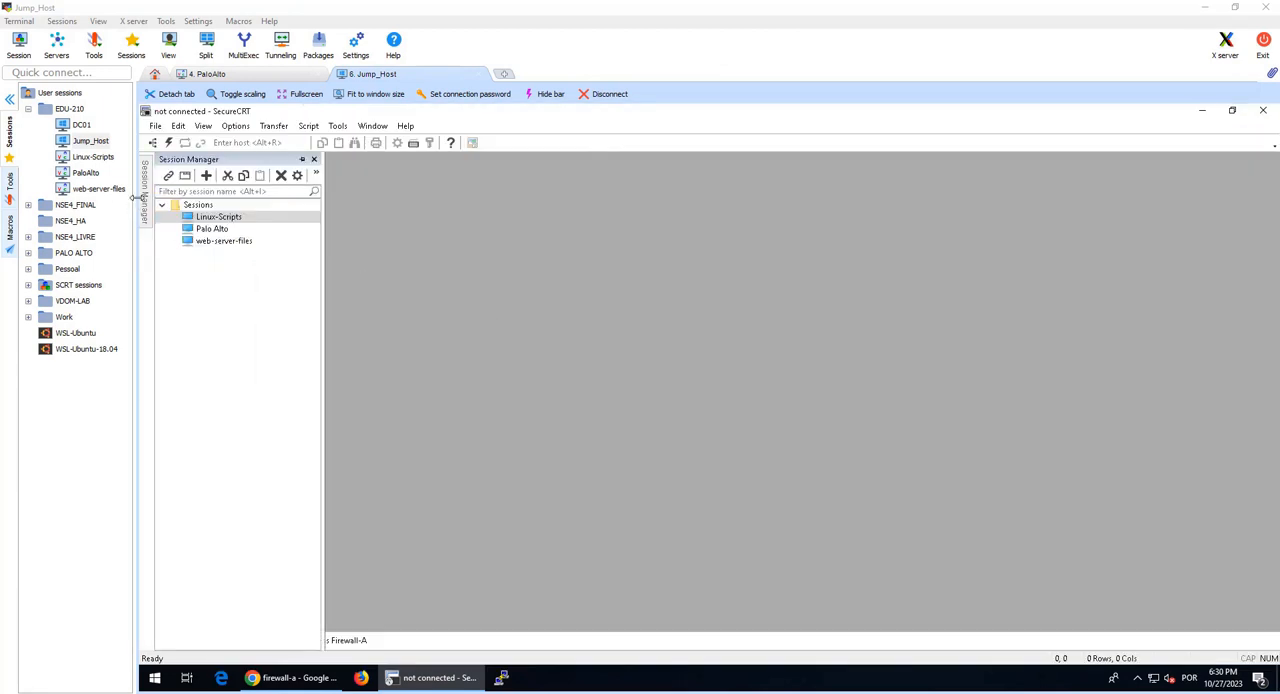
{"action": "double_click", "coordinate": [218, 217]}
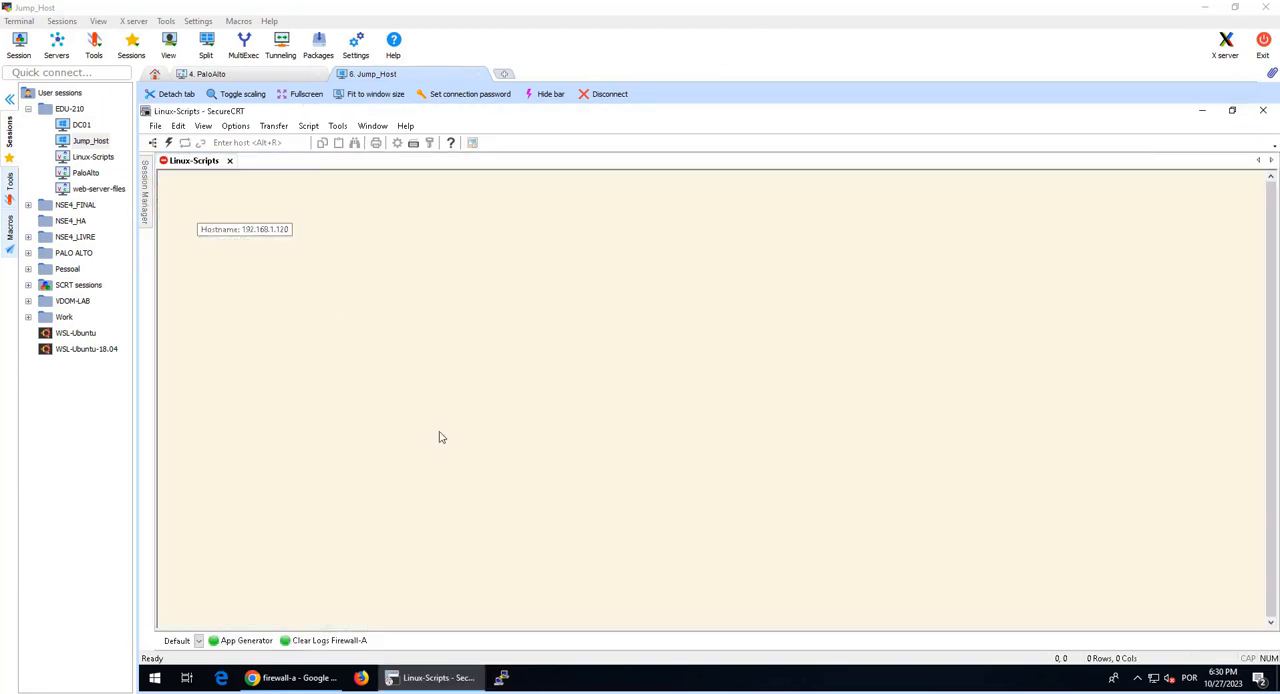
{"action": "left_click", "coordinate": [326, 640]}
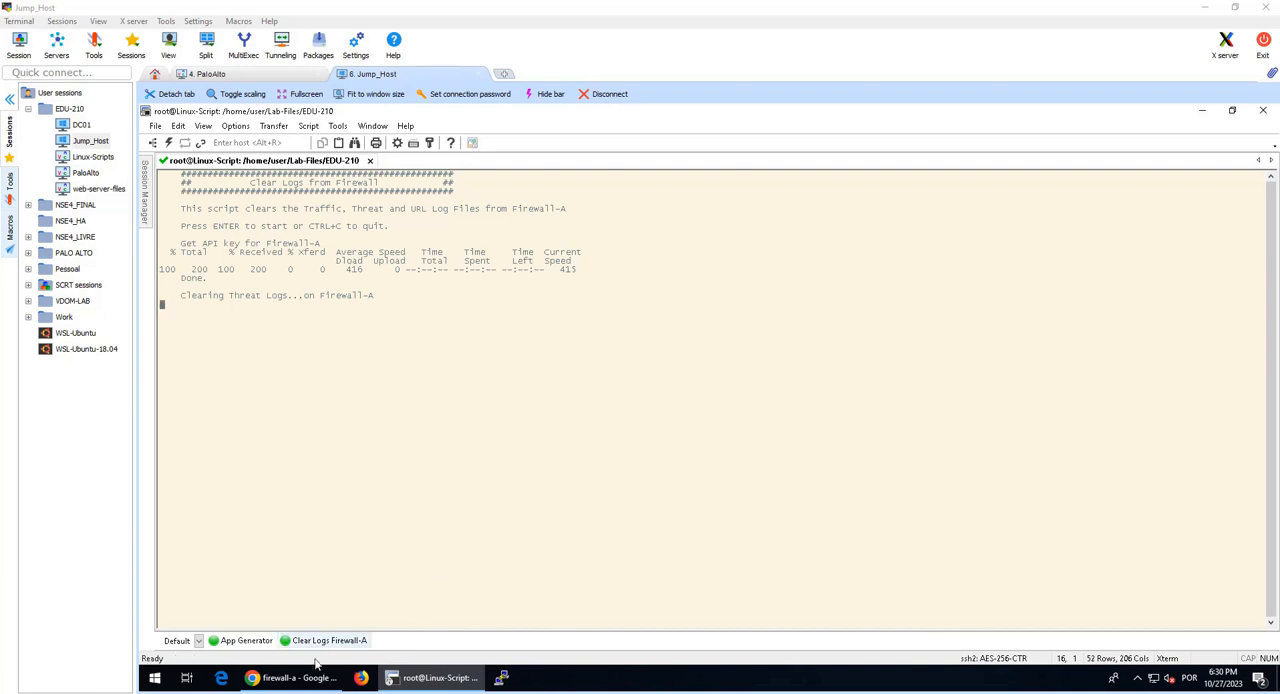
Step: Close the commit status in the firewall web interface, check that the log-clearing script finished, and refresh the traffic log
{"action": "left_click", "coordinate": [290, 678]}
{"action": "left_click", "coordinate": [873, 507]}
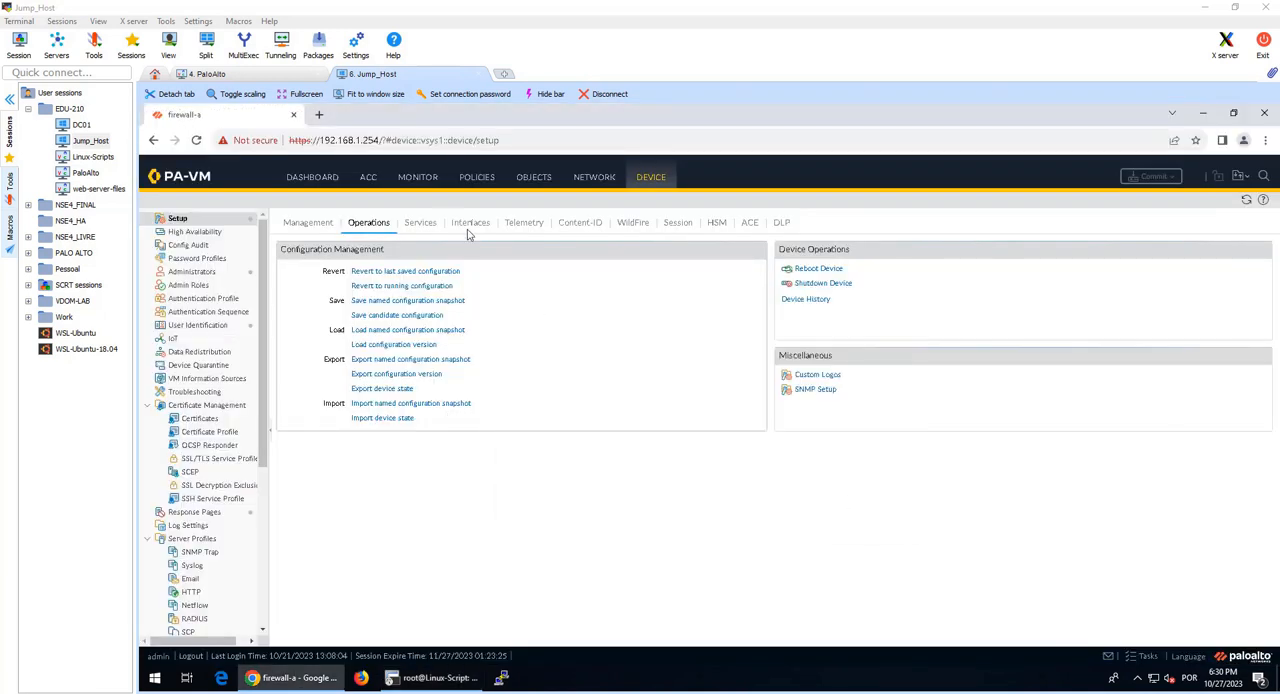
{"action": "left_click", "coordinate": [420, 177]}
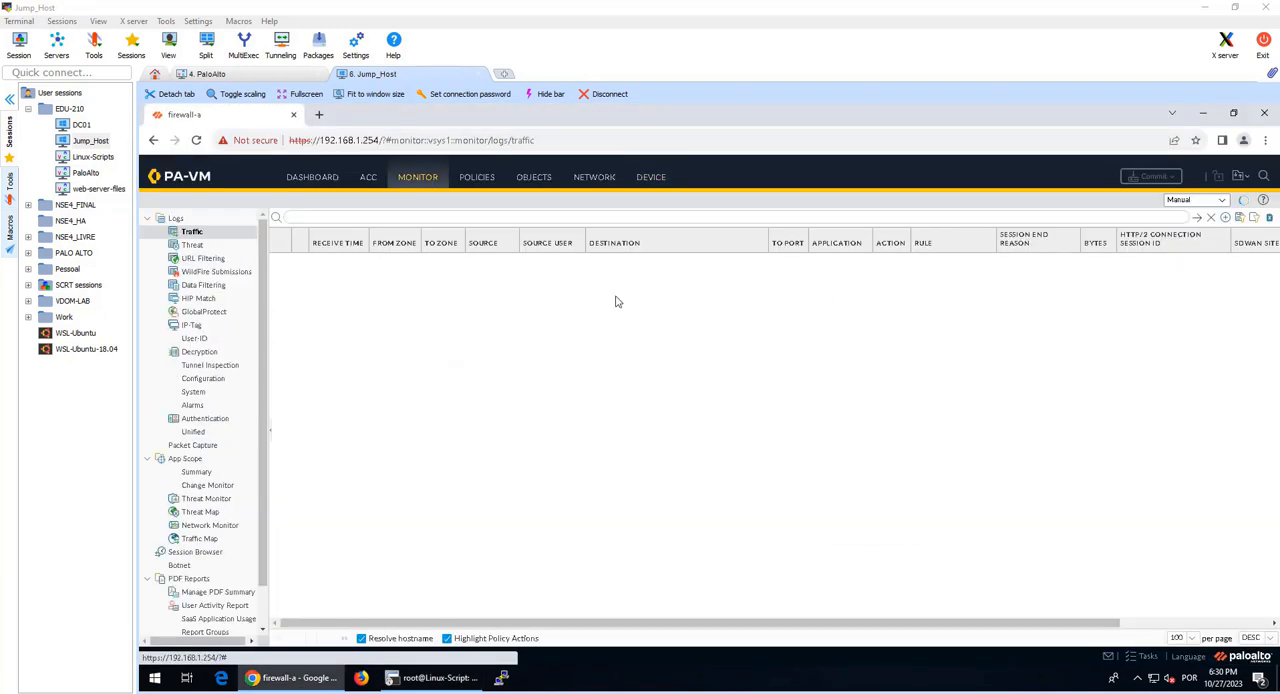
{"action": "left_click", "coordinate": [464, 679]}
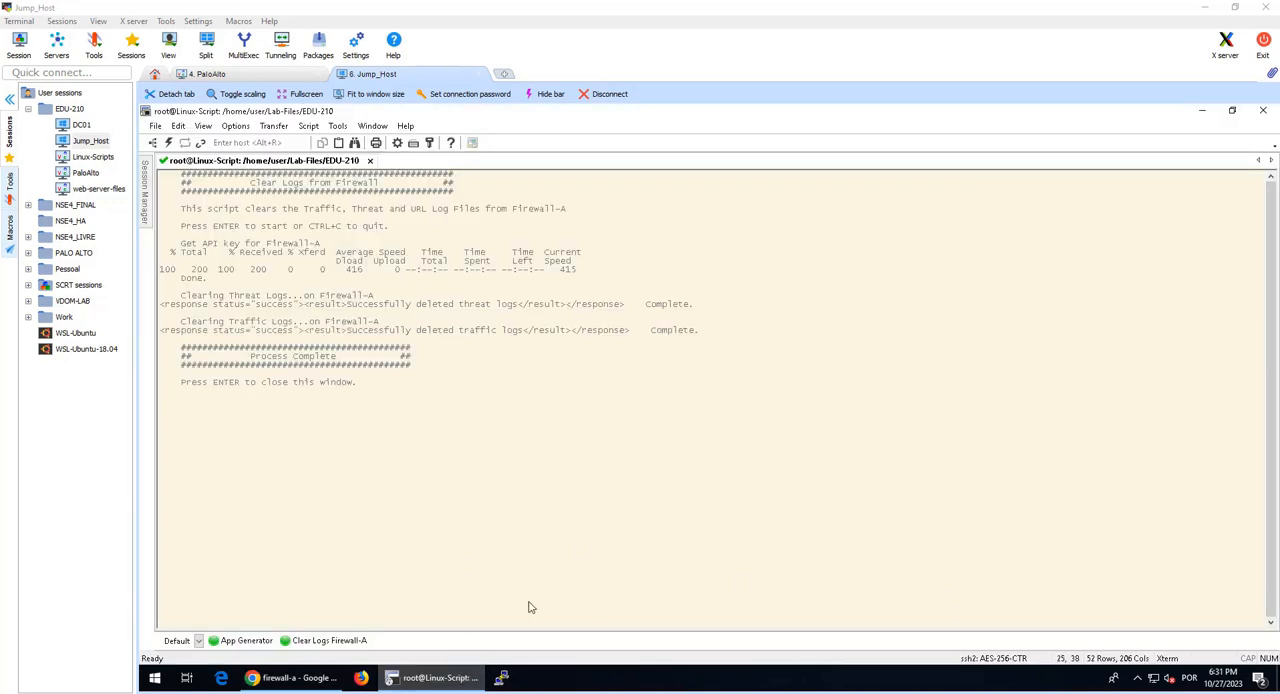
{"action": "left_click", "coordinate": [290, 678]}
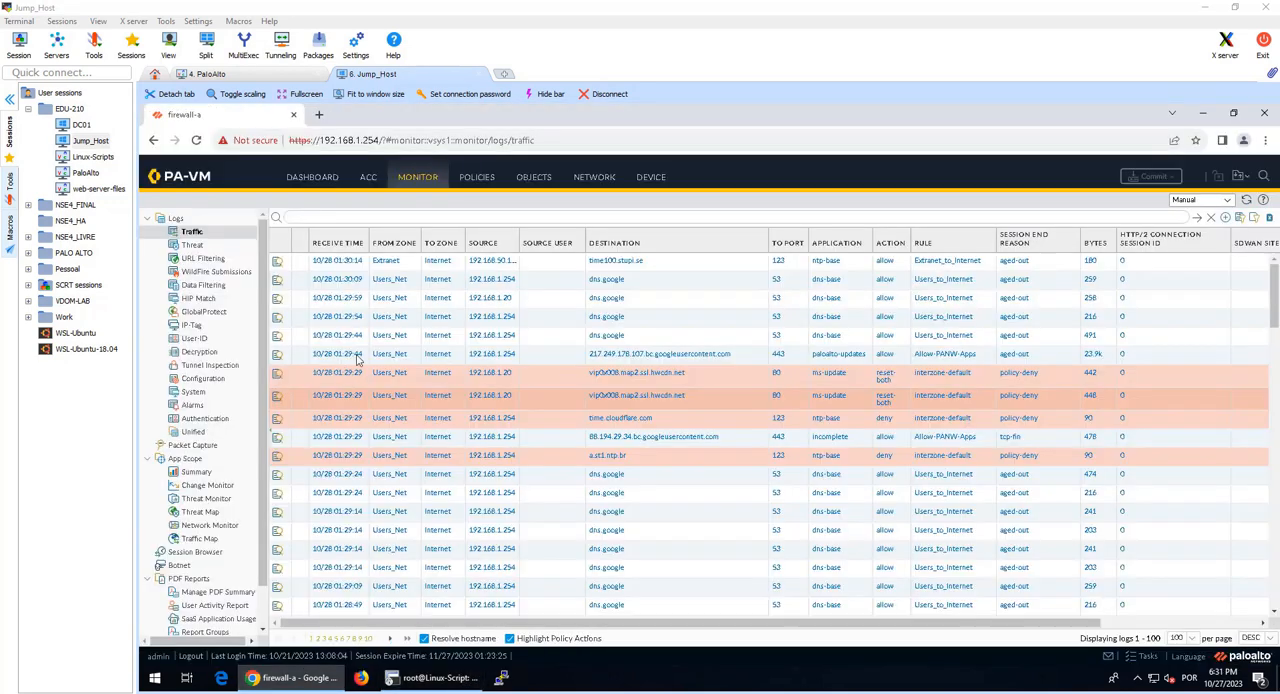
{"action": "left_click", "coordinate": [1246, 200]}
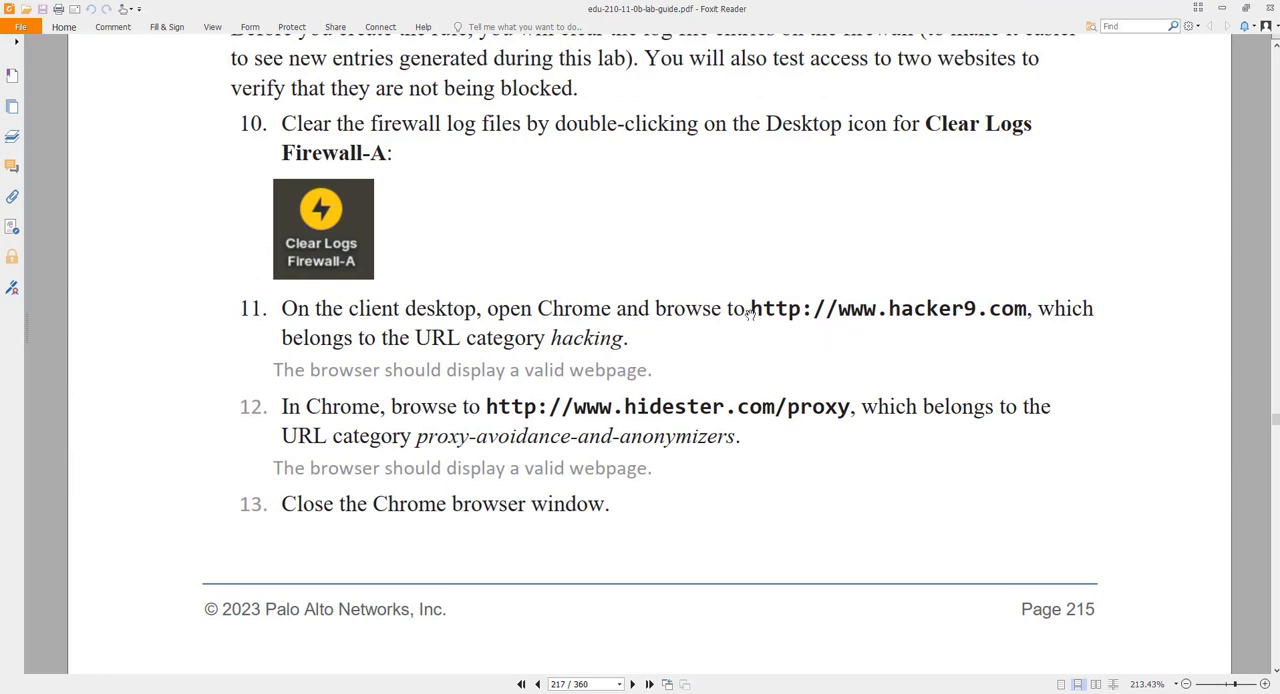
Step: Review the two test URLs and their URL categories in steps 11 and 12 of the lab guide
{"action": "left_click_drag", "start_coordinate": [751, 308], "coordinate": [1033, 309]}
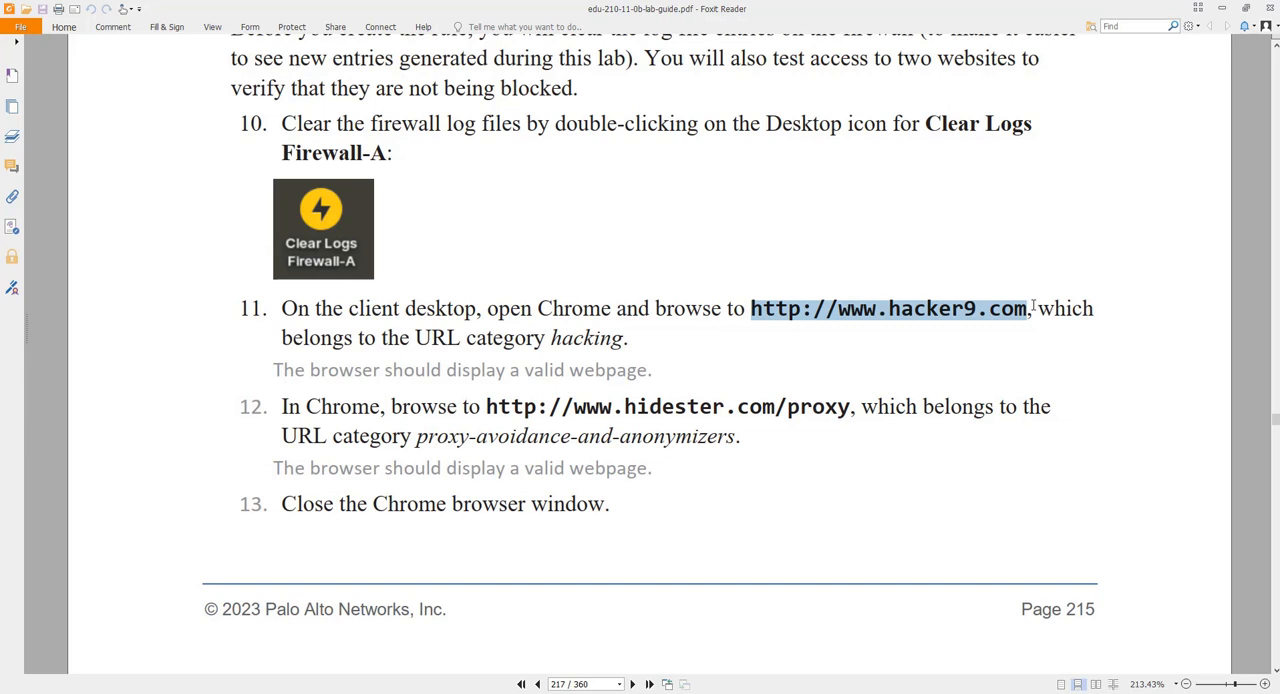
{"action": "left_click_drag", "start_coordinate": [1033, 307], "coordinate": [1027, 309]}
{"action": "double_click", "coordinate": [566, 341]}
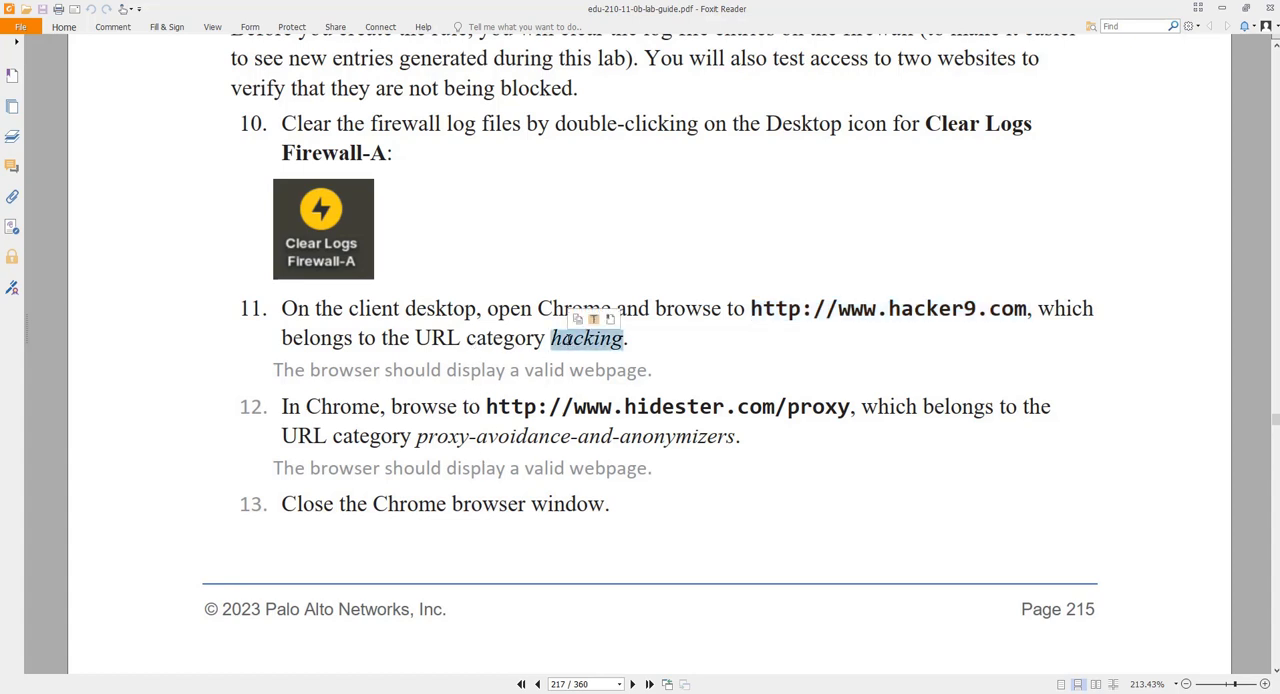
{"action": "left_click_drag", "start_coordinate": [483, 410], "coordinate": [855, 410]}
{"action": "key", "text": "ctrl+c"}
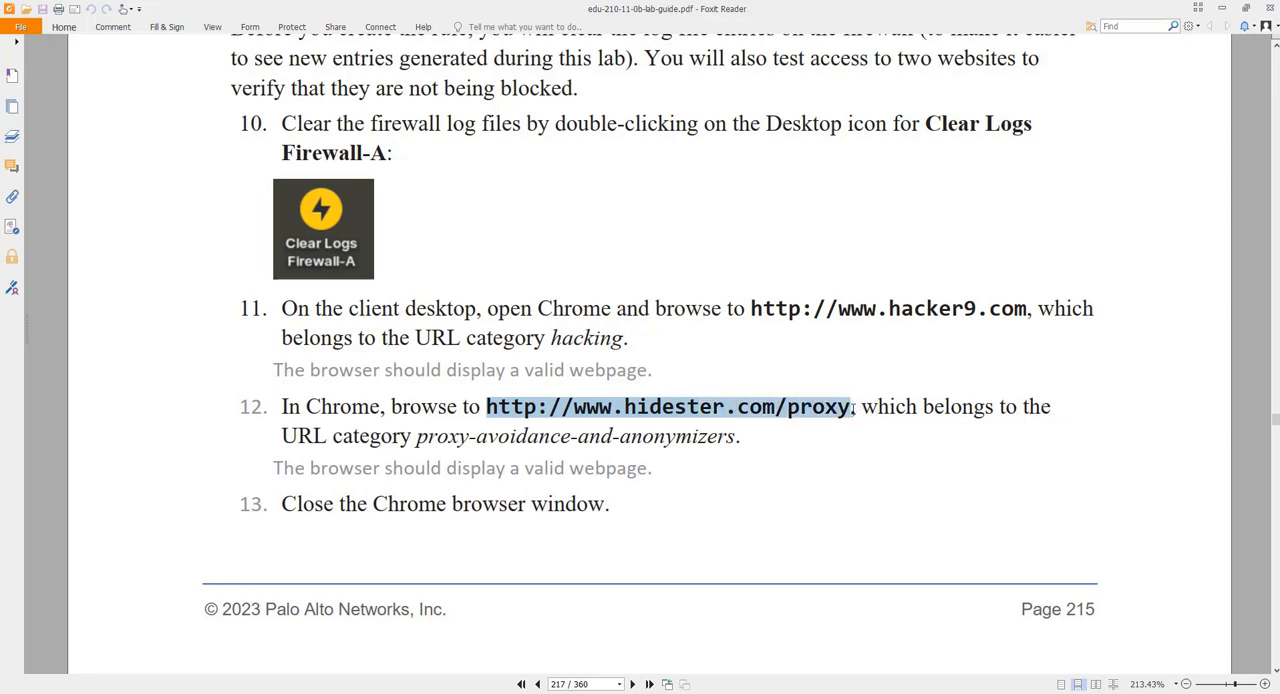
{"action": "left_click_drag", "start_coordinate": [416, 443], "coordinate": [601, 440]}
{"action": "left_click_drag", "start_coordinate": [823, 5], "coordinate": [1279, 6]}
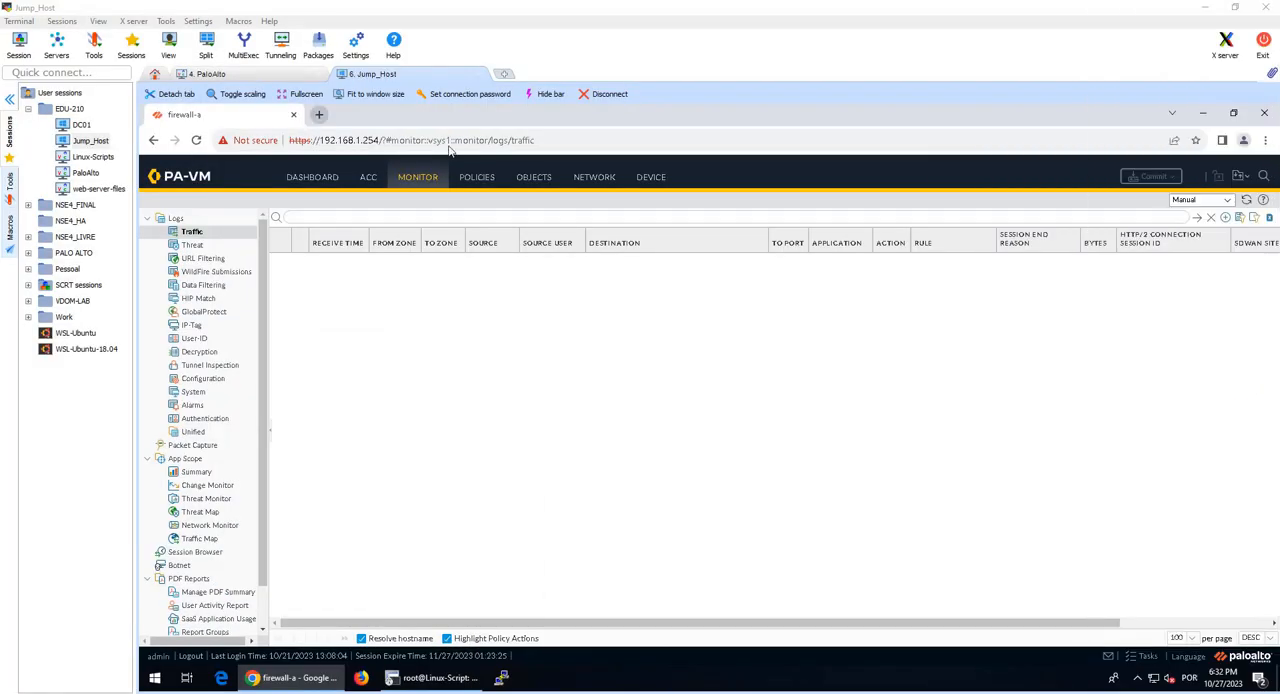
{"action": "left_click", "coordinate": [319, 114]}
{"action": "type", "text": "hacker9.com"}
{"action": "key", "text": "Return"}
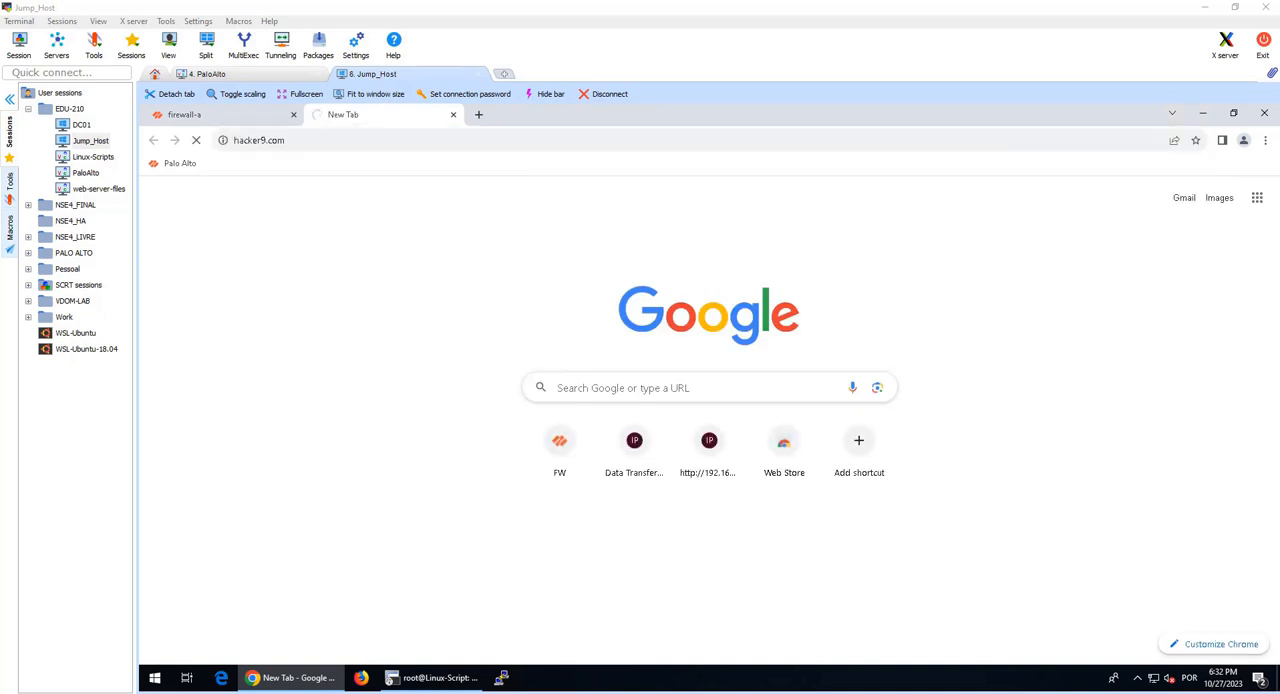
{"action": "left_click", "coordinate": [478, 114]}
{"action": "key", "text": "ctrl+v"}
{"action": "key", "text": "Return"}
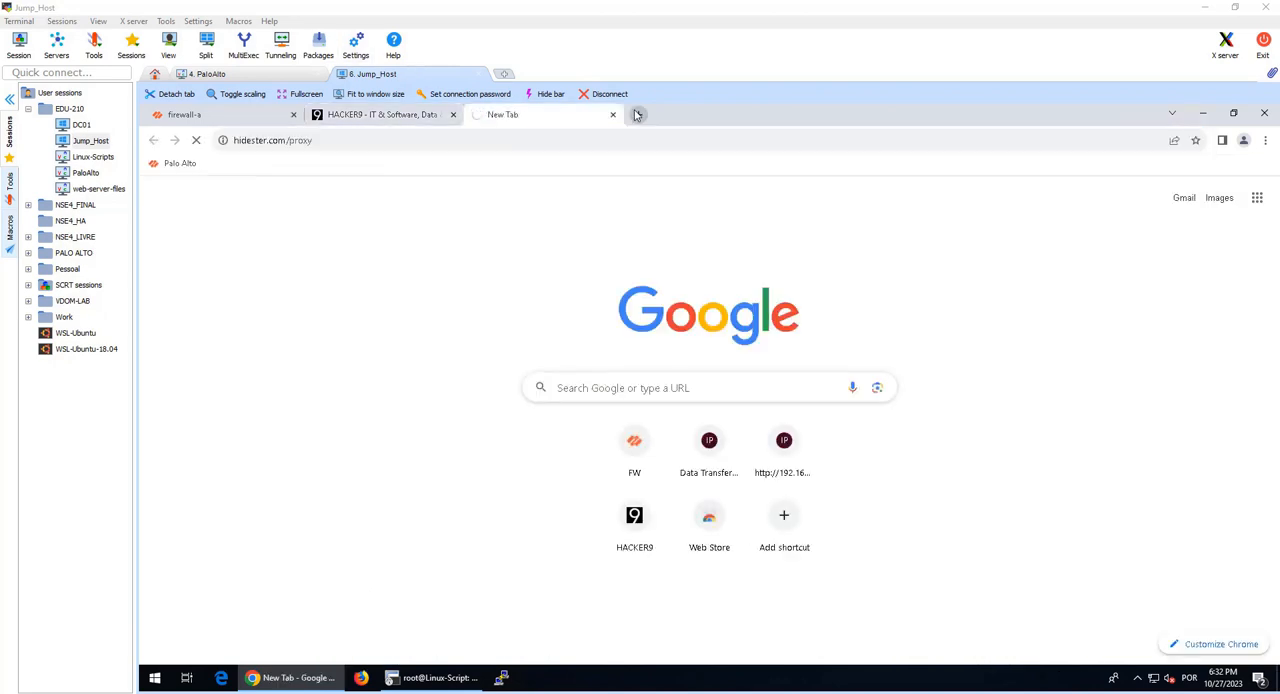
{"action": "left_click", "coordinate": [405, 115]}
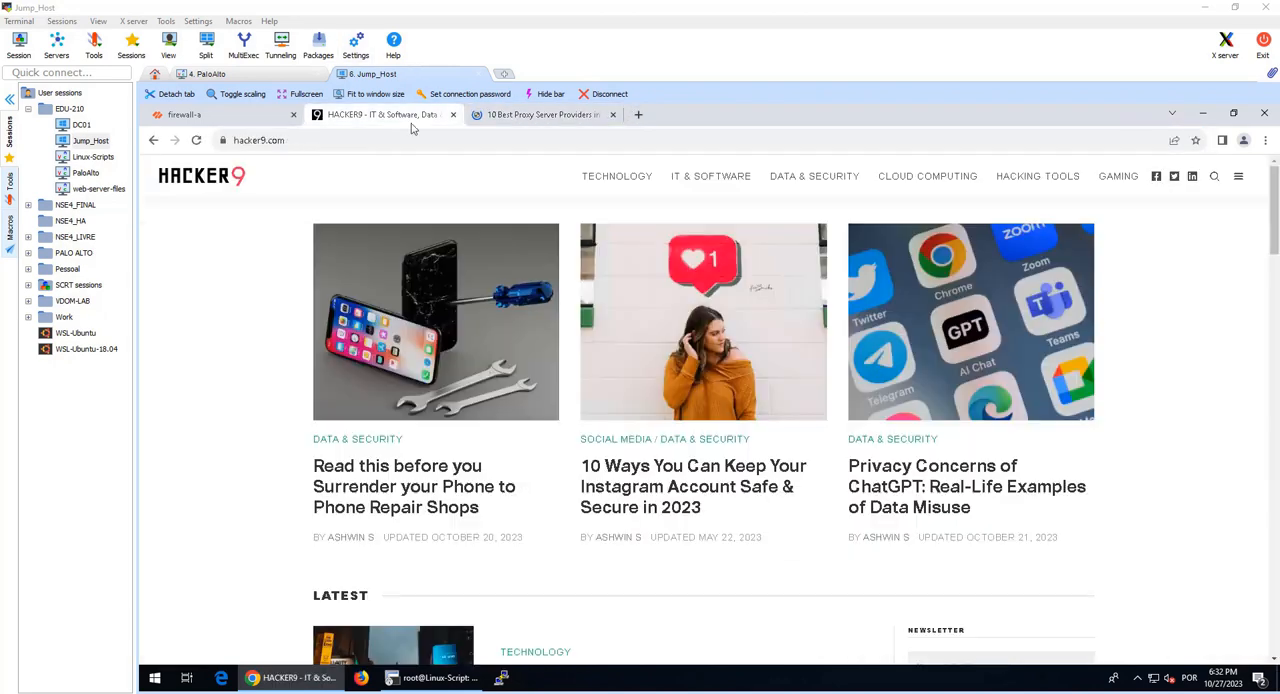
{"action": "left_click", "coordinate": [515, 116]}
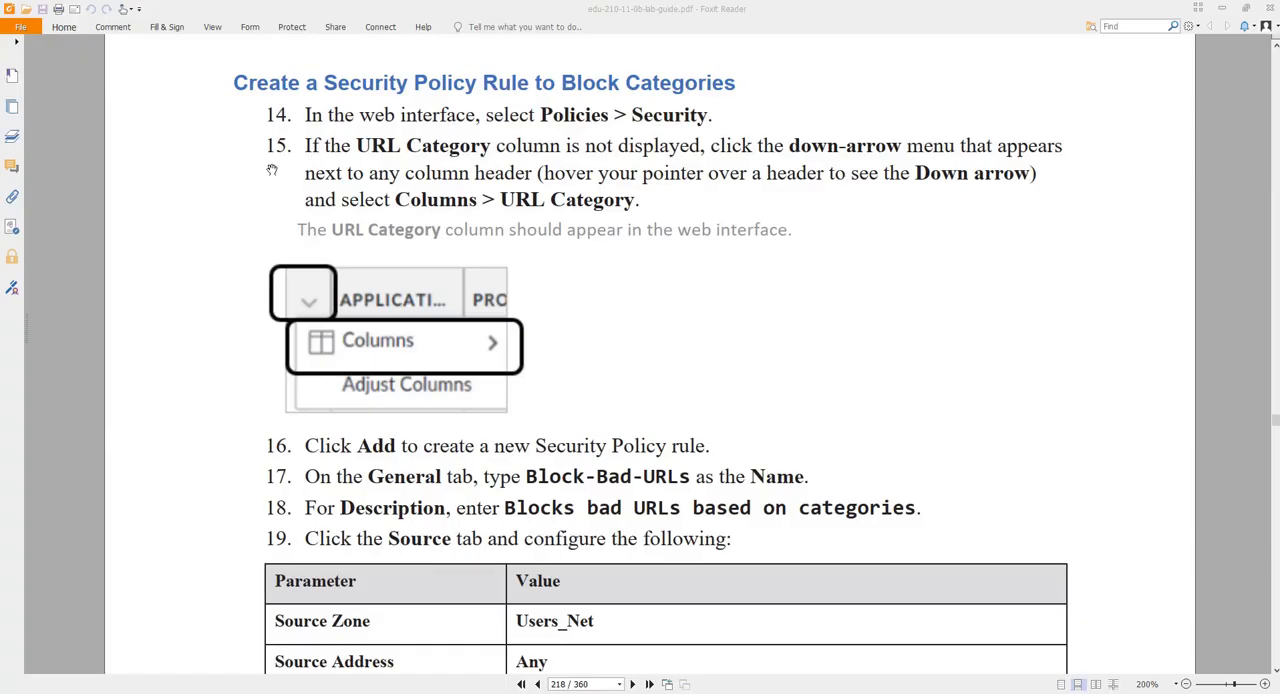
Step: Read the guide's section on creating a rule to block categories, then return to the firewall's security policies
{"action": "left_click_drag", "start_coordinate": [307, 86], "coordinate": [735, 84]}
{"action": "left_click", "coordinate": [536, 82]}
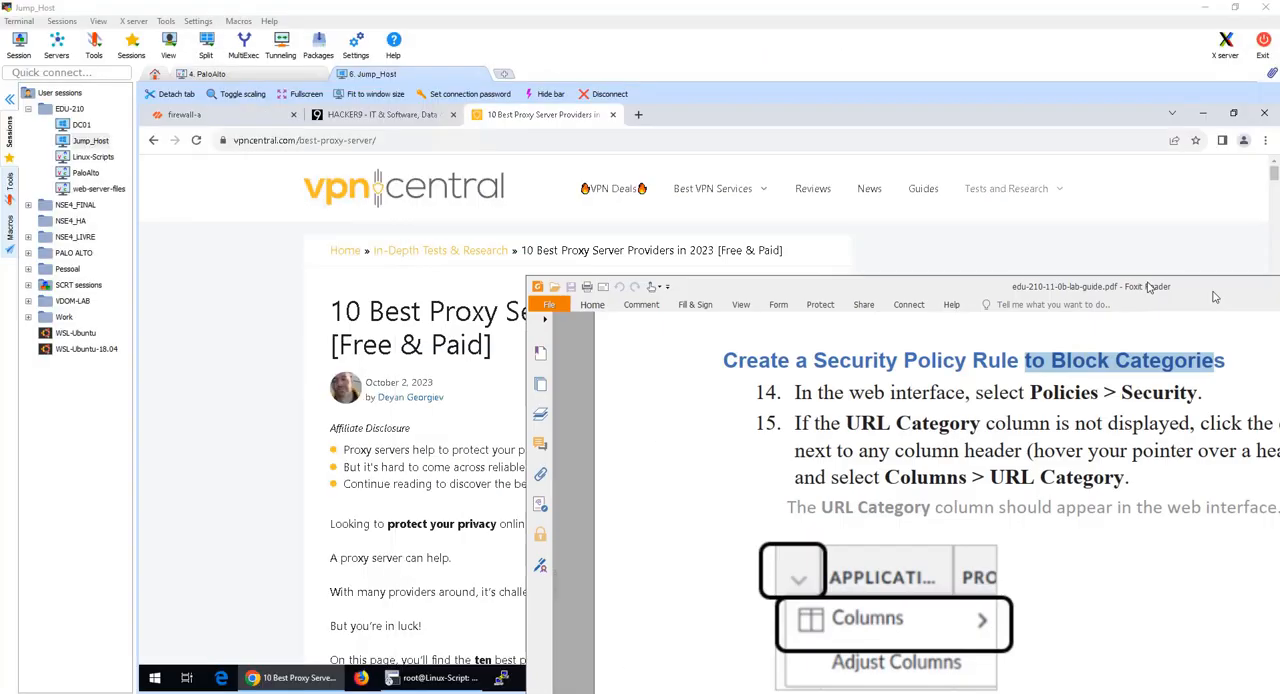
{"action": "left_click", "coordinate": [184, 114]}
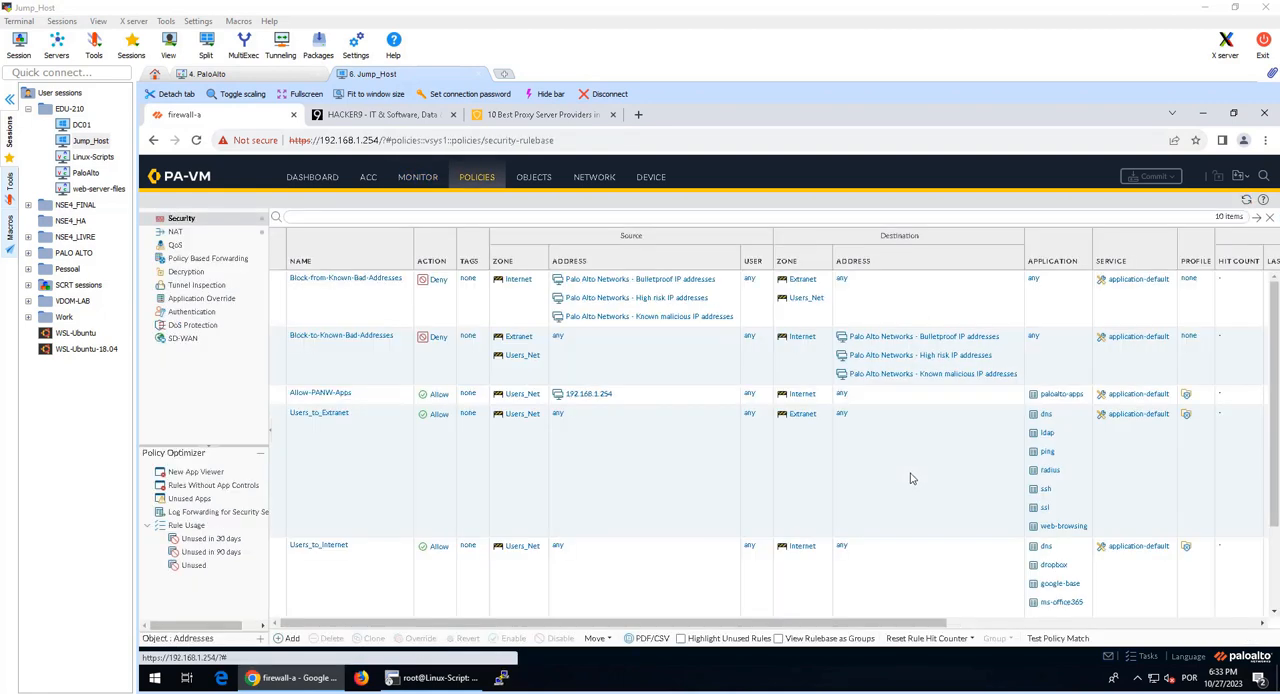
Step: Show the URL Category column in the security policy rule table
{"action": "left_click_drag", "start_coordinate": [843, 623], "coordinate": [1168, 622]}
{"action": "left_click_drag", "start_coordinate": [878, 625], "coordinate": [568, 625]}
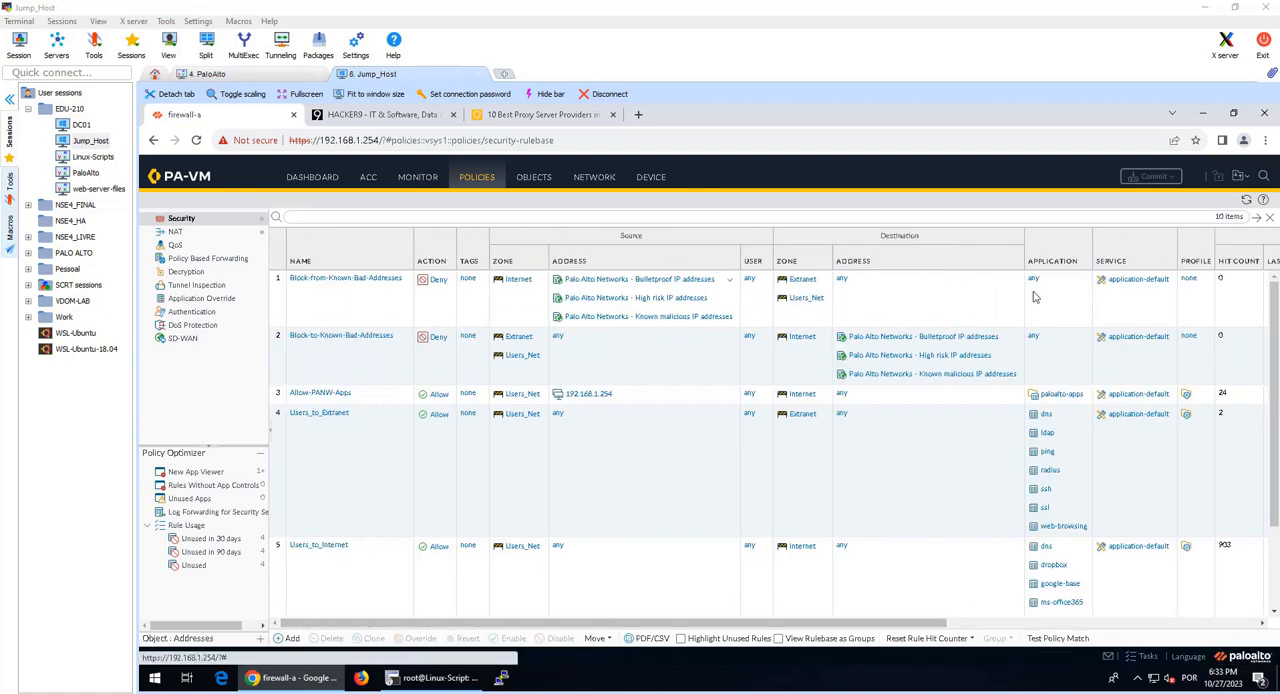
{"action": "left_click", "coordinate": [1083, 262]}
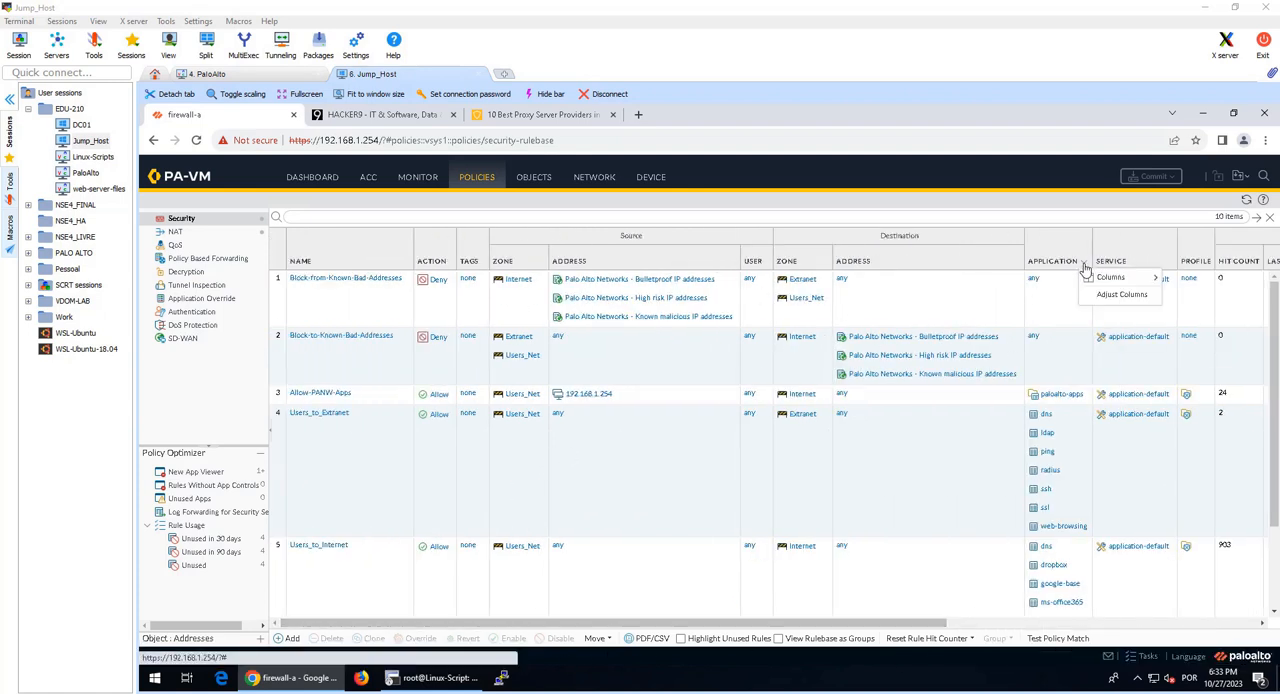
{"action": "mouse_move", "coordinate": [1098, 279]}
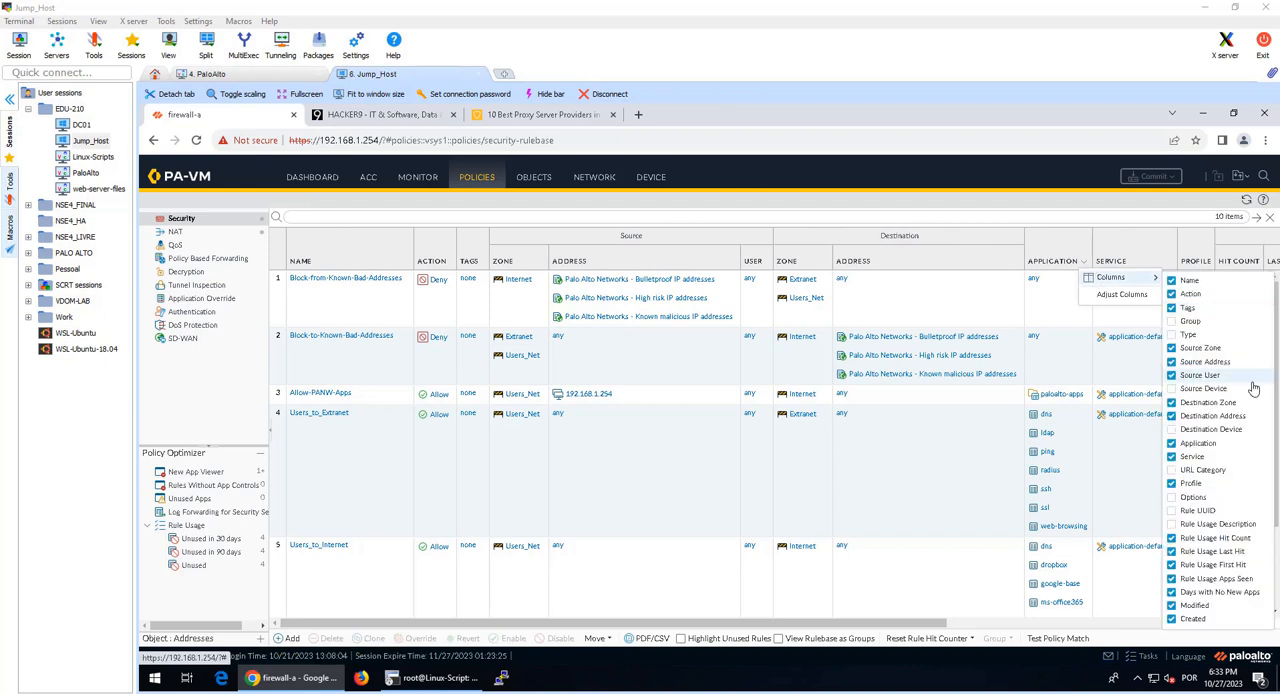
{"action": "left_click", "coordinate": [1214, 470]}
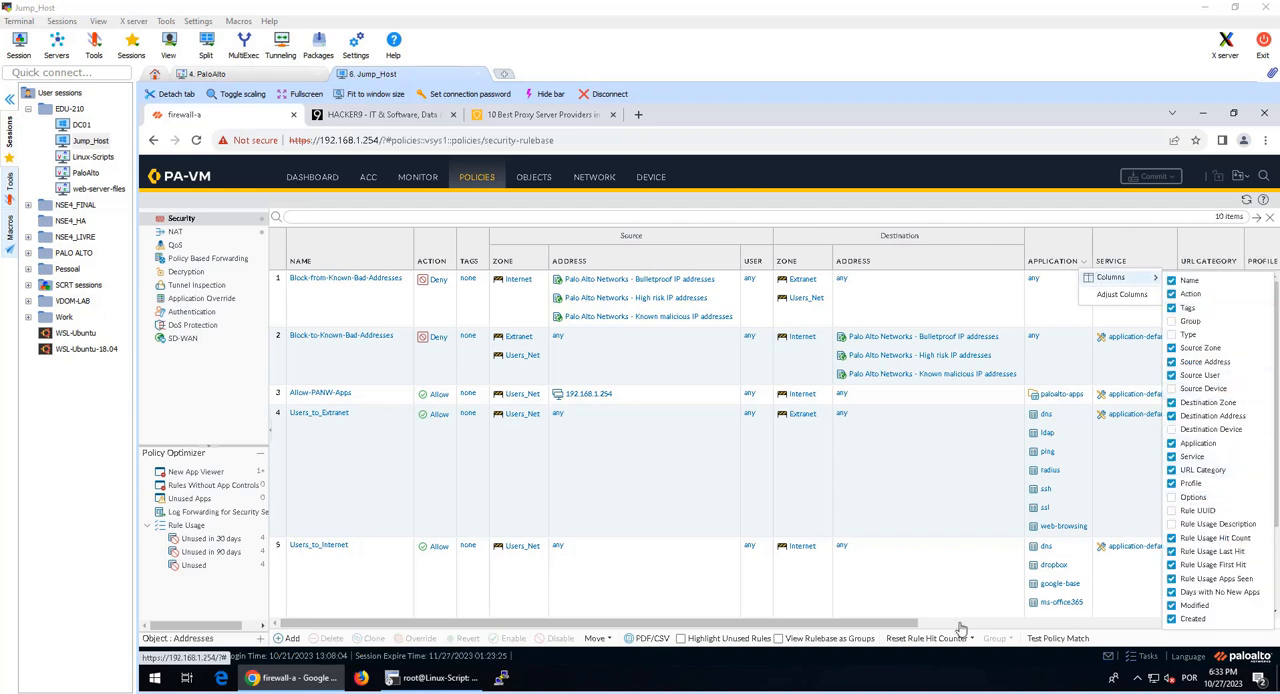
Step: Create a new security policy rule named Block-Bad-URLs
{"action": "scroll", "coordinate": [1180, 357], "scroll_direction": "down", "scroll_amount": 3}
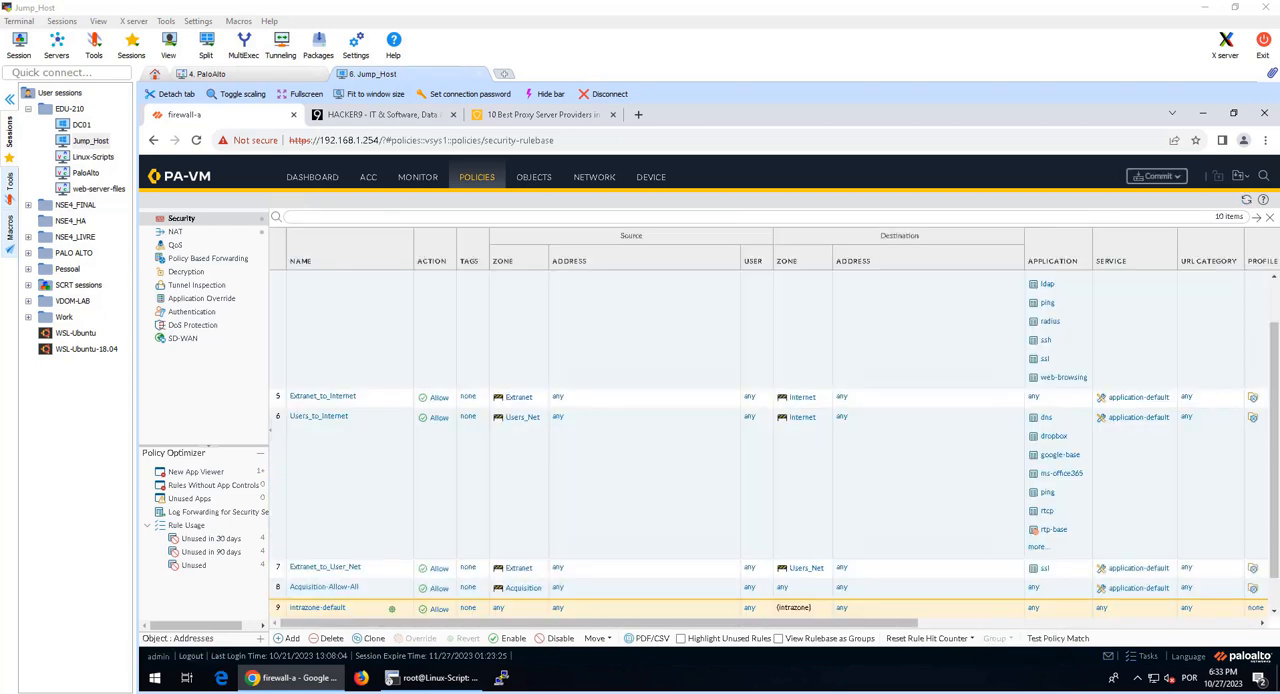
{"action": "left_click", "coordinate": [283, 640]}
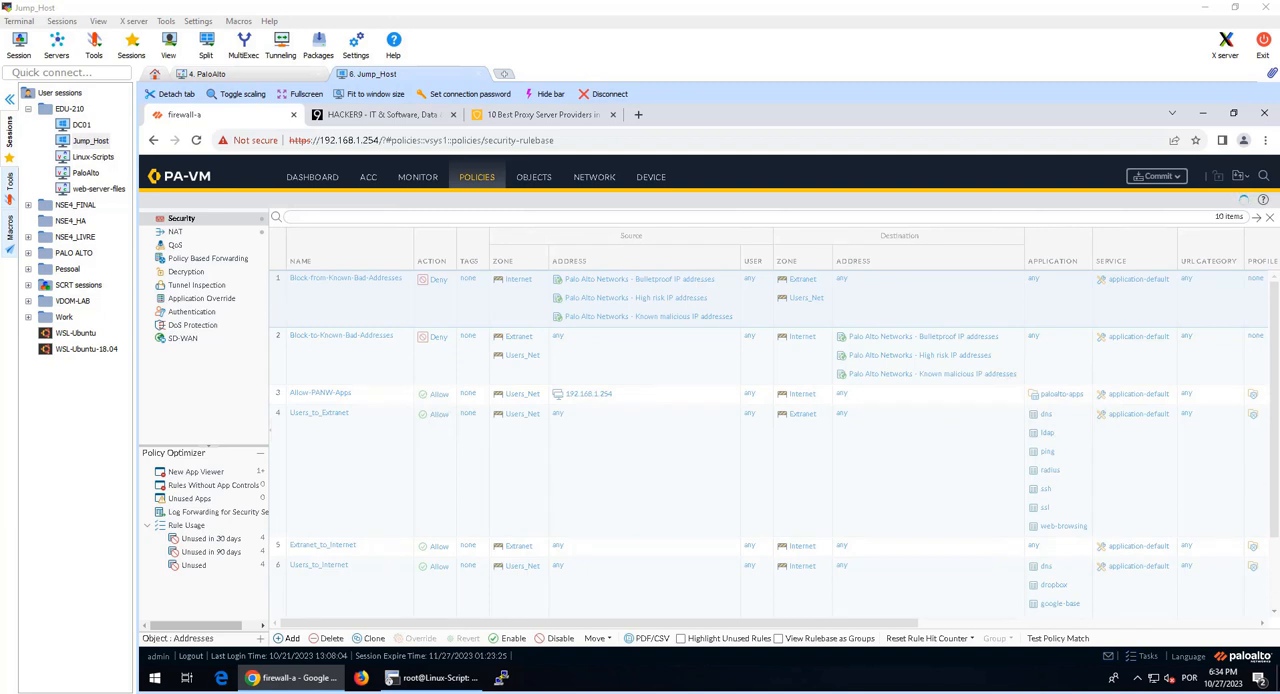
{"action": "type", "text": "Block-Bad-URLs"}
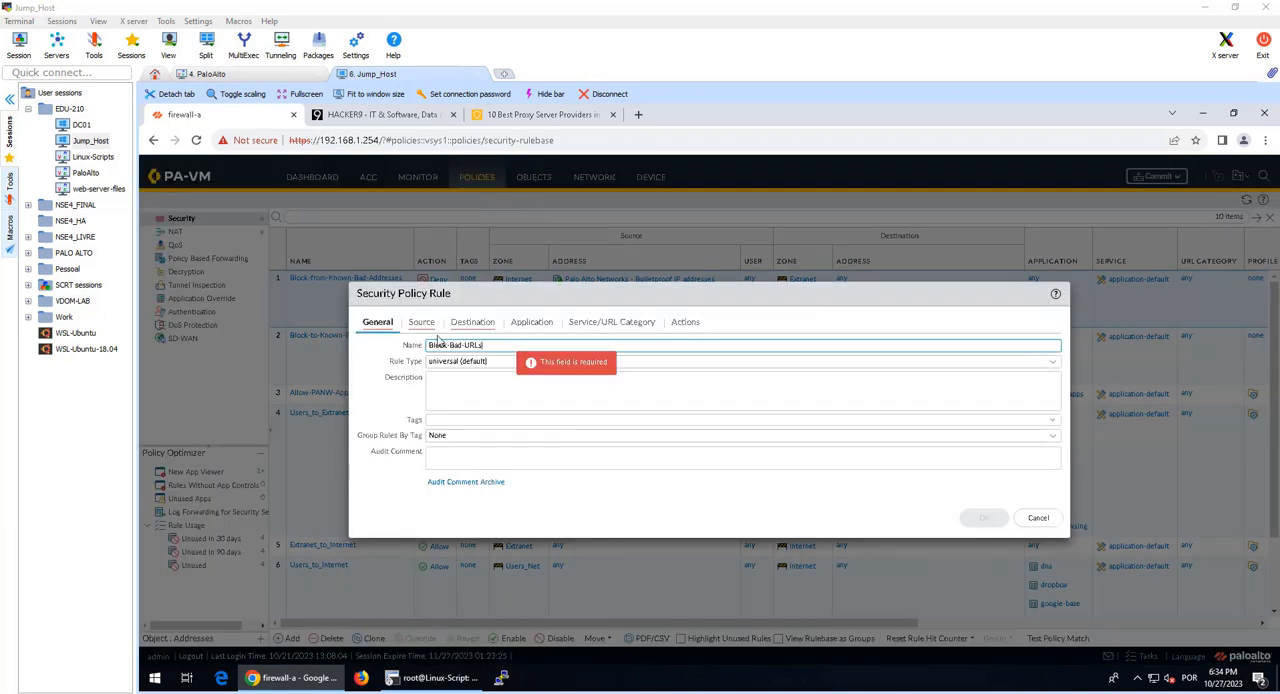
Step: Set the rule's source zone to Users_Net and its destination zone to Internet
{"action": "left_click", "coordinate": [421, 325]}
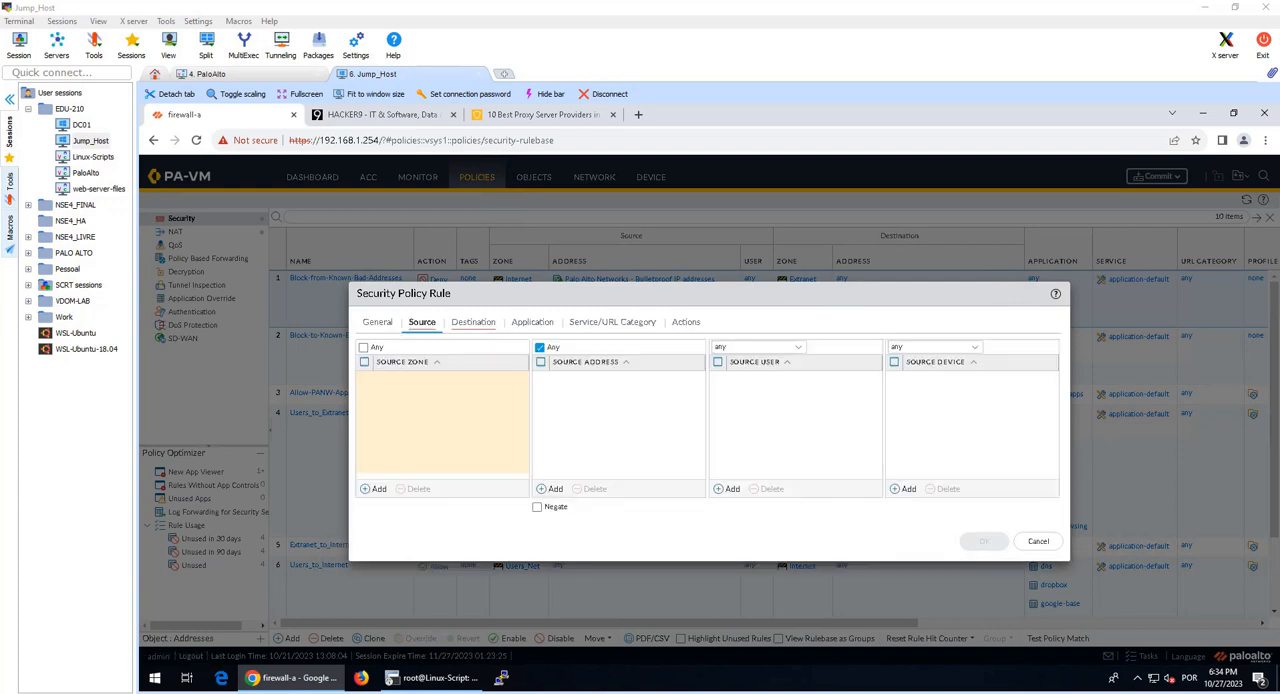
{"action": "left_click", "coordinate": [377, 489]}
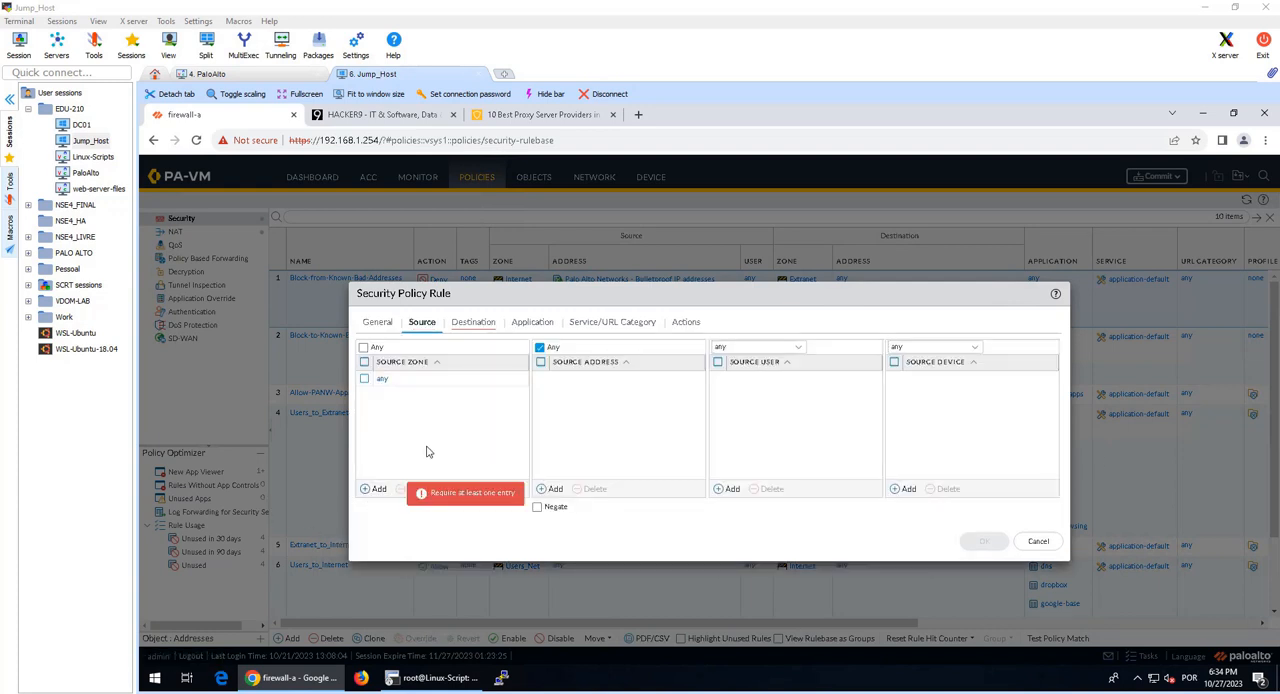
{"action": "left_click", "coordinate": [426, 446]}
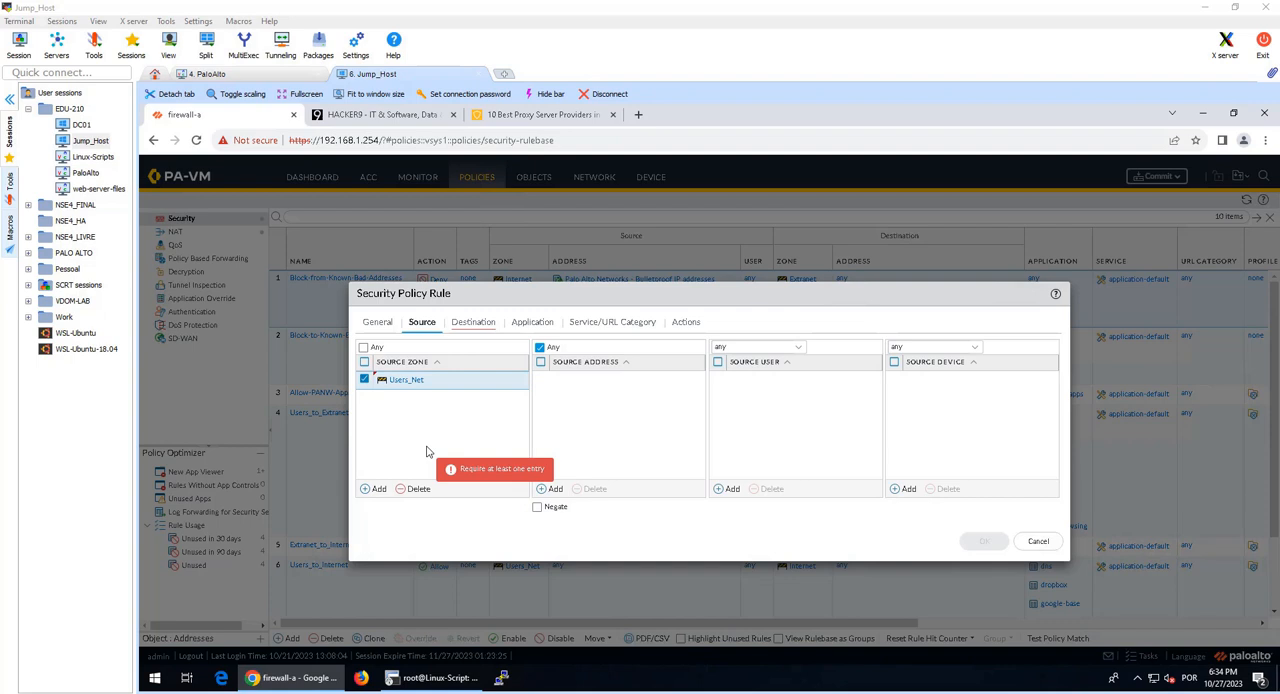
{"action": "left_click", "coordinate": [473, 322]}
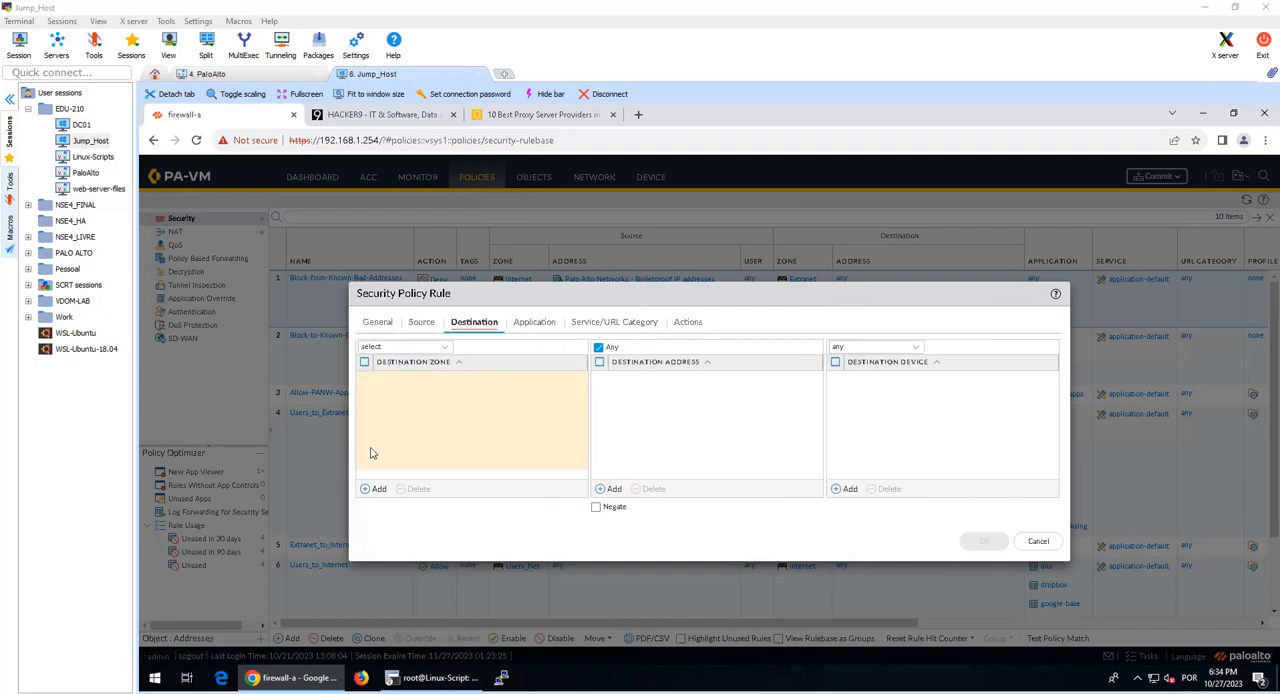
{"action": "left_click", "coordinate": [377, 489]}
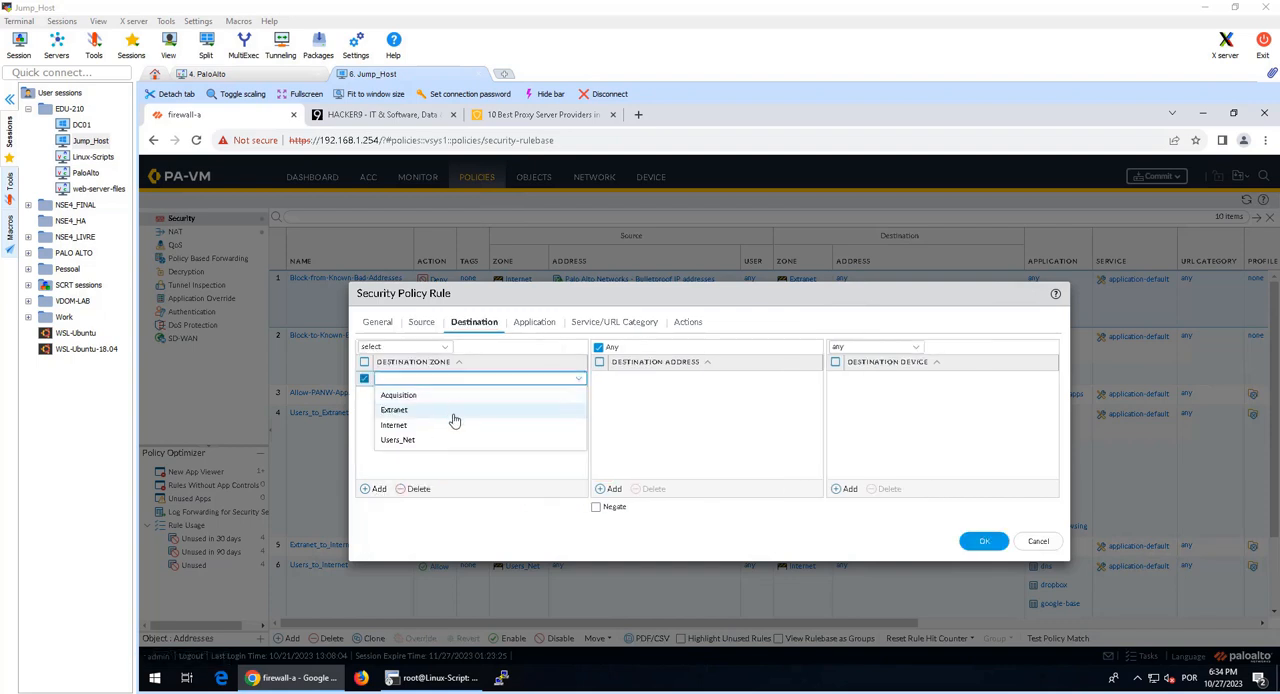
{"action": "left_click", "coordinate": [451, 426]}
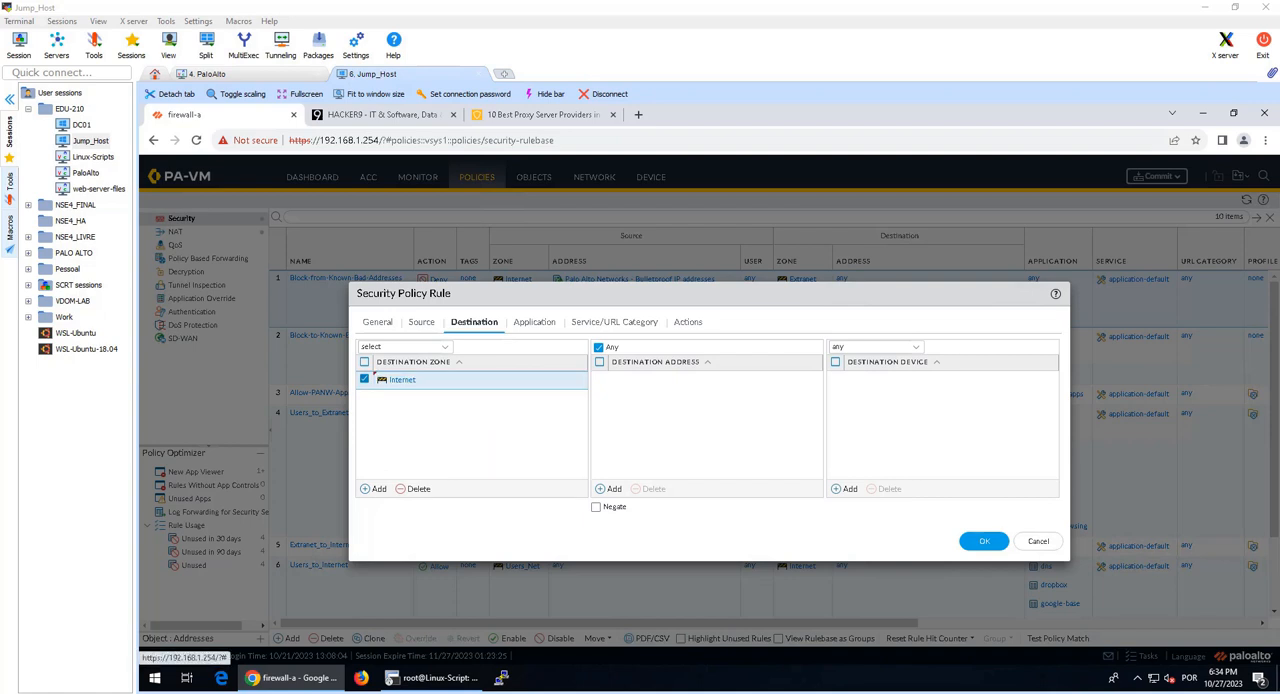
Step: Start a URL category entry in the rule and consult the lab guide's list of categories to add
{"action": "left_click", "coordinate": [536, 323]}
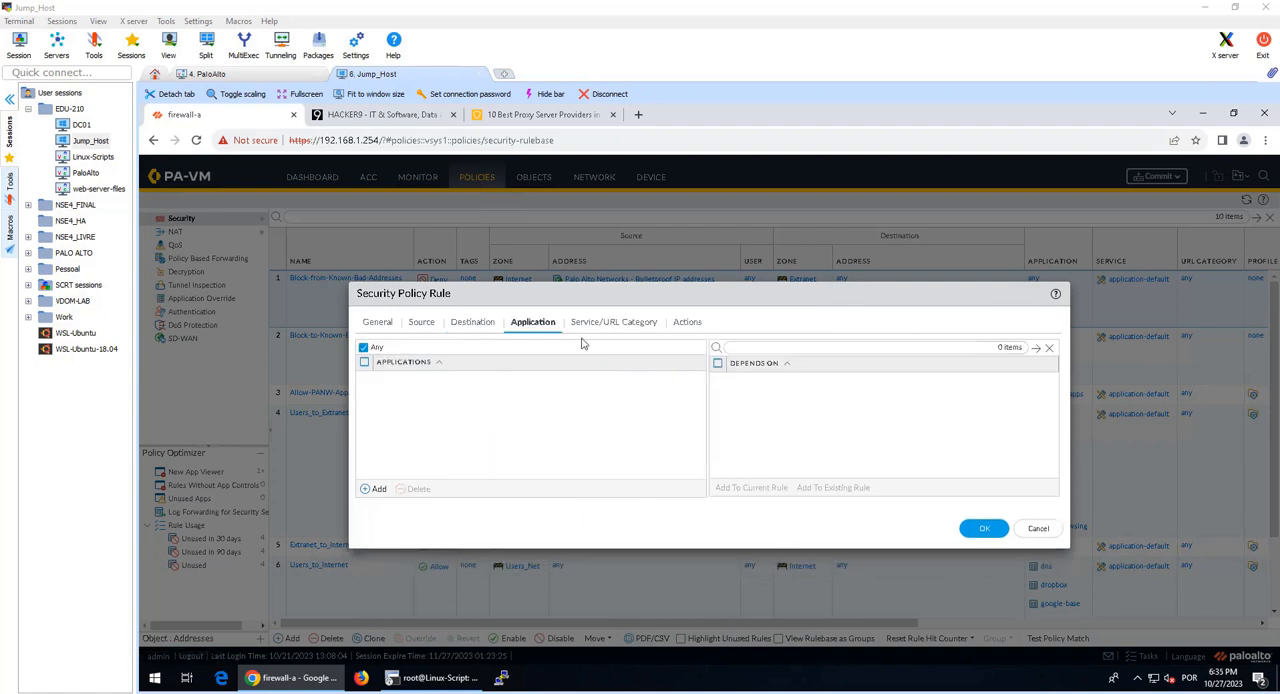
{"action": "left_click", "coordinate": [620, 322]}
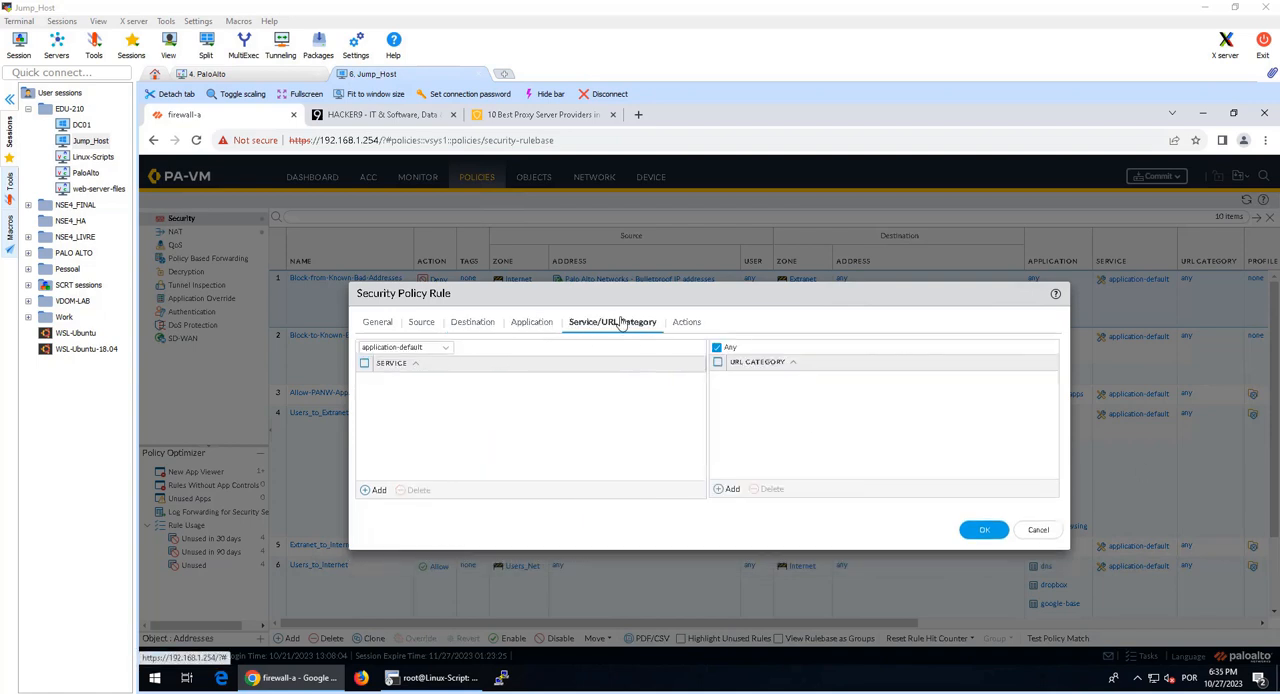
{"action": "left_click", "coordinate": [726, 489]}
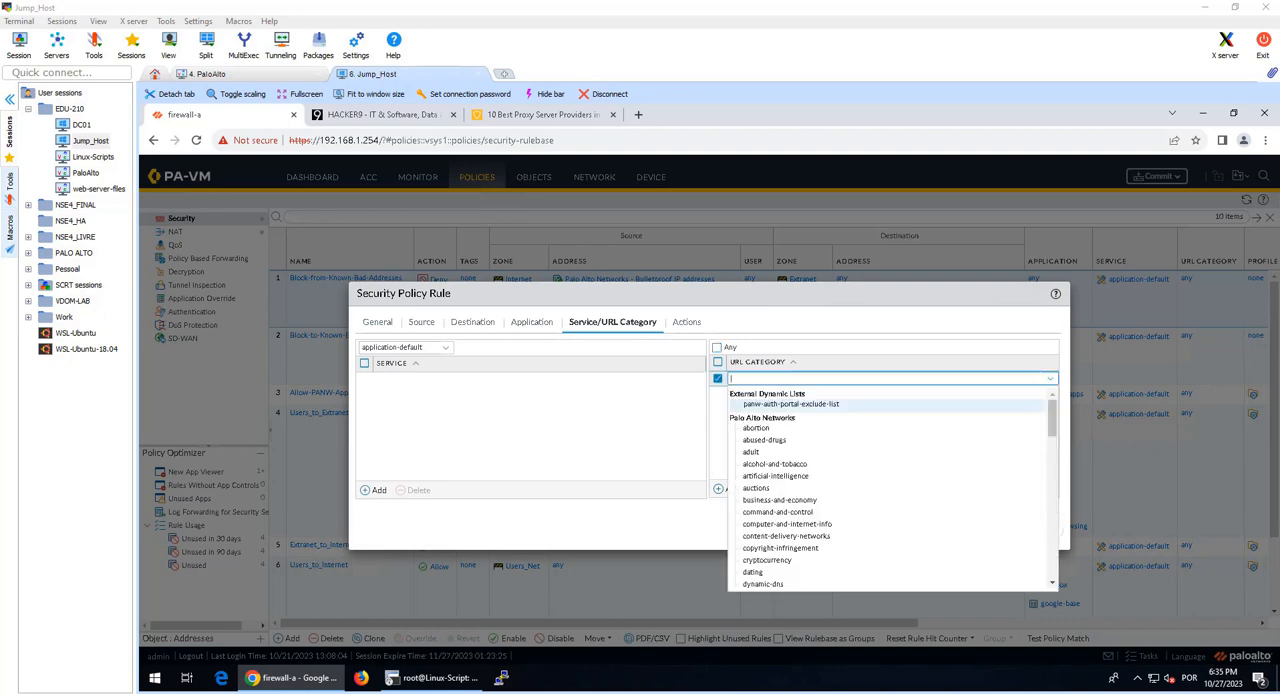
{"action": "left_click_drag", "start_coordinate": [1279, 374], "coordinate": [768, 1]}
{"action": "scroll", "coordinate": [680, 290], "scroll_direction": "down", "scroll_amount": 1}
{"action": "scroll", "coordinate": [640, 280], "scroll_direction": "up", "scroll_amount": 1}
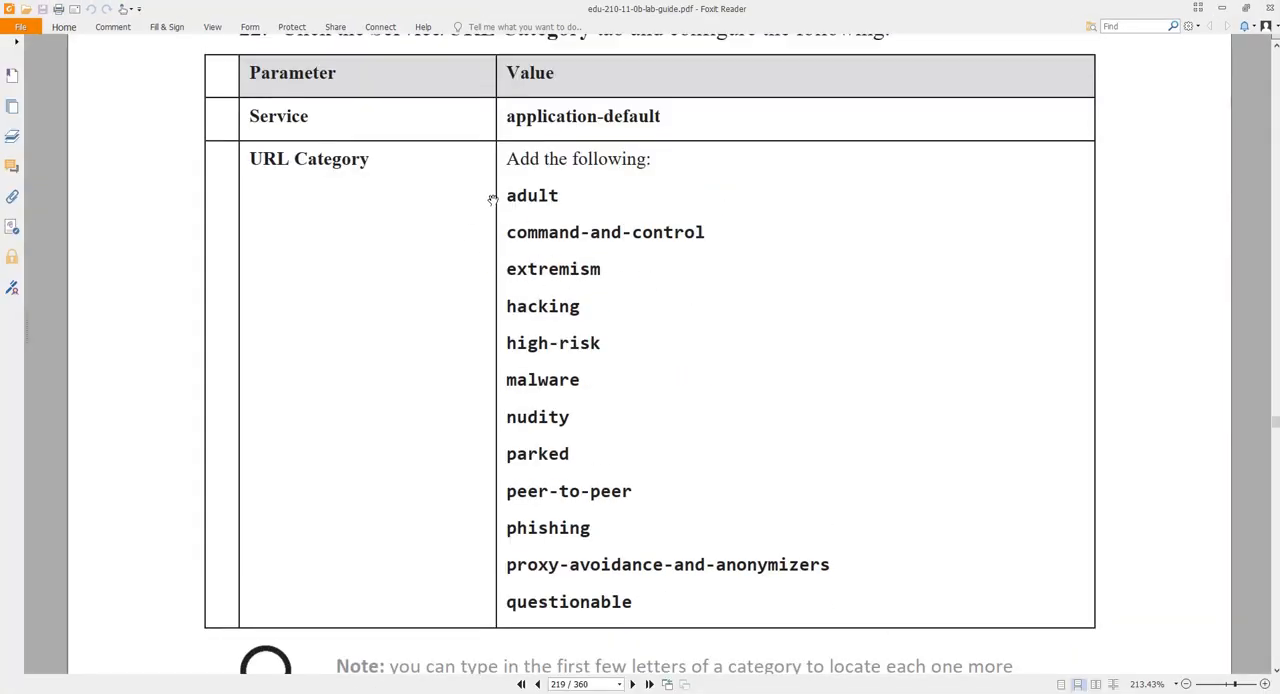
{"action": "left_click_drag", "start_coordinate": [509, 195], "coordinate": [580, 458]}
{"action": "left_click_drag", "start_coordinate": [824, 8], "coordinate": [1279, 100]}
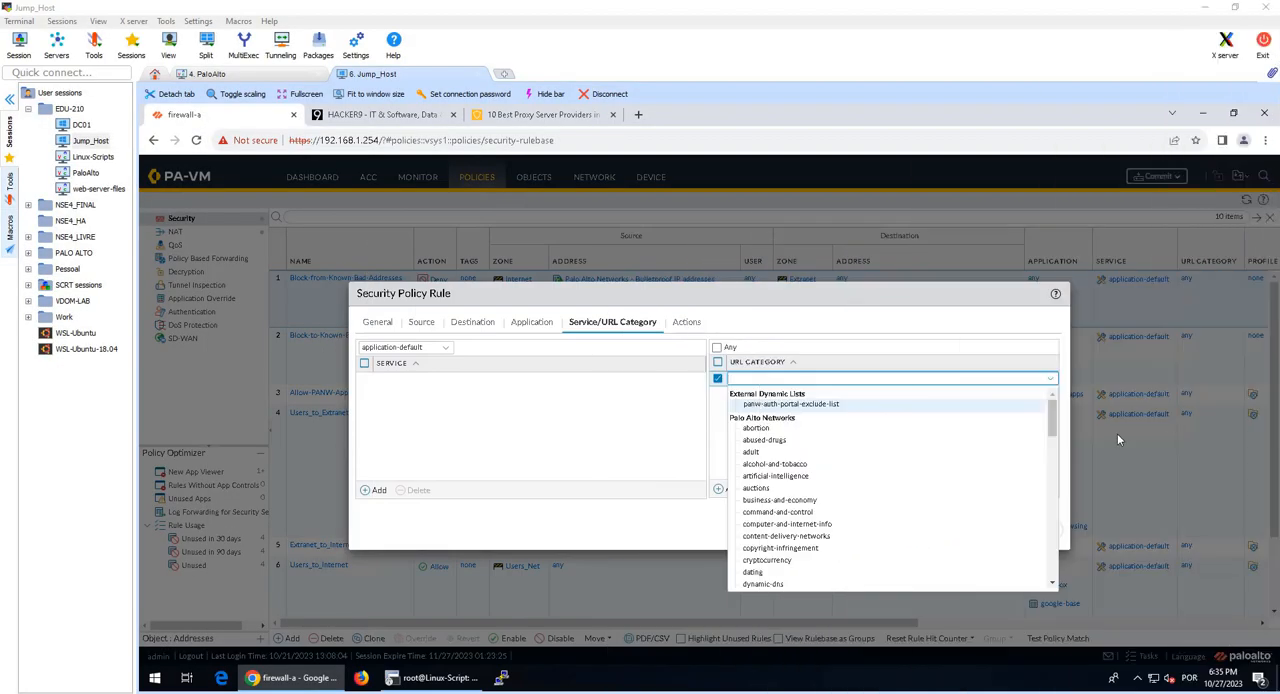
Step: Add the adult URL category to the rule
{"action": "left_click", "coordinate": [888, 377]}
{"action": "type", "text": "adi"}
{"action": "key", "text": "BackSpace"}
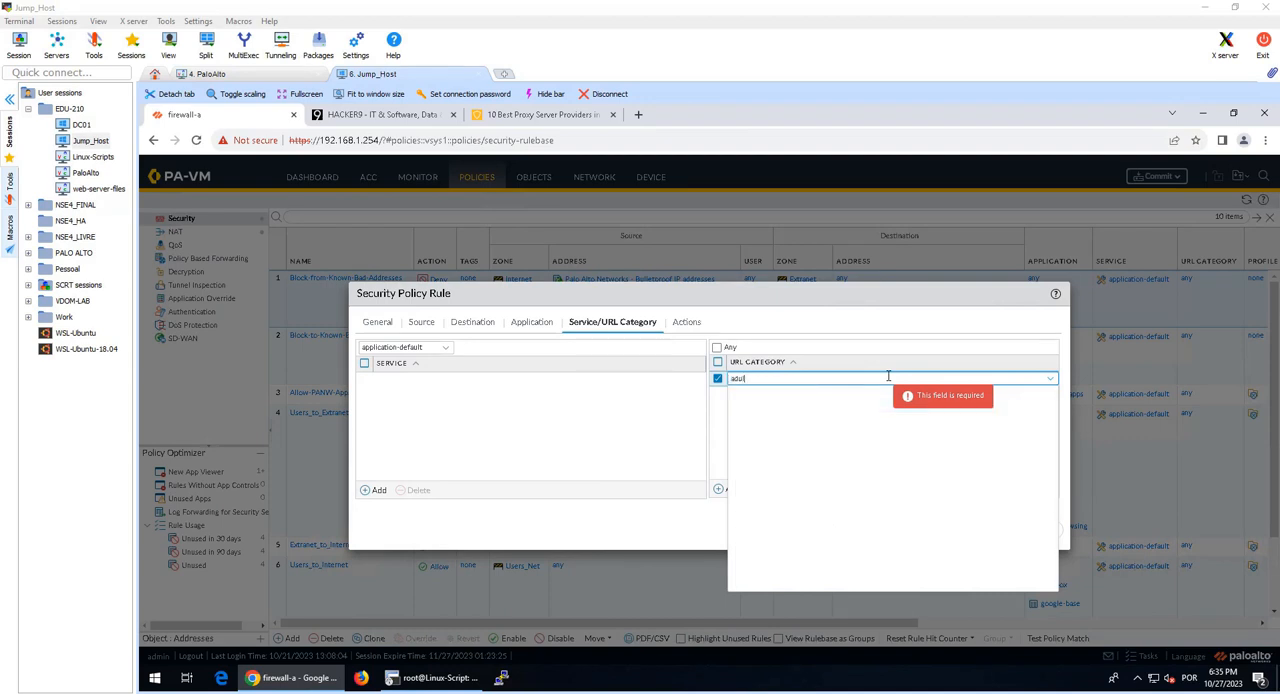
{"action": "left_click", "coordinate": [881, 403]}
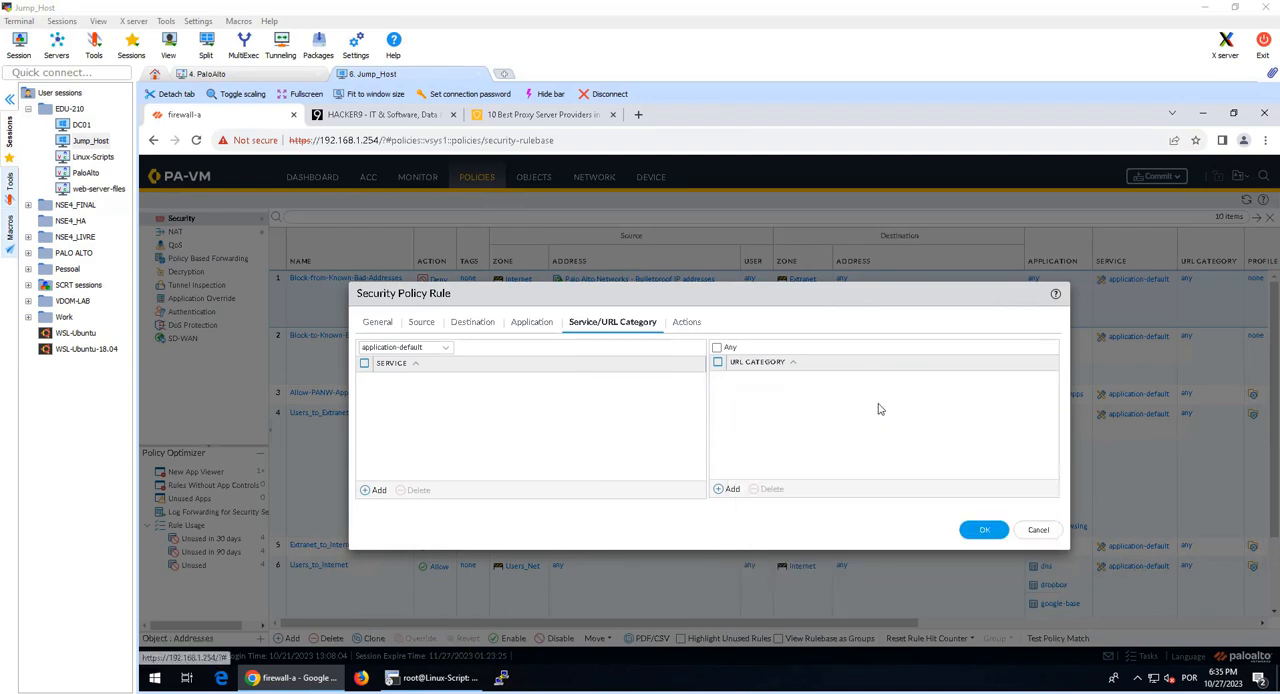
{"action": "left_click", "coordinate": [718, 490]}
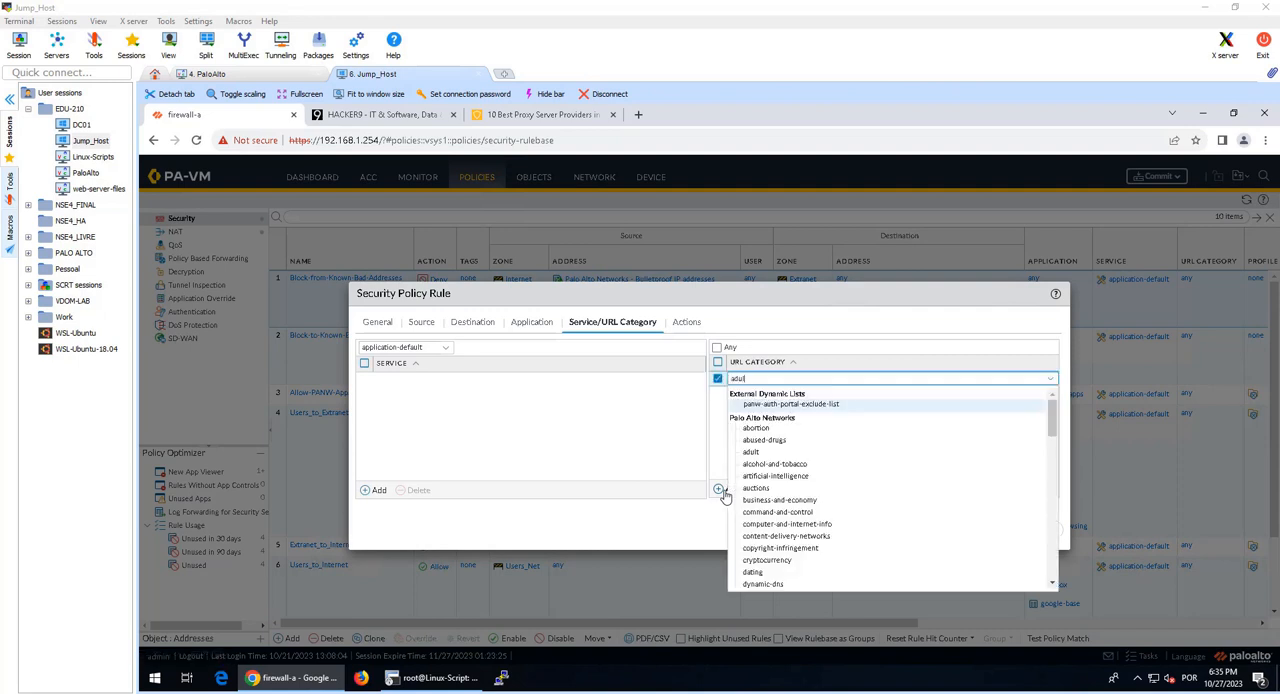
{"action": "left_click", "coordinate": [785, 405]}
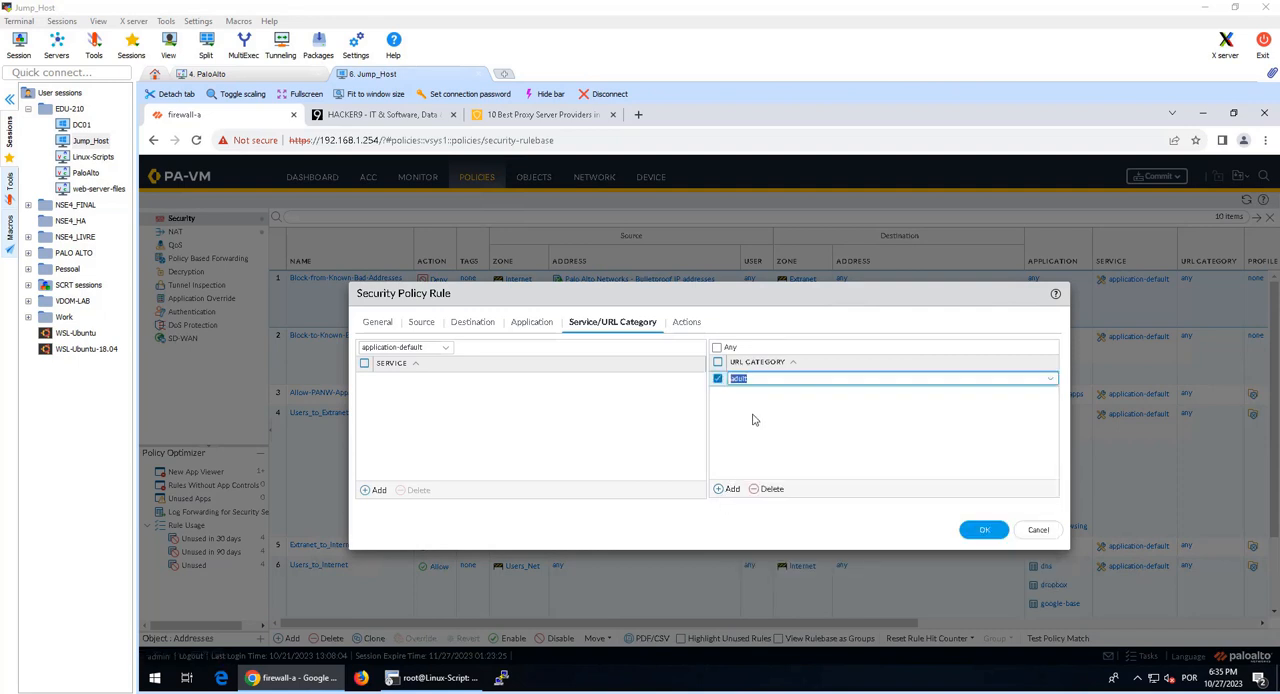
Step: Add the command-and-control and extremism URL categories to the rule
{"action": "left_click", "coordinate": [732, 489]}
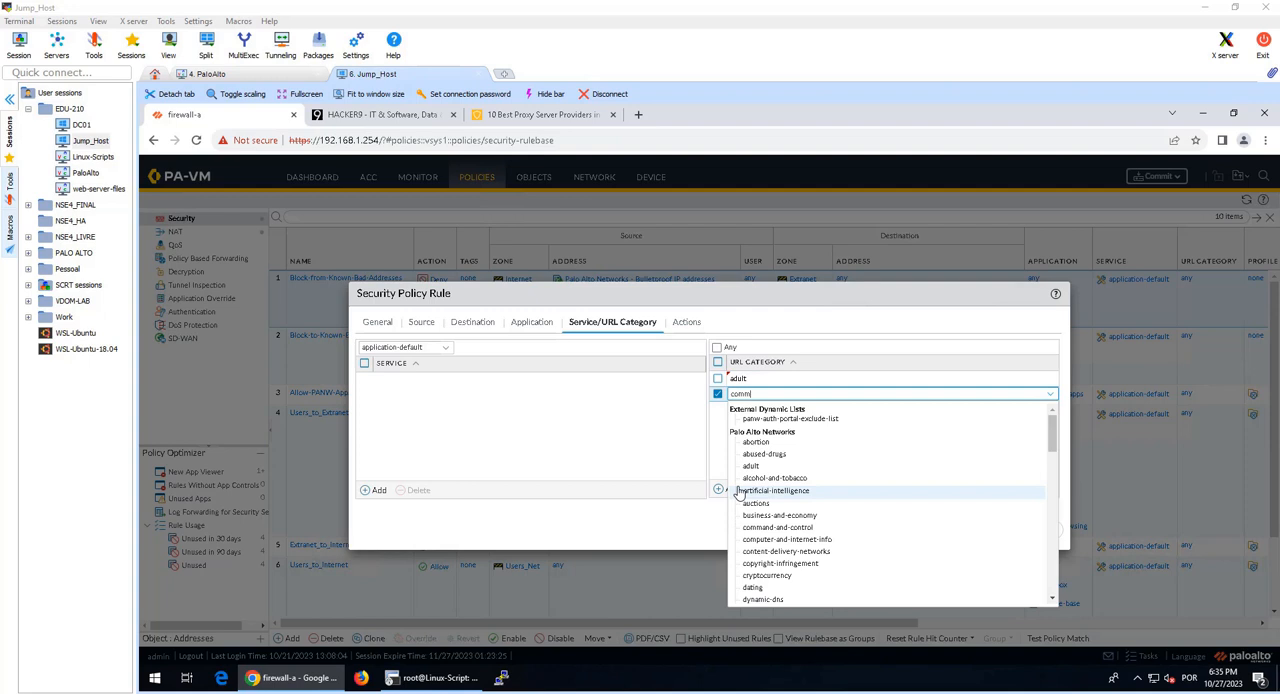
{"action": "type", "text": "comm"}
{"action": "left_click", "coordinate": [766, 424]}
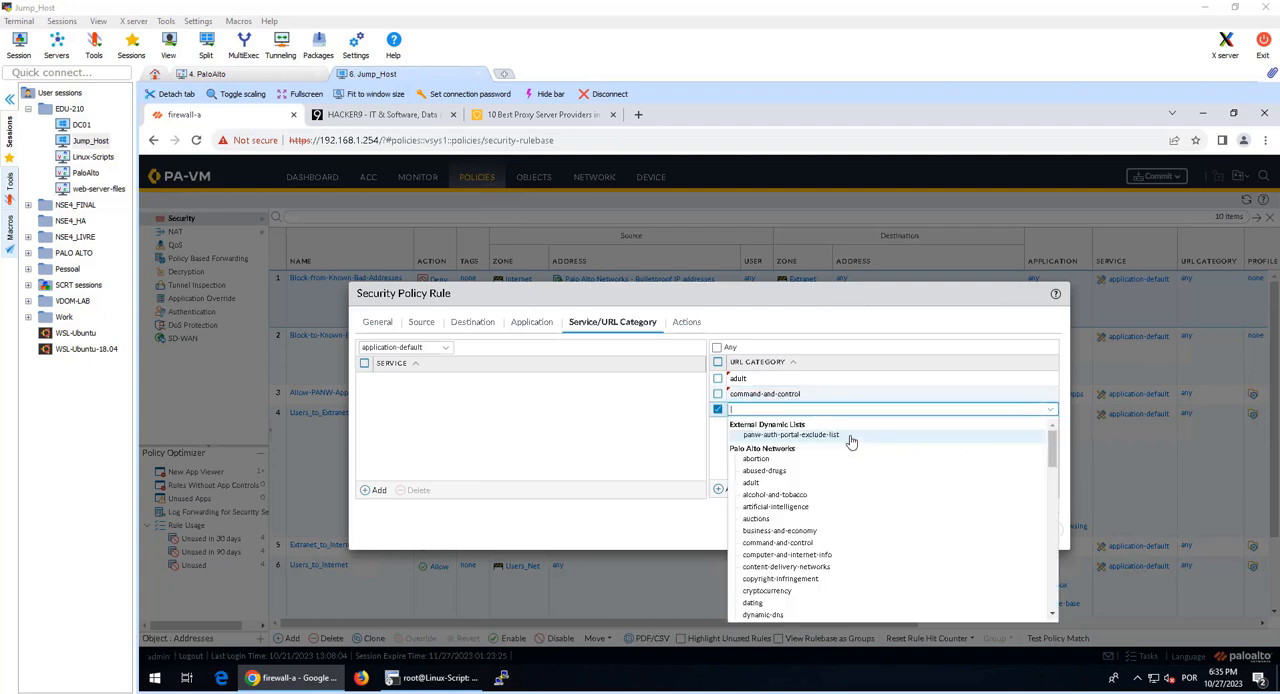
{"action": "left_click", "coordinate": [848, 438]}
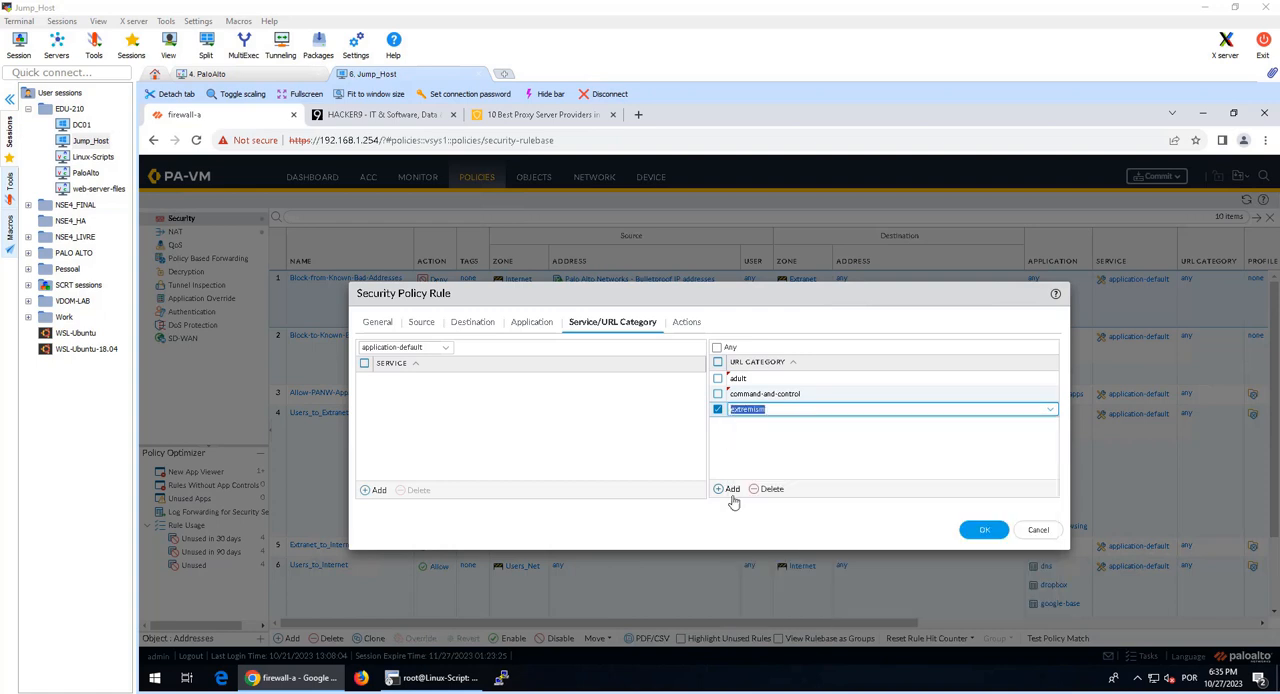
Step: Add the hacking and high-risk URL categories to the rule
{"action": "left_click", "coordinate": [719, 489]}
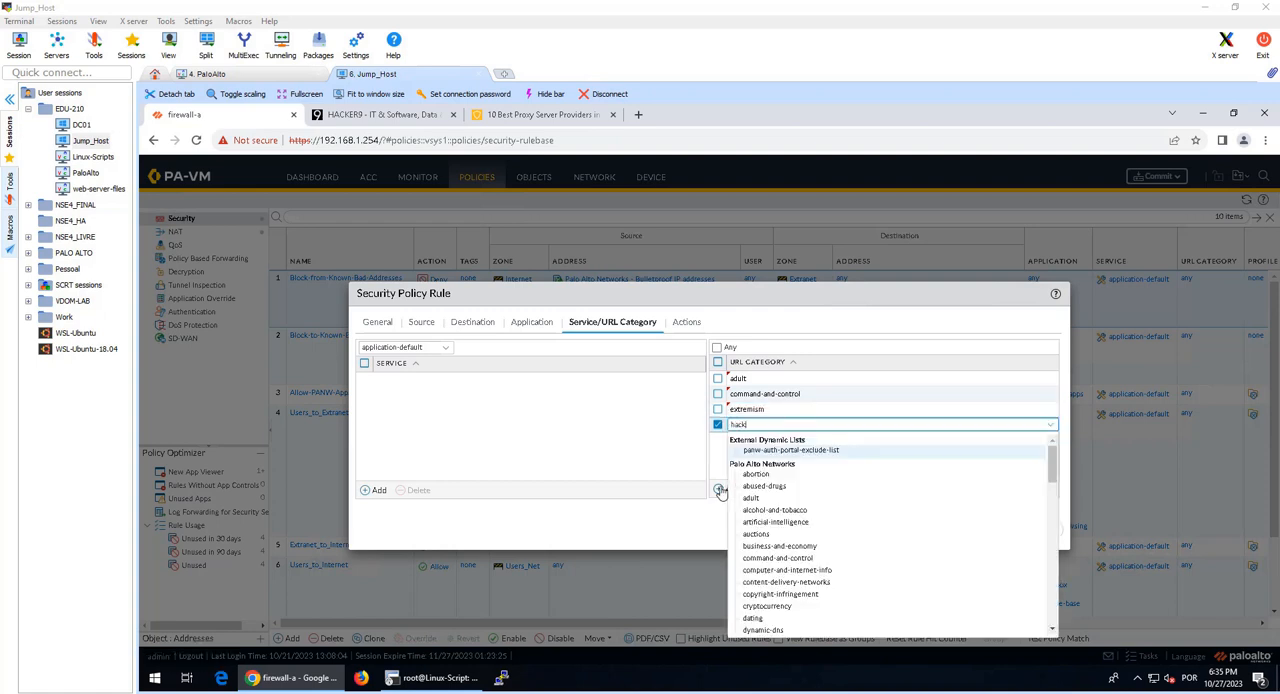
{"action": "left_click", "coordinate": [757, 449]}
{"action": "left_click", "coordinate": [719, 489]}
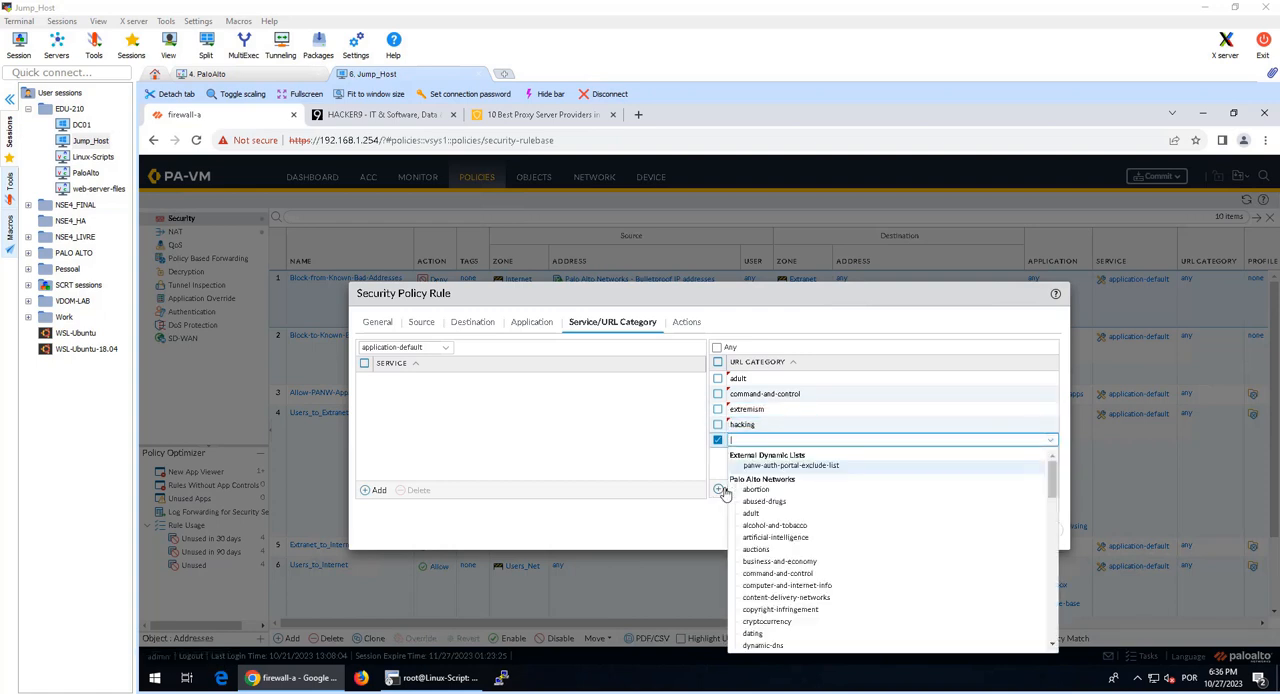
{"action": "type", "text": "hig"}
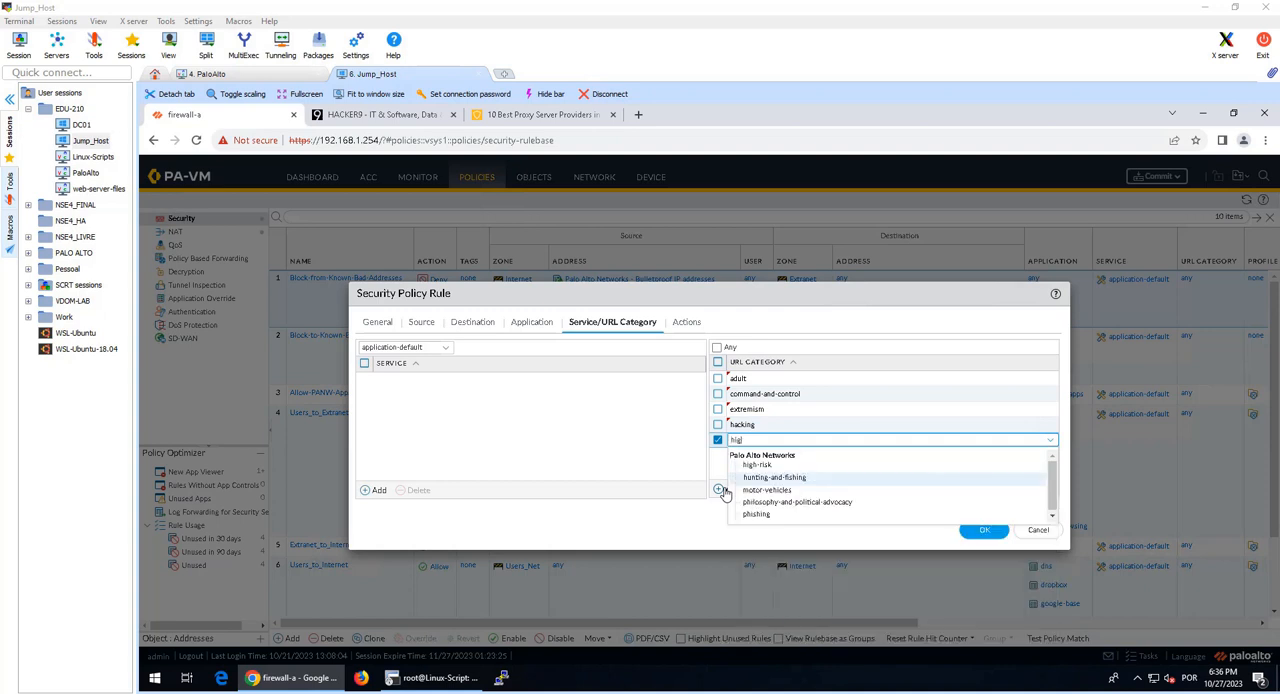
{"action": "type", "text": "h"}
{"action": "key", "text": "Return"}
Step: Add the malware and nudity URL categories to the rule
{"action": "left_click", "coordinate": [726, 490]}
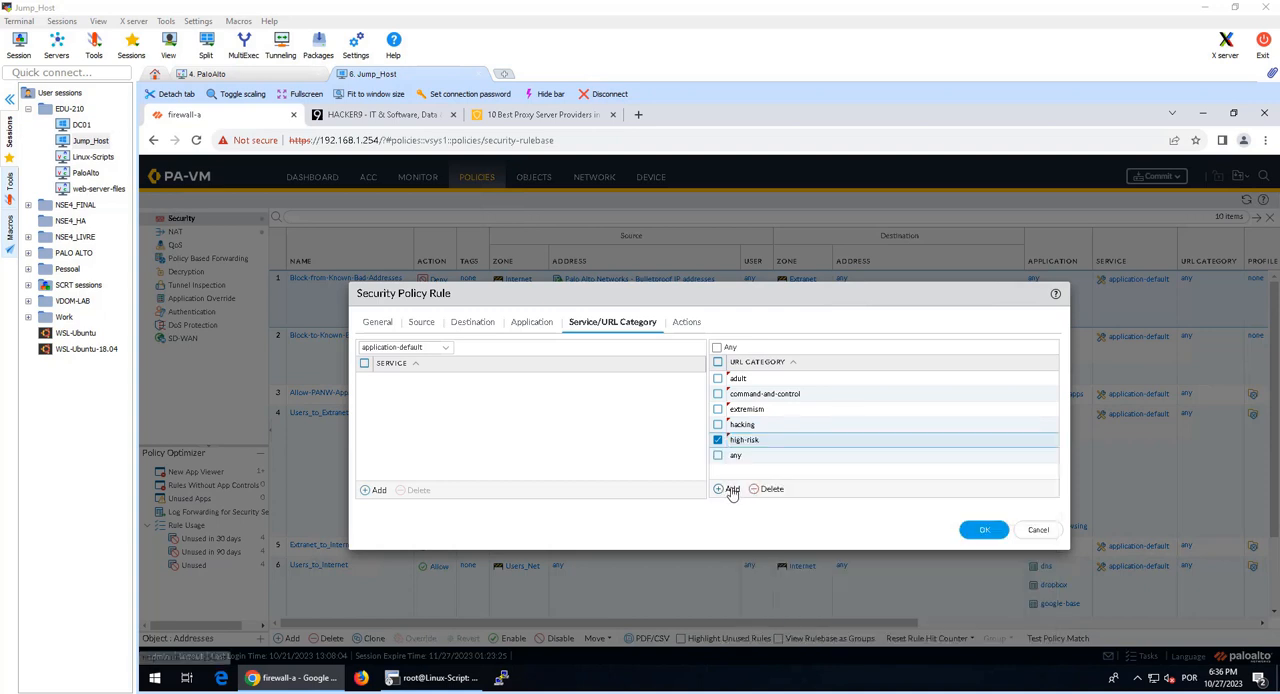
{"action": "type", "text": "malware"}
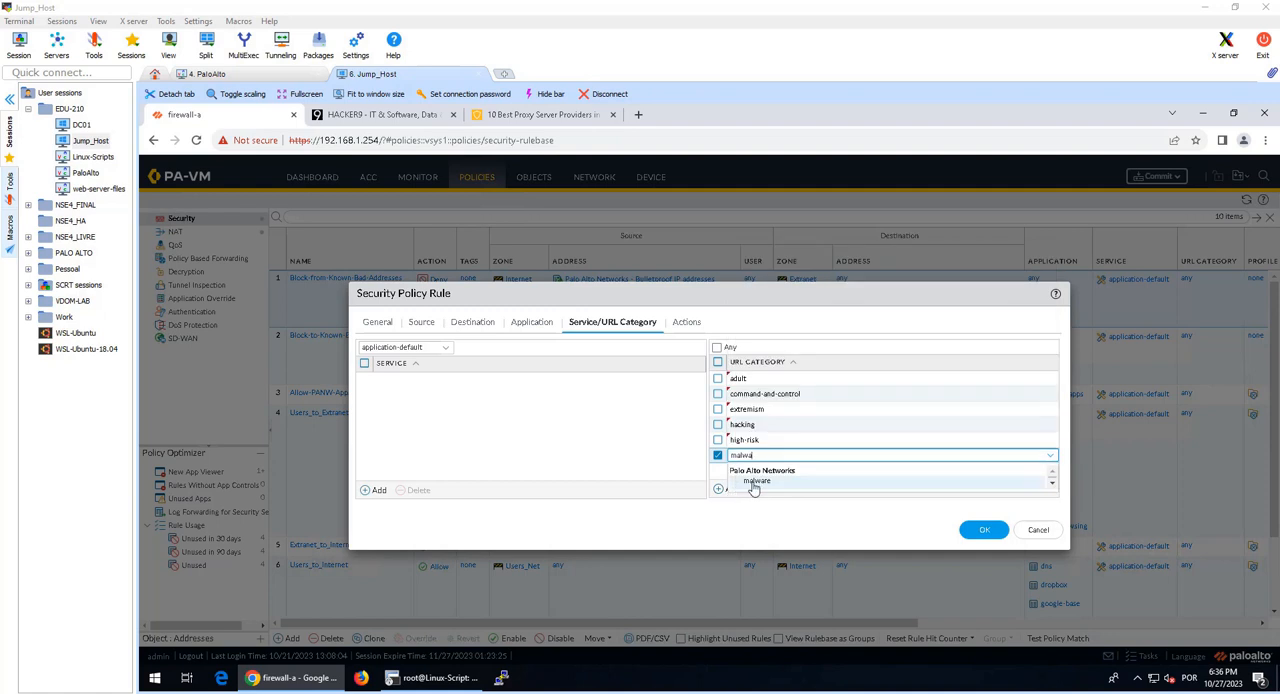
{"action": "key", "text": "Return"}
{"action": "left_click", "coordinate": [733, 489]}
{"action": "type", "text": "nud"}
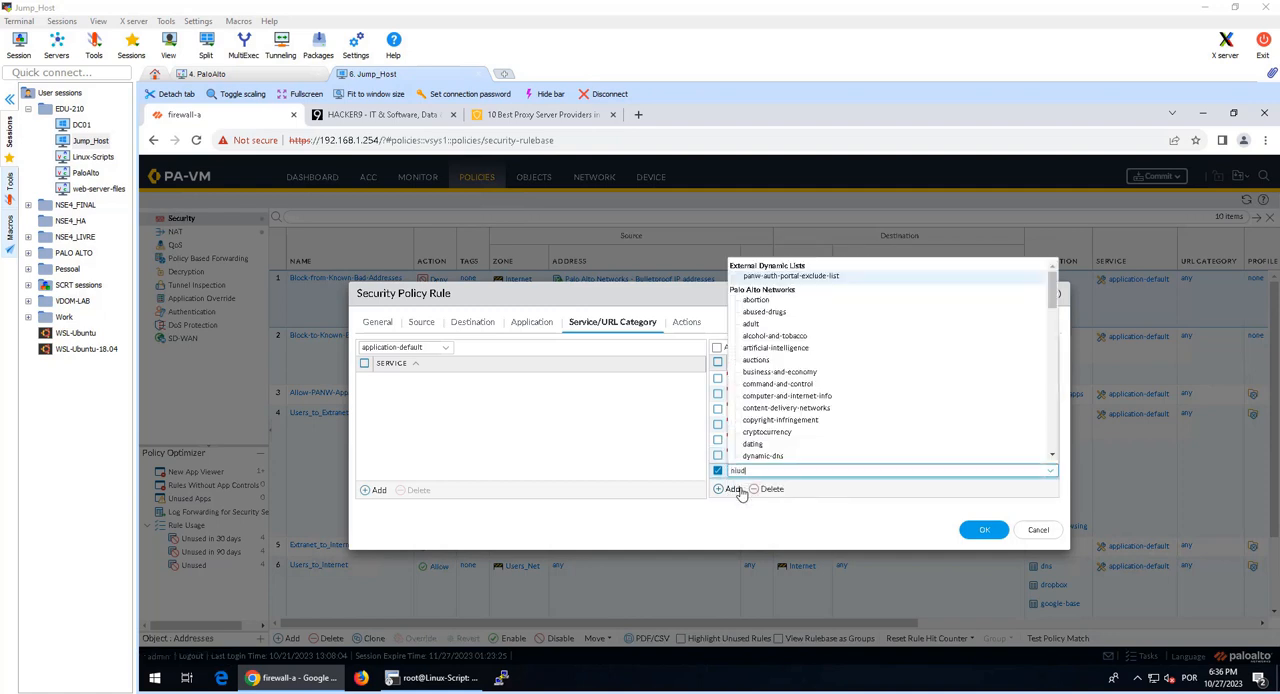
{"action": "type", "text": "ity"}
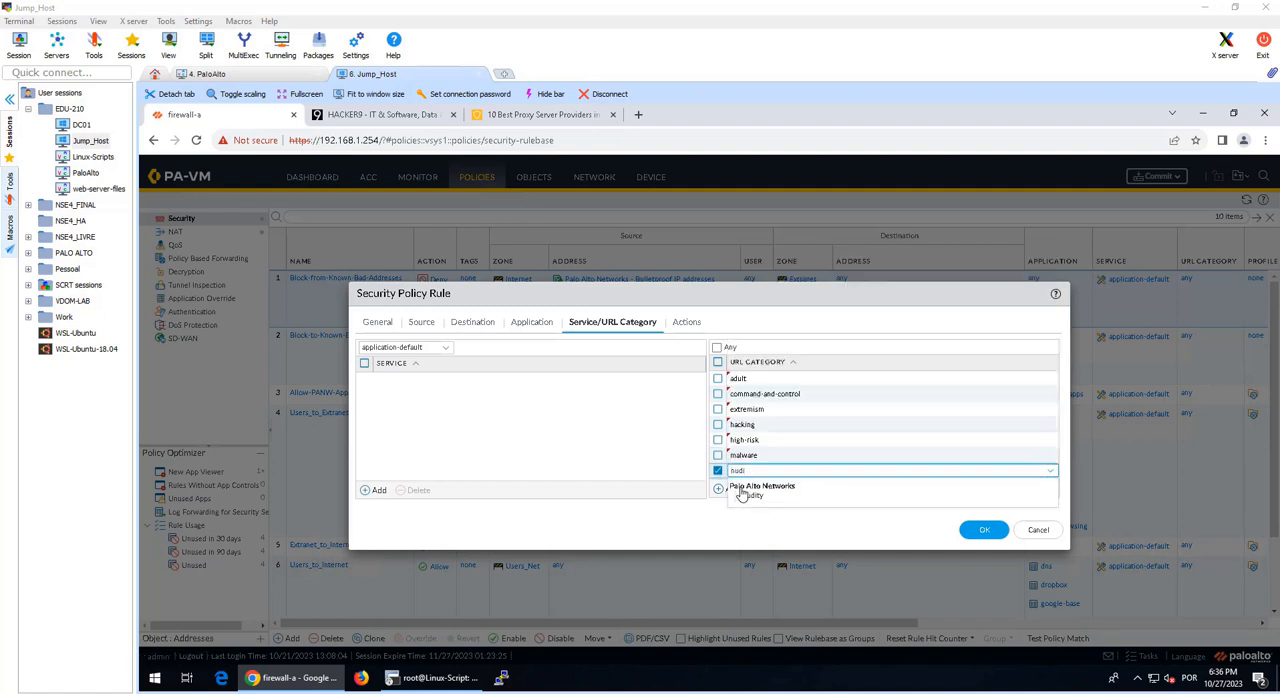
{"action": "key", "text": "Return"}
{"action": "left_click", "coordinate": [733, 490]}
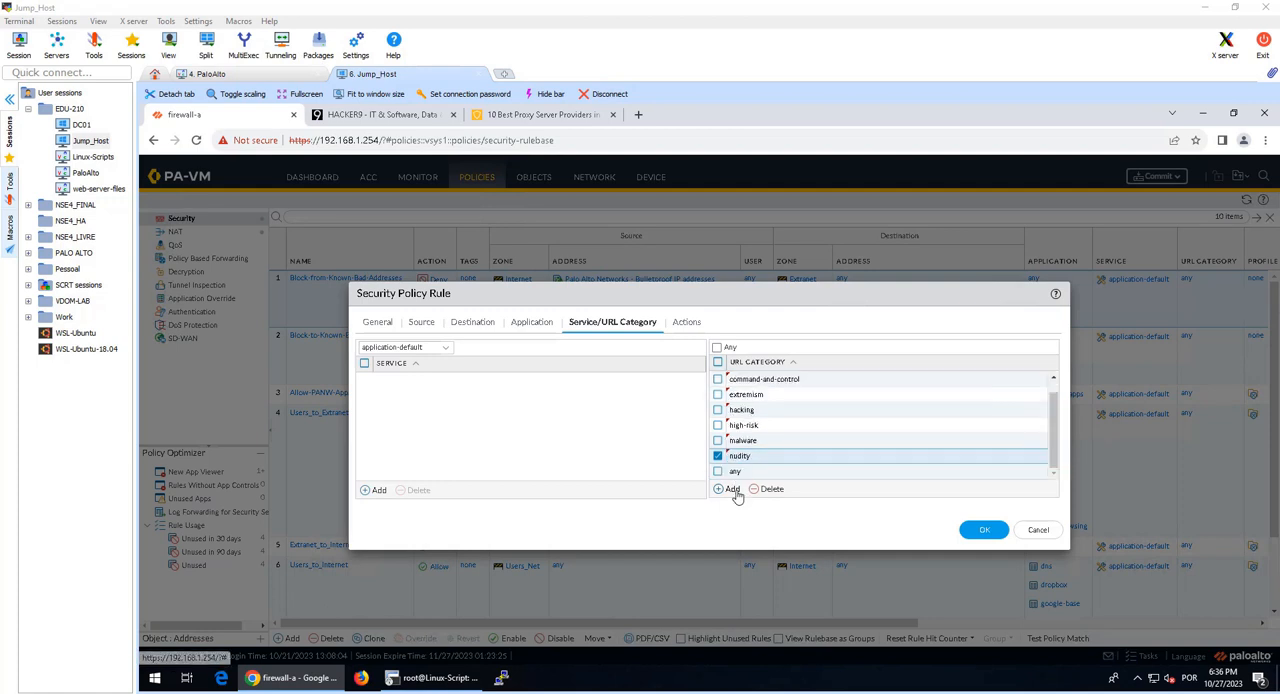
Step: Add the parked and peer-to-peer URL categories to the rule
{"action": "type", "text": "parked"}
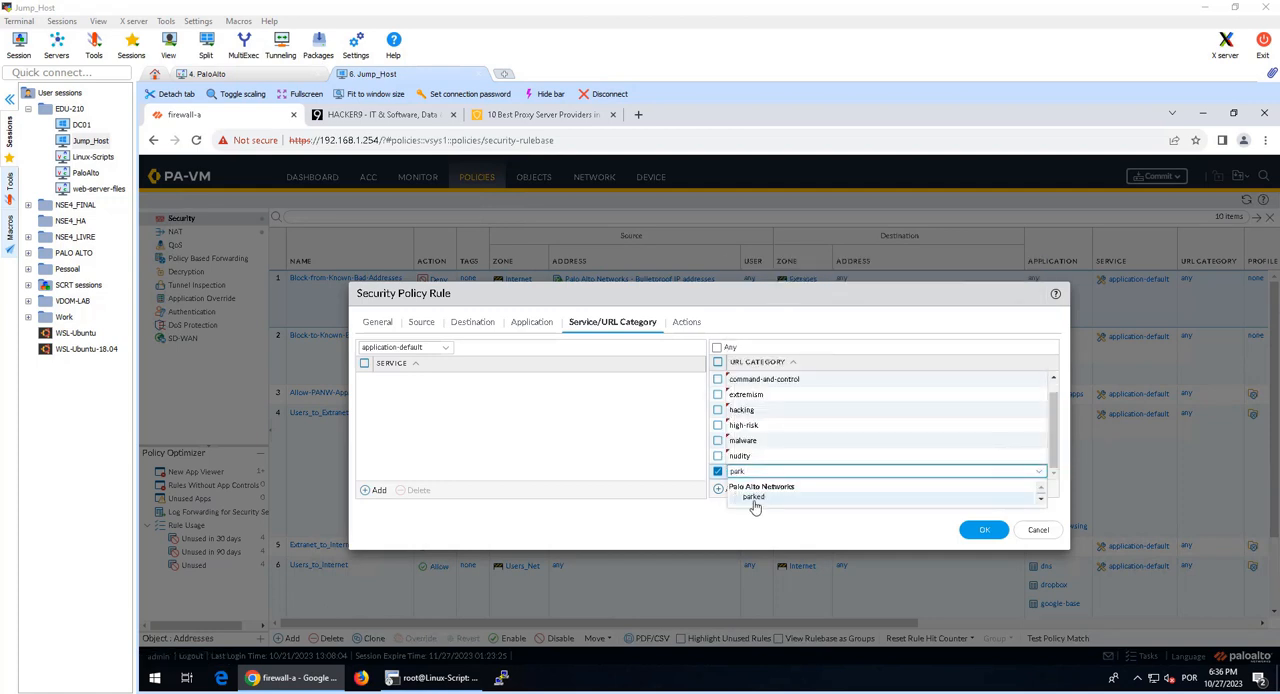
{"action": "key", "text": "Return"}
{"action": "left_click", "coordinate": [733, 490]}
{"action": "type", "text": "s"}
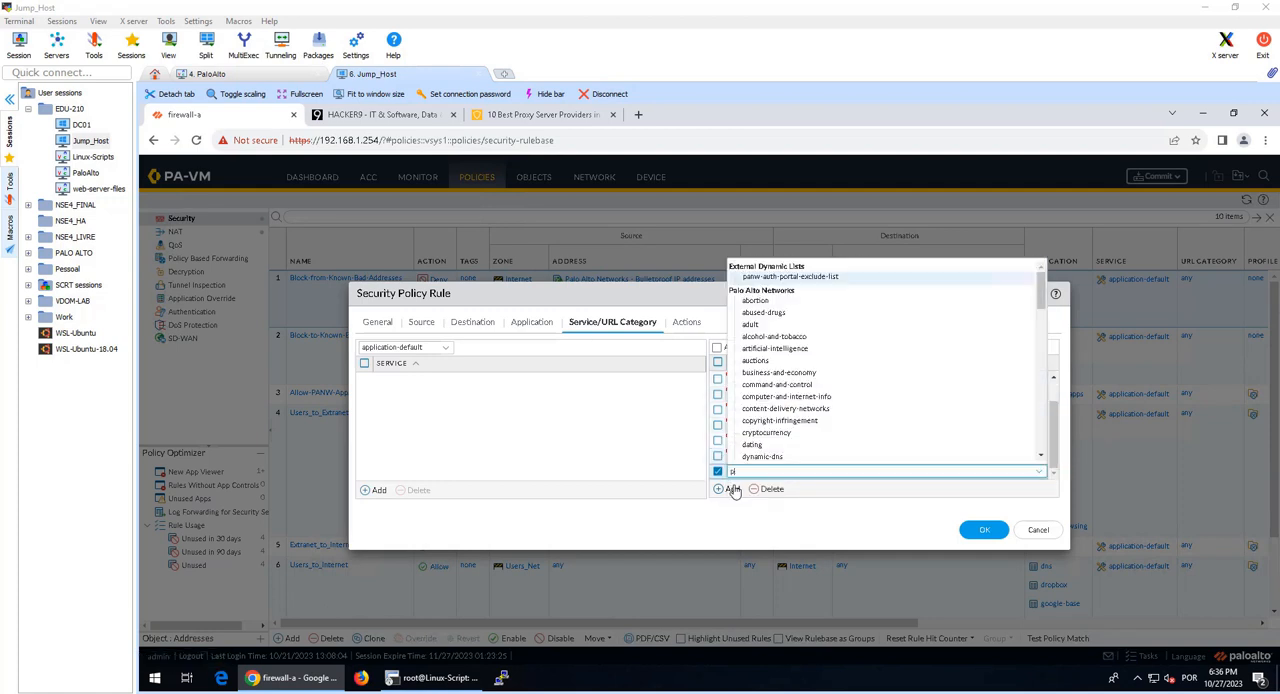
{"action": "type", "text": "eer-to"}
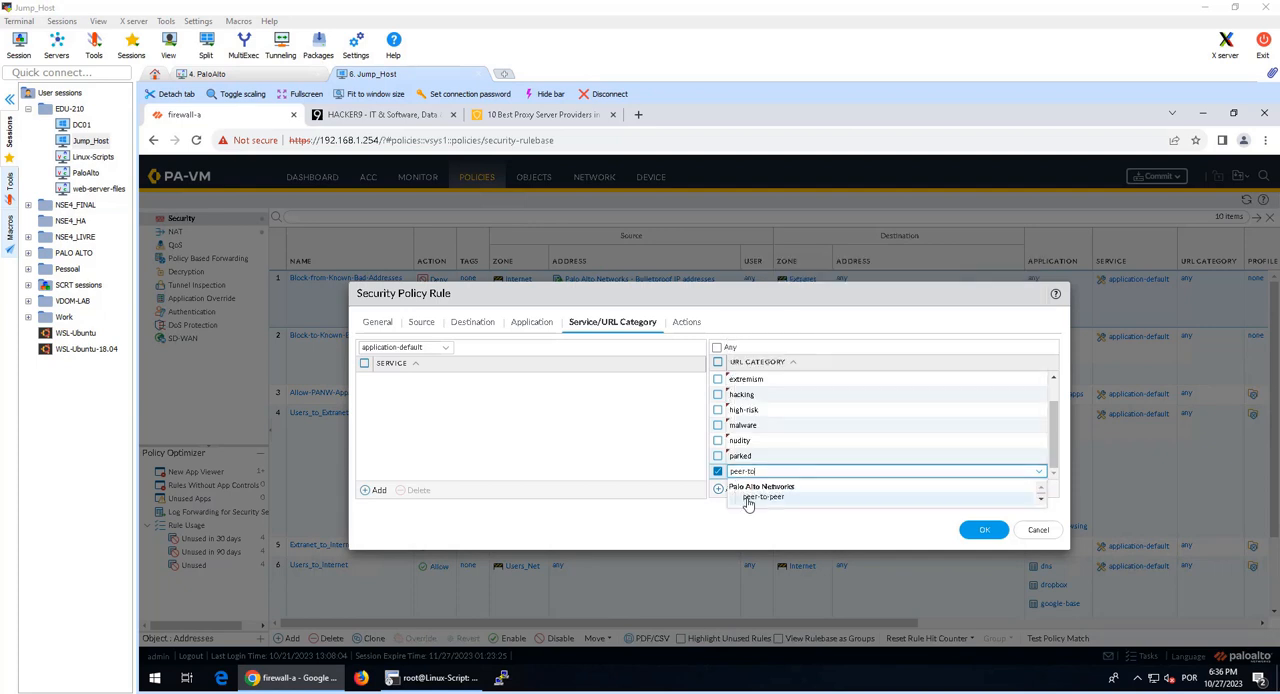
{"action": "left_click", "coordinate": [747, 501]}
Step: Add the phishing and proxy-avoidance-and-anonymizers URL categories to the rule
{"action": "left_click", "coordinate": [731, 490]}
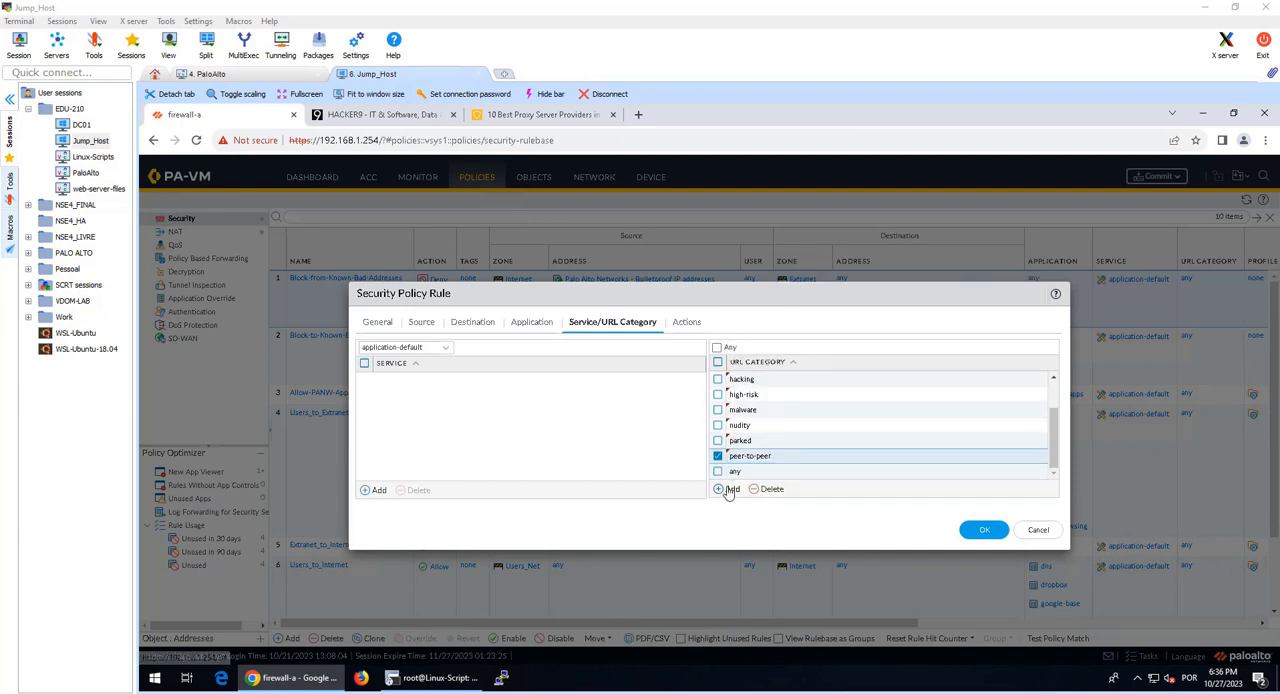
{"action": "type", "text": "phish"}
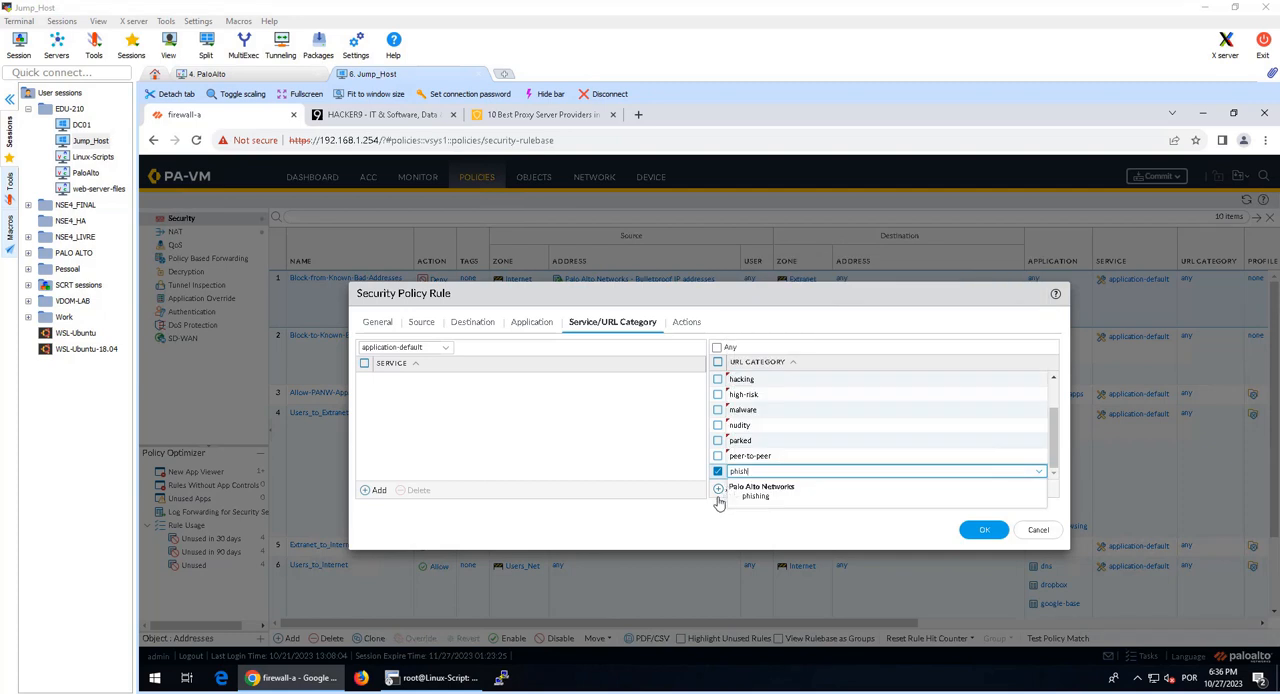
{"action": "left_click", "coordinate": [747, 503]}
{"action": "left_click", "coordinate": [730, 490]}
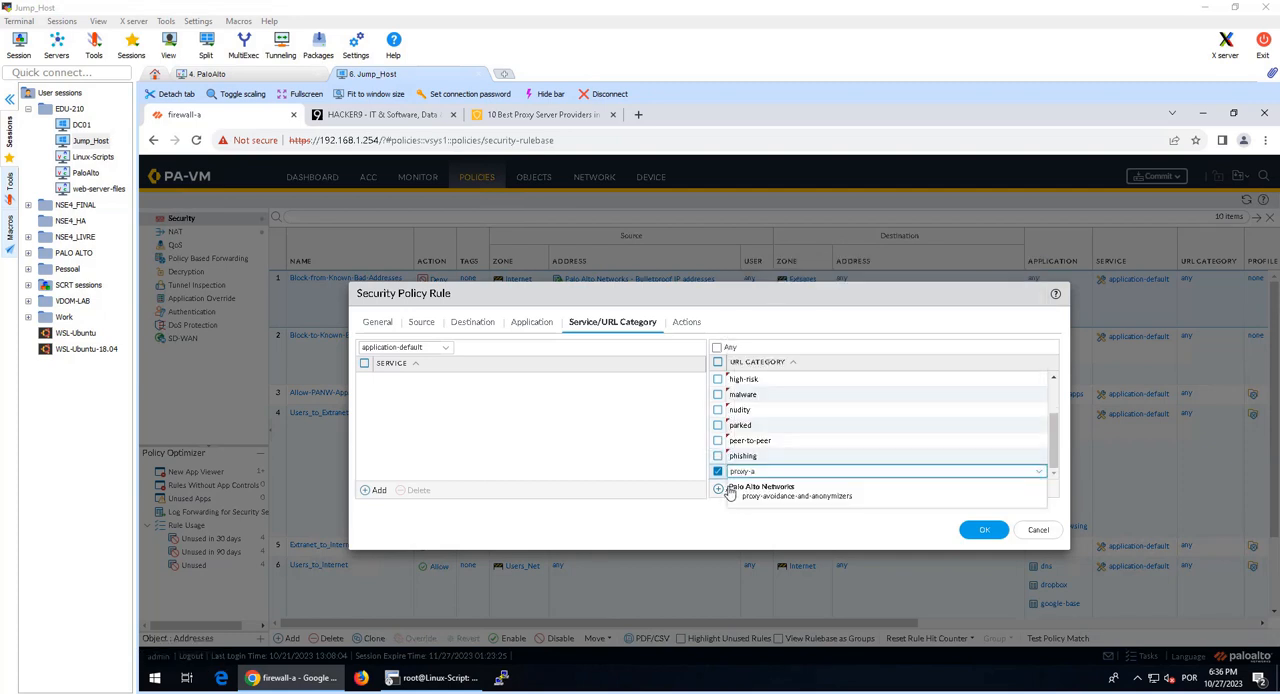
{"action": "left_click", "coordinate": [750, 503]}
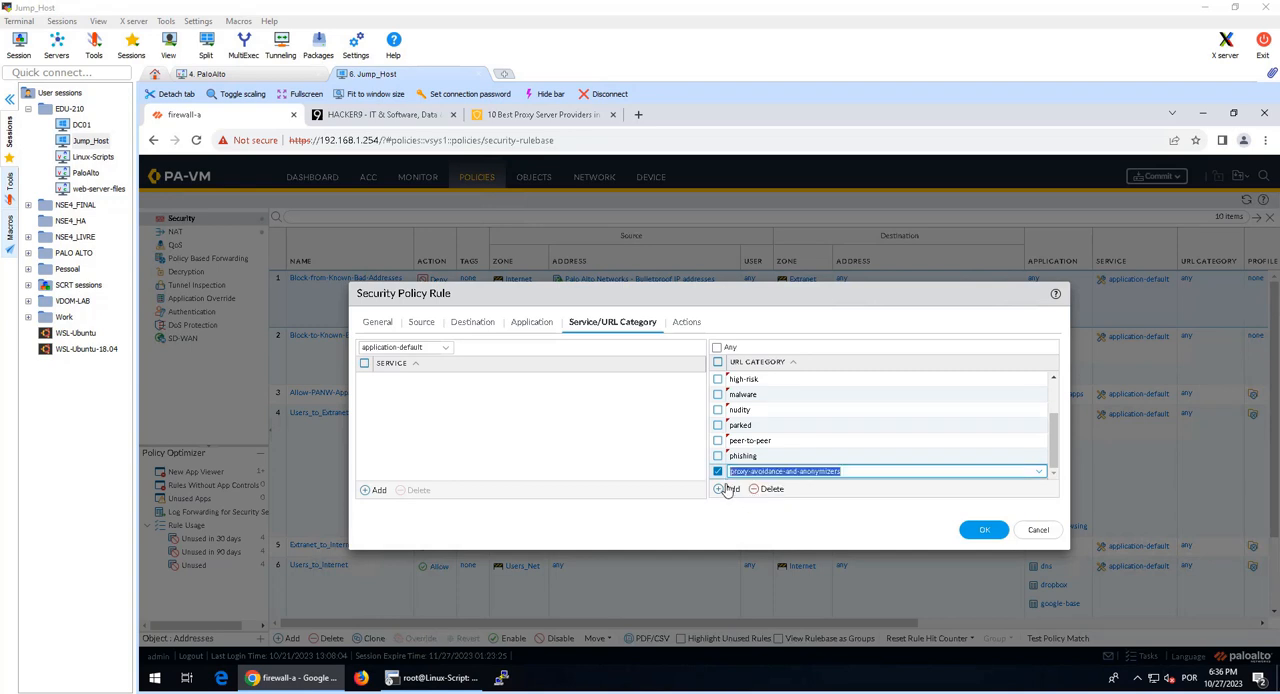
Step: Add the questionable URL category to the rule
{"action": "left_click", "coordinate": [731, 490]}
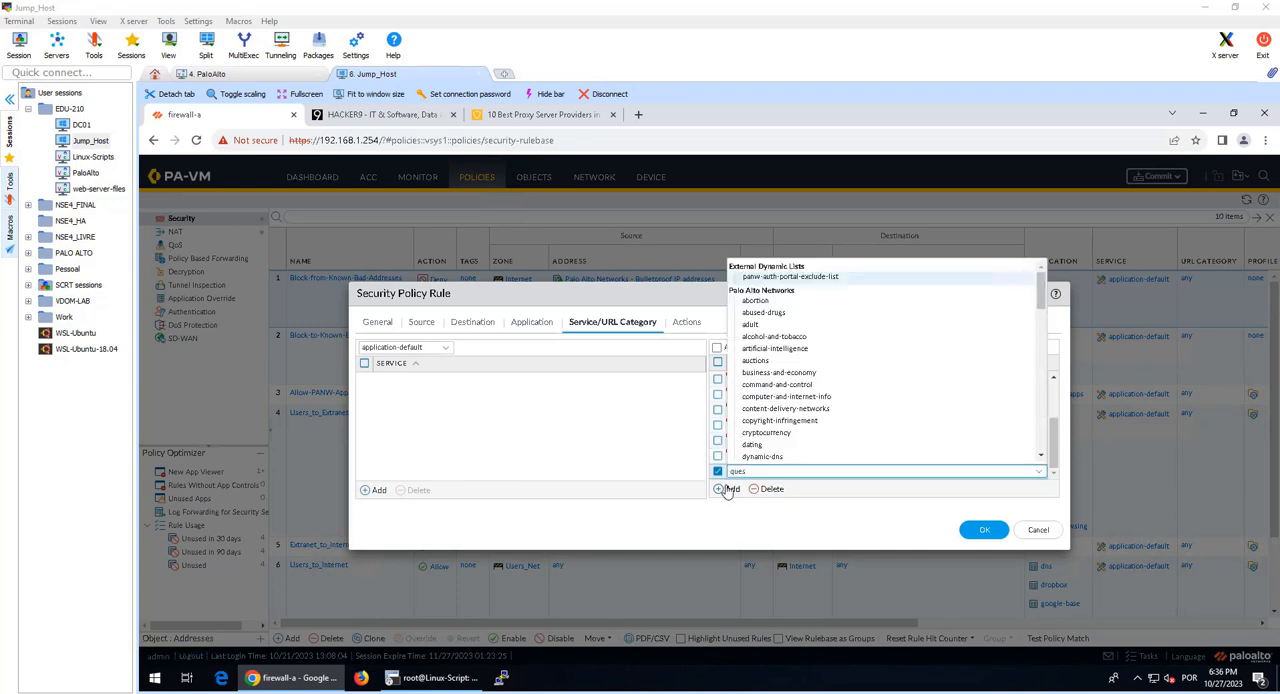
{"action": "type", "text": "ques"}
{"action": "left_click", "coordinate": [752, 502]}
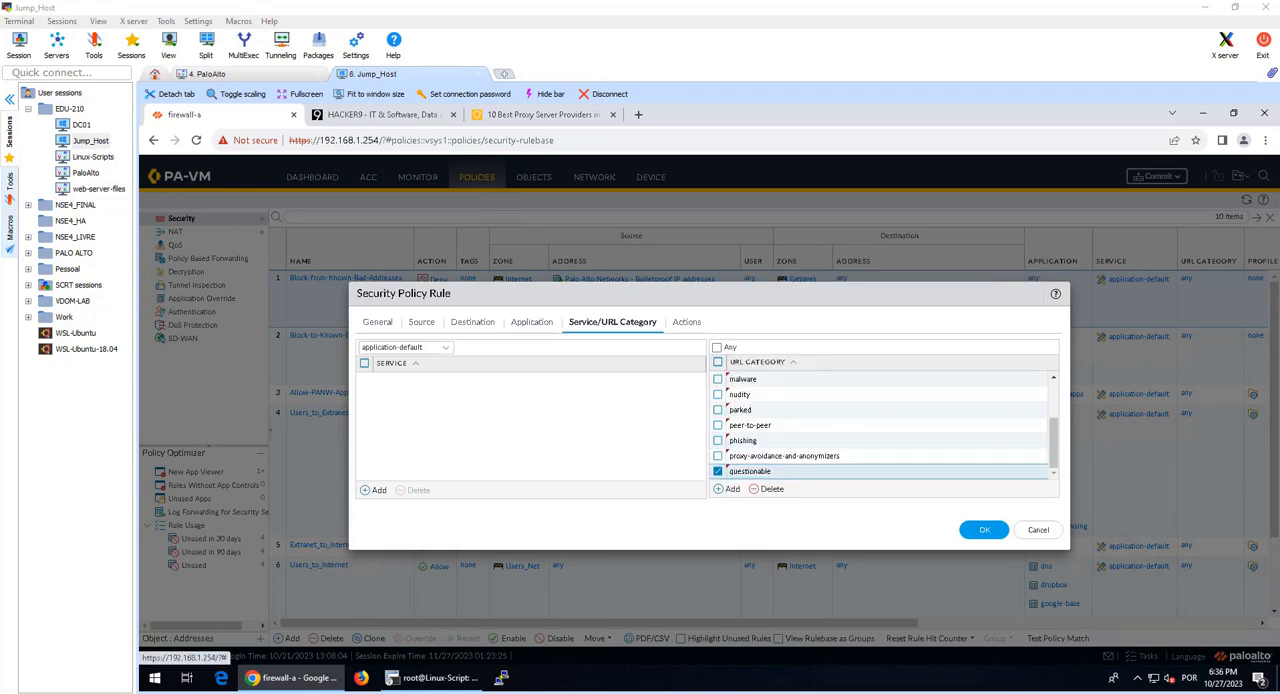
Step: Set the rule's action to Deny and save the security policy rule
{"action": "left_click", "coordinate": [688, 323]}
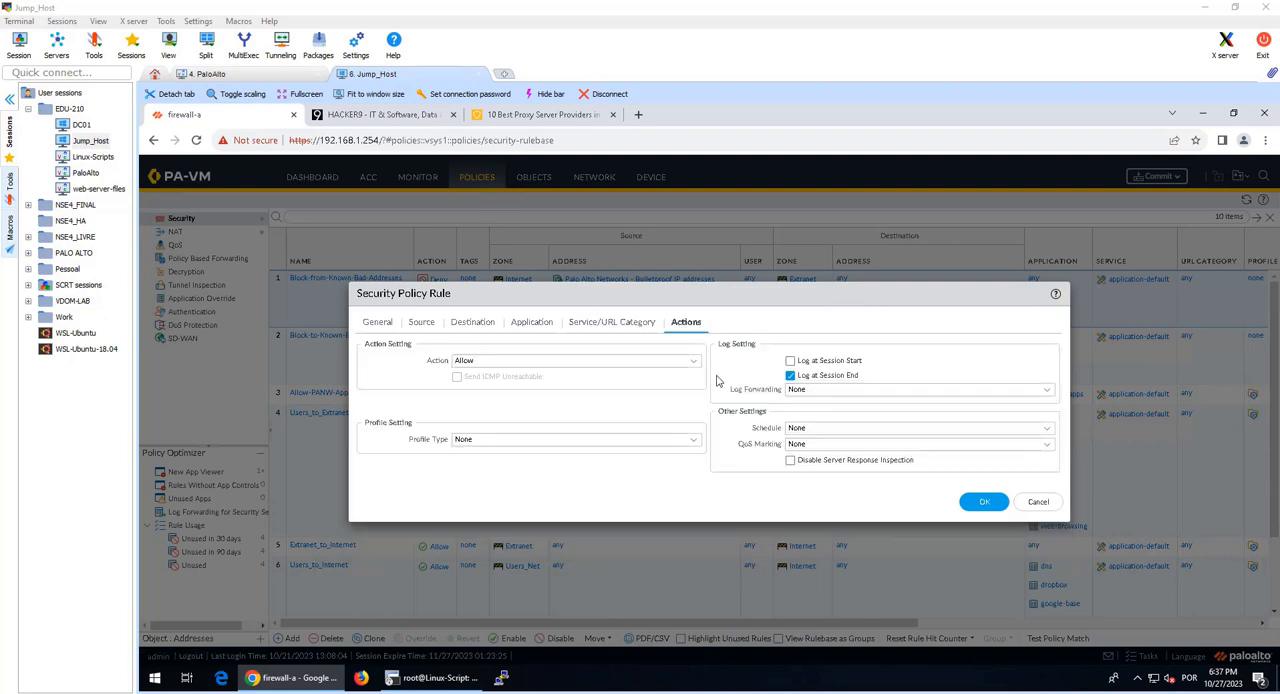
{"action": "left_click", "coordinate": [687, 366]}
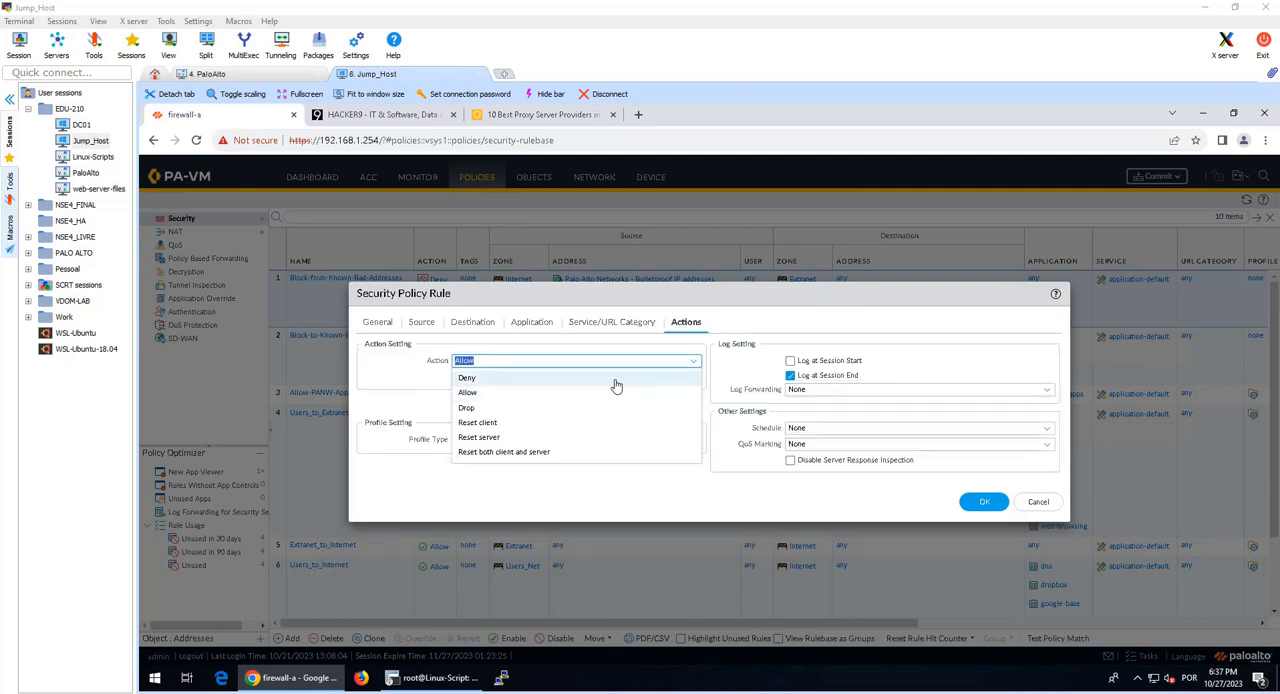
{"action": "left_click", "coordinate": [616, 380]}
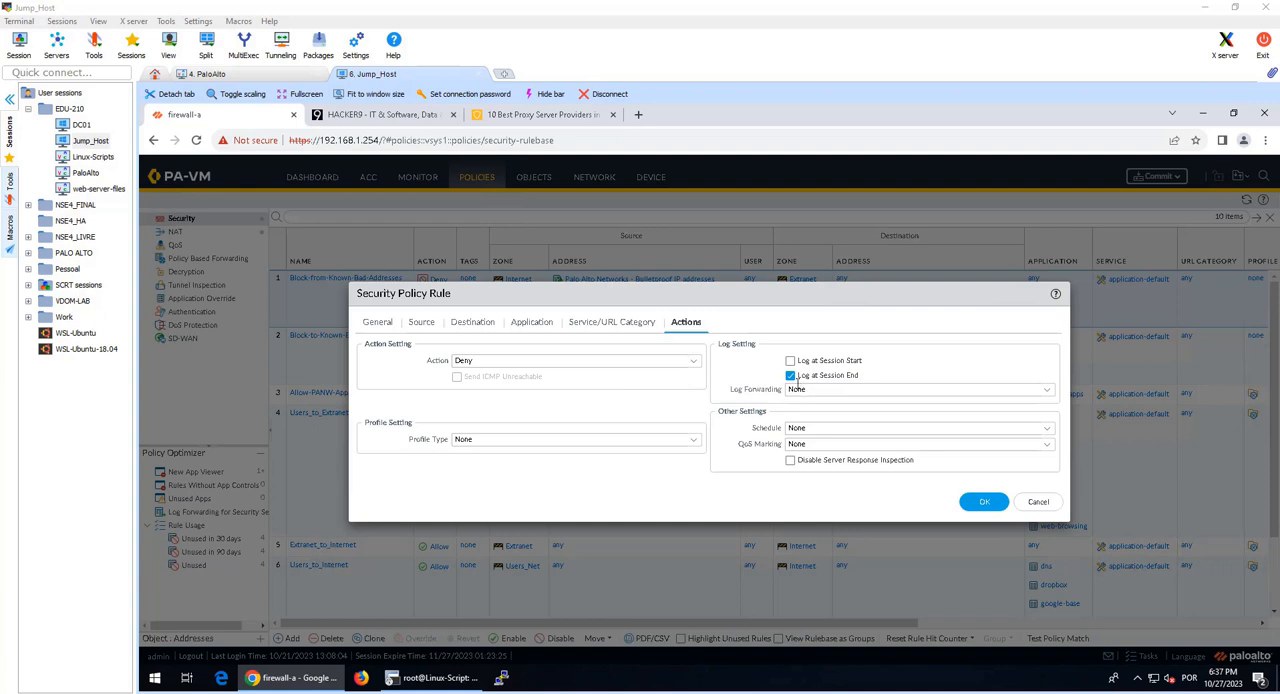
{"action": "left_click", "coordinate": [981, 501]}
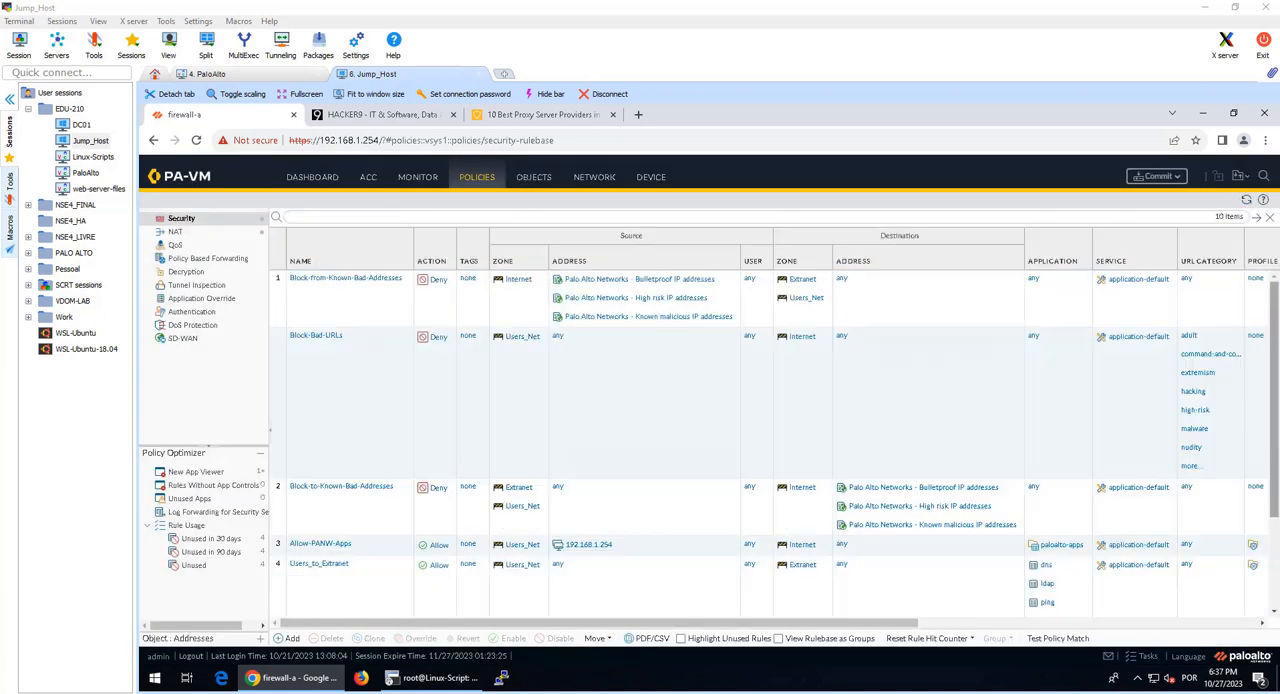
Step: Move the Block-Bad-URLs rule to the top of the security rulebase
{"action": "scroll", "coordinate": [1276, 573], "scroll_direction": "down", "scroll_amount": 5}
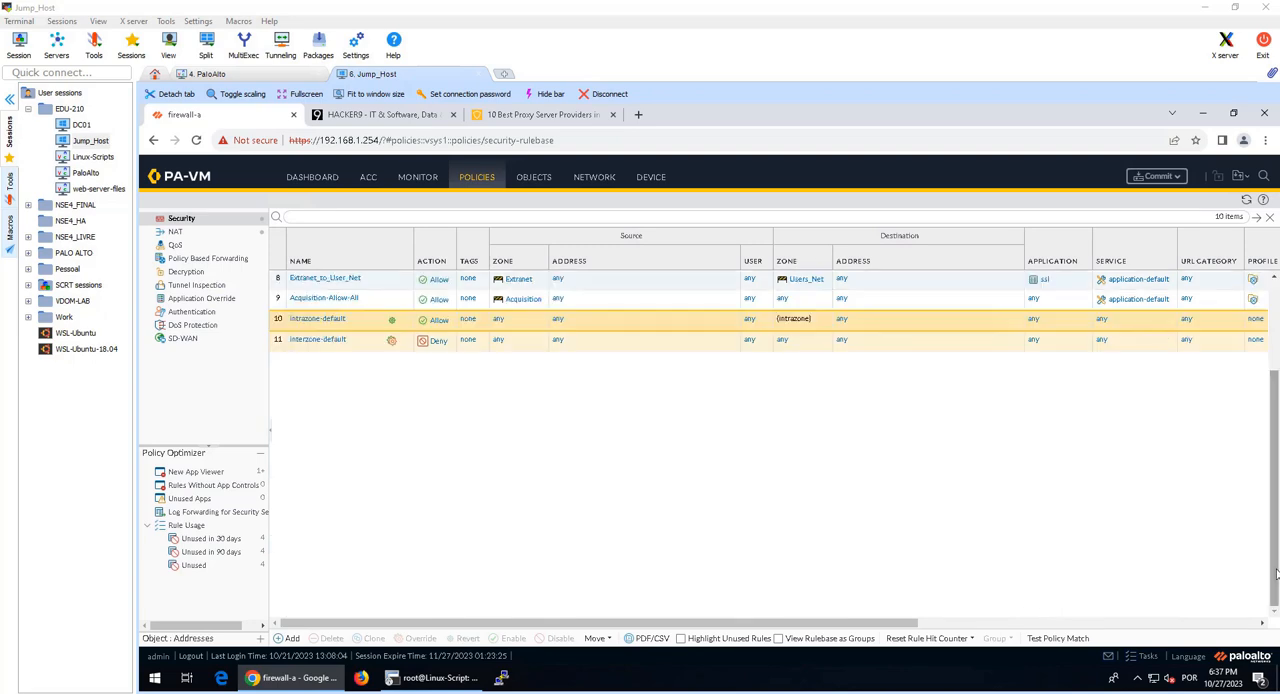
{"action": "scroll", "coordinate": [1276, 573], "scroll_direction": "up", "scroll_amount": 10}
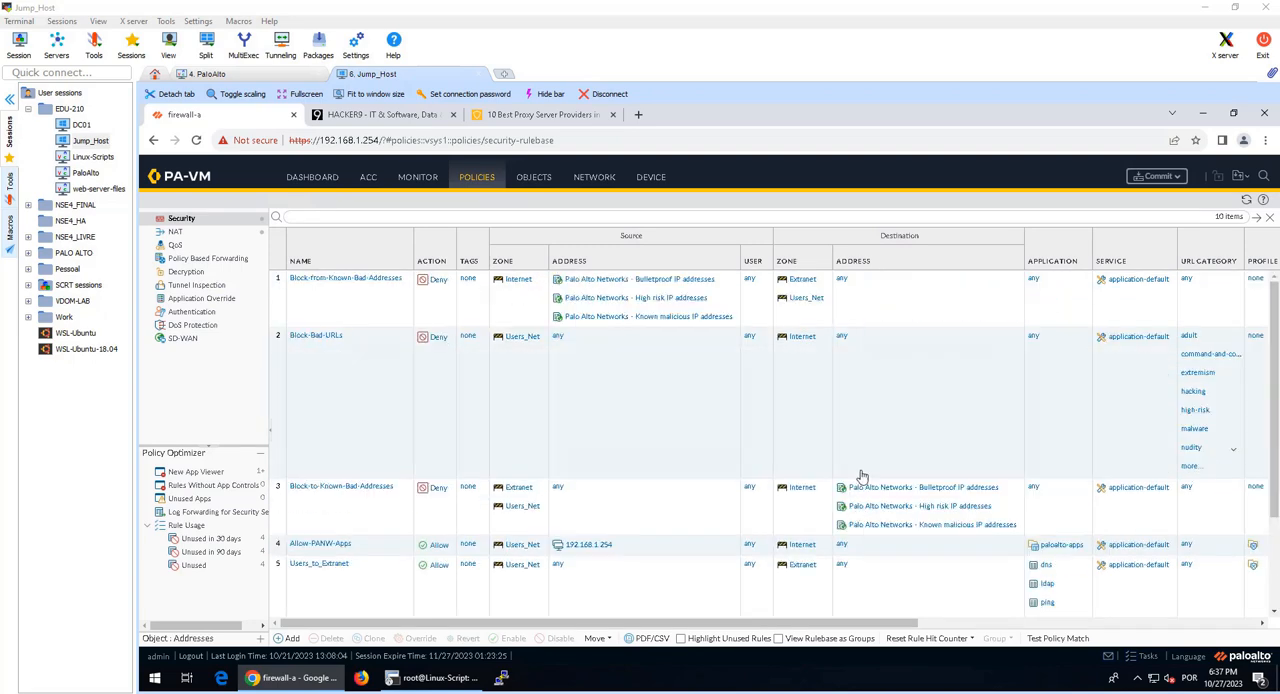
{"action": "double_click", "coordinate": [855, 424]}
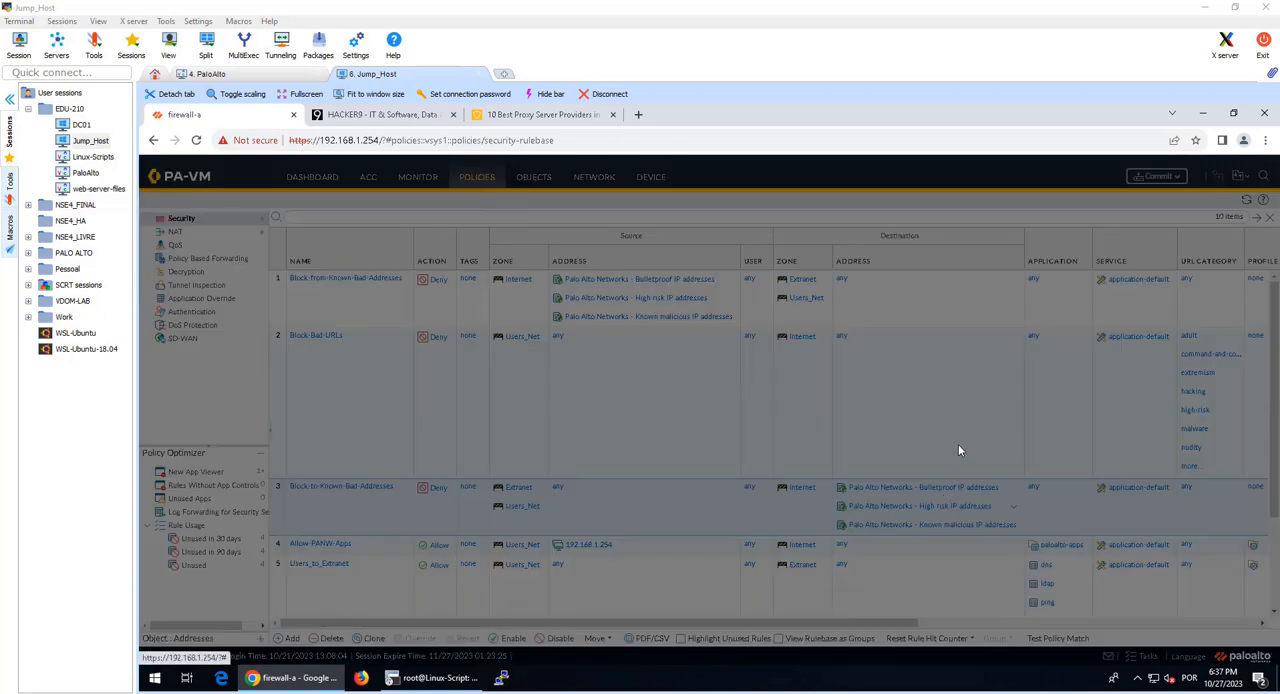
{"action": "left_click", "coordinate": [818, 490]}
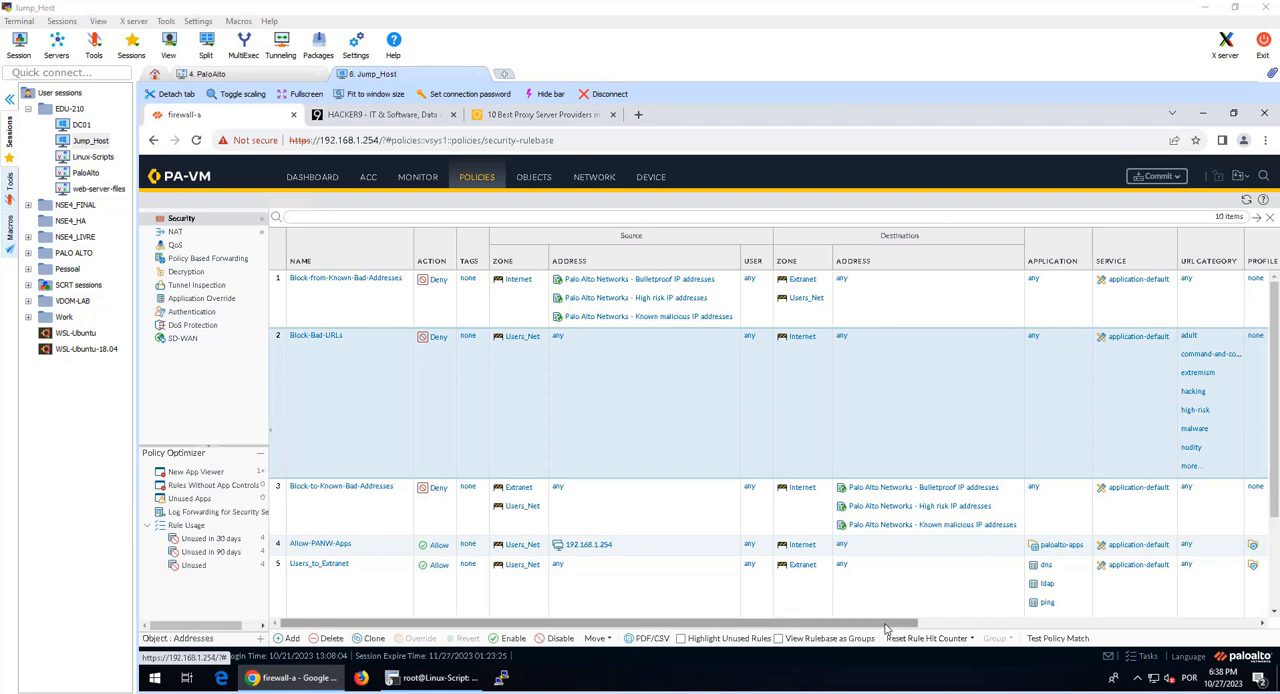
{"action": "left_click", "coordinate": [1107, 623]}
{"action": "left_click_drag", "start_coordinate": [1107, 623], "coordinate": [499, 632]}
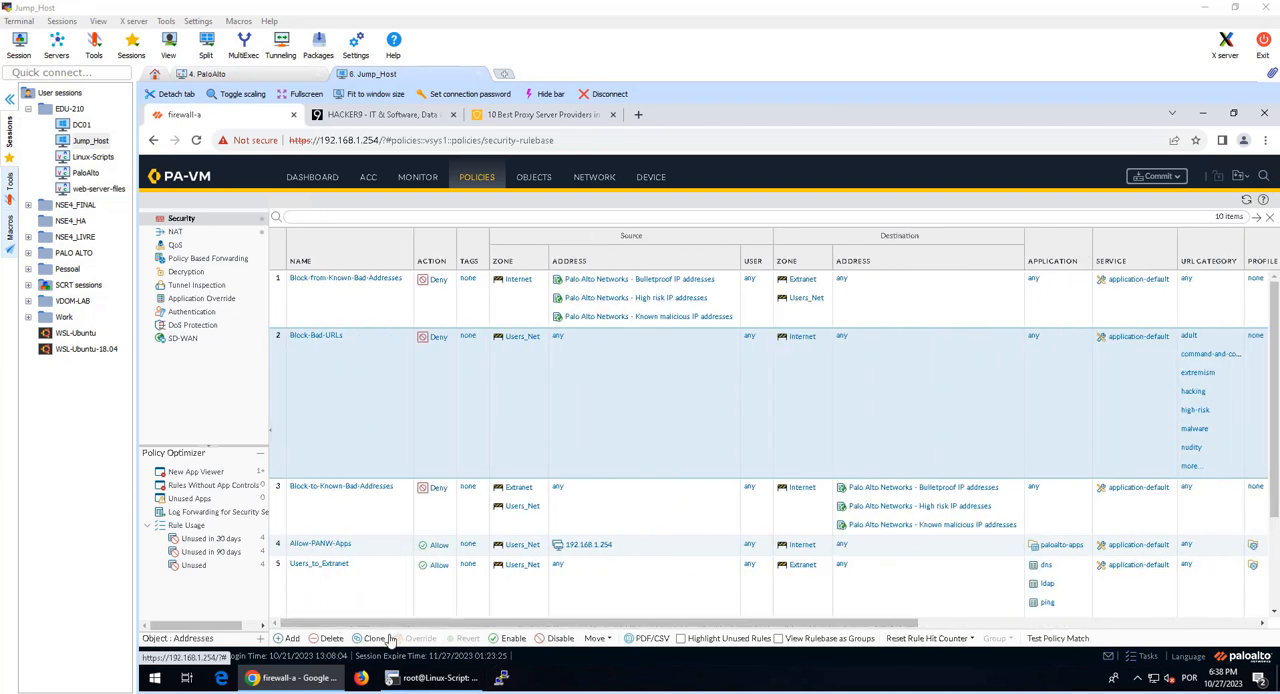
{"action": "left_click", "coordinate": [602, 639]}
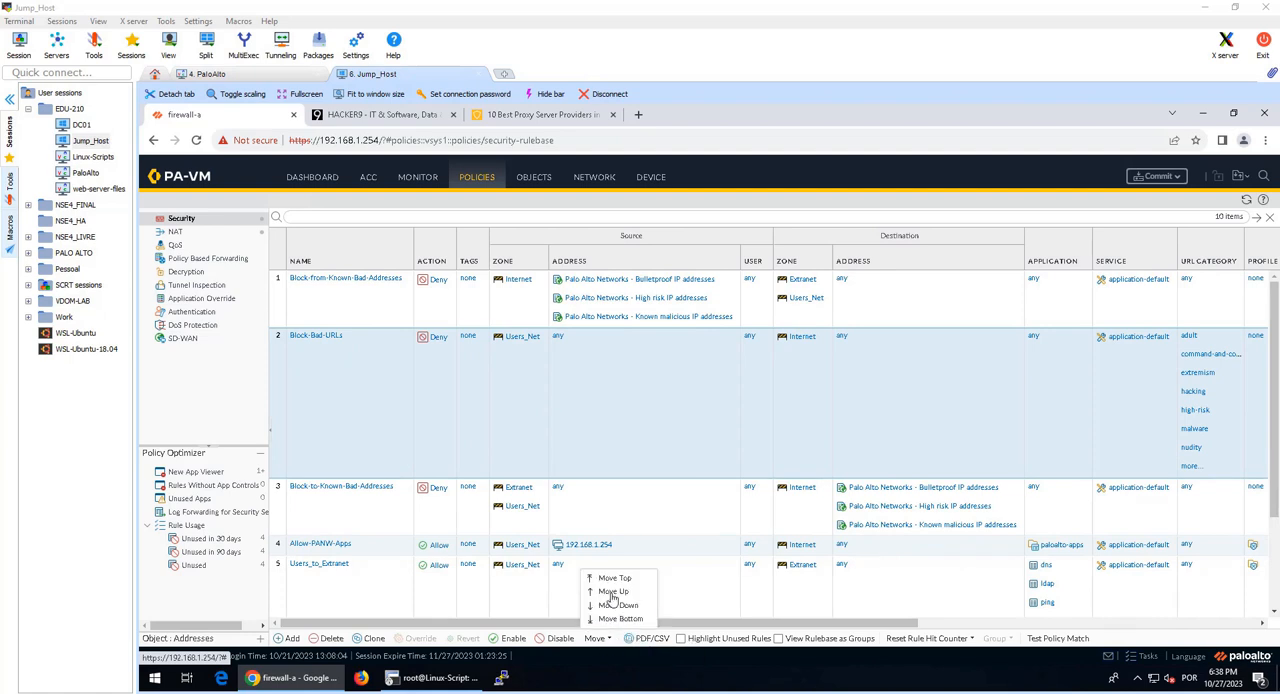
{"action": "left_click", "coordinate": [609, 580]}
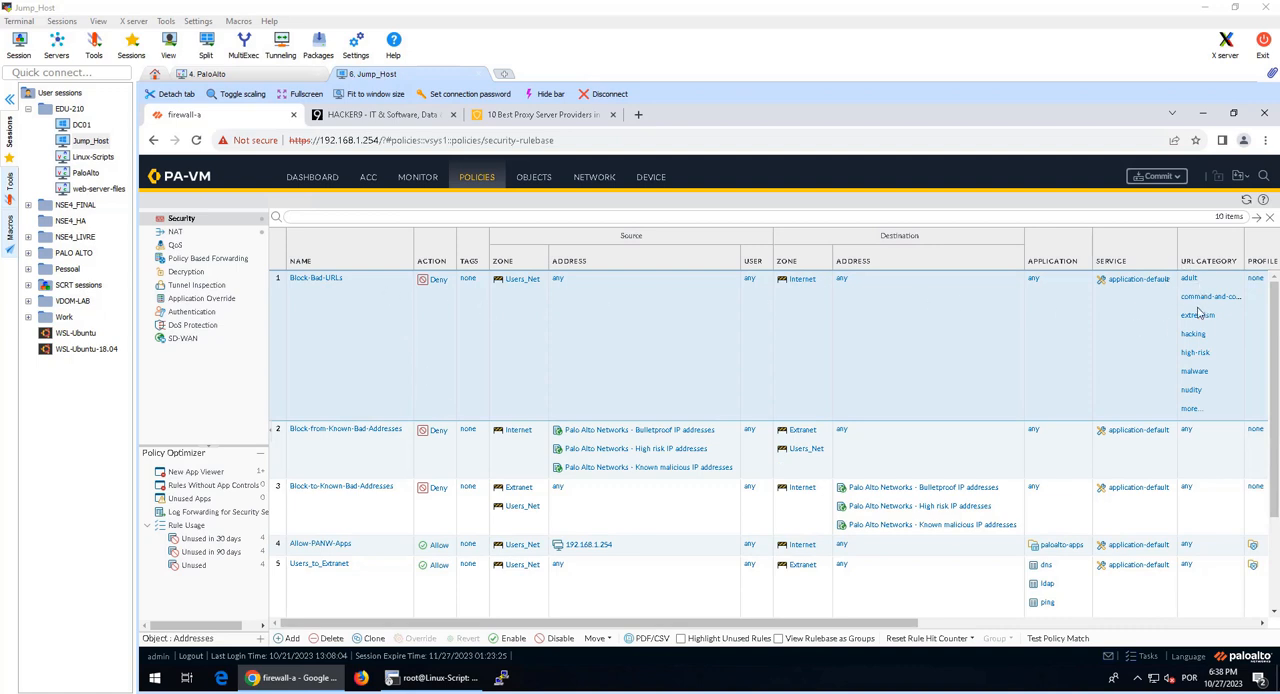
Step: Fit the column widths of the security rule table and commit all changes to the firewall
{"action": "left_click", "coordinate": [1016, 264]}
{"action": "left_click", "coordinate": [1053, 295]}
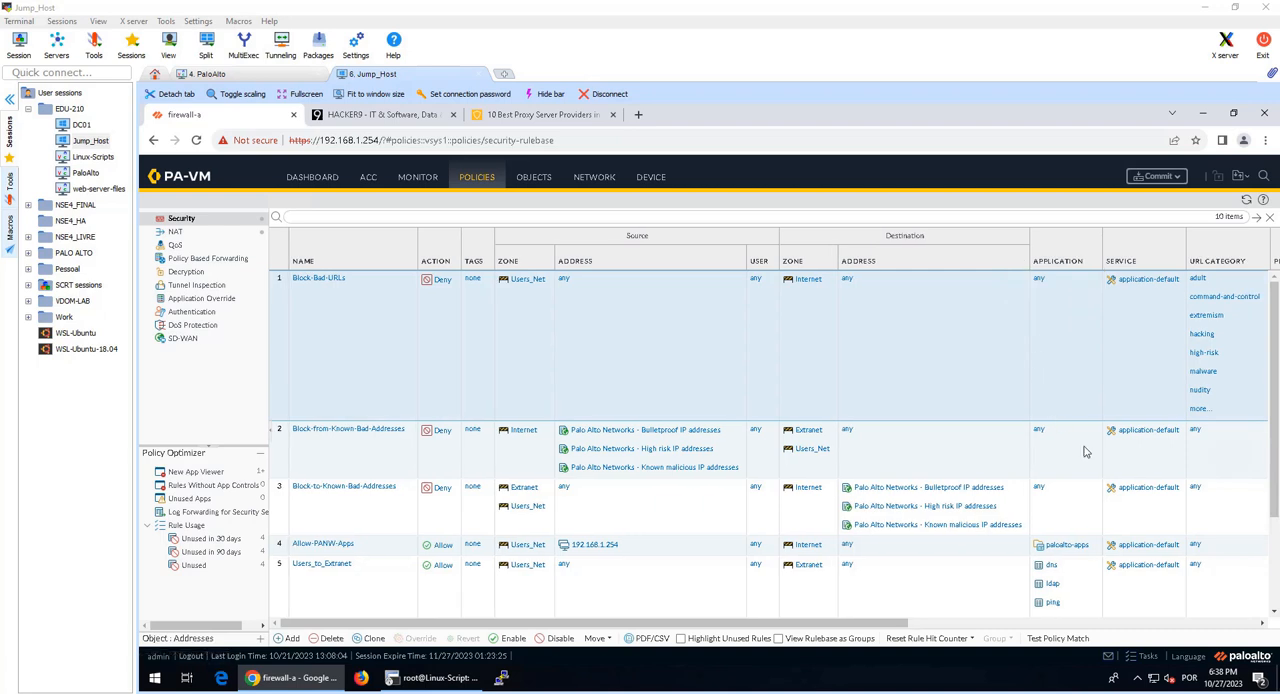
{"action": "left_click", "coordinate": [1150, 183]}
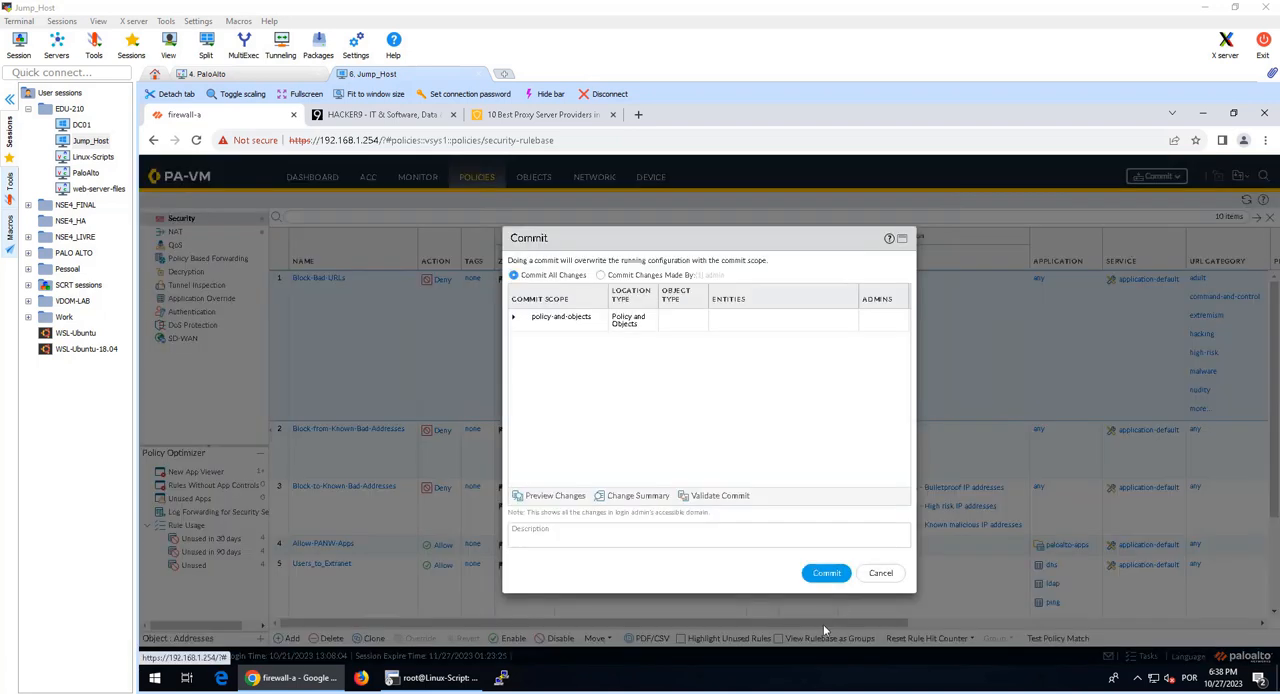
{"action": "left_click", "coordinate": [826, 575]}
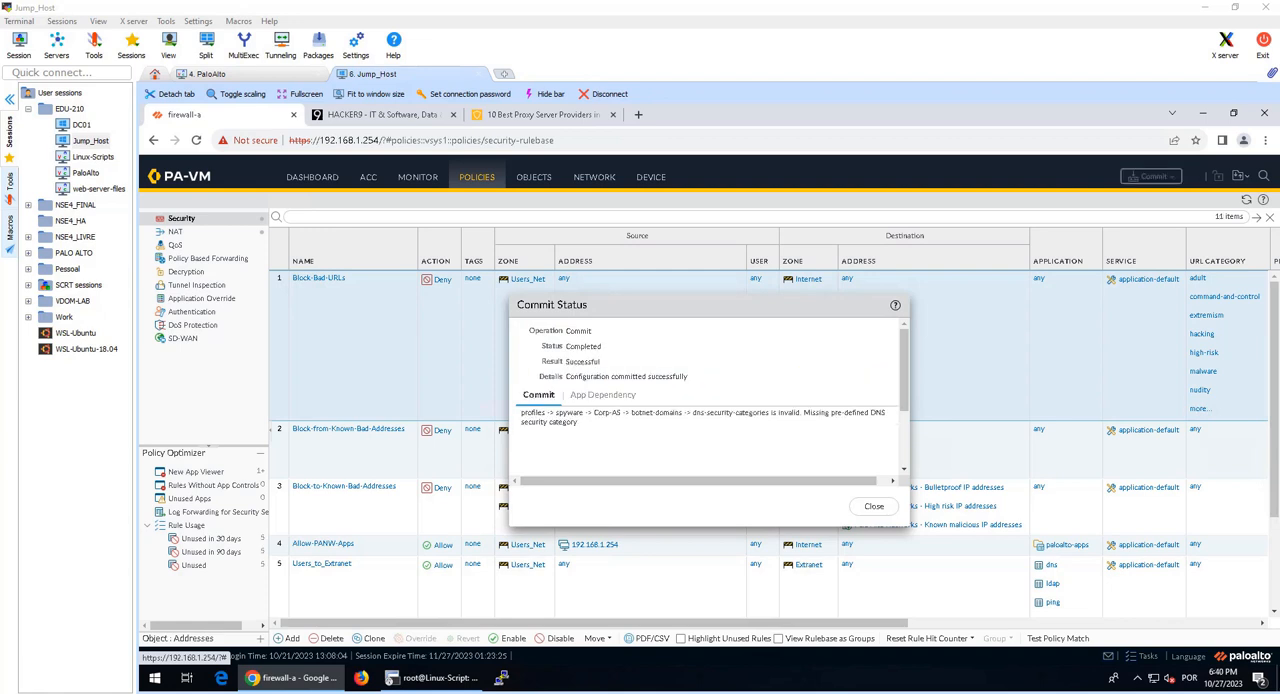
{"action": "left_click", "coordinate": [873, 510]}
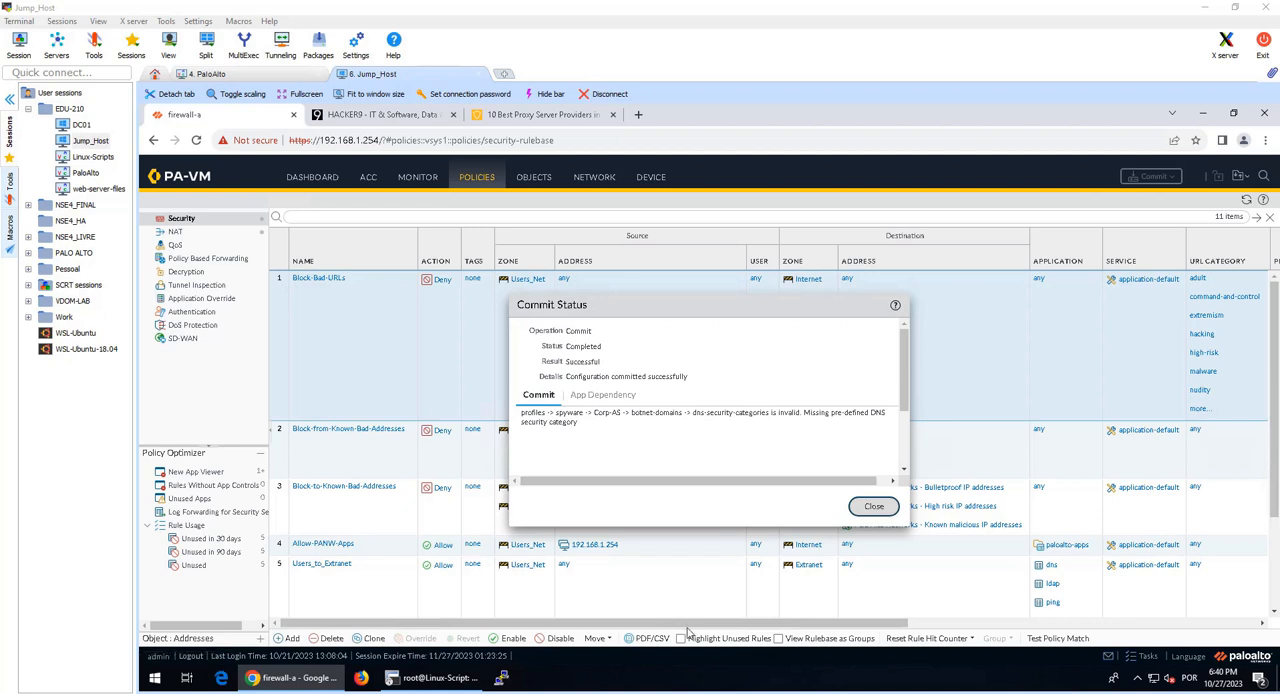
{"action": "left_click", "coordinate": [363, 678]}
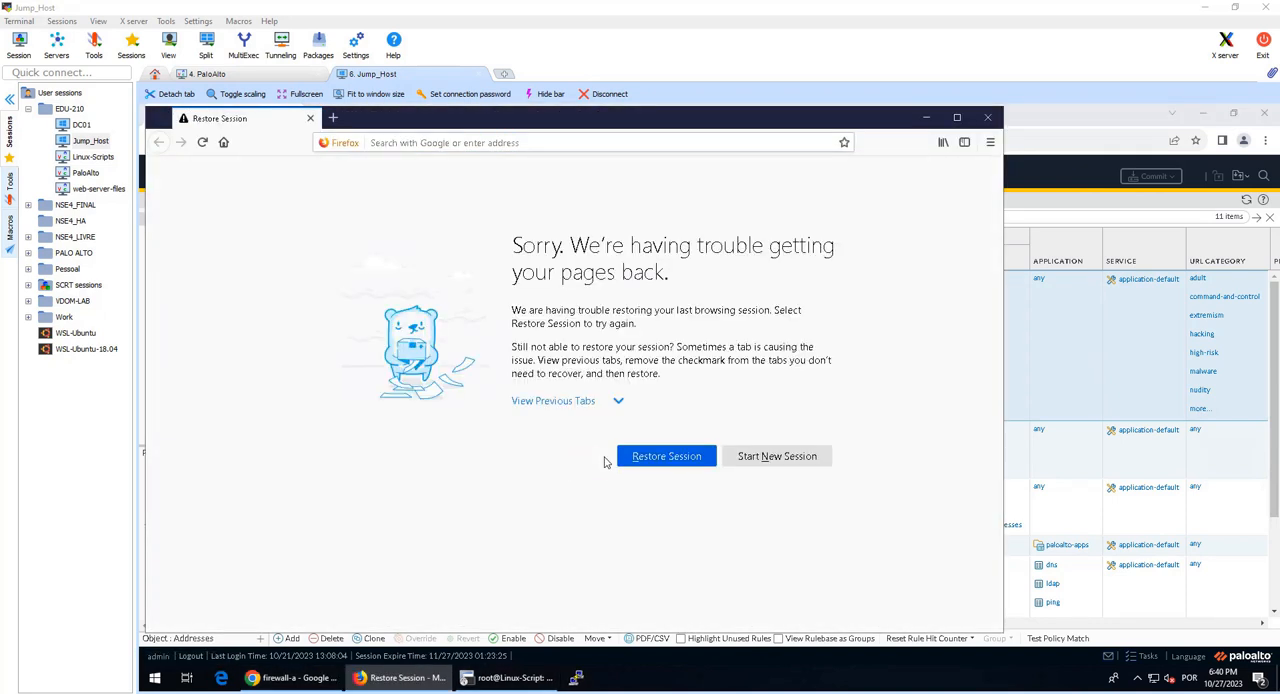
{"action": "key", "text": "ctrl+shift+p"}
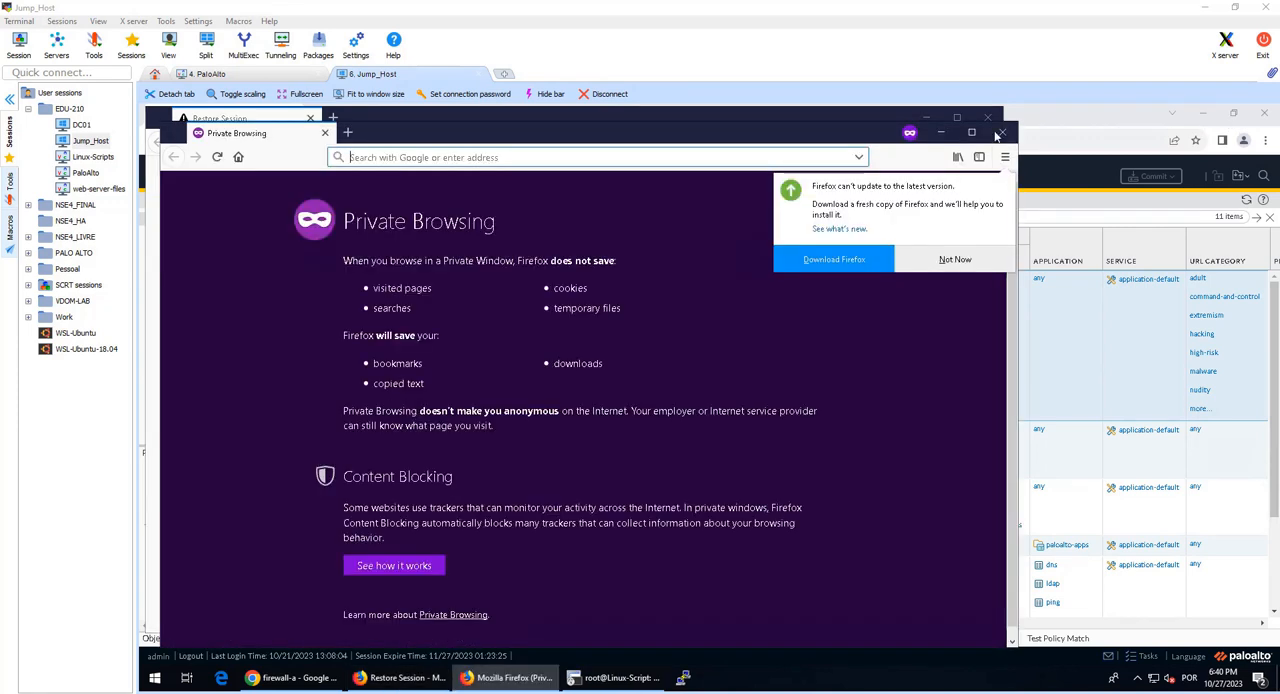
{"action": "left_click", "coordinate": [989, 115]}
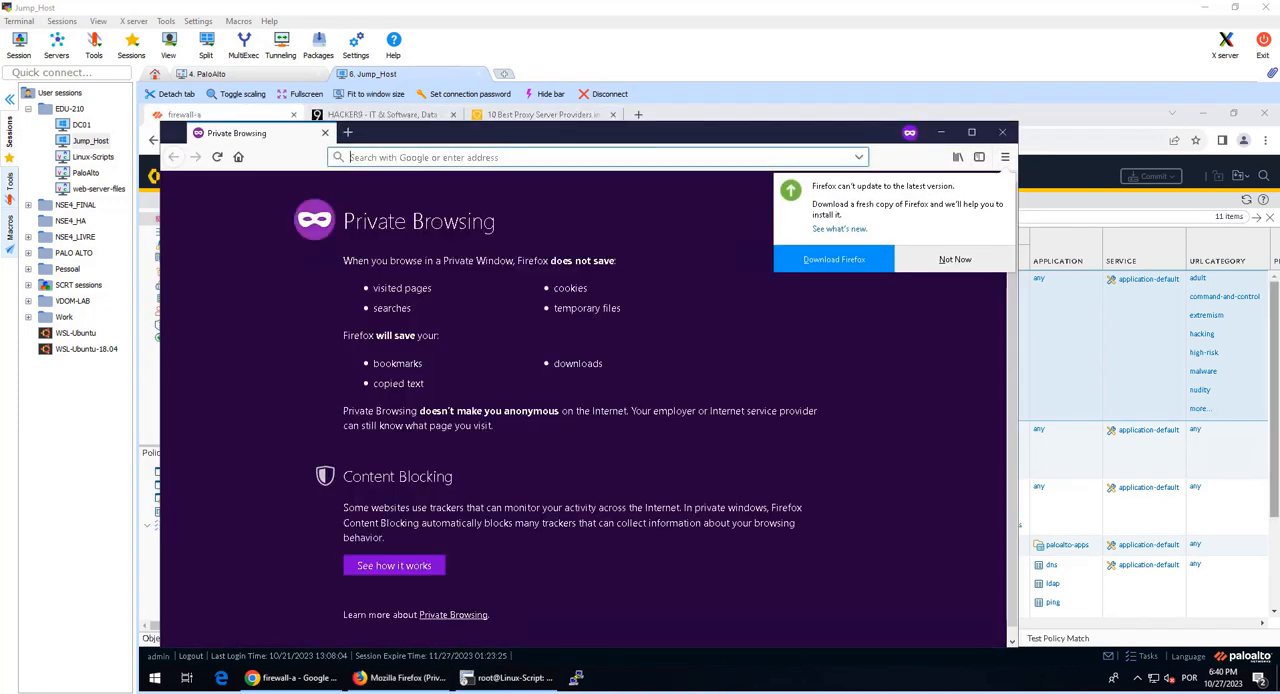
{"action": "type", "text": "www.hacker9.com"}
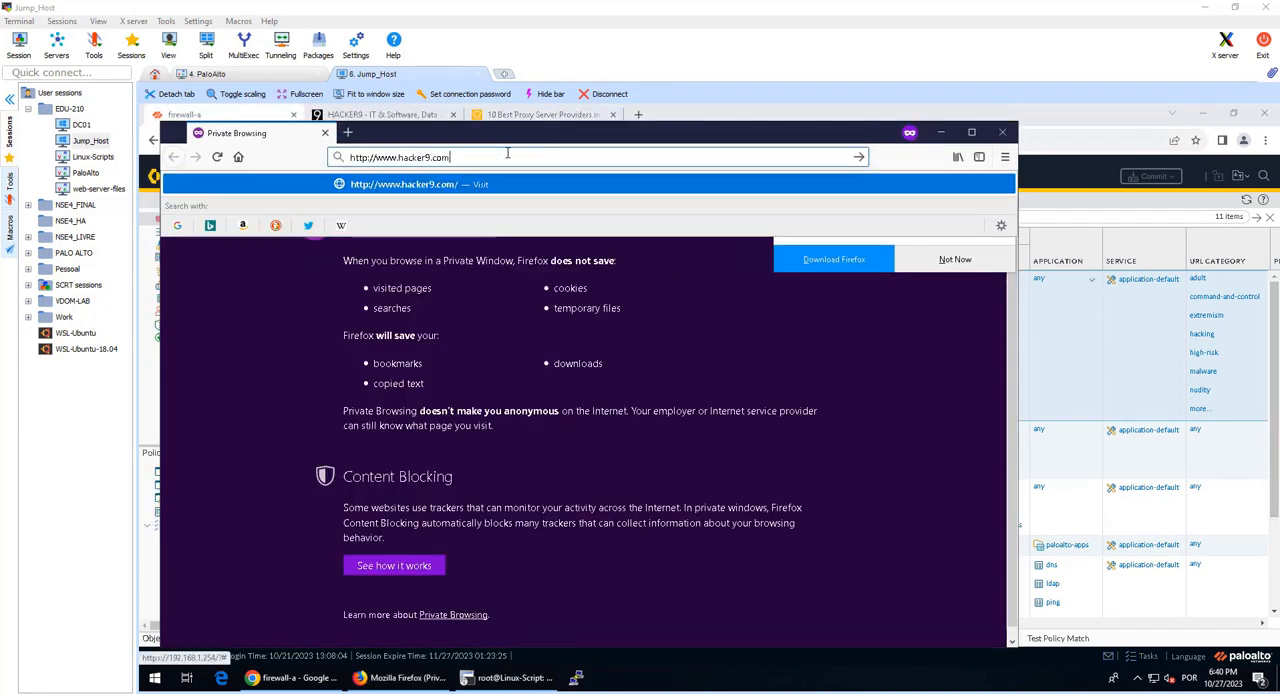
{"action": "key", "text": "Return"}
{"action": "key", "text": "ctrl+t"}
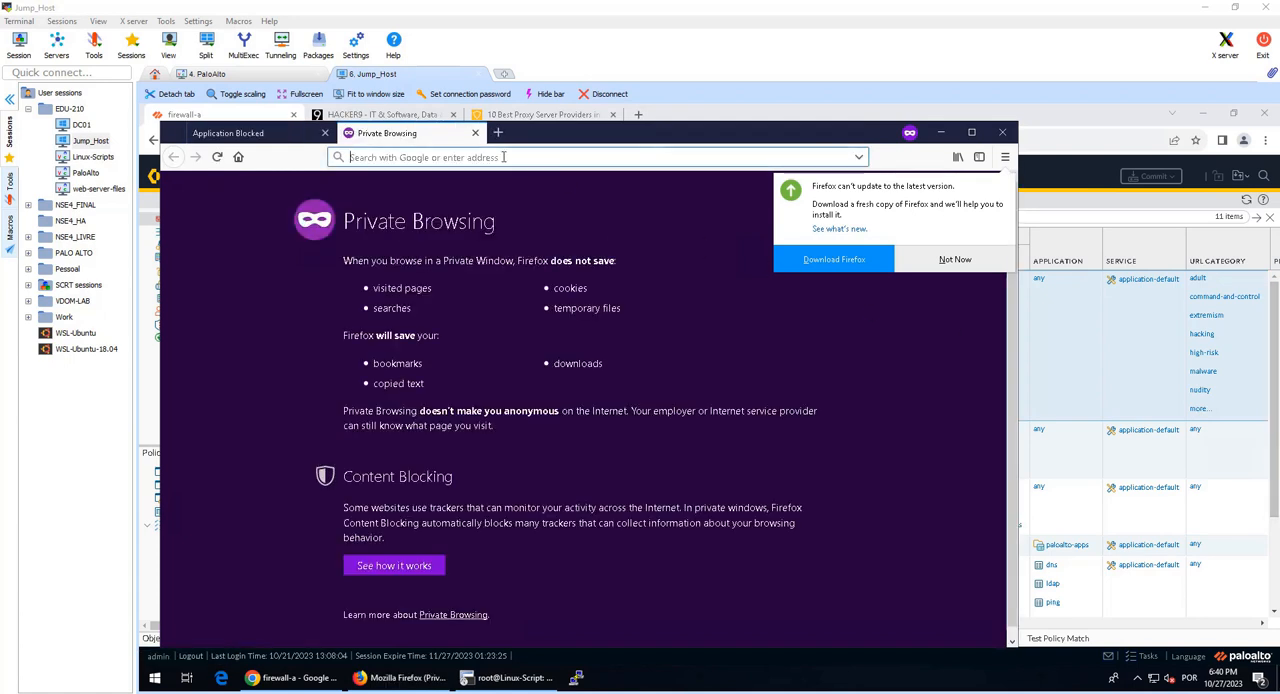
{"action": "type", "text": "www.hidester.com/proxy"}
{"action": "key", "text": "Return"}
{"action": "left_click", "coordinate": [245, 137]}
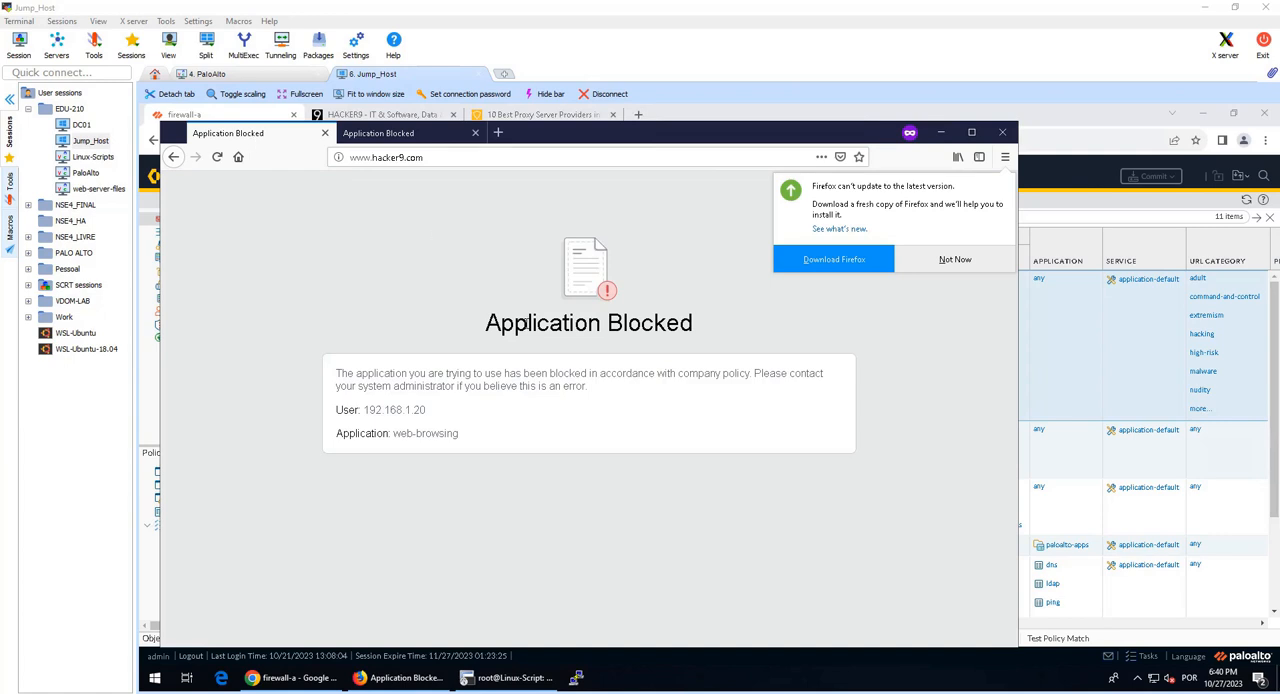
{"action": "left_click_drag", "start_coordinate": [487, 330], "coordinate": [700, 332]}
{"action": "left_click", "coordinate": [508, 387]}
{"action": "left_click", "coordinate": [392, 135]}
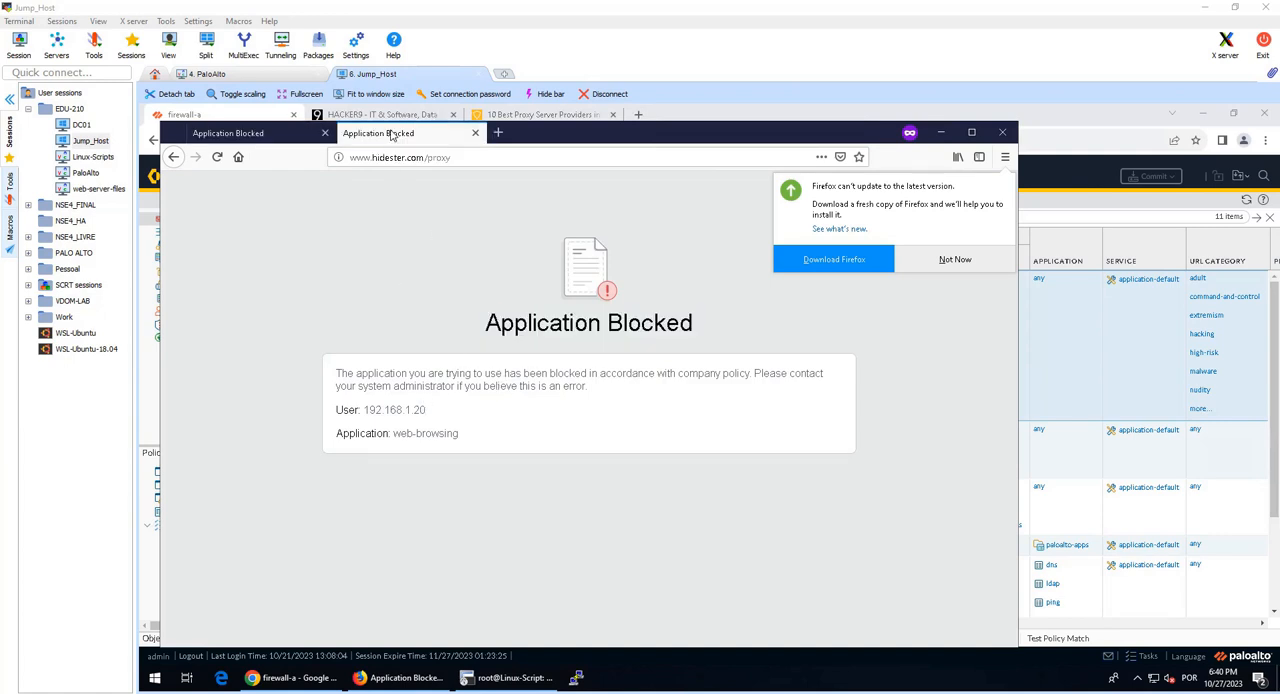
{"action": "key", "text": "ctrl+Tab"}
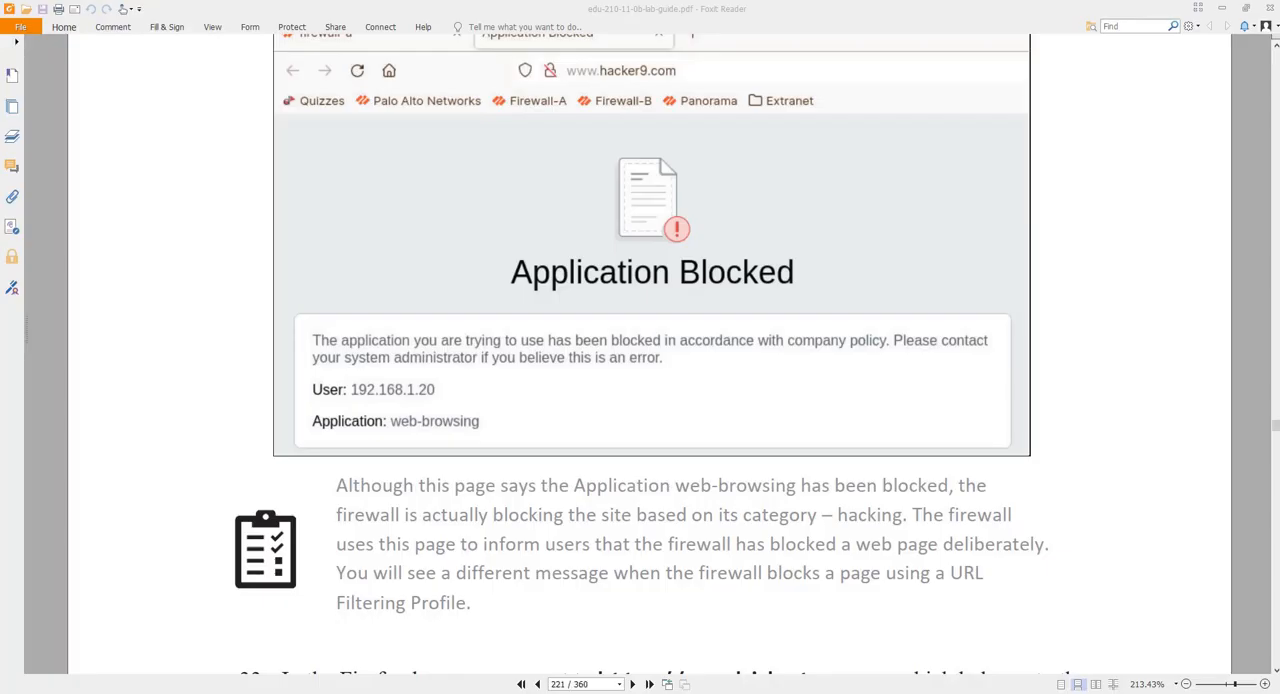
Step: Switch to the lab guide in Foxit Reader and read its explanation of the hacker9.com block page and the hacking category
{"action": "scroll", "coordinate": [506, 586], "scroll_direction": "up", "scroll_amount": 1}
{"action": "scroll", "coordinate": [449, 537], "scroll_direction": "down", "scroll_amount": 1}
{"action": "left_click_drag", "start_coordinate": [456, 488], "coordinate": [838, 502]}
{"action": "left_click", "coordinate": [838, 502]}
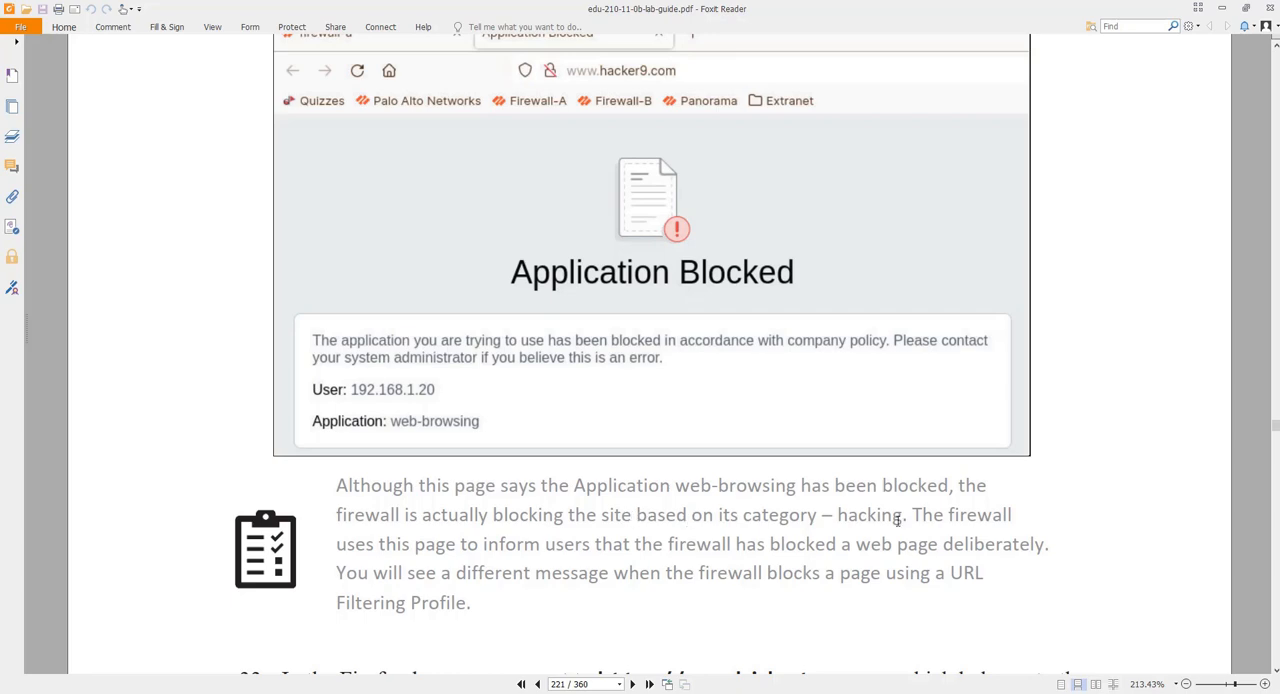
{"action": "double_click", "coordinate": [858, 517]}
{"action": "scroll", "coordinate": [867, 503], "scroll_direction": "up", "scroll_amount": 10}
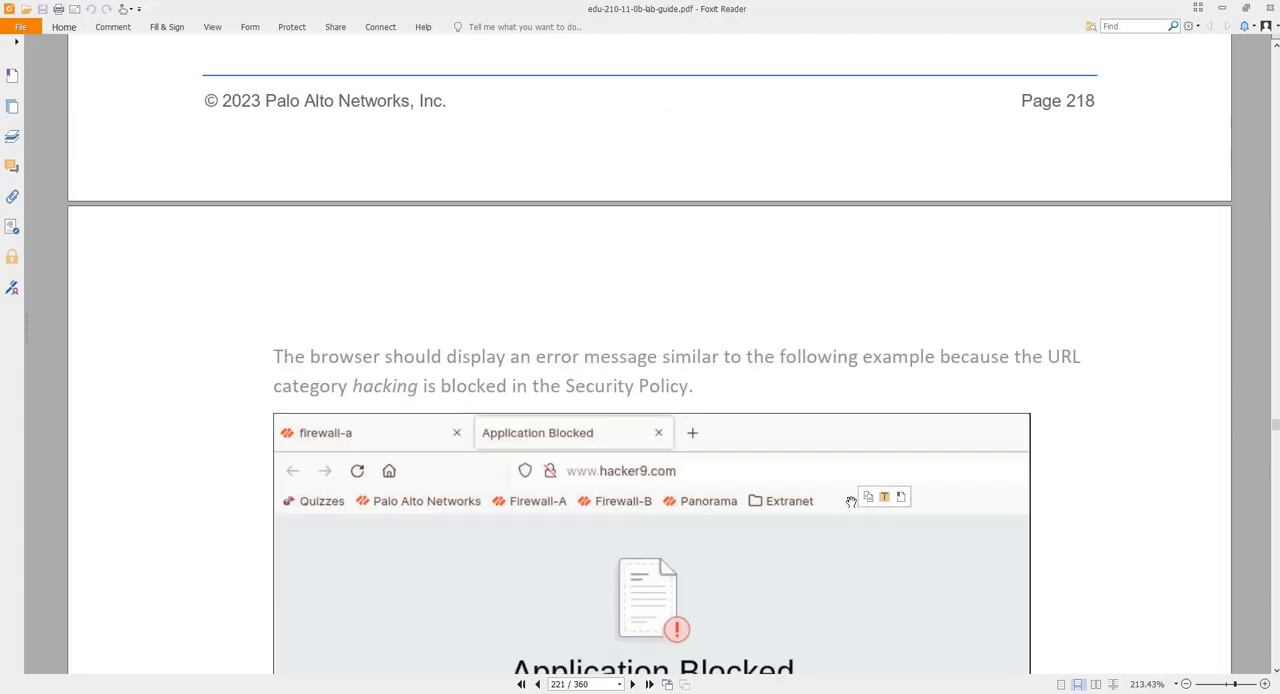
Step: Read the lab guide's hidester.com and Traffic log instructions, and close the Firefox private window with the blocked pages
{"action": "scroll", "coordinate": [688, 513], "scroll_direction": "down", "scroll_amount": 10}
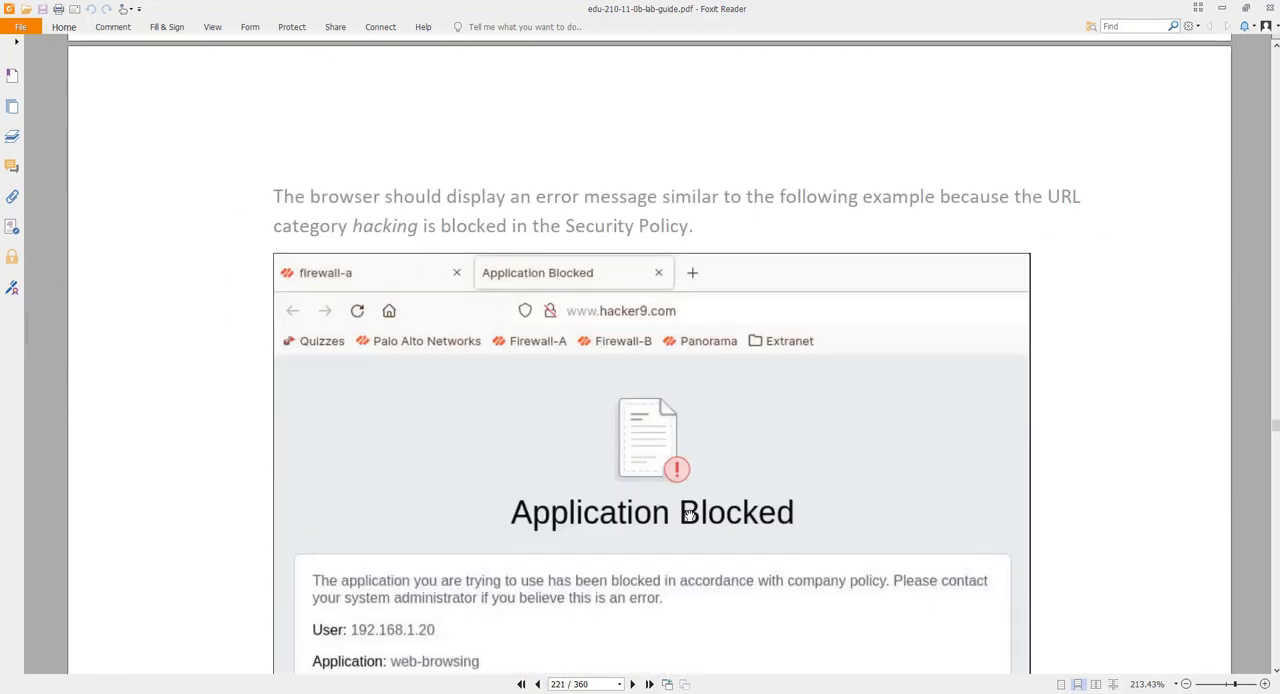
{"action": "scroll", "coordinate": [688, 513], "scroll_direction": "up", "scroll_amount": 10}
{"action": "scroll", "coordinate": [680, 508], "scroll_direction": "down", "scroll_amount": 10}
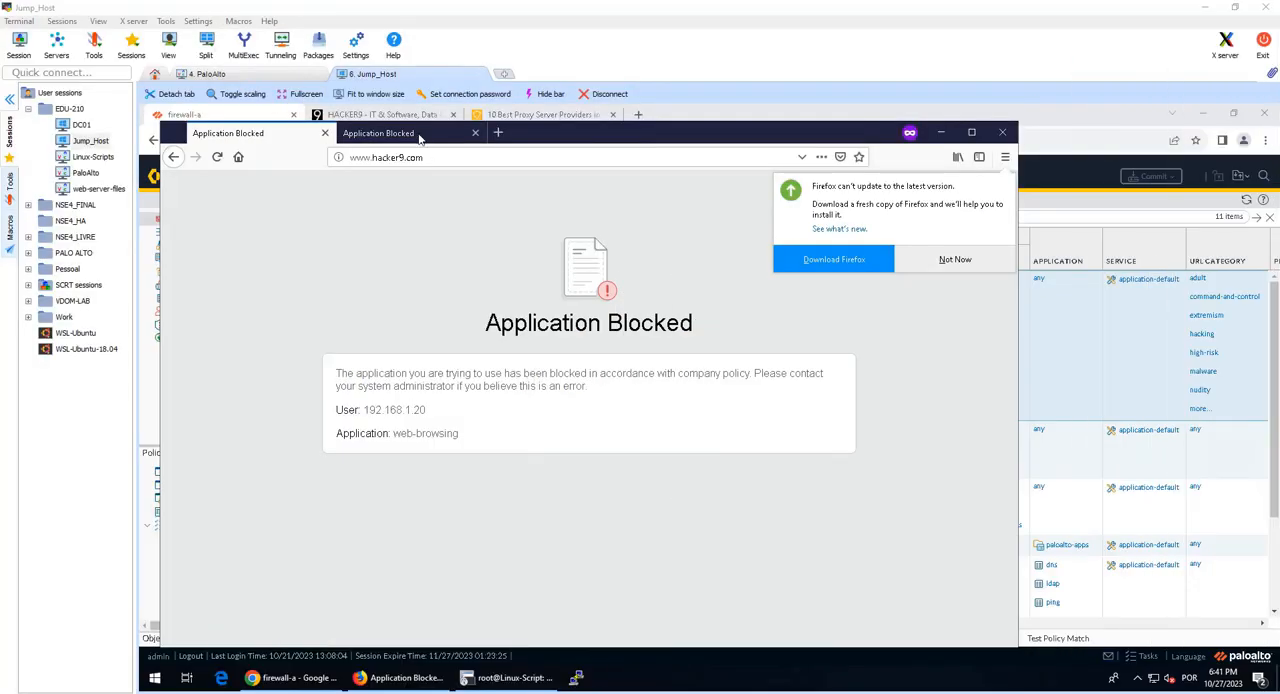
{"action": "left_click", "coordinate": [410, 134]}
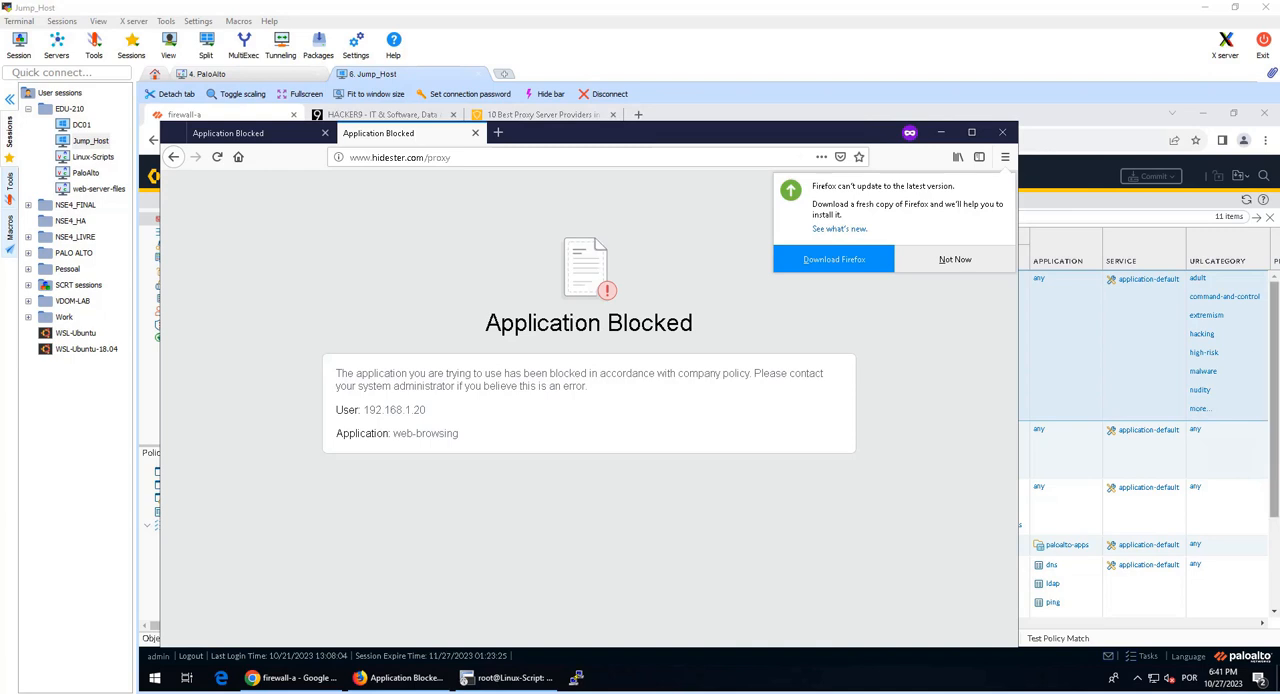
{"action": "left_click", "coordinate": [1001, 134]}
{"action": "left_click", "coordinate": [560, 414]}
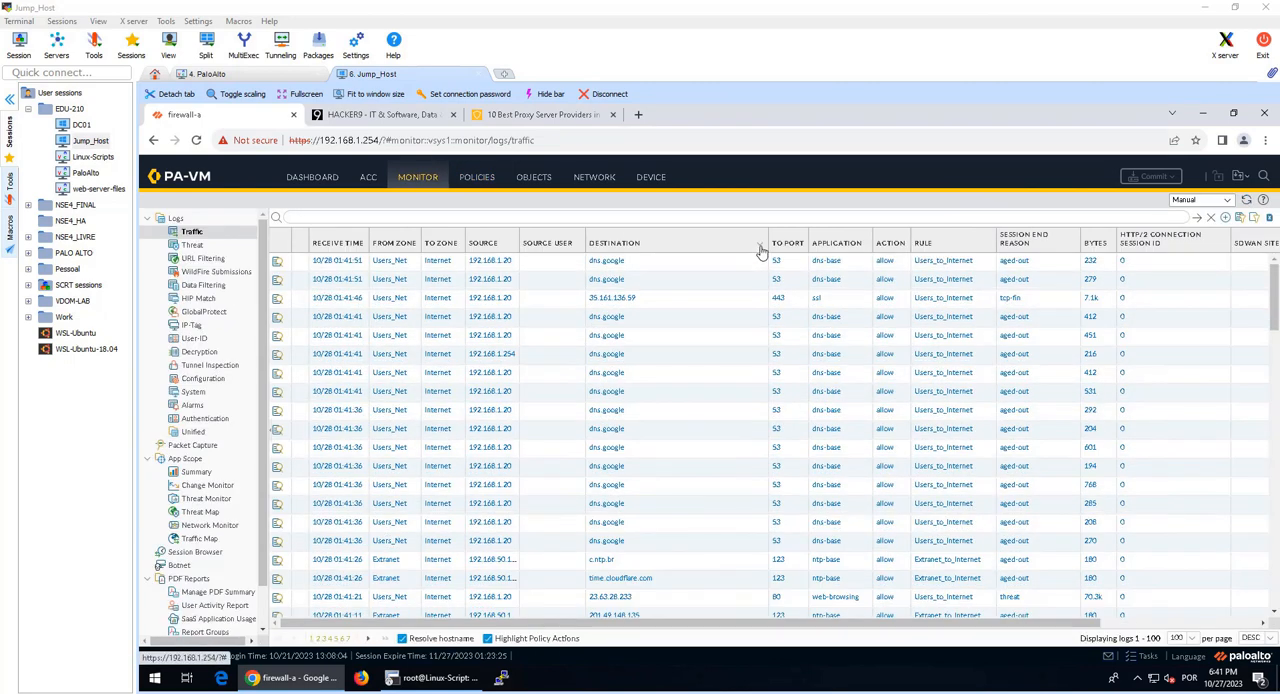
Step: Add the URL Category column to the firewall's Traffic log
{"action": "left_click", "coordinate": [760, 246]}
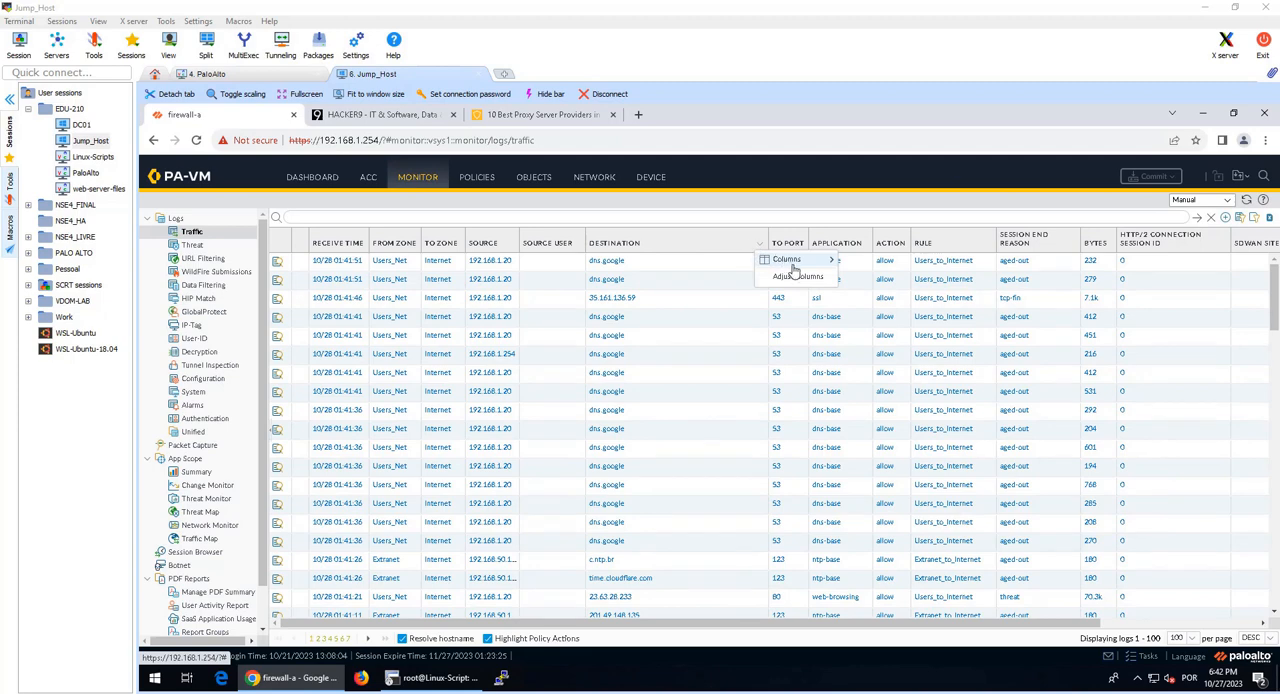
{"action": "mouse_move", "coordinate": [790, 260]}
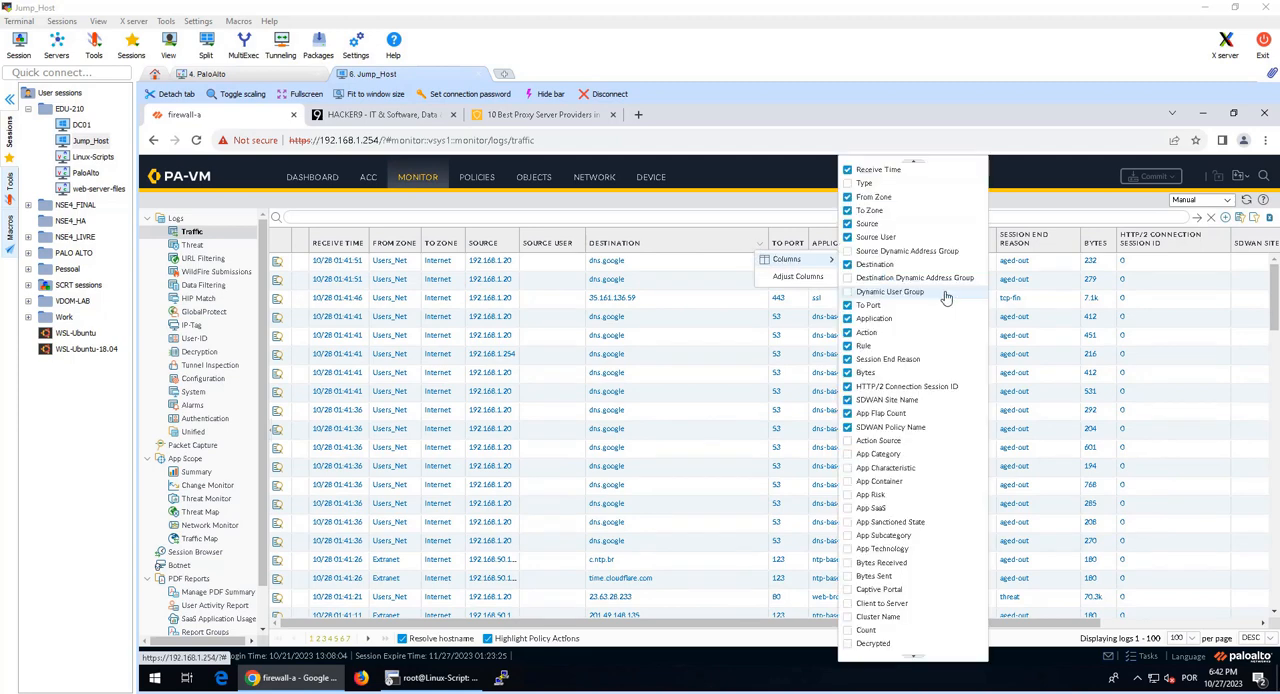
{"action": "left_click", "coordinate": [912, 658]}
{"action": "left_click", "coordinate": [912, 660]}
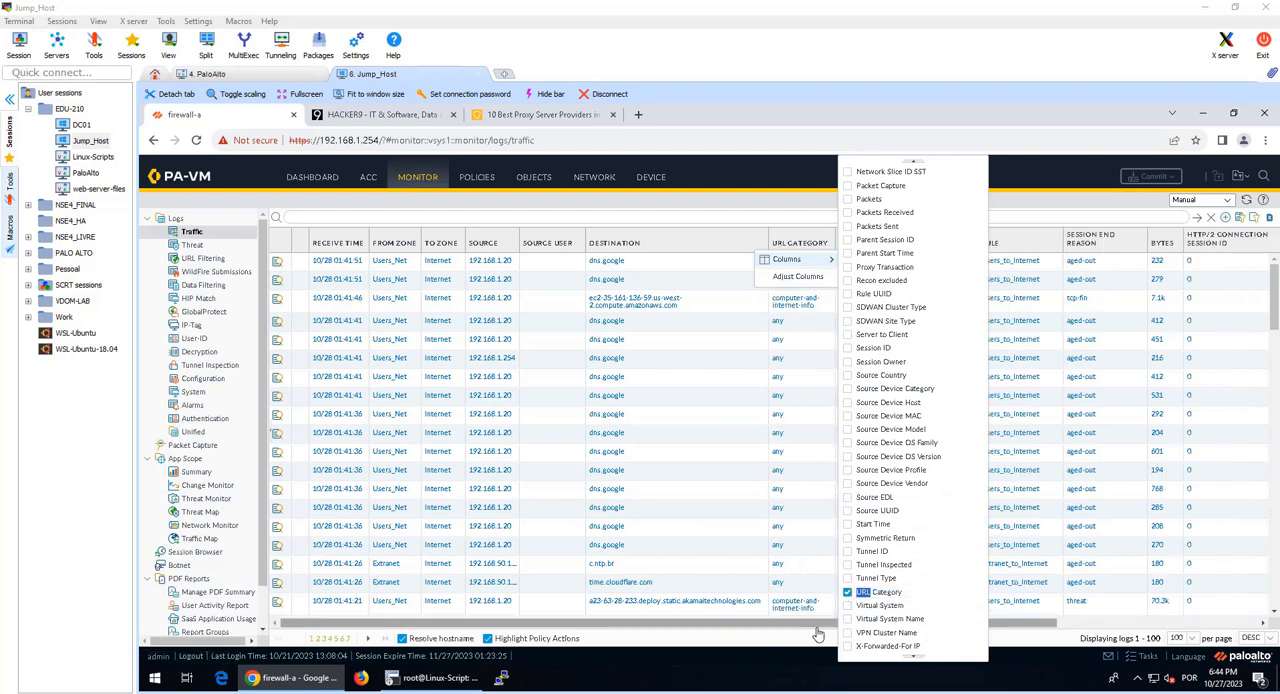
{"action": "left_click_drag", "start_coordinate": [806, 624], "coordinate": [672, 657]}
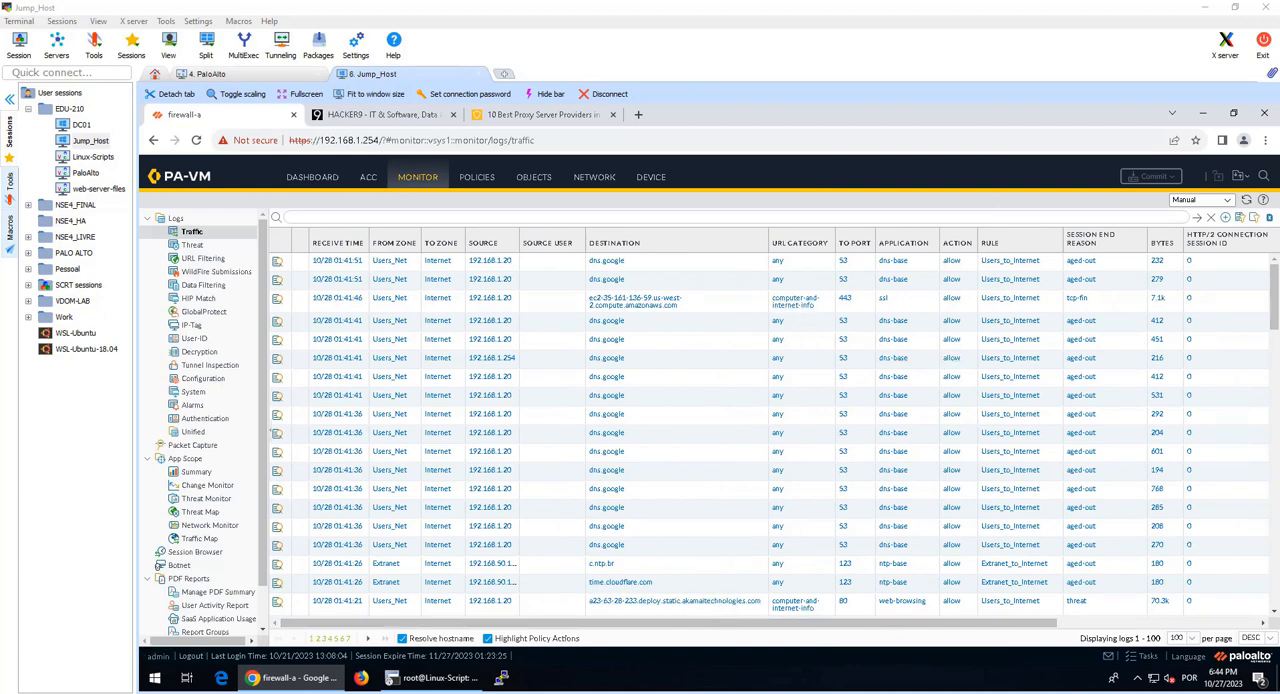
Step: Filter the Traffic log with ( rule eq 'Block-Bad-URLs' ) and enlarge the page for reading the entries
{"action": "type", "text": "( rule eq 'Block-Bad-URLs' )"}
{"action": "left_click_drag", "start_coordinate": [316, 213], "coordinate": [372, 216]}
{"action": "left_click", "coordinate": [406, 217]}
{"action": "key", "text": "Return"}
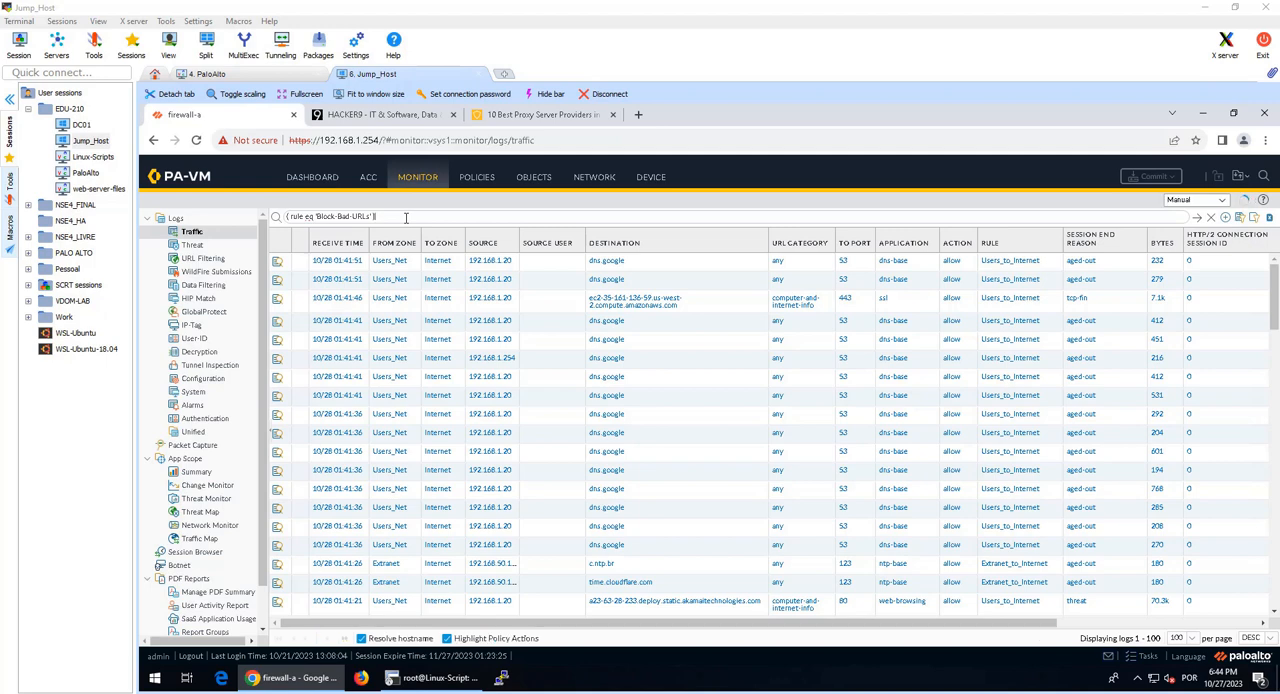
{"action": "key", "text": "ctrl+plus"}
{"action": "key", "text": "ctrl+plus"}
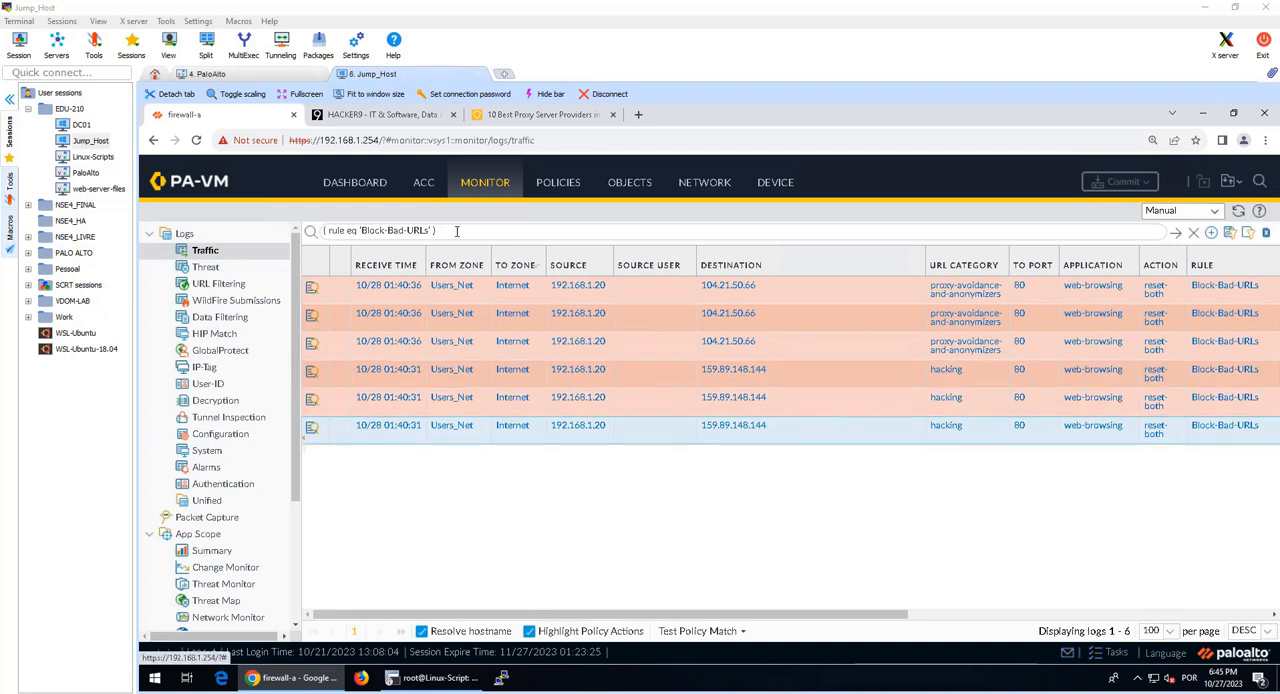
Step: Show the URL Filtering log filtered by ( action eq block-url ) and adjust its columns to fit the full URLs
{"action": "key", "text": "ctrl+a"}
{"action": "type", "text": "( action eq block-url )"}
{"action": "key", "text": "Return"}
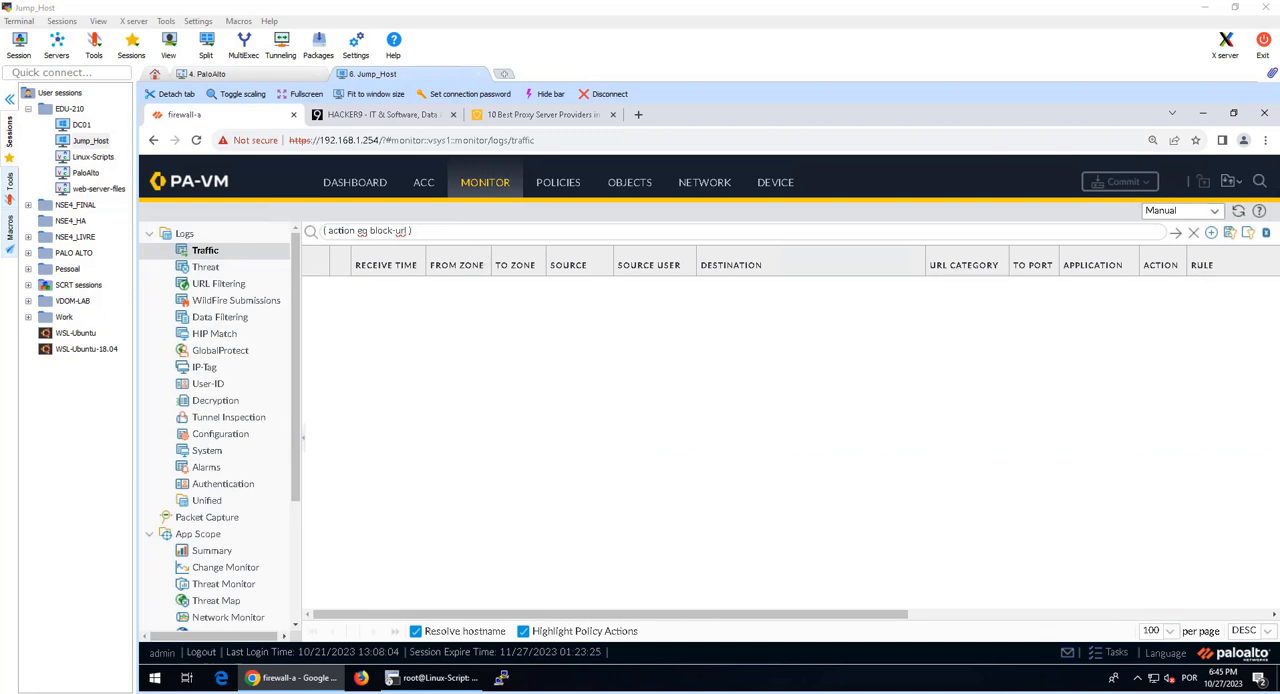
{"action": "left_click", "coordinate": [236, 286]}
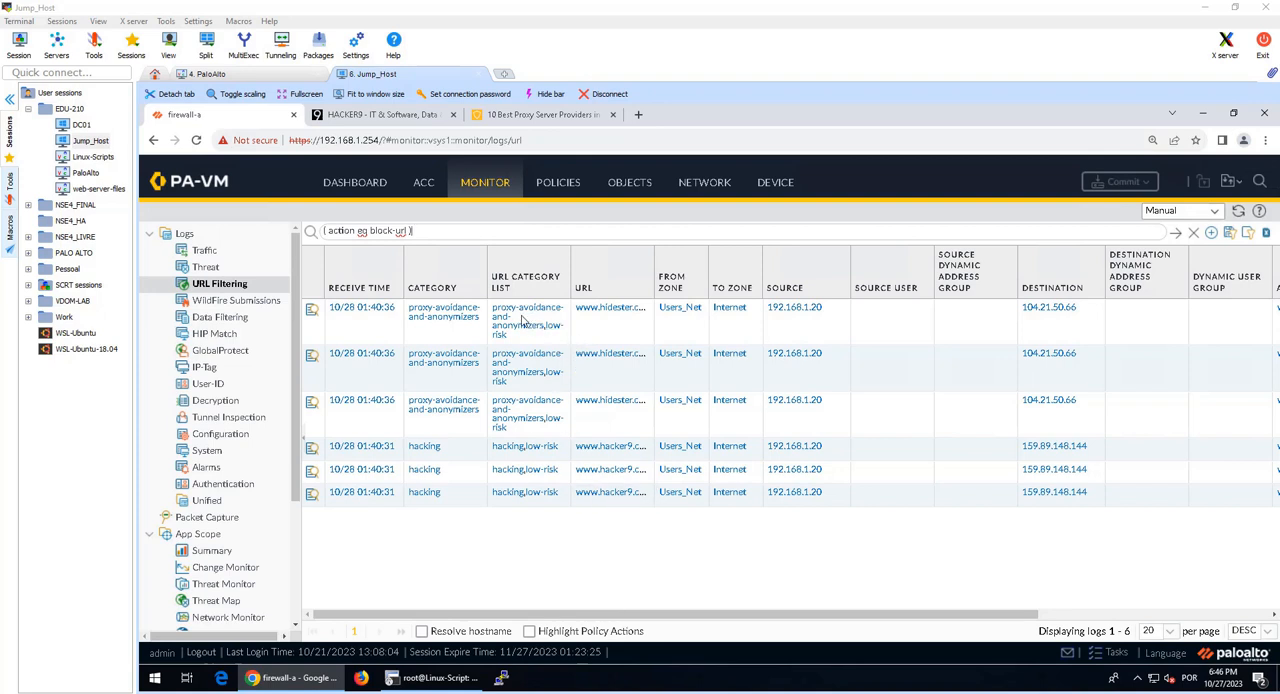
{"action": "left_click", "coordinate": [647, 289]}
{"action": "left_click", "coordinate": [660, 336]}
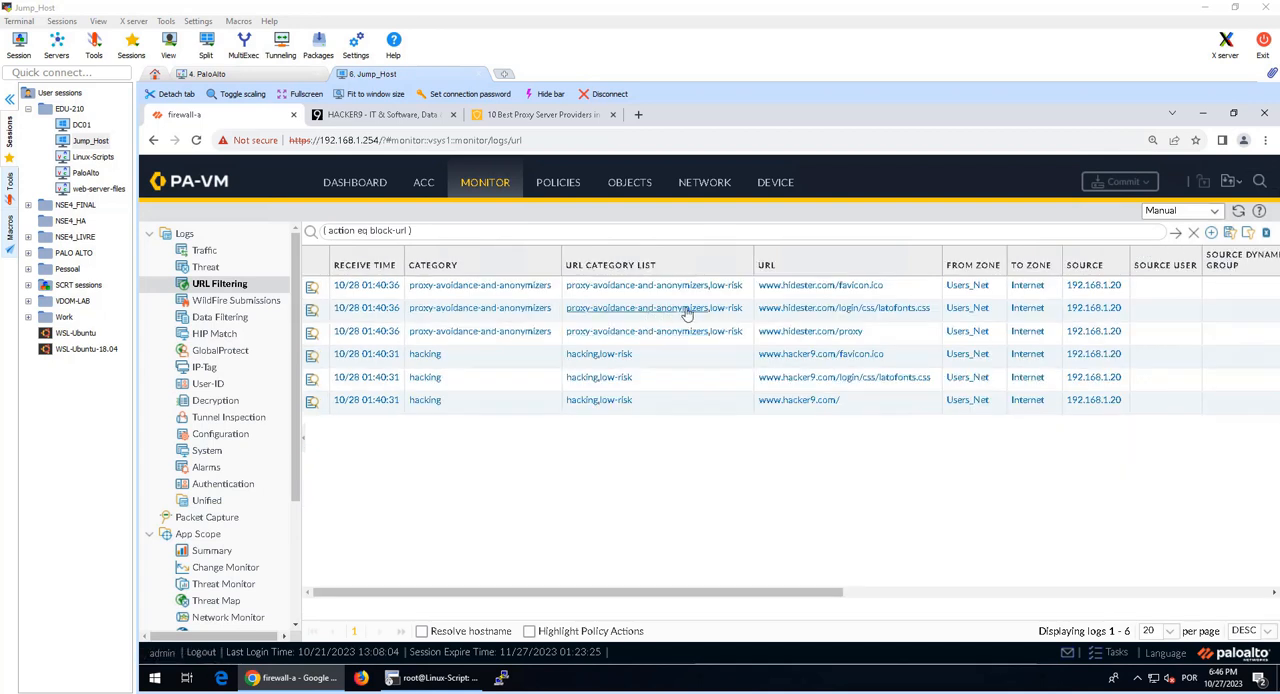
{"action": "left_click", "coordinate": [803, 359]}
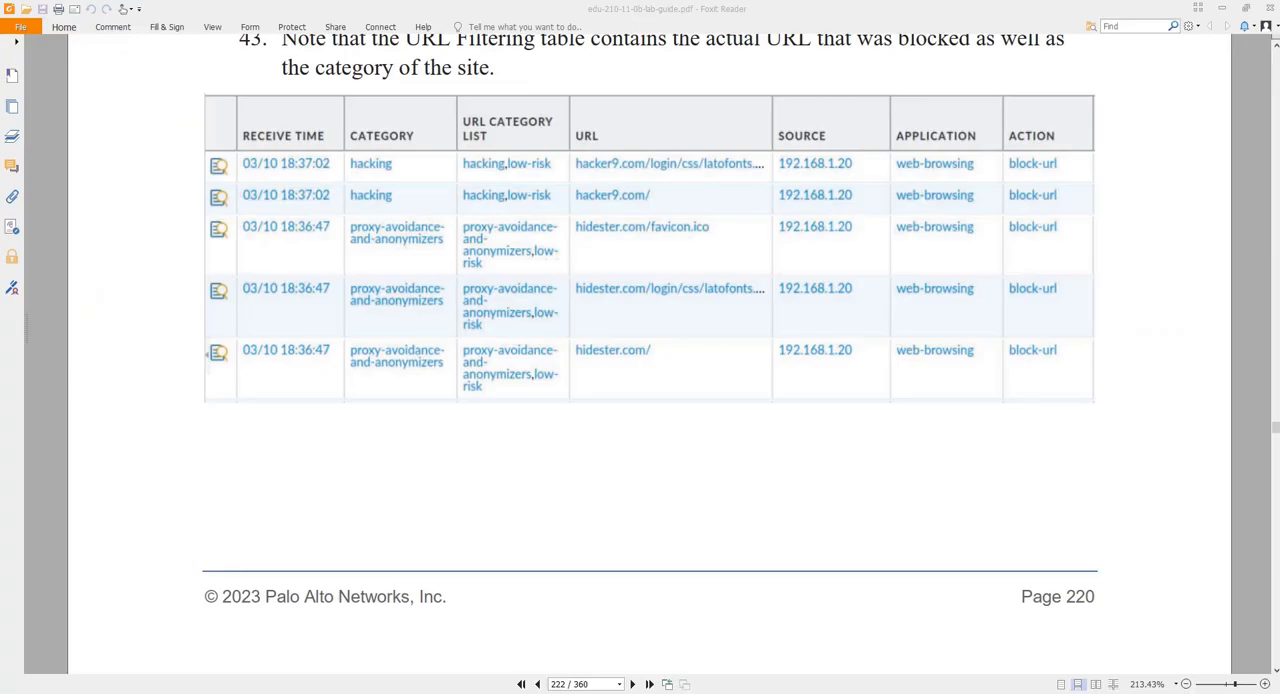
Step: Read the lab guide's section on blocking inappropriate web content using a security profile, and clear the URL Filtering log's filter
{"action": "scroll", "coordinate": [827, 581], "scroll_direction": "down", "scroll_amount": 10}
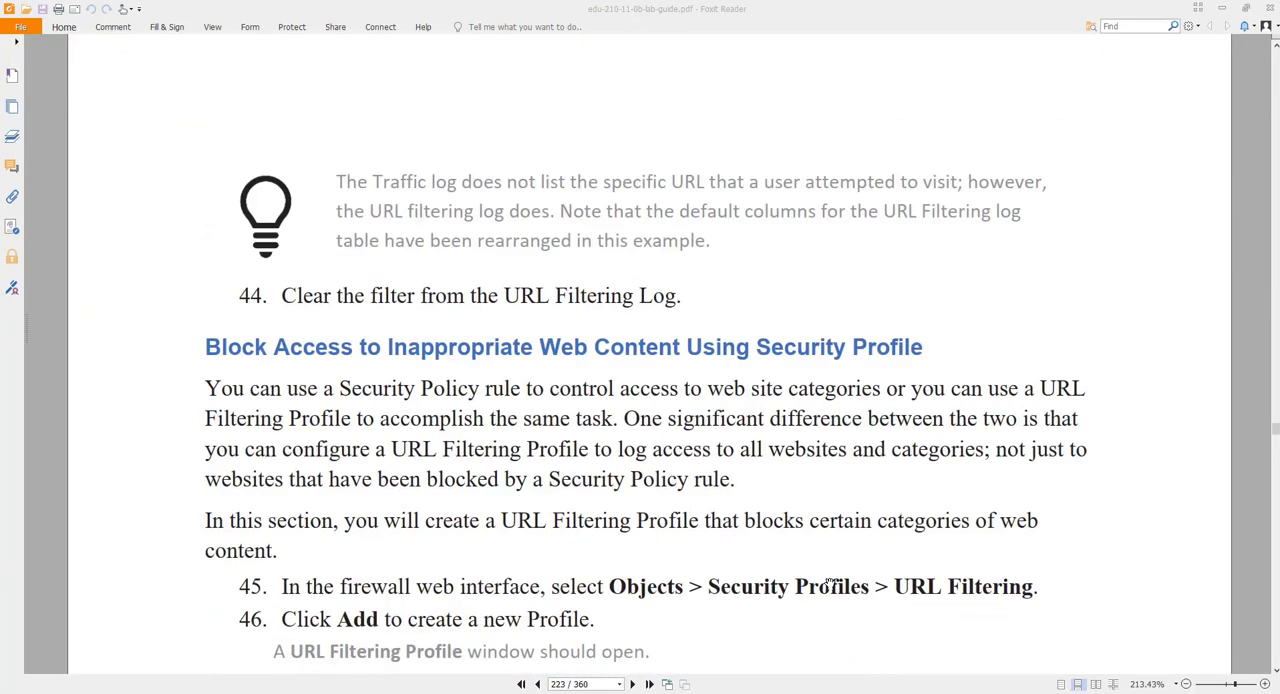
{"action": "scroll", "coordinate": [829, 583], "scroll_direction": "down", "scroll_amount": 3}
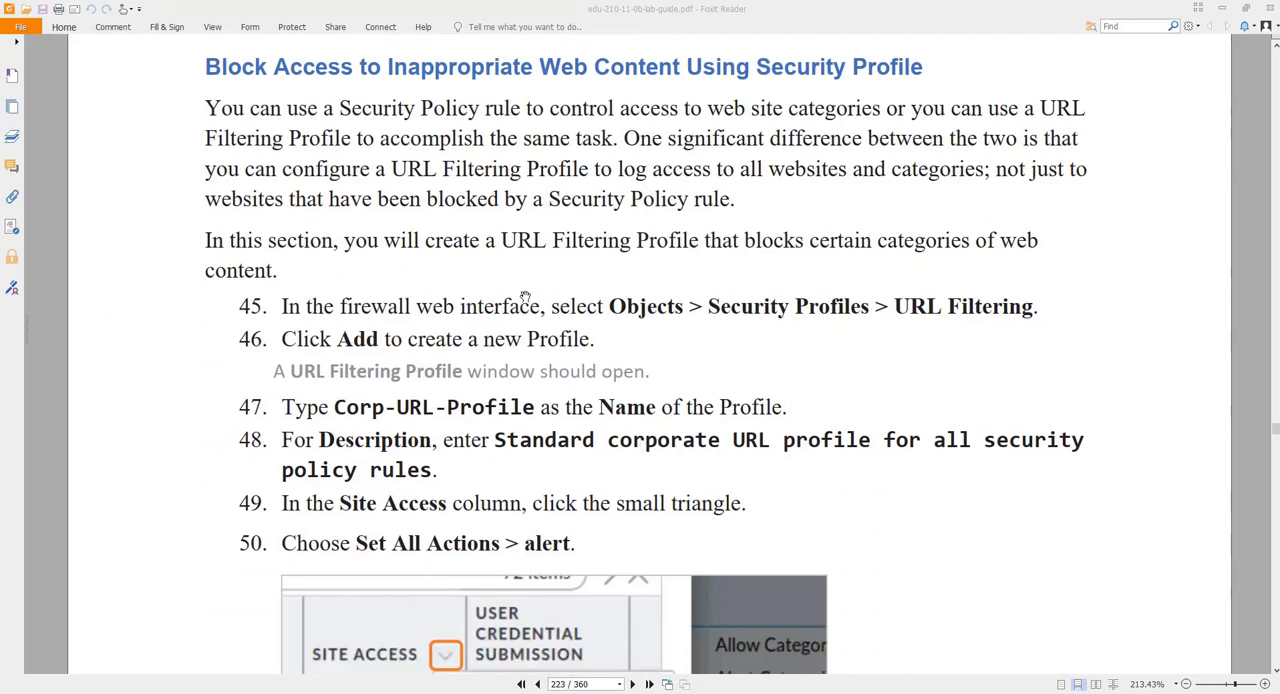
{"action": "left_click_drag", "start_coordinate": [272, 67], "coordinate": [935, 66]}
{"action": "left_click", "coordinate": [651, 67]}
{"action": "left_click", "coordinate": [1093, 422]}
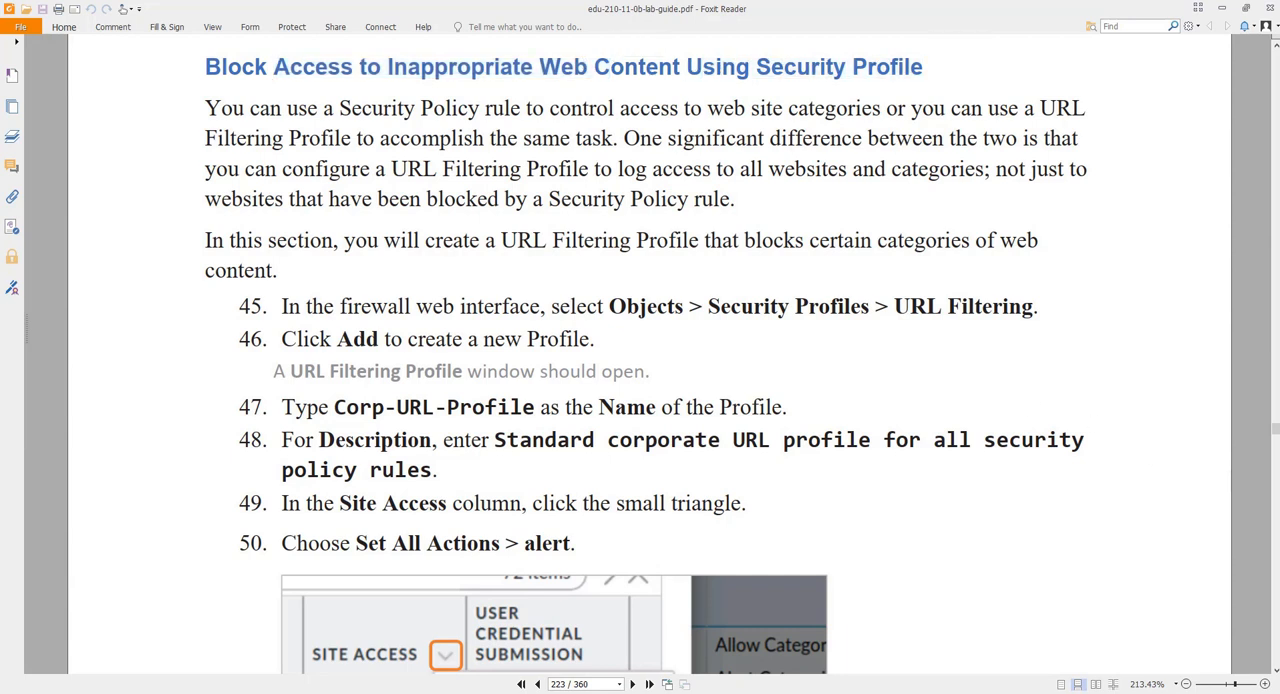
{"action": "key", "text": "alt+Tab"}
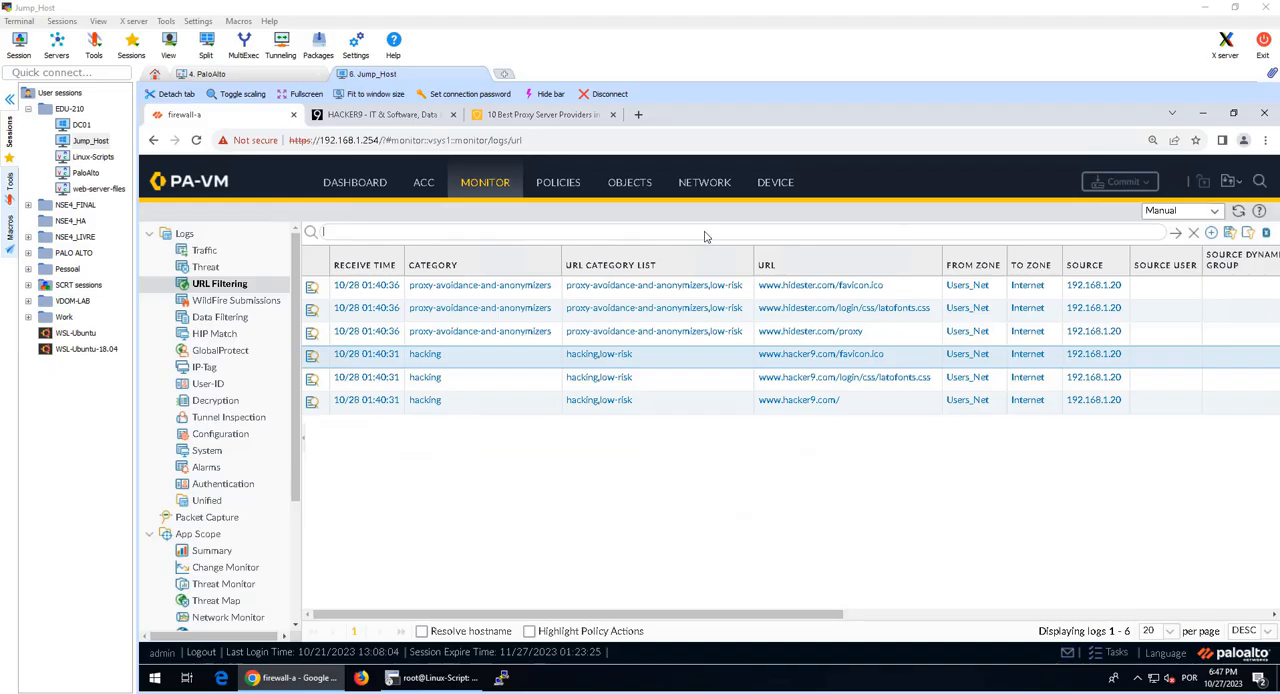
Step: Add a URL Filtering security profile named Corp-URL-Profile with the description "Standard corporate URL profile for all security policy rules"
{"action": "left_click", "coordinate": [636, 190]}
{"action": "scroll", "coordinate": [238, 450], "scroll_direction": "down", "scroll_amount": 3}
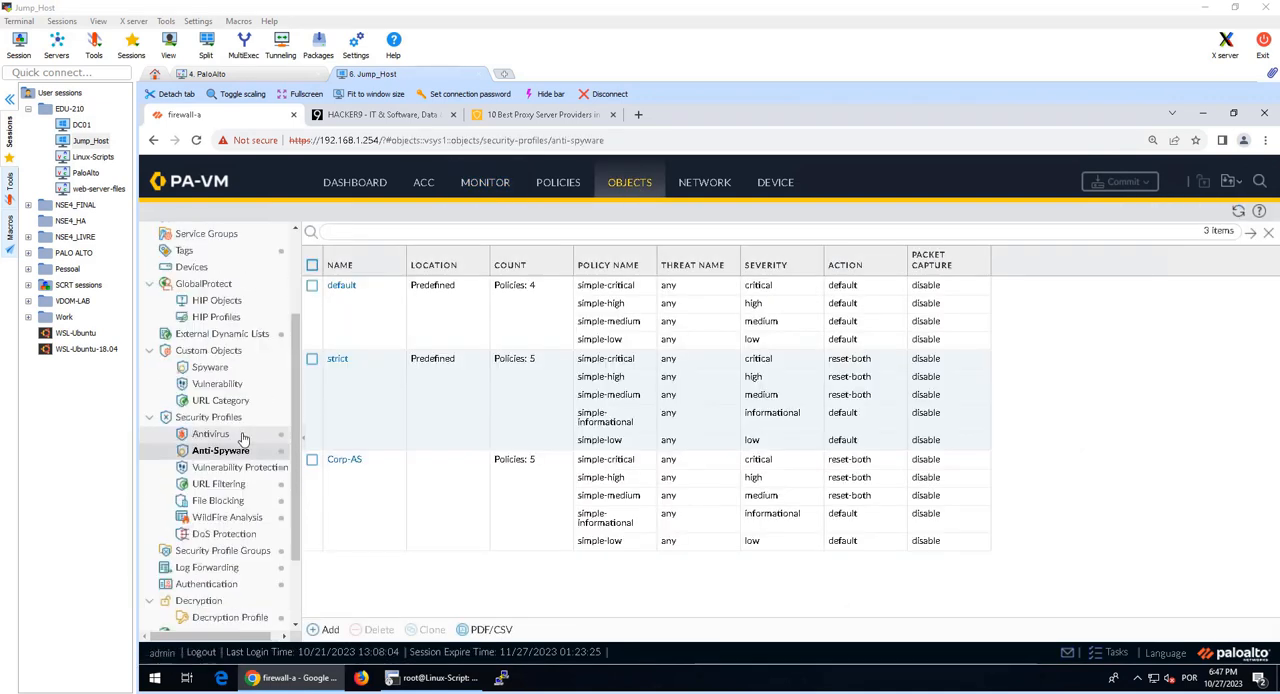
{"action": "left_click", "coordinate": [220, 484]}
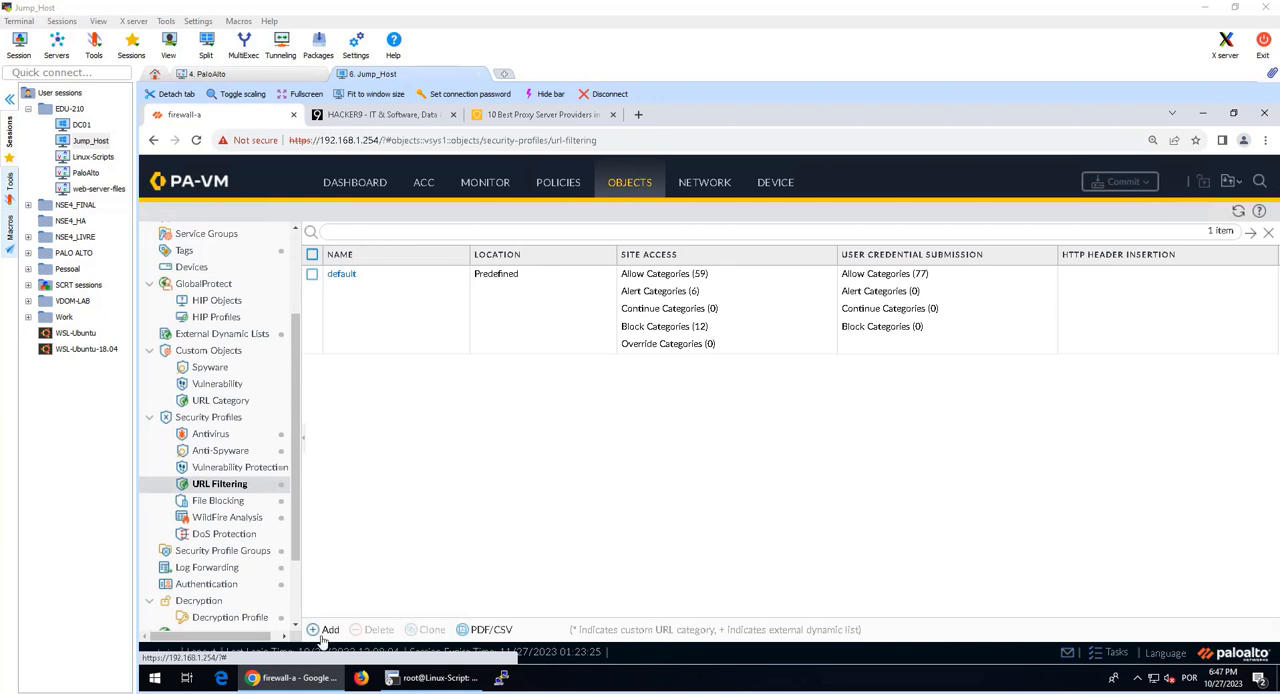
{"action": "left_click", "coordinate": [321, 635]}
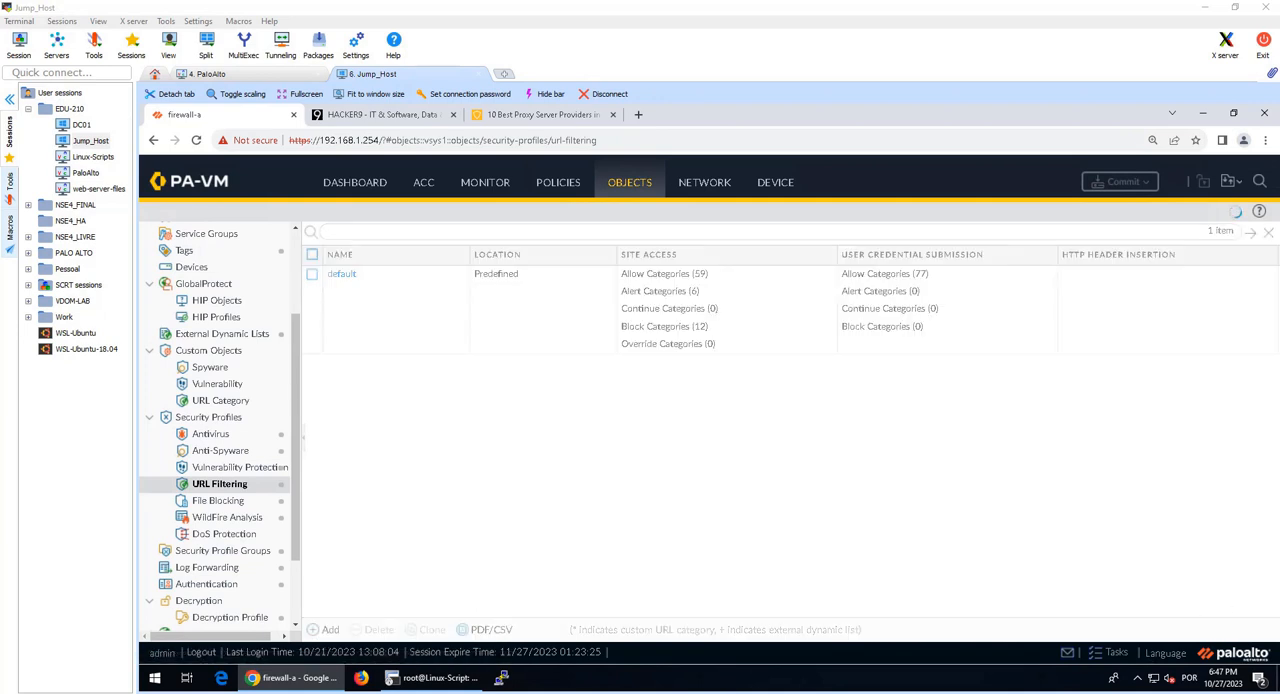
{"action": "type", "text": "Corp-URL-Profile"}
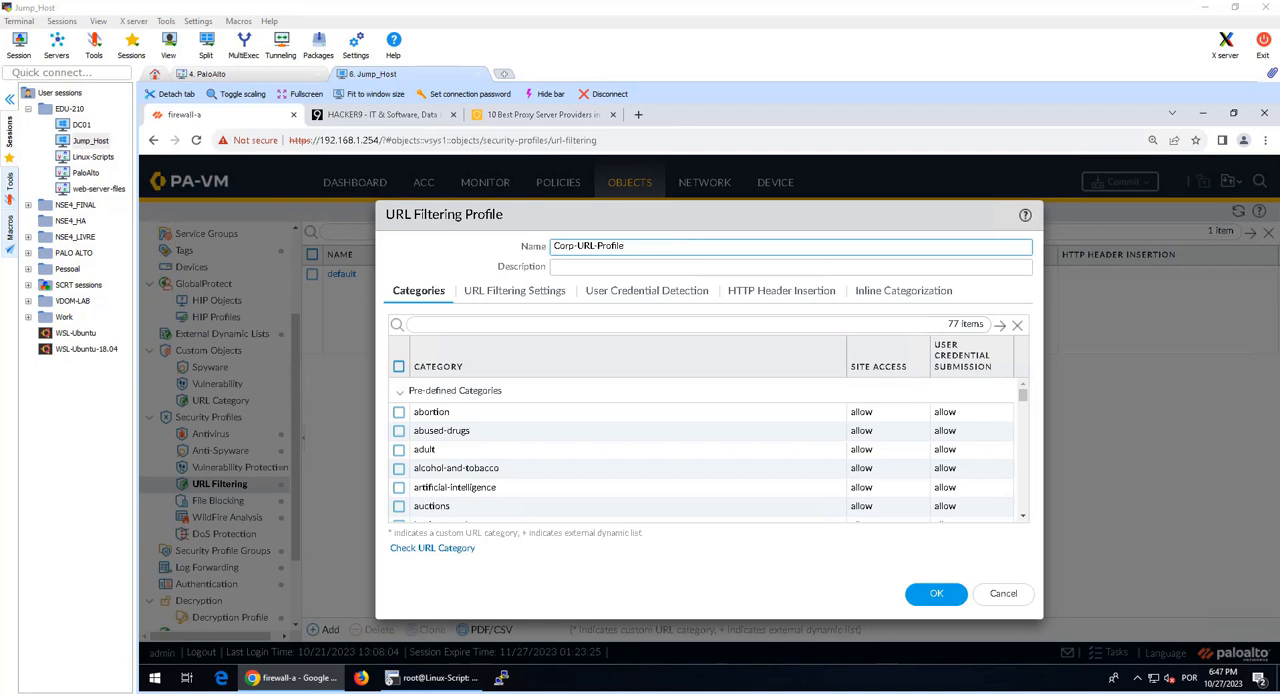
{"action": "left_click", "coordinate": [576, 268]}
{"action": "type", "text": "Standard corporate URL profile for all security policy rules"}
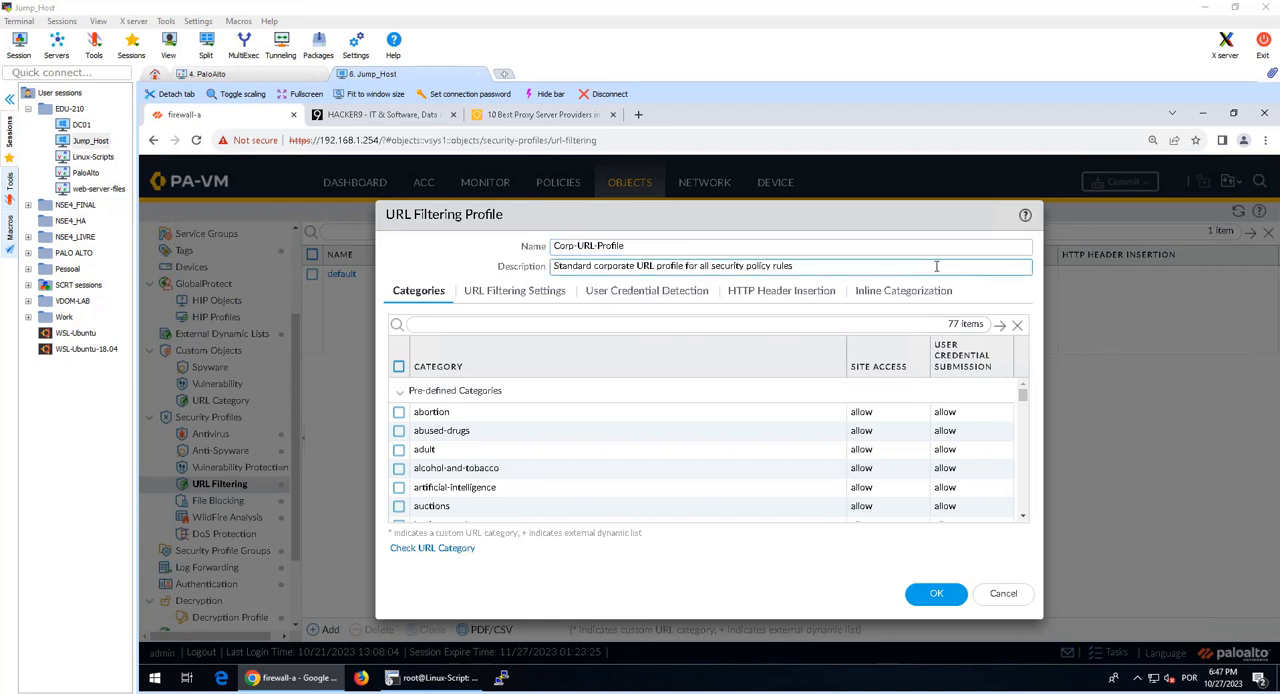
Step: Set the Site Access action to alert for all categories in Corp-URL-Profile and check the category list
{"action": "left_click", "coordinate": [920, 369]}
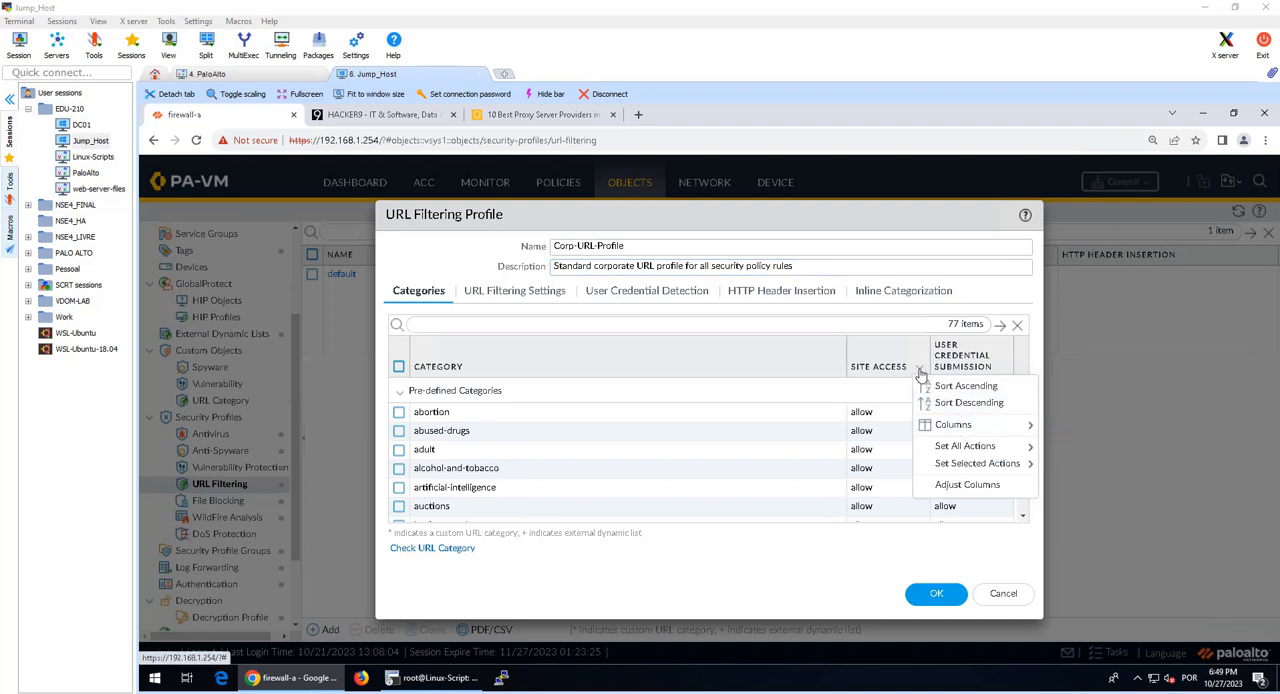
{"action": "mouse_move", "coordinate": [995, 450]}
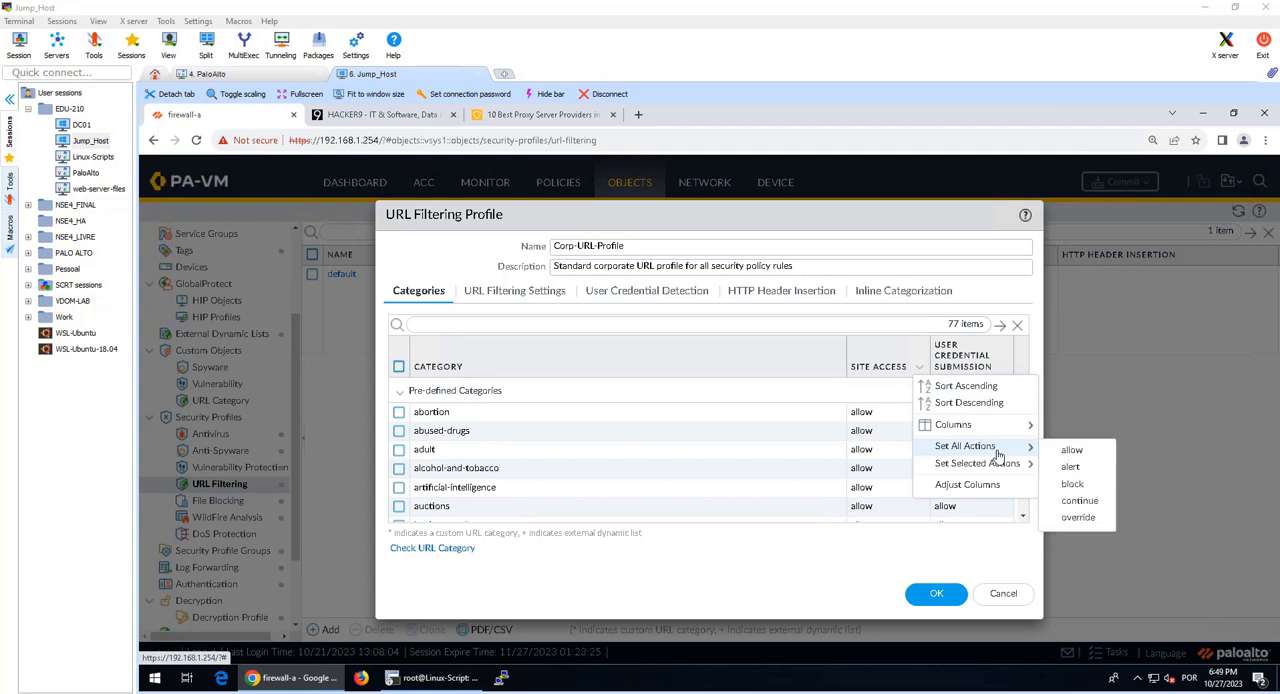
{"action": "left_click", "coordinate": [1072, 467]}
{"action": "scroll", "coordinate": [980, 437], "scroll_direction": "down", "scroll_amount": 3}
{"action": "scroll", "coordinate": [970, 435], "scroll_direction": "up", "scroll_amount": 3}
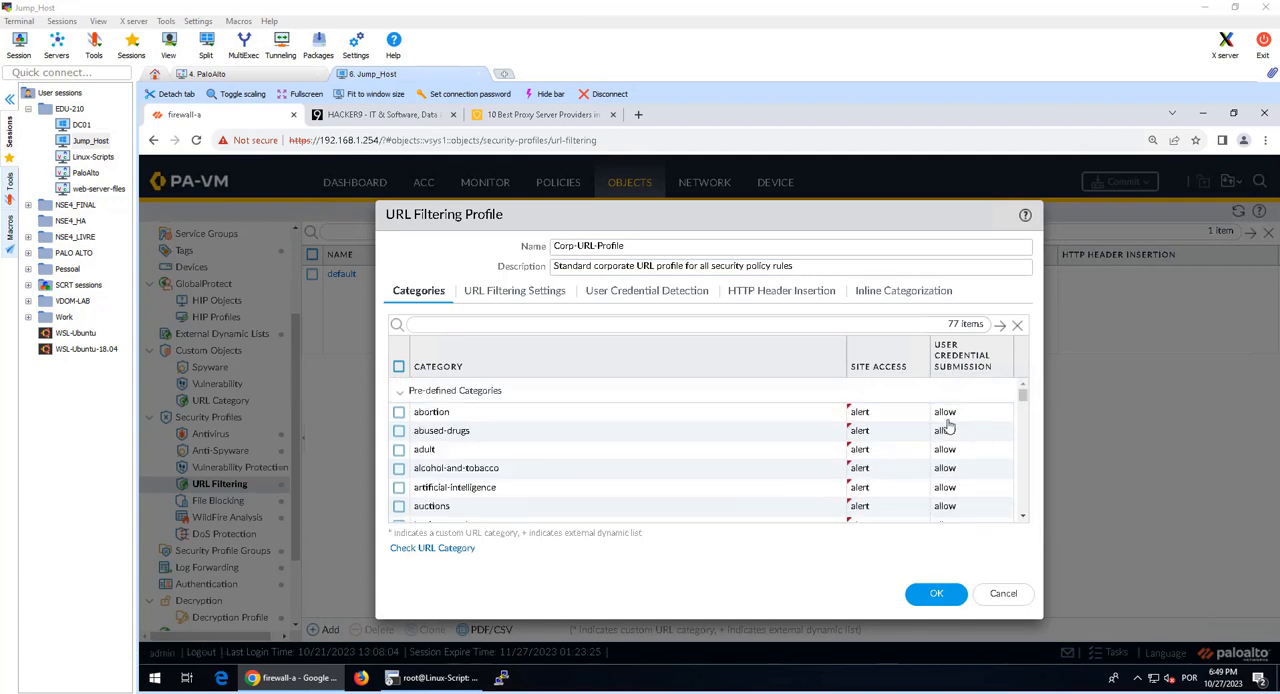
{"action": "scroll", "coordinate": [920, 423], "scroll_direction": "down", "scroll_amount": 10}
{"action": "scroll", "coordinate": [813, 478], "scroll_direction": "up", "scroll_amount": 3}
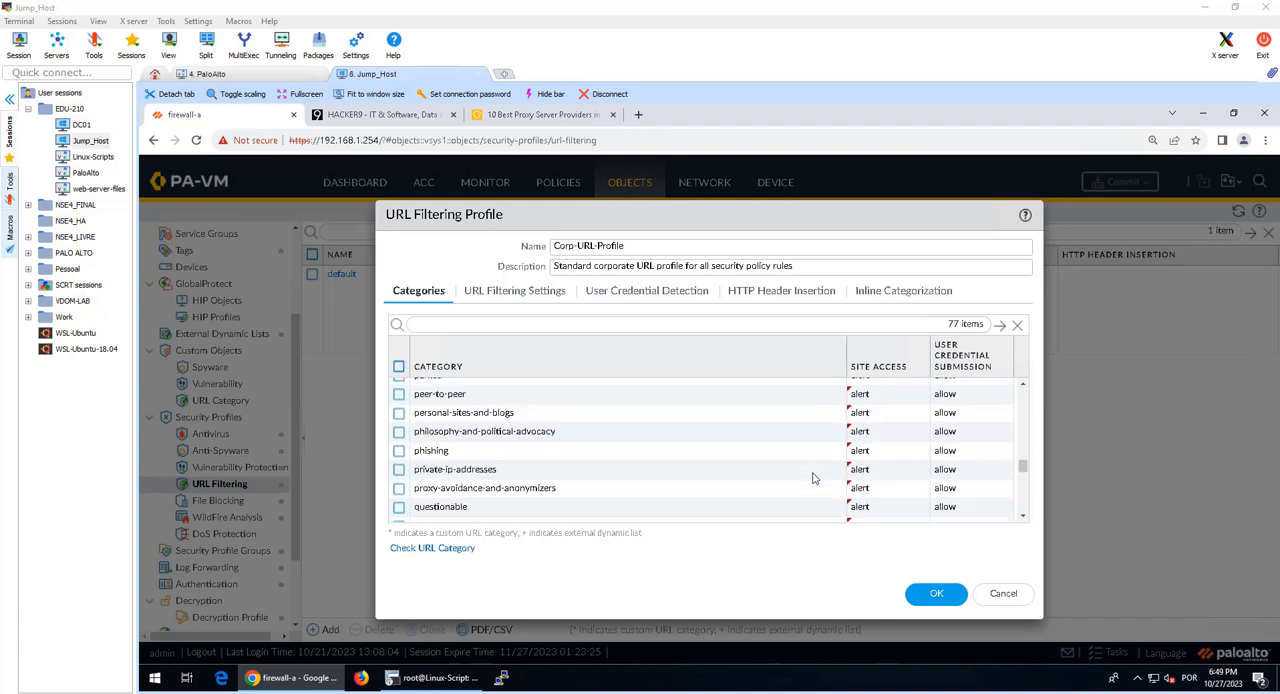
{"action": "scroll", "coordinate": [813, 478], "scroll_direction": "up", "scroll_amount": 10}
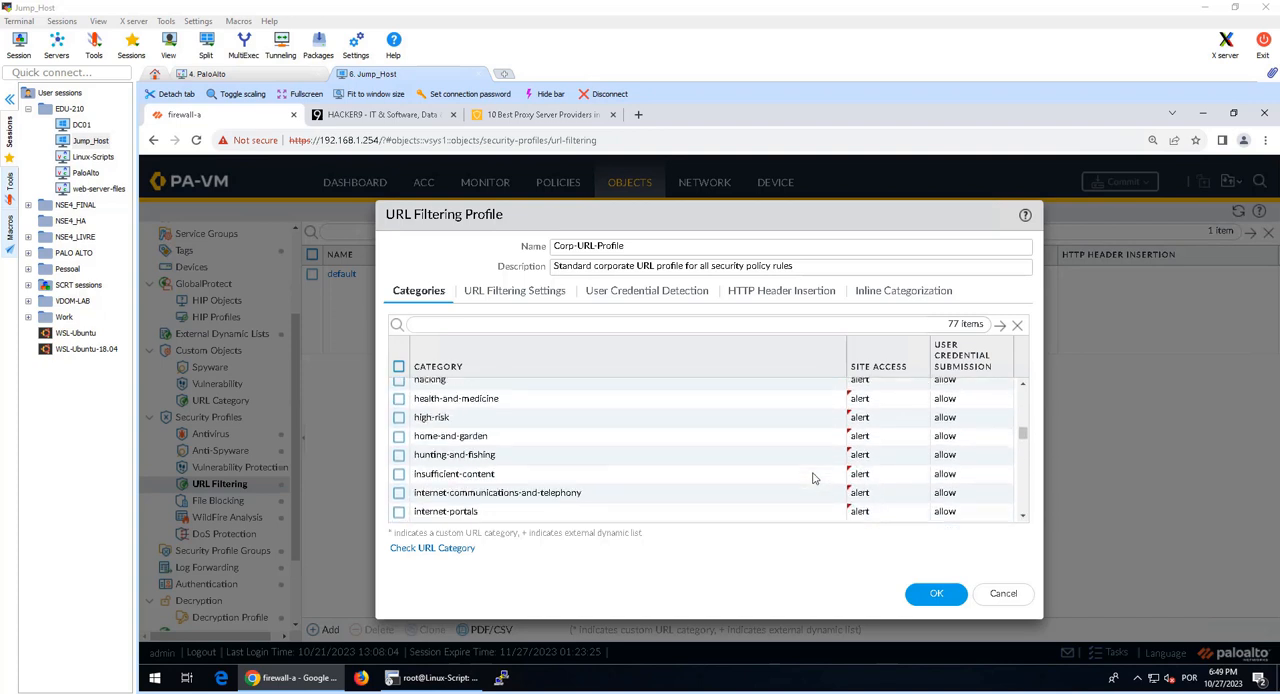
{"action": "left_click", "coordinate": [919, 372]}
{"action": "left_click", "coordinate": [950, 450]}
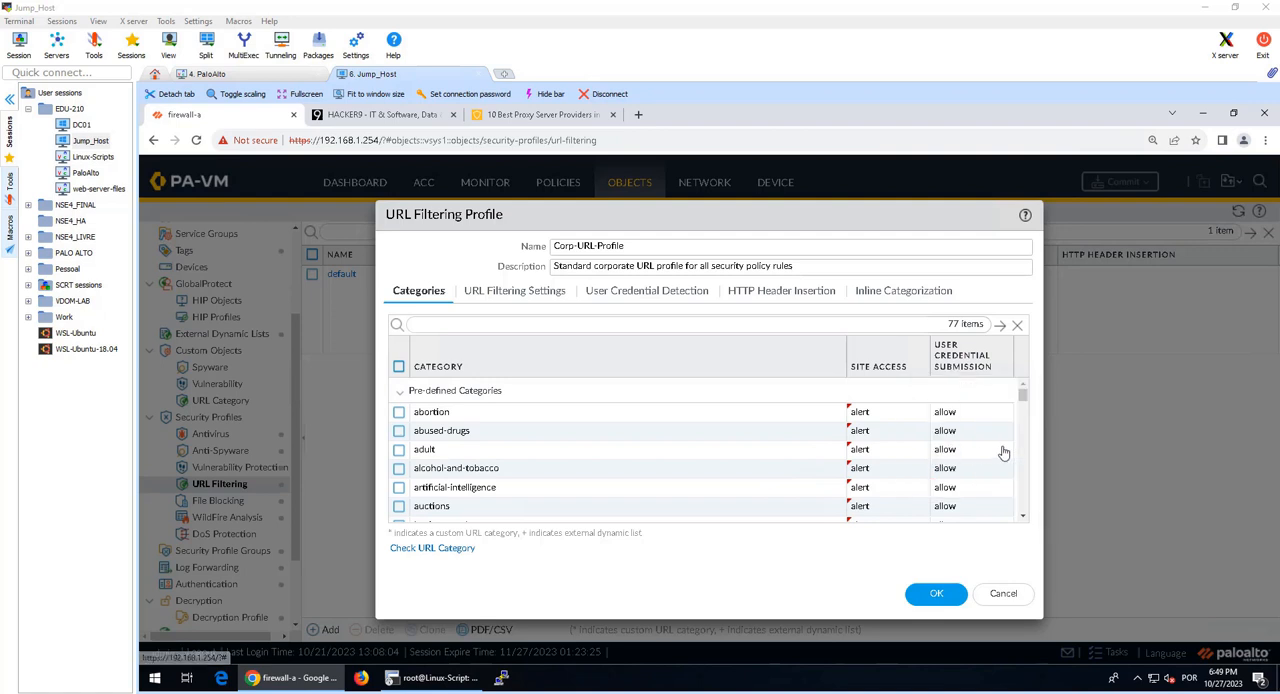
{"action": "left_click", "coordinate": [919, 367]}
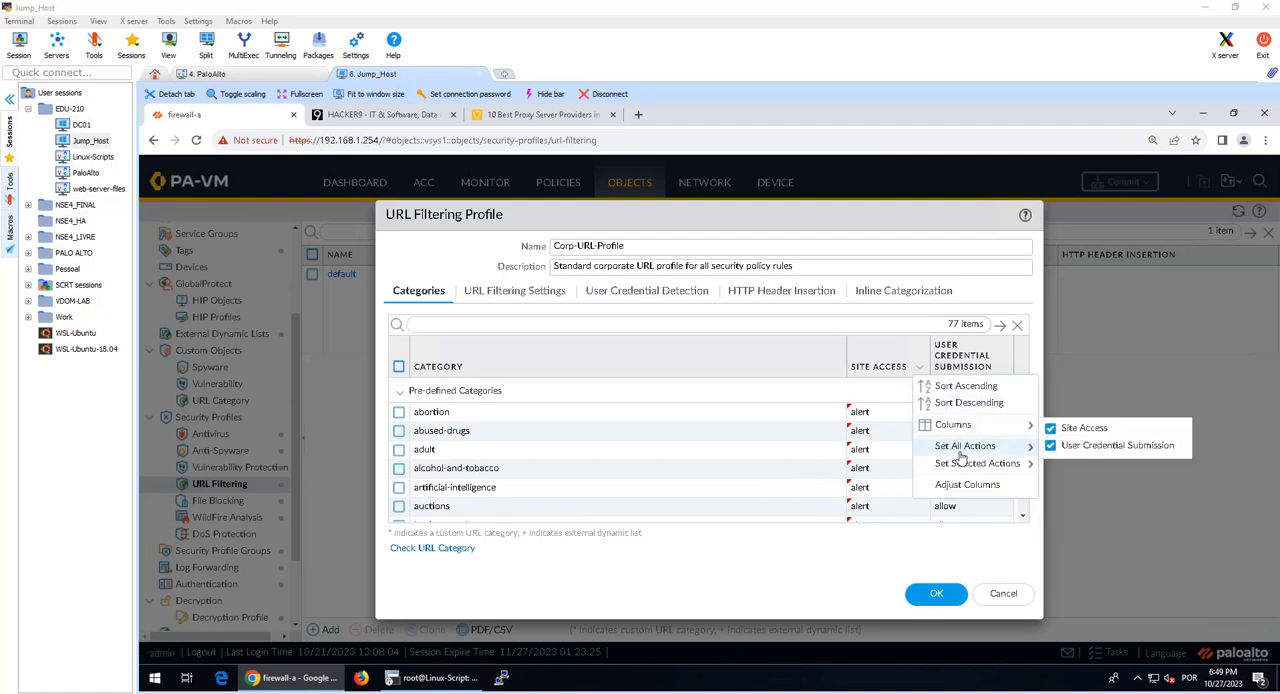
{"action": "mouse_move", "coordinate": [960, 453]}
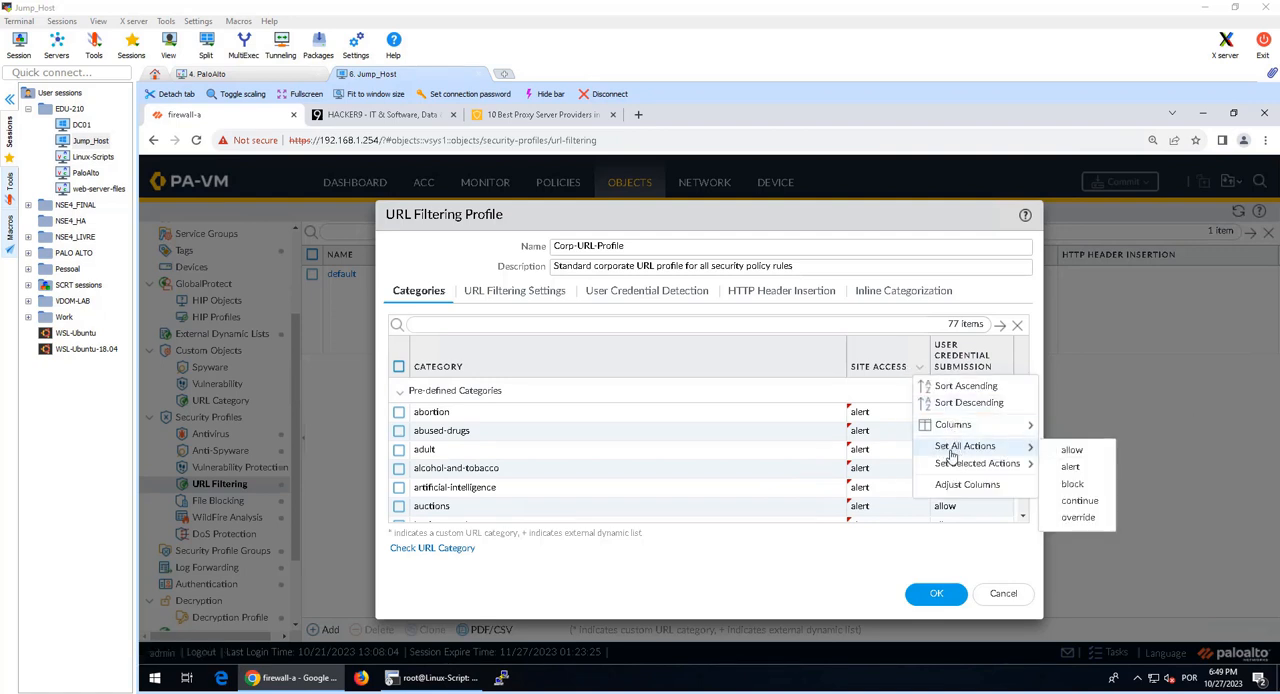
{"action": "left_click", "coordinate": [1066, 470]}
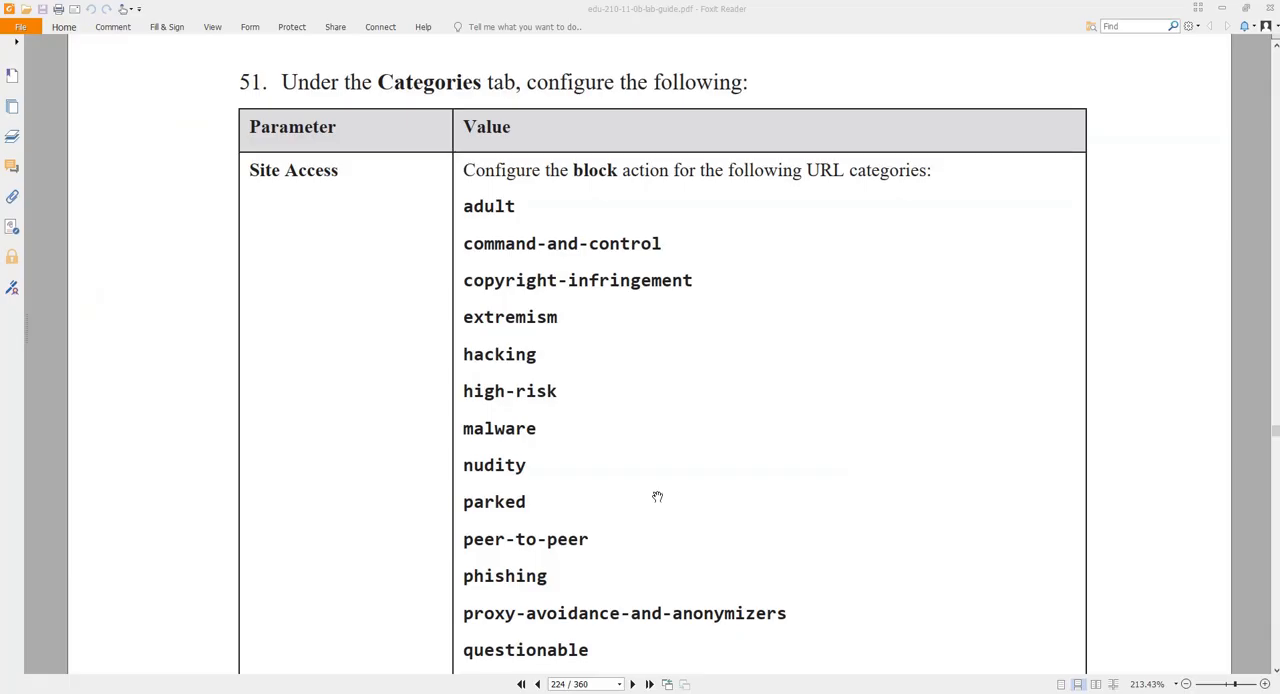
Step: Switch to the lab guide and read step 51 on which URL categories need the block action for Site Access
{"action": "scroll", "coordinate": [654, 497], "scroll_direction": "up", "scroll_amount": 1}
{"action": "left_click_drag", "start_coordinate": [460, 249], "coordinate": [669, 615]}
{"action": "scroll", "coordinate": [586, 189], "scroll_direction": "up", "scroll_amount": 2}
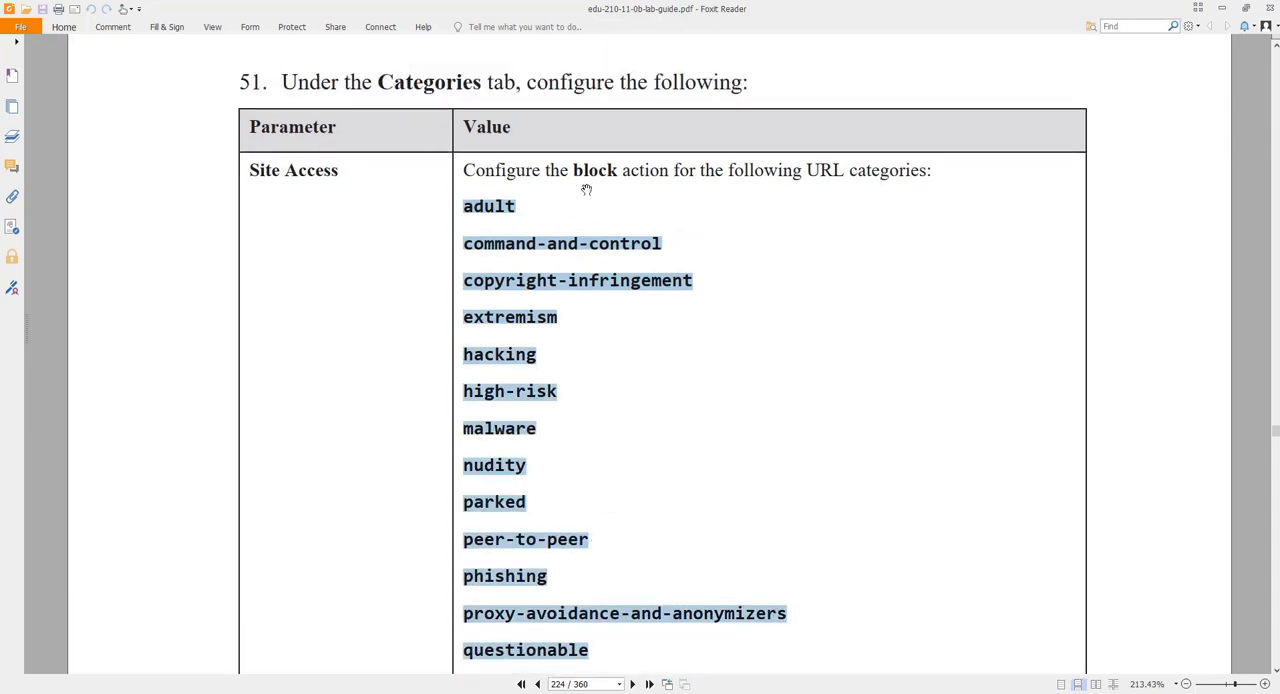
{"action": "double_click", "coordinate": [605, 172]}
{"action": "scroll", "coordinate": [630, 280], "scroll_direction": "up", "scroll_amount": 8}
{"action": "scroll", "coordinate": [632, 271], "scroll_direction": "up", "scroll_amount": 10}
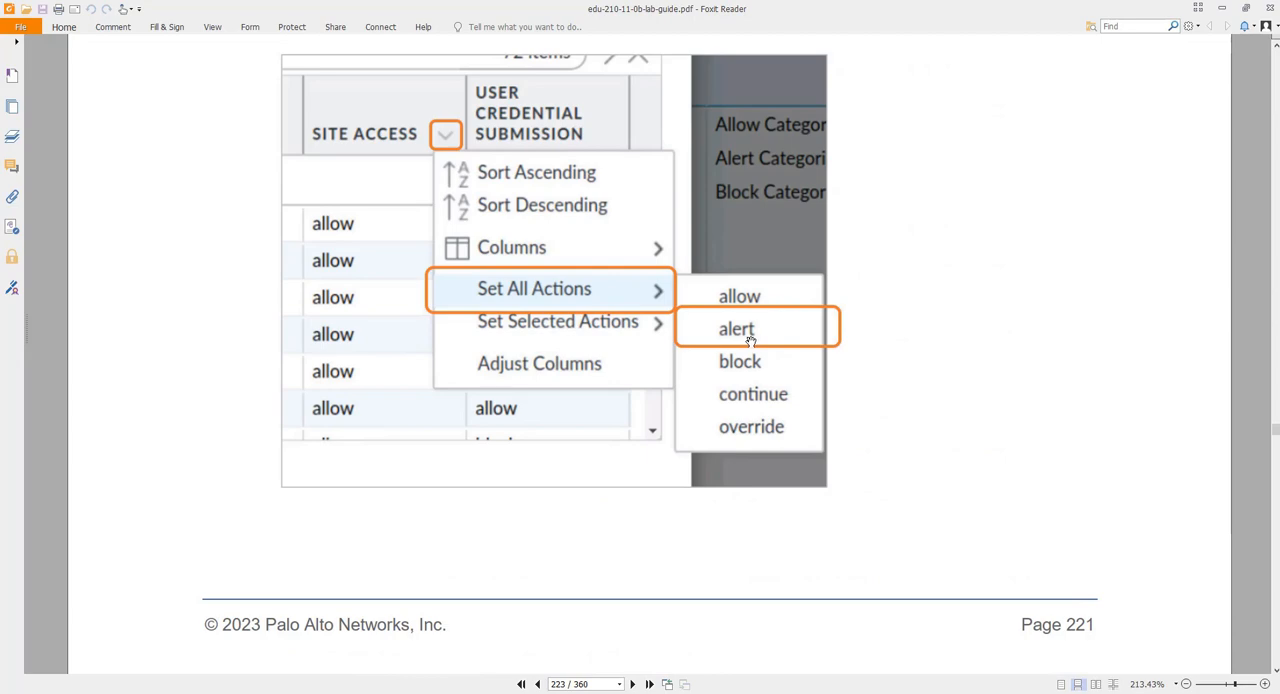
{"action": "scroll", "coordinate": [760, 337], "scroll_direction": "down", "scroll_amount": 17}
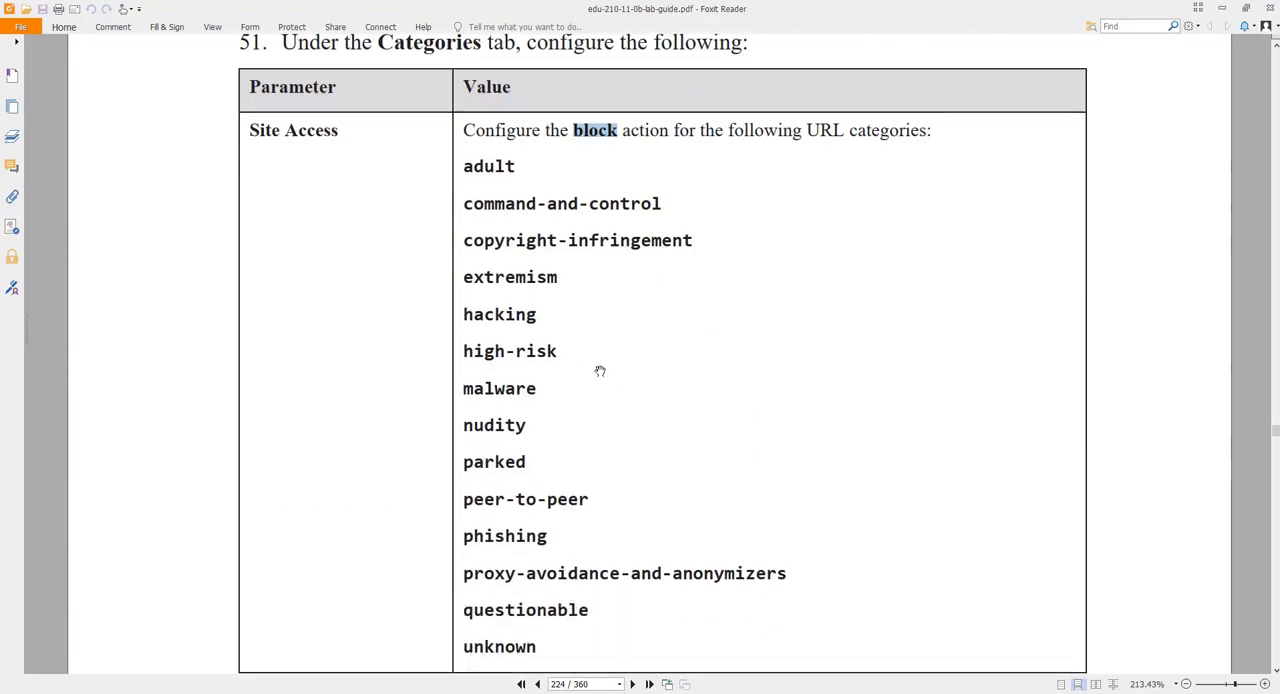
Step: Switch back to the firewall's Corp-URL-Profile, filter for the adult category and set its Site Access action to block
{"action": "left_click_drag", "start_coordinate": [469, 166], "coordinate": [691, 620]}
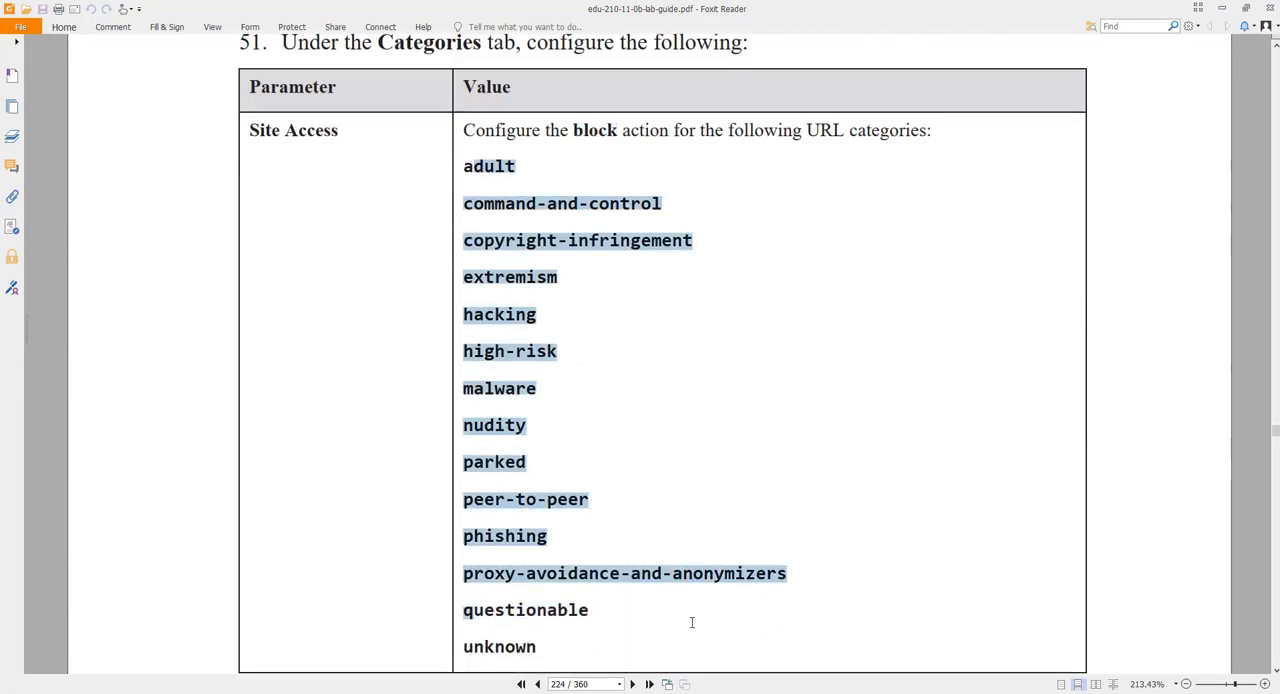
{"action": "left_click", "coordinate": [839, 625]}
{"action": "key", "text": "alt+Tab"}
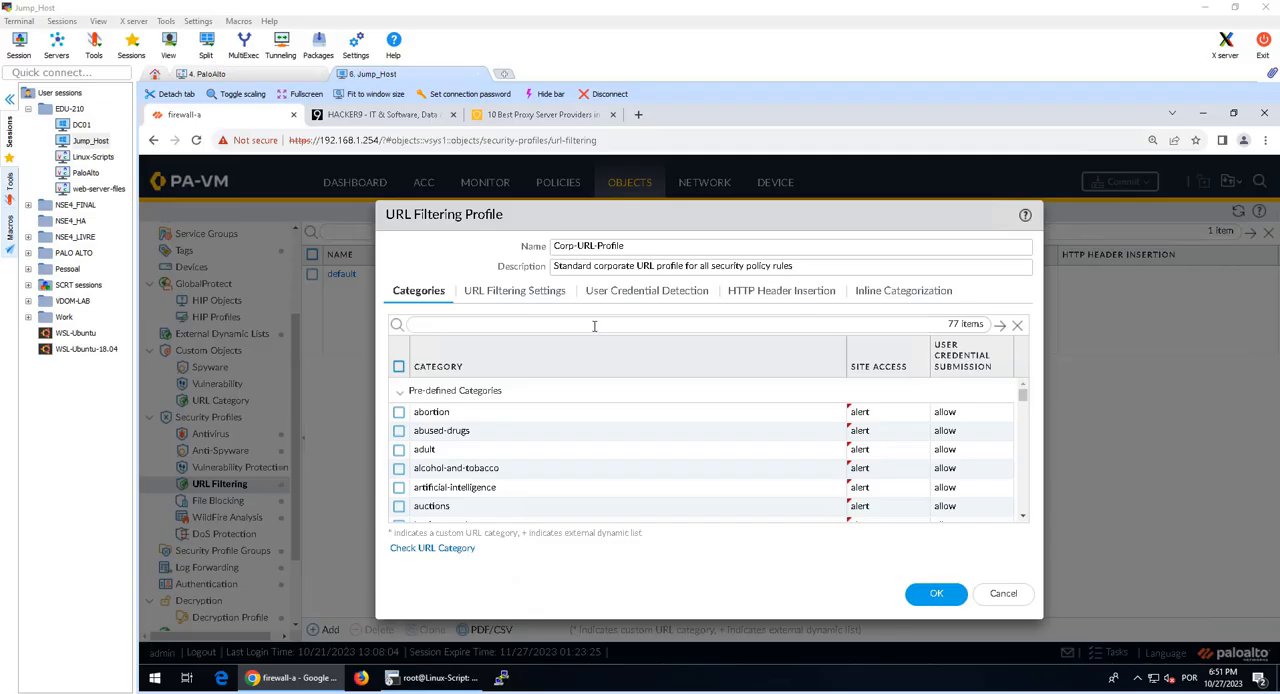
{"action": "key", "text": "Return"}
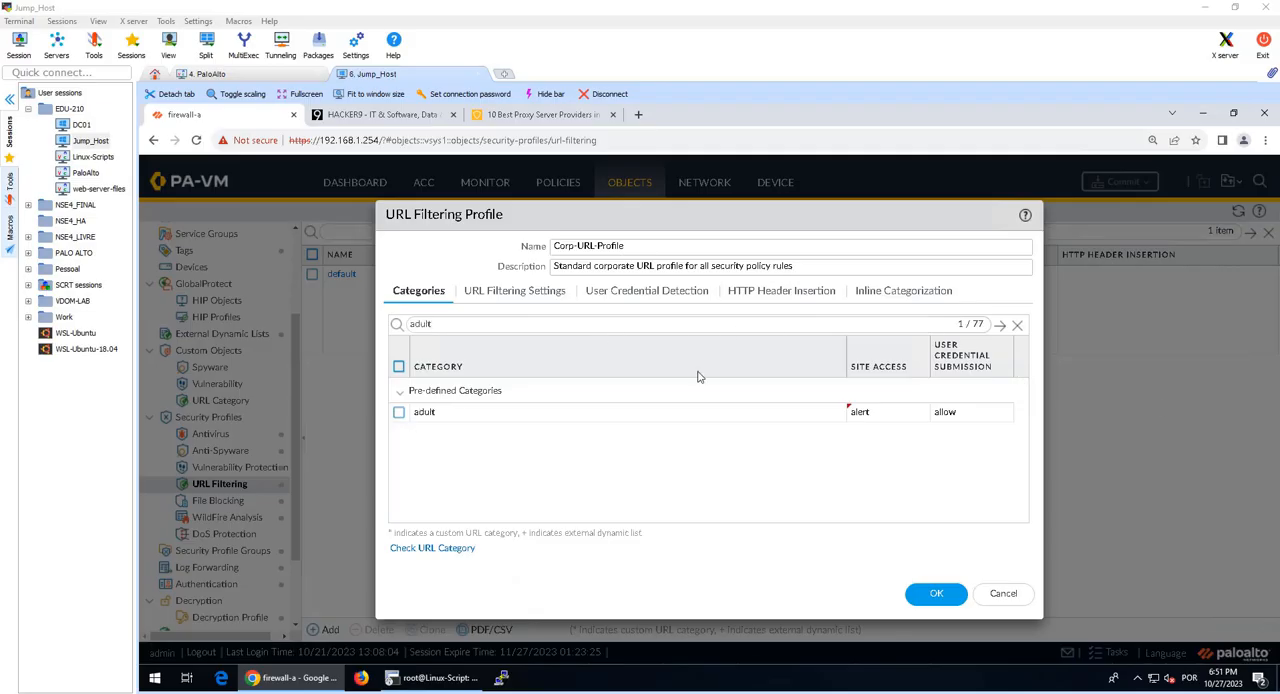
{"action": "left_click", "coordinate": [905, 420]}
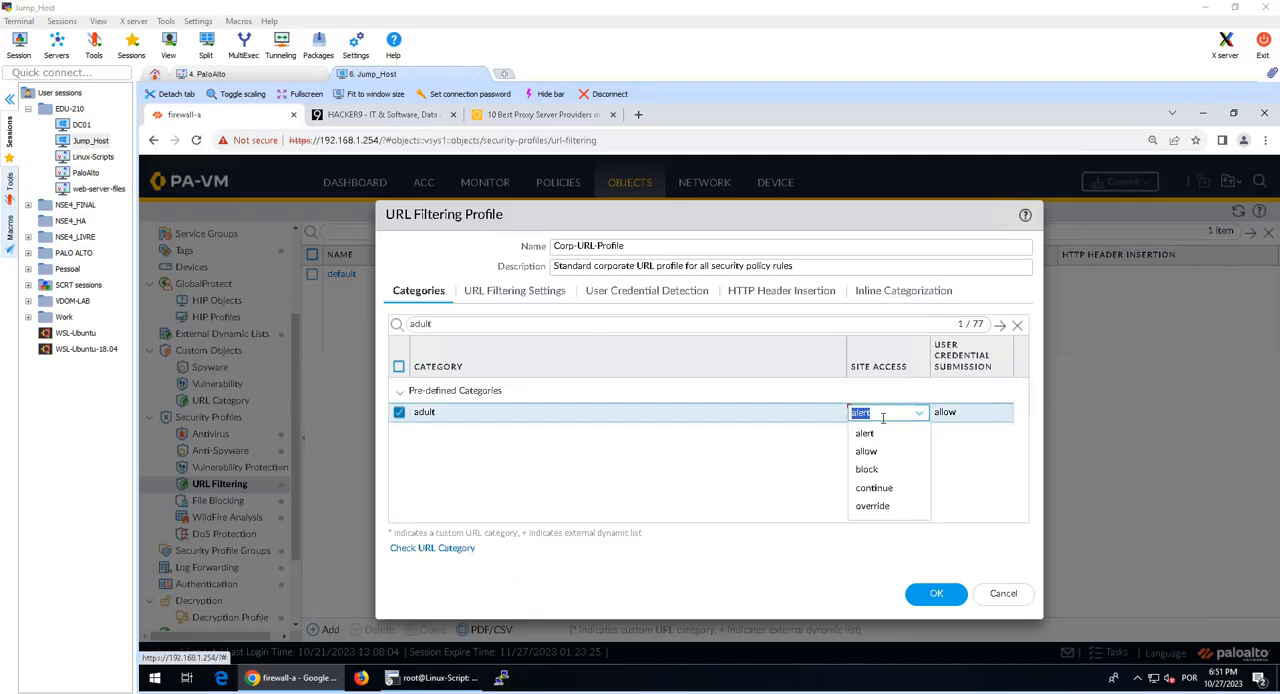
{"action": "left_click", "coordinate": [888, 469]}
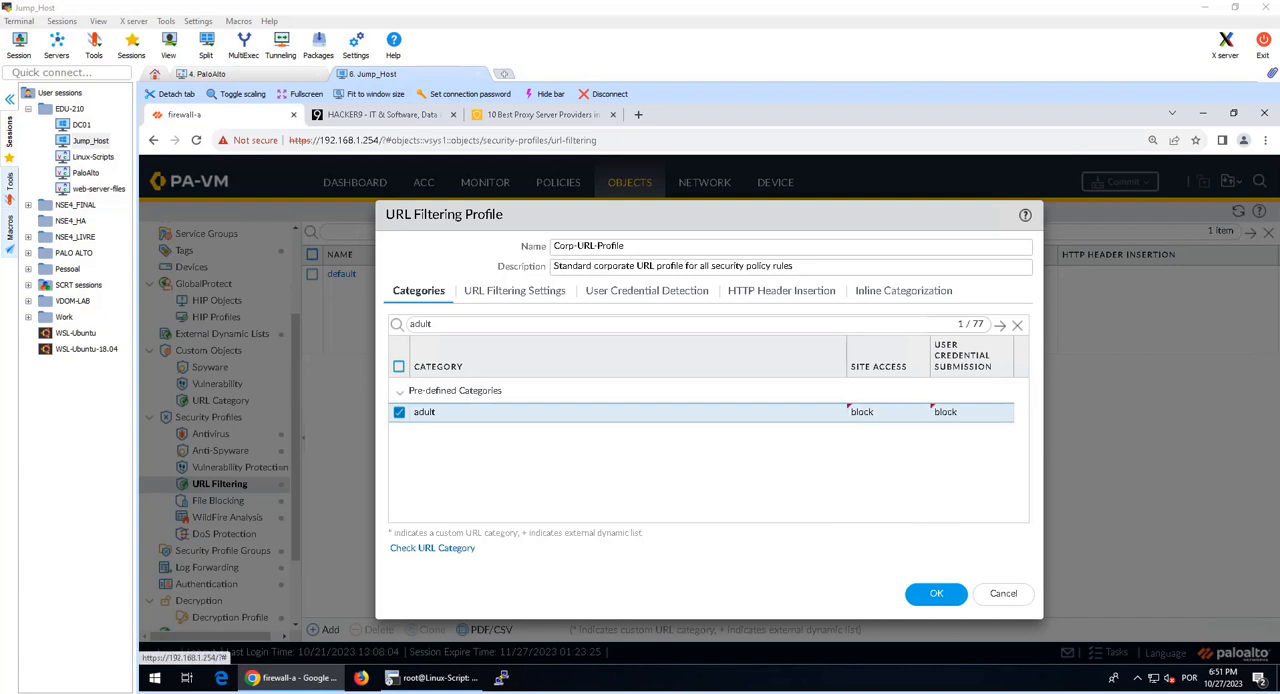
Step: Filter the categories for command-and-control and set its Site Access action to block
{"action": "double_click", "coordinate": [532, 328]}
{"action": "type", "text": "command-and-control"}
{"action": "key", "text": "Return"}
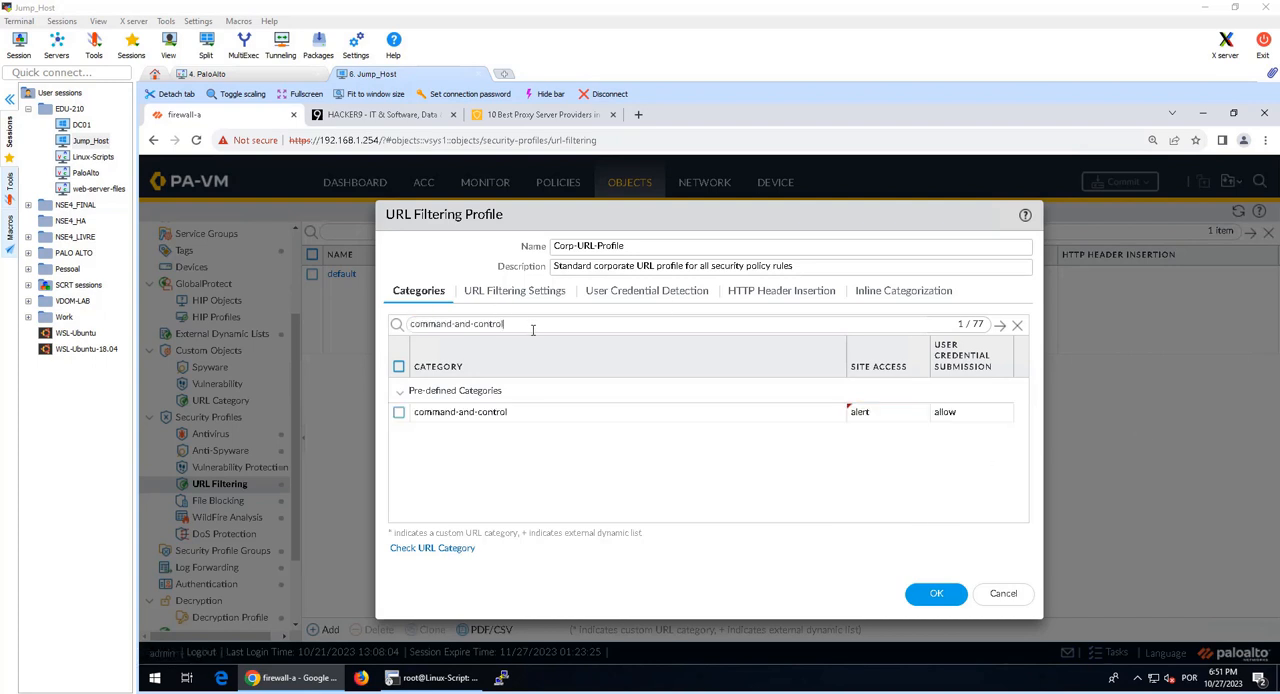
{"action": "left_click", "coordinate": [898, 413]}
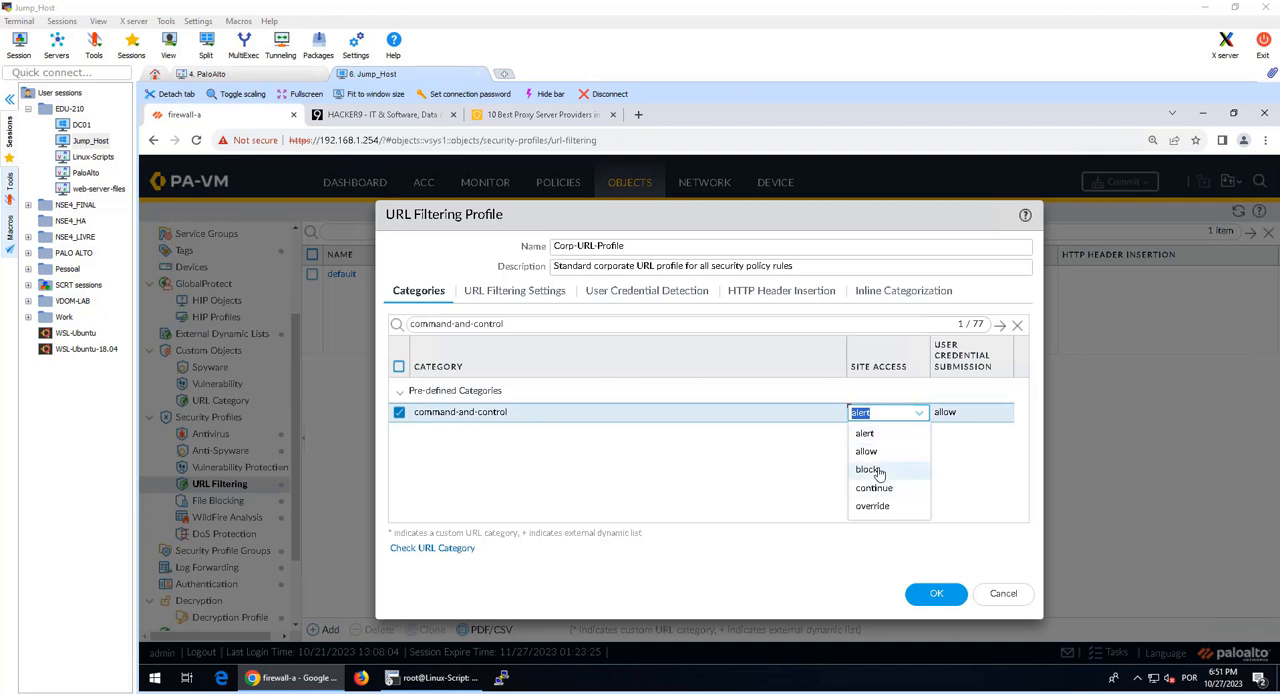
{"action": "left_click", "coordinate": [880, 470]}
{"action": "left_click", "coordinate": [934, 537]}
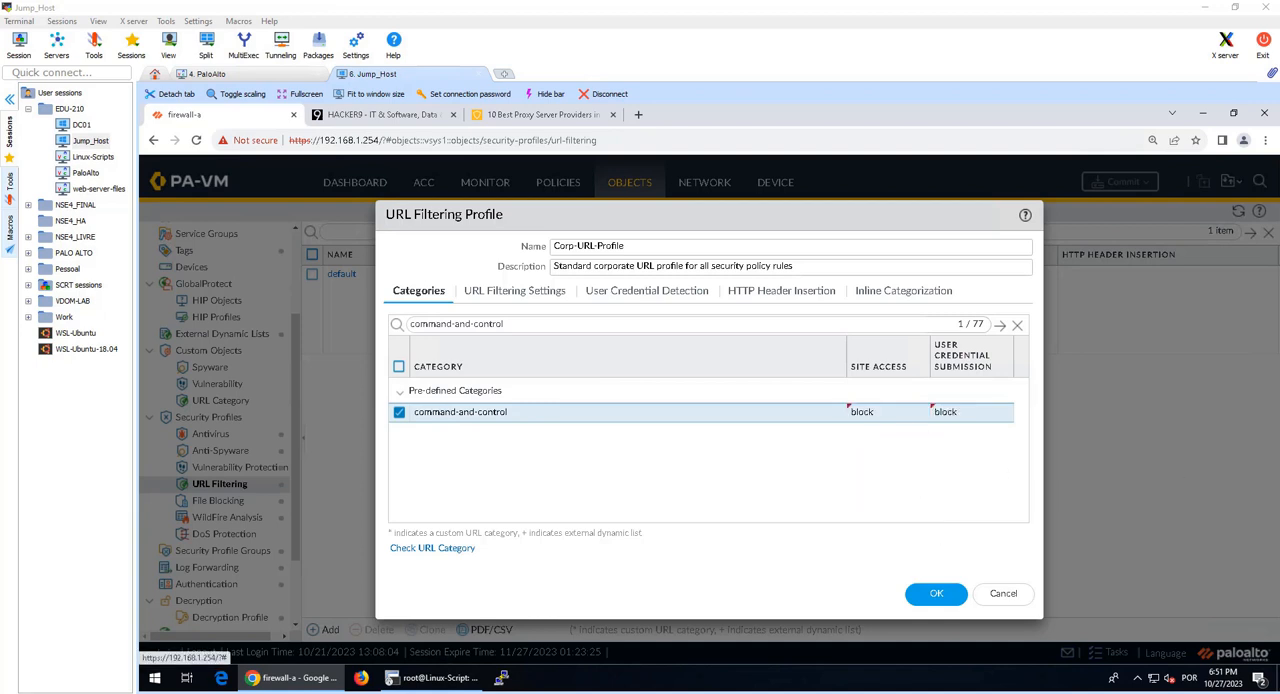
Step: Filter the categories for copyright-infringement and set its Site Access action to block
{"action": "double_click", "coordinate": [490, 326]}
{"action": "type", "text": "copyright-infringement"}
{"action": "key", "text": "Return"}
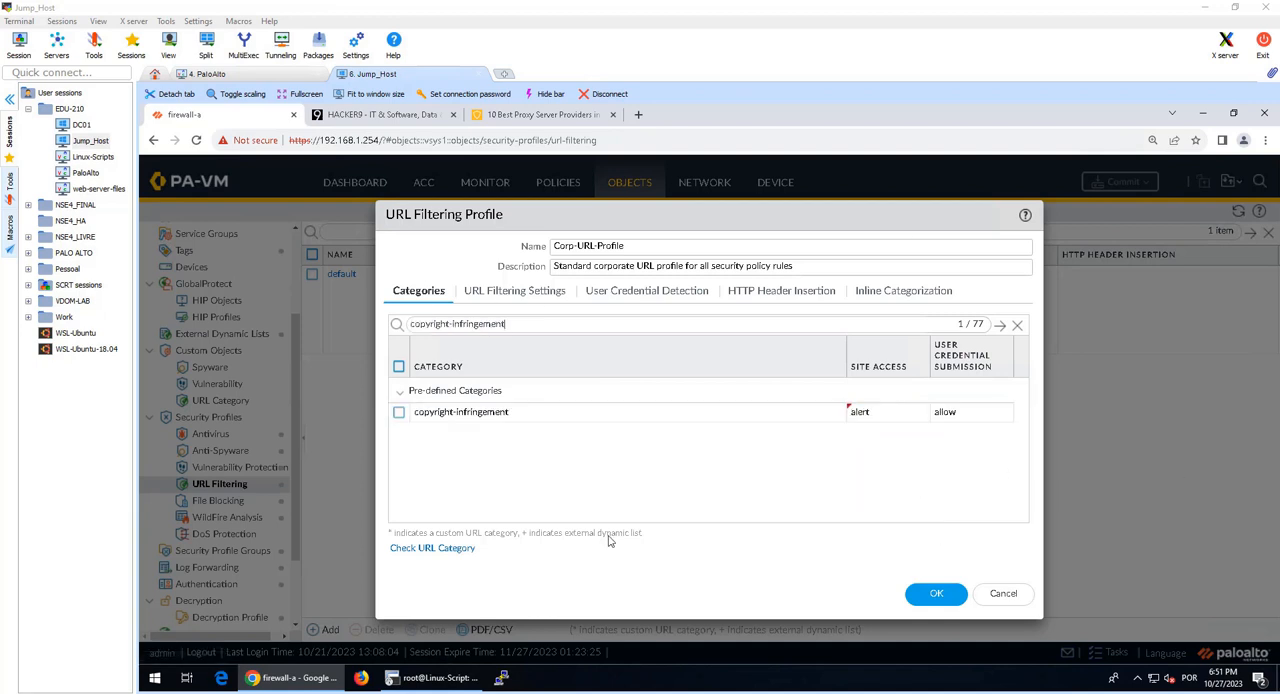
{"action": "left_click", "coordinate": [893, 413]}
{"action": "left_click", "coordinate": [880, 472]}
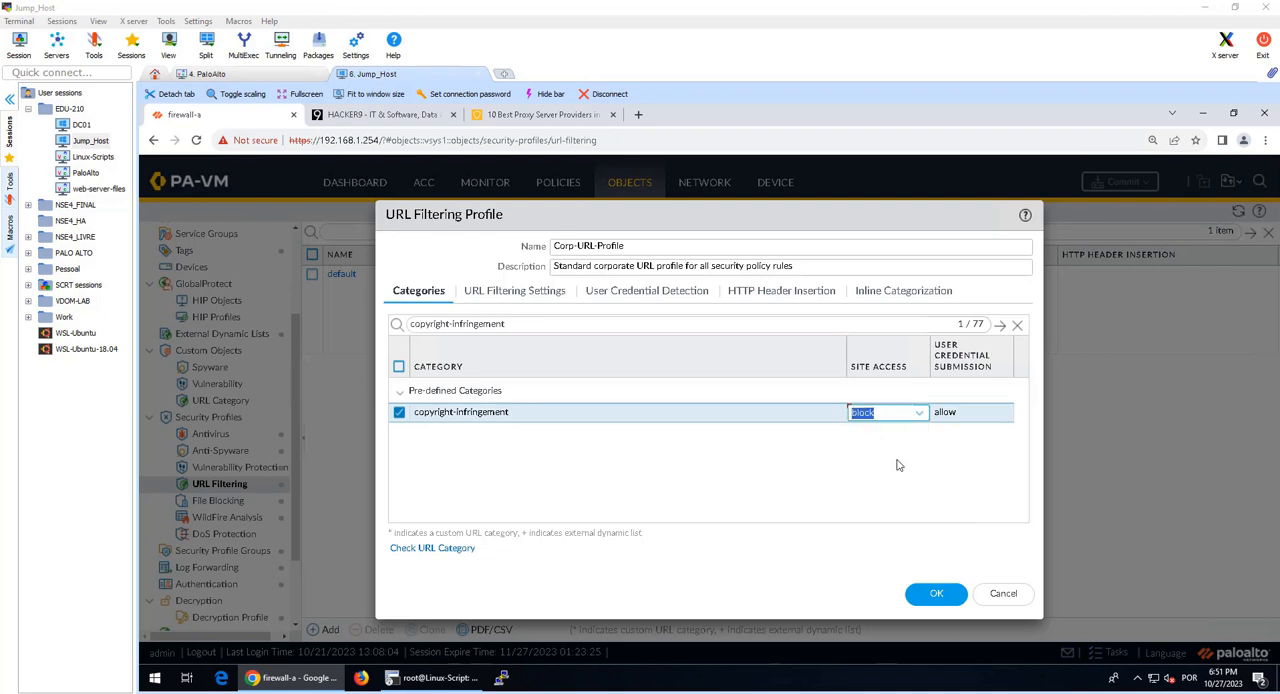
{"action": "left_click", "coordinate": [897, 463]}
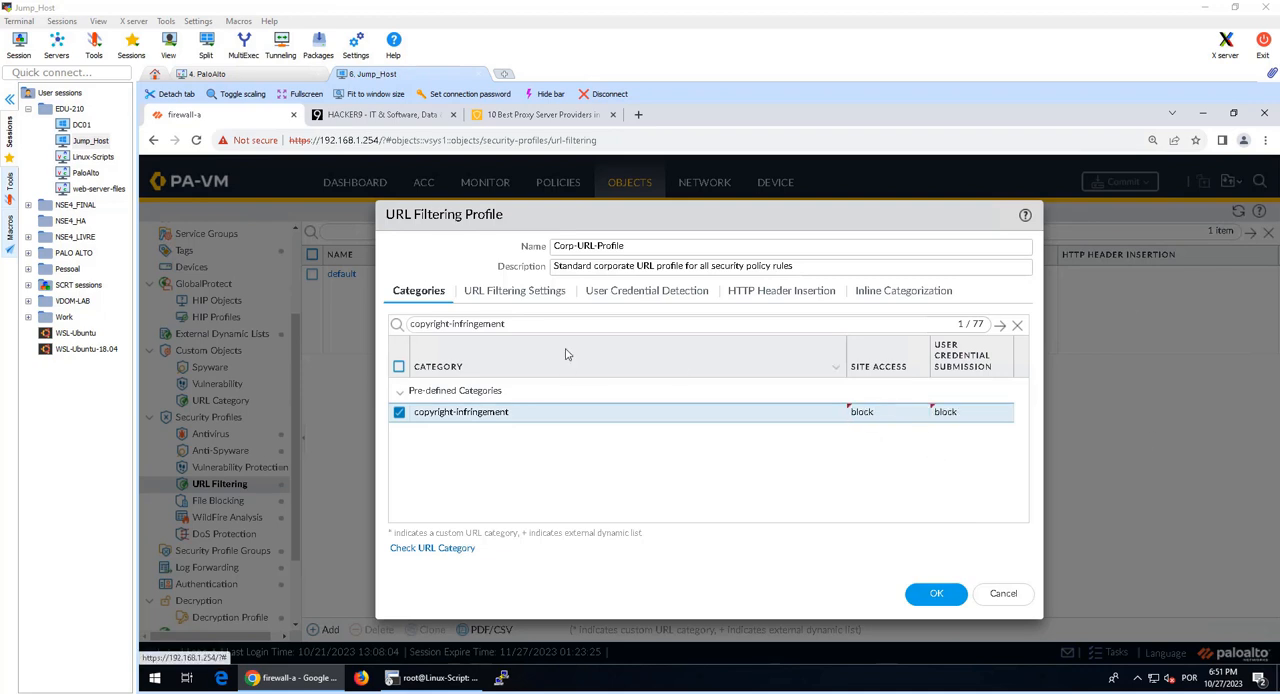
Step: Filter the categories for extremism and set its Site Access action to block
{"action": "double_click", "coordinate": [549, 320]}
{"action": "type", "text": "extremism"}
{"action": "key", "text": "Return"}
{"action": "left_click", "coordinate": [897, 422]}
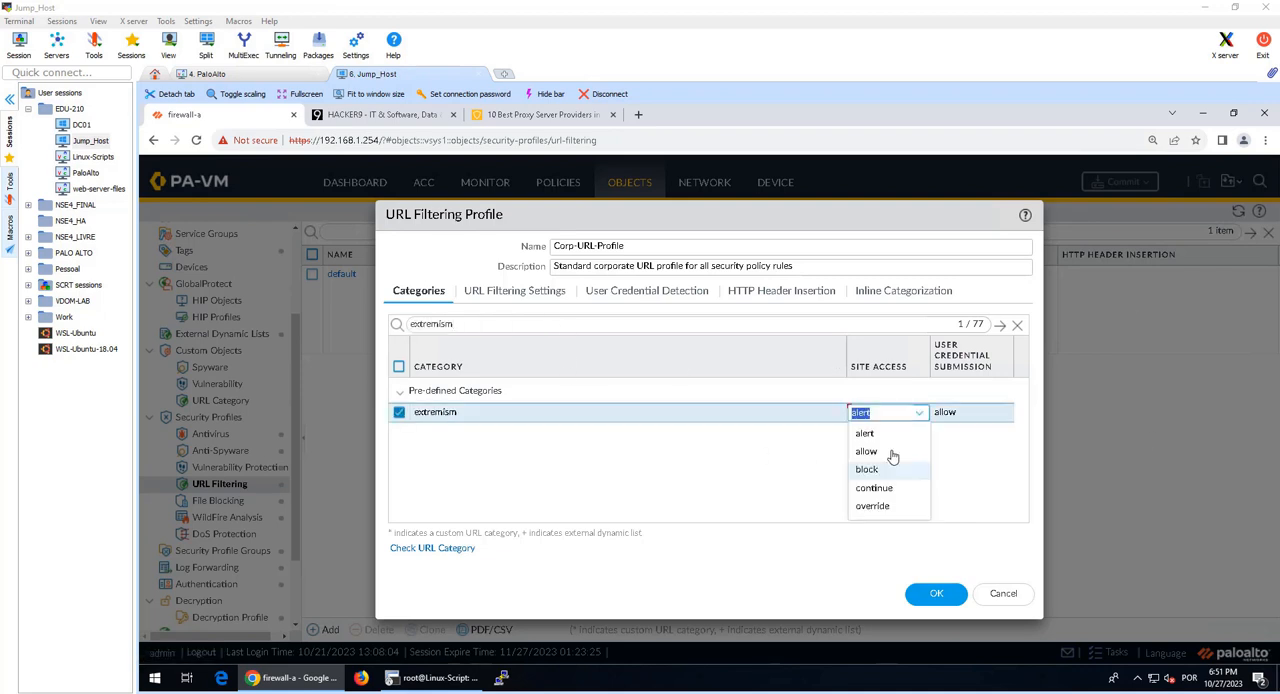
{"action": "left_click", "coordinate": [890, 469]}
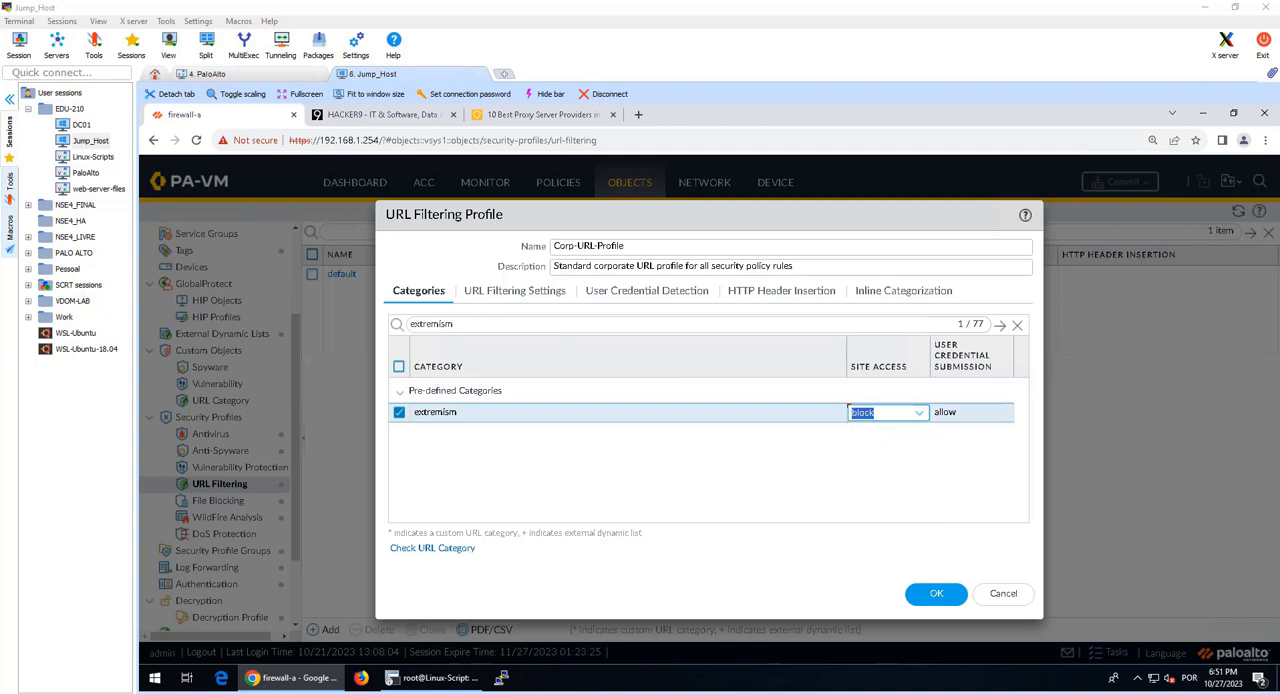
Step: Filter the categories for hacking and set its Site Access action to block
{"action": "left_click", "coordinate": [594, 326]}
{"action": "key", "text": "ctrl+a"}
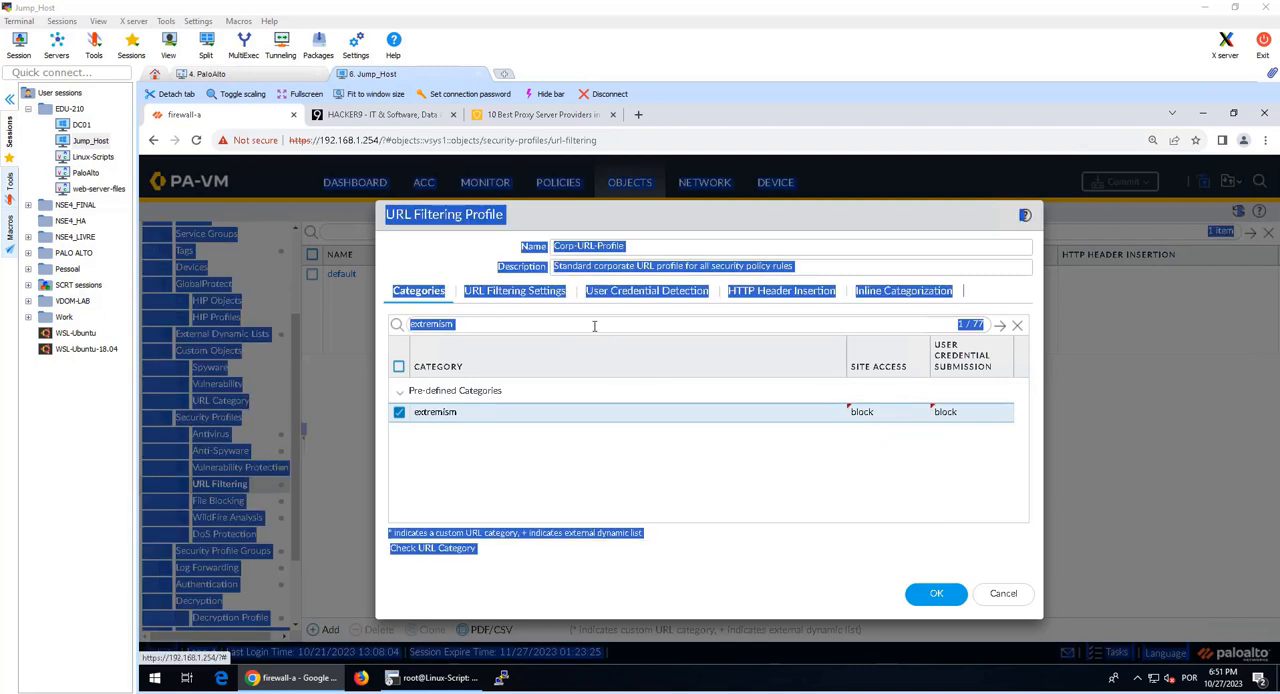
{"action": "left_click", "coordinate": [594, 326]}
{"action": "double_click", "coordinate": [594, 324]}
{"action": "type", "text": "hacking"}
{"action": "key", "text": "Return"}
{"action": "left_click", "coordinate": [891, 421]}
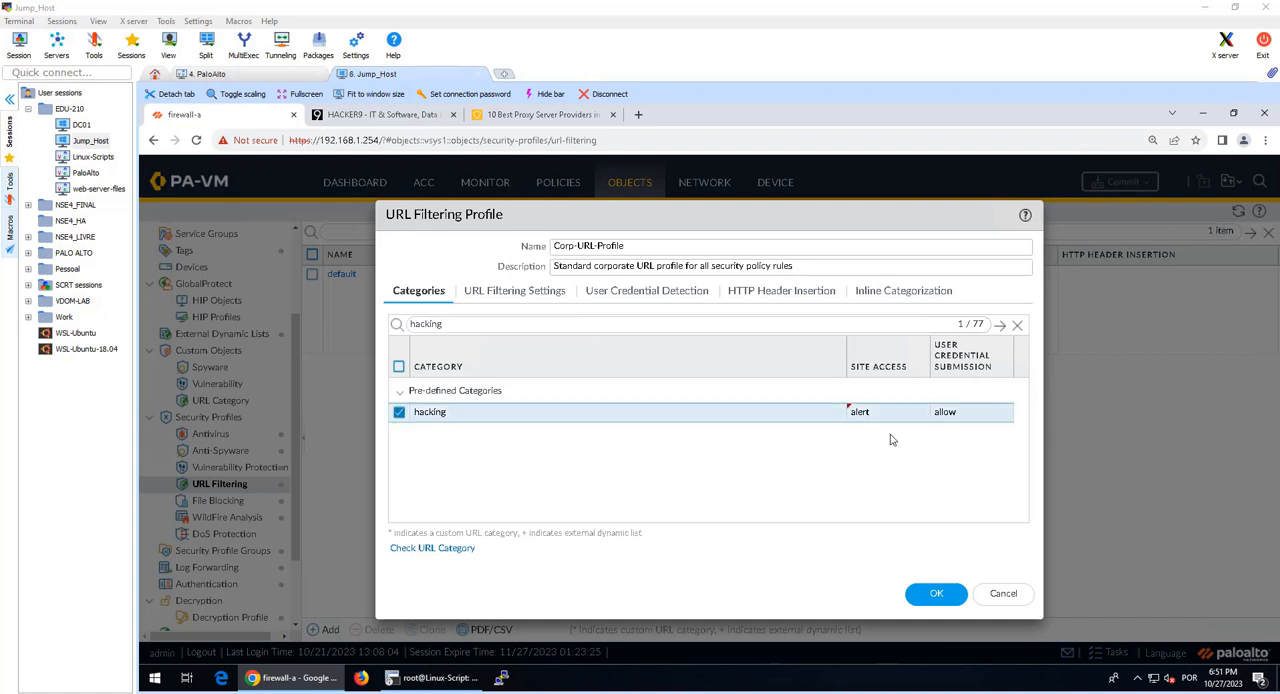
{"action": "left_click", "coordinate": [867, 469]}
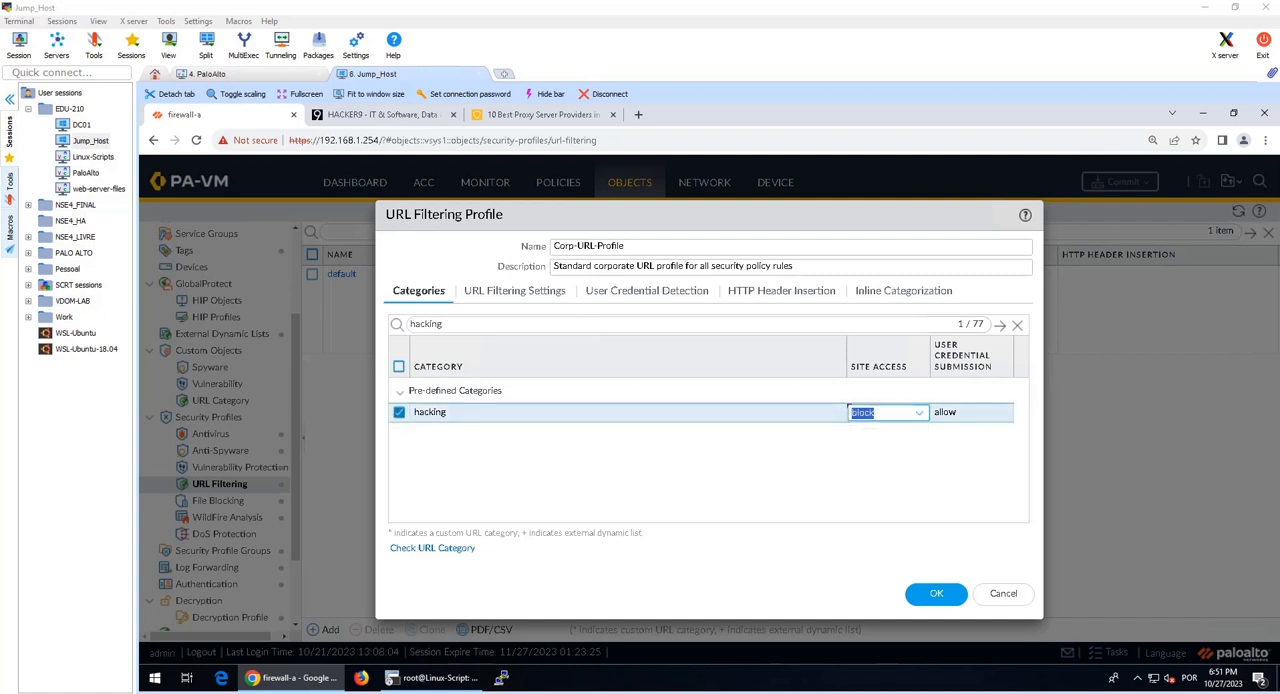
Step: Filter the categories for high-risk and set its Site Access action to block
{"action": "left_click", "coordinate": [676, 327]}
{"action": "double_click", "coordinate": [676, 327]}
{"action": "type", "text": "high-risk"}
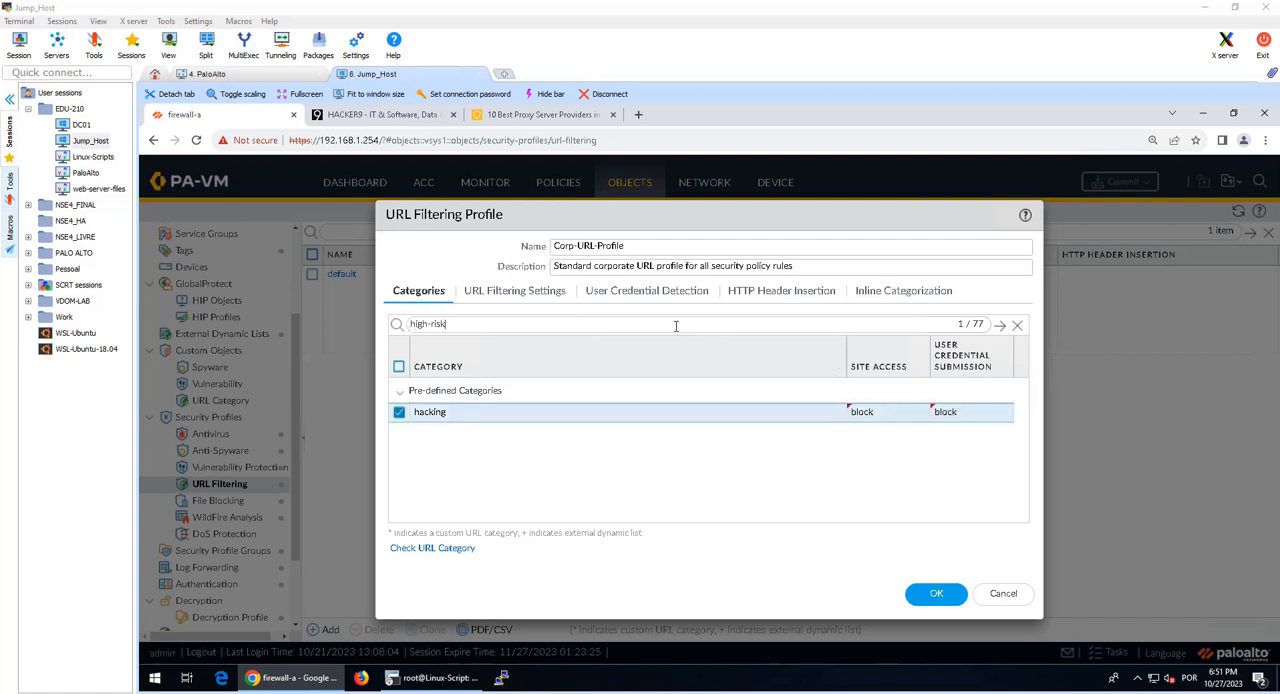
{"action": "key", "text": "Return"}
{"action": "left_click", "coordinate": [868, 421]}
{"action": "left_click", "coordinate": [868, 421]}
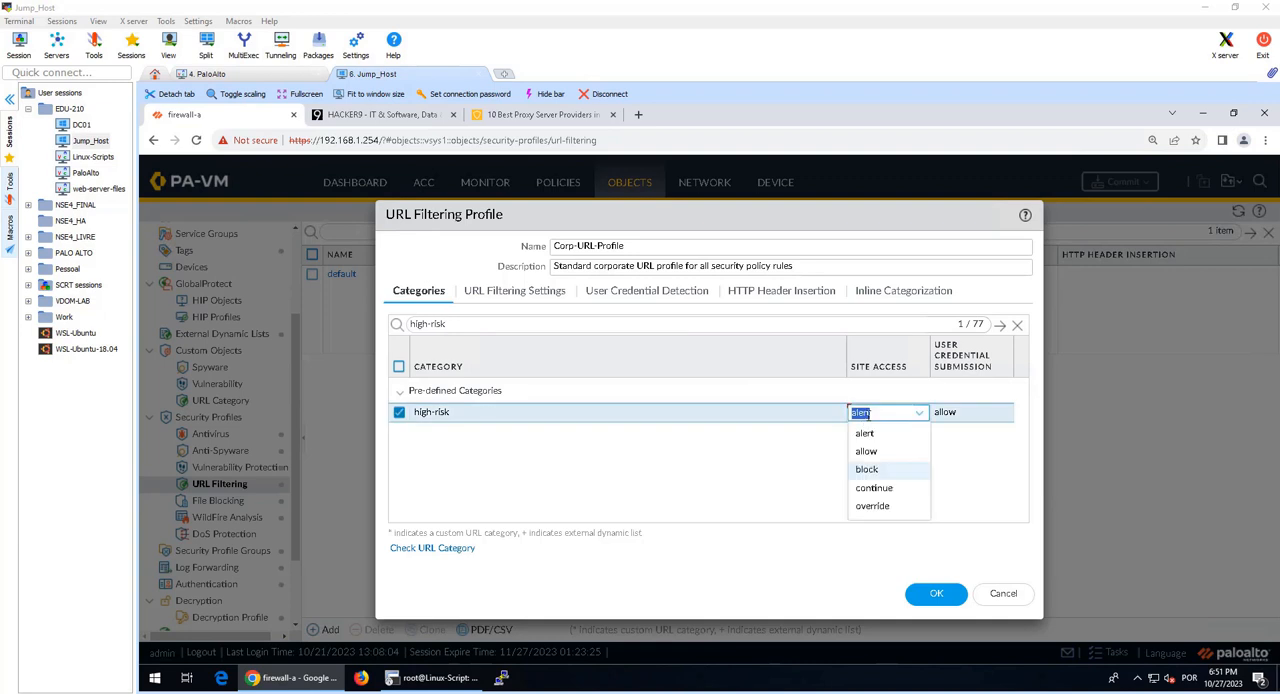
{"action": "left_click", "coordinate": [900, 472]}
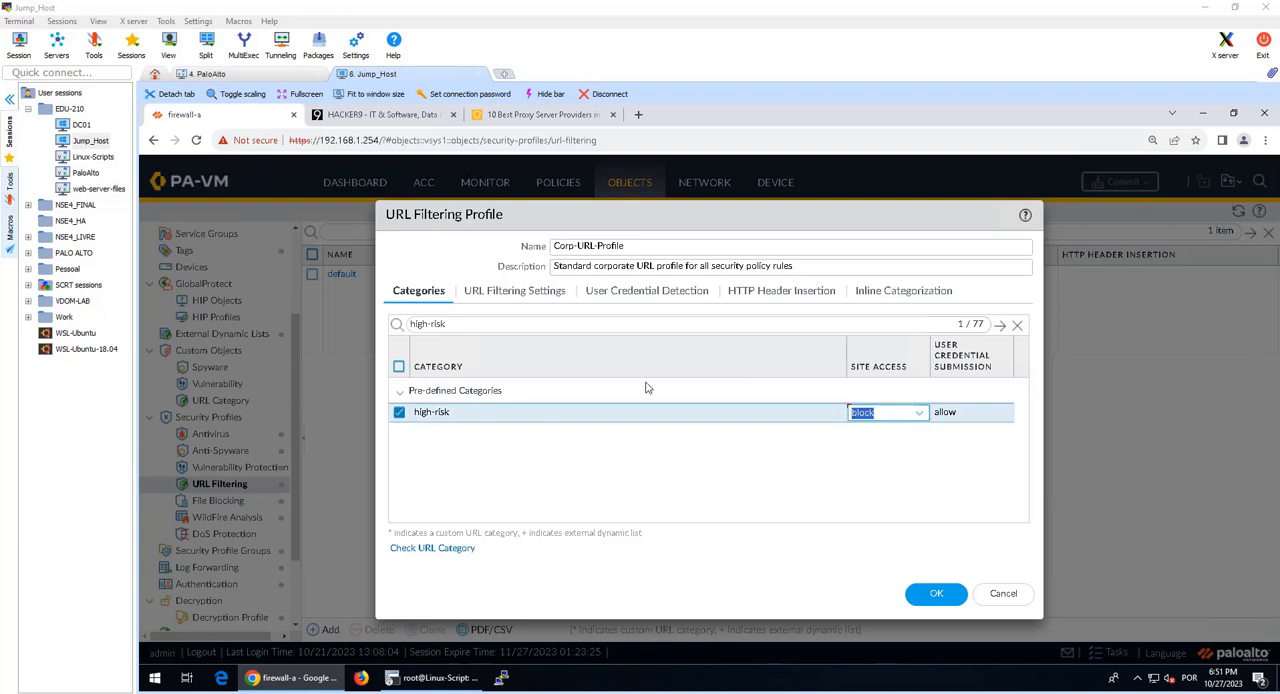
Step: Filter the categories for malware and set its Site Access action to block
{"action": "left_click", "coordinate": [528, 325]}
{"action": "key", "text": "ctrl+a"}
{"action": "left_click", "coordinate": [528, 325]}
{"action": "key", "text": "ctrl+a"}
{"action": "type", "text": "malware"}
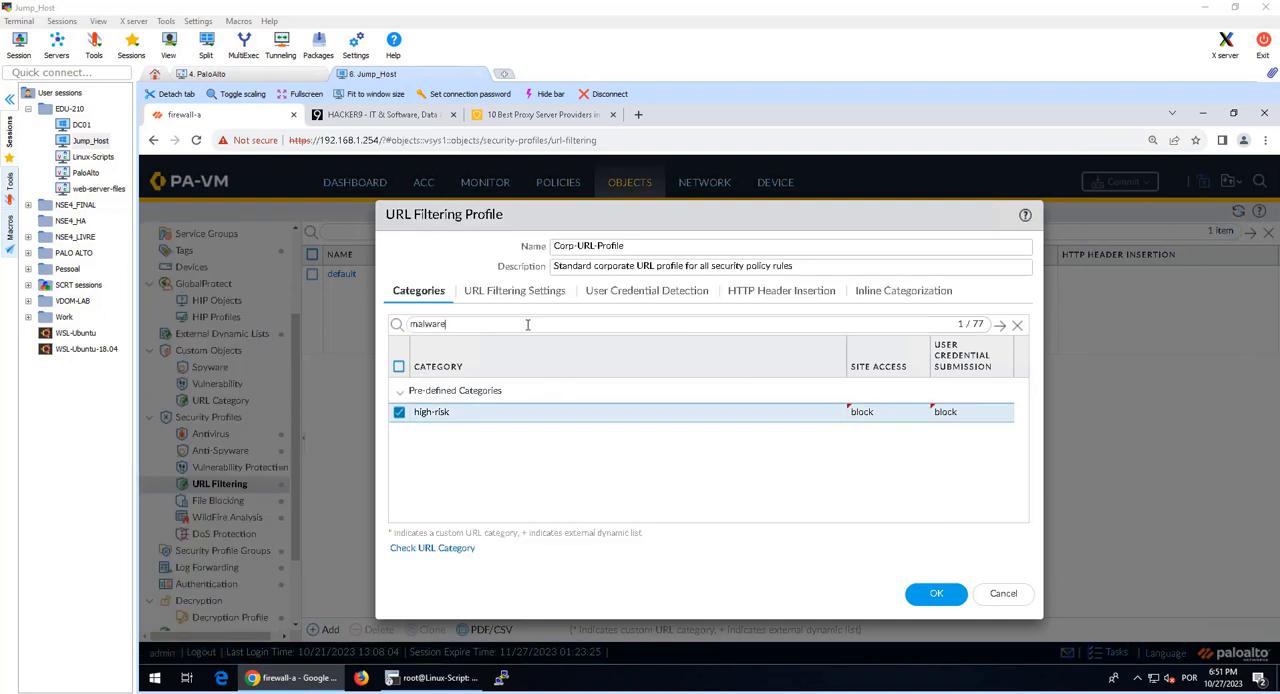
{"action": "key", "text": "Return"}
{"action": "left_click", "coordinate": [860, 424]}
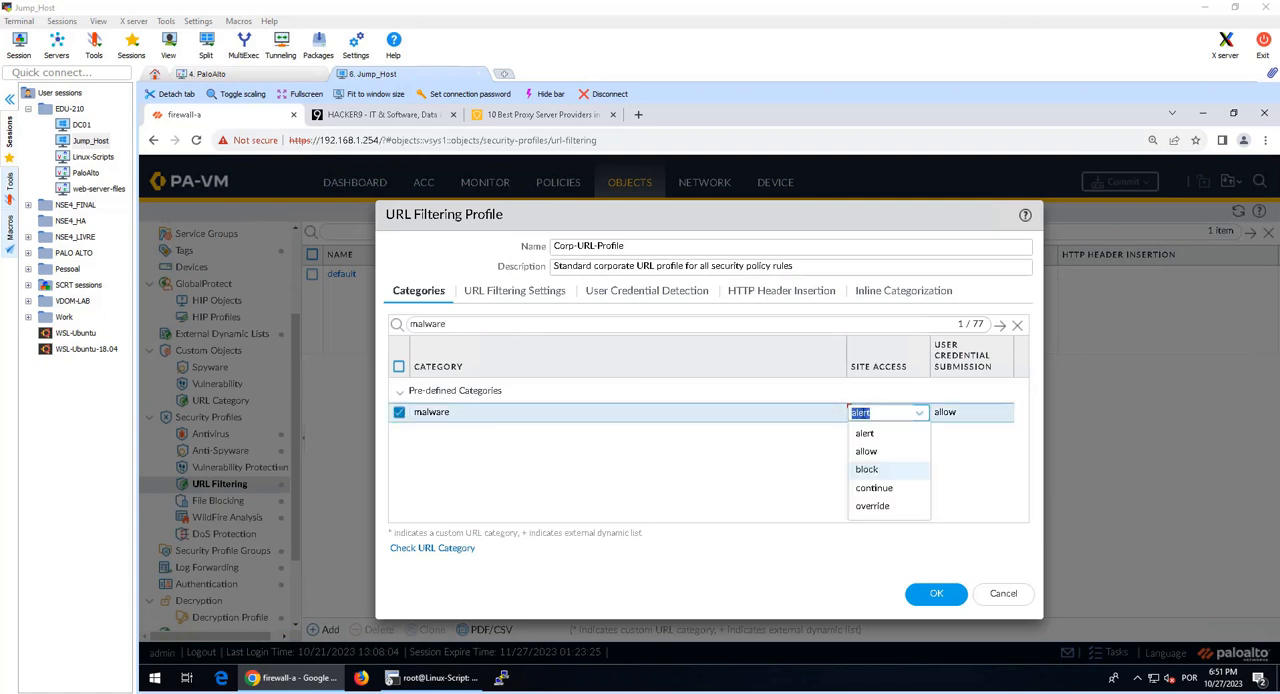
{"action": "left_click", "coordinate": [891, 470]}
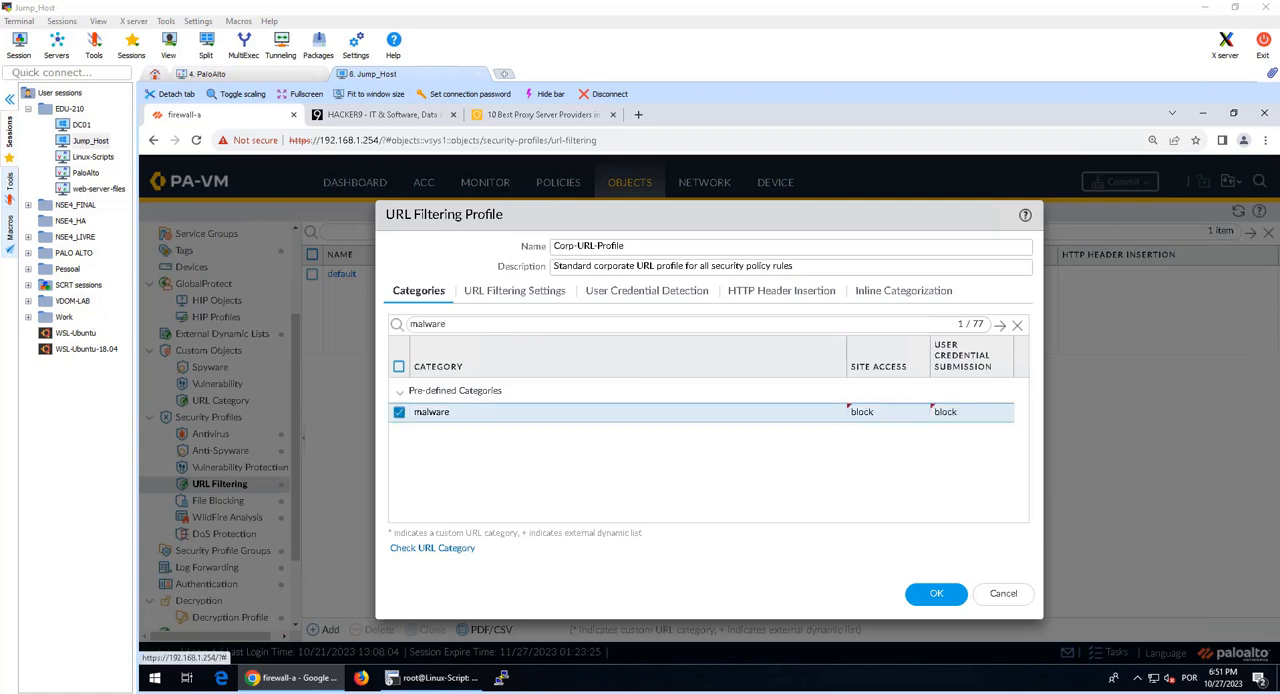
Step: Filter the categories for nudity and set its Site Access action to block
{"action": "left_click", "coordinate": [601, 323]}
{"action": "key", "text": "ctrl+a"}
{"action": "type", "text": "nudity"}
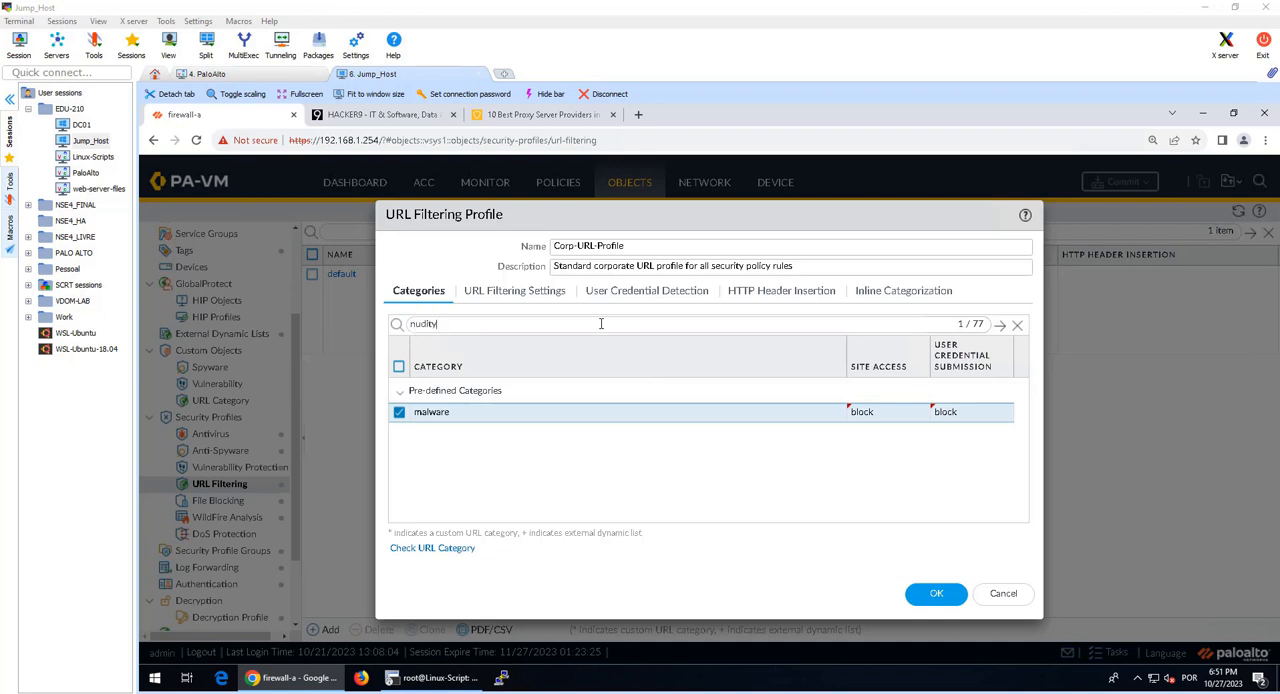
{"action": "key", "text": "Return"}
{"action": "left_click", "coordinate": [883, 424]}
{"action": "left_click", "coordinate": [885, 468]}
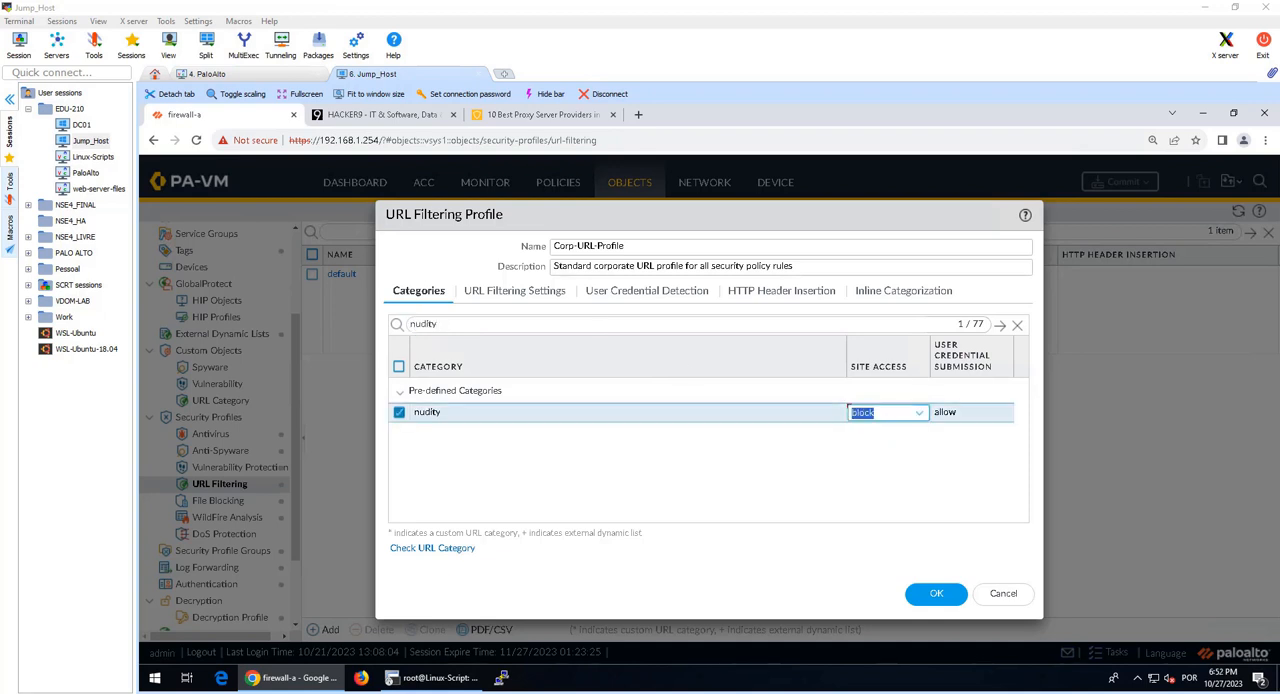
Step: Filter the categories for parked and set its Site Access action to block
{"action": "left_click", "coordinate": [626, 318]}
{"action": "key", "text": "ctrl+a"}
{"action": "type", "text": "parked"}
{"action": "key", "text": "Return"}
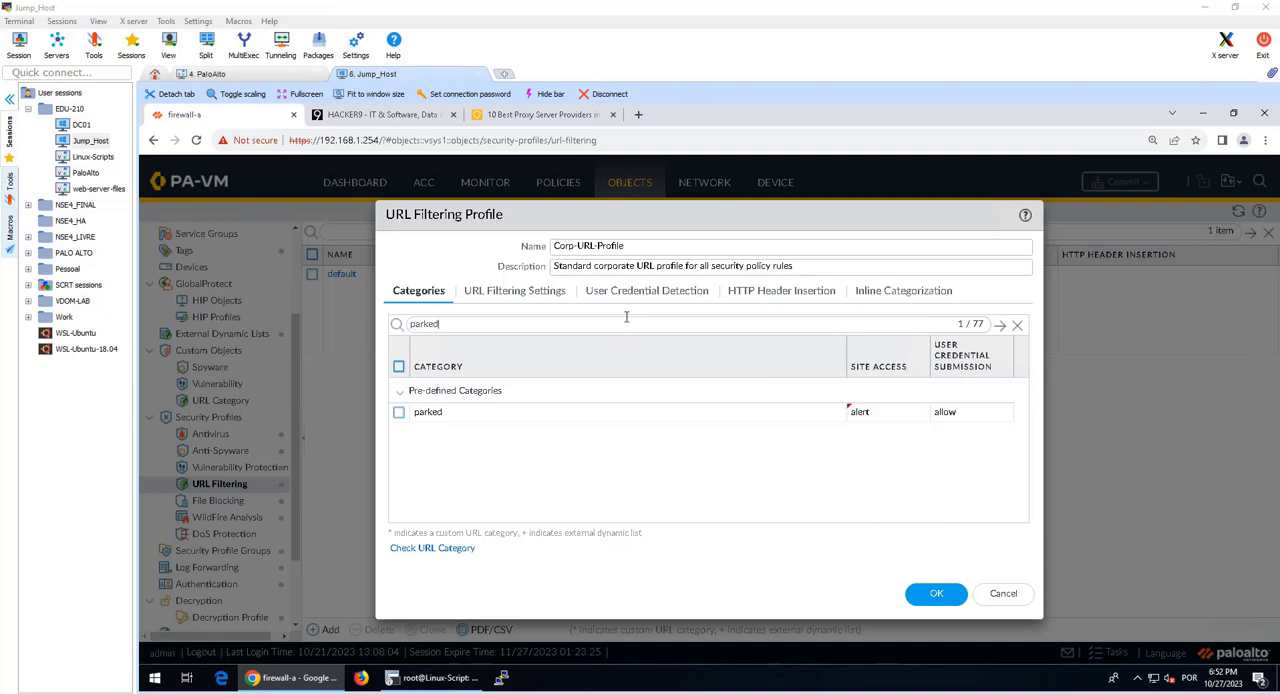
{"action": "left_click", "coordinate": [870, 412]}
{"action": "left_click", "coordinate": [885, 468]}
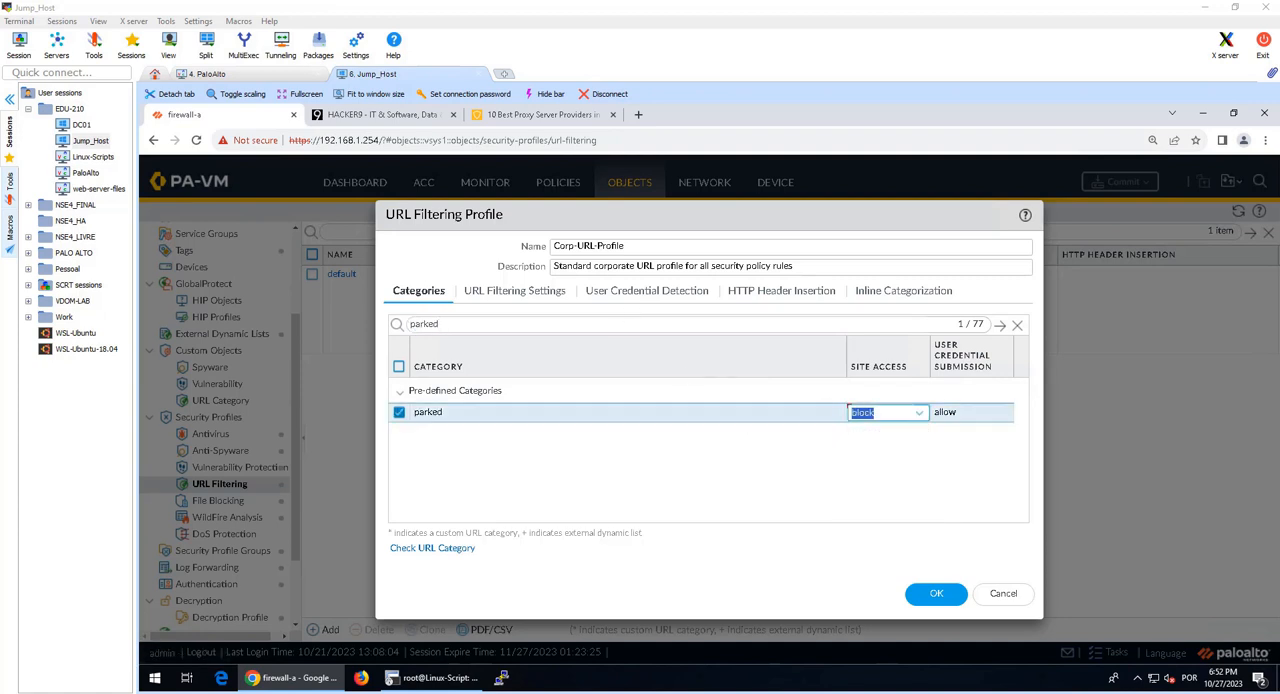
Step: Filter the categories for peer-to-peer and set its Site Access action to block
{"action": "left_click", "coordinate": [575, 323]}
{"action": "key", "text": "ctrl+a"}
{"action": "type", "text": "peer-to-peer"}
{"action": "key", "text": "Return"}
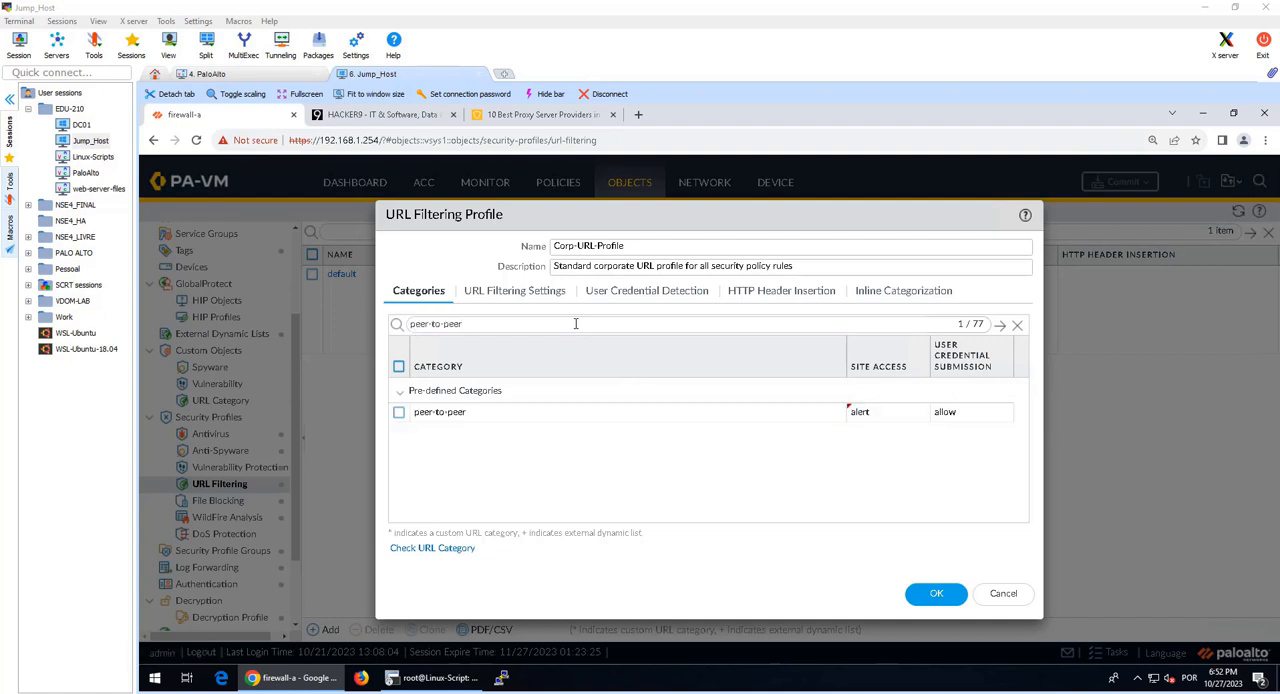
{"action": "left_click", "coordinate": [860, 412]}
{"action": "left_click", "coordinate": [870, 468]}
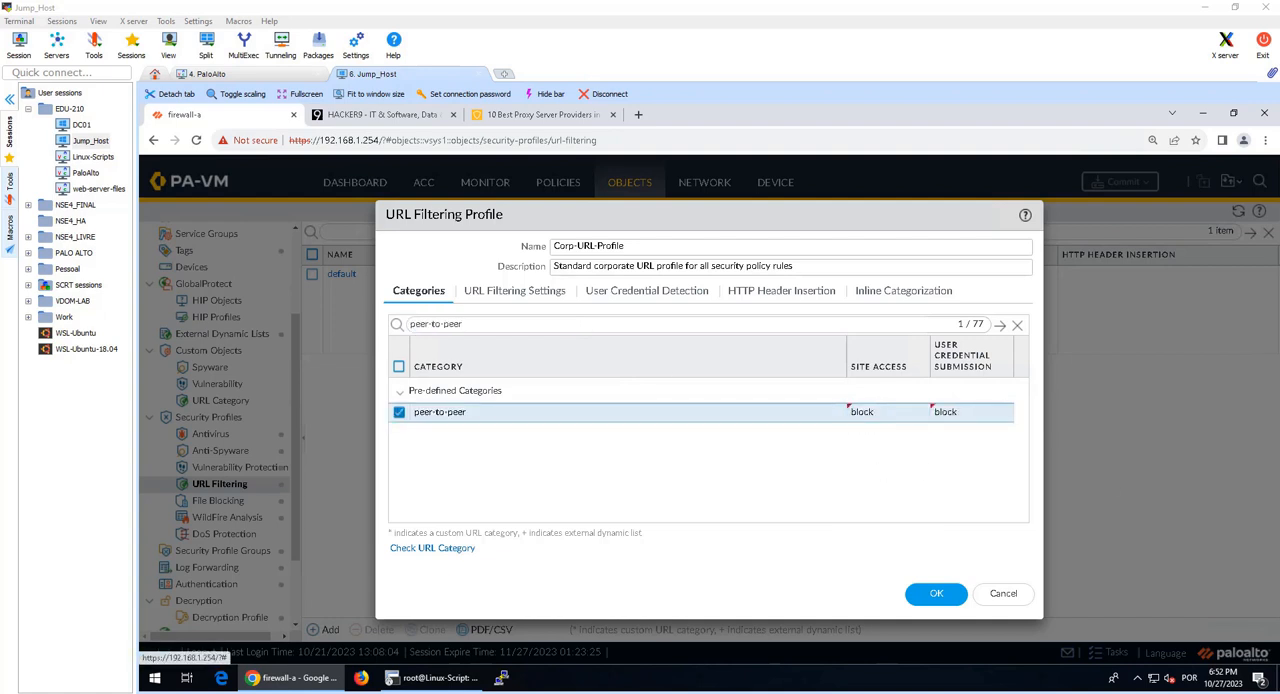
Step: Filter the categories for phishing and set its Site Access action to block
{"action": "left_click", "coordinate": [507, 323]}
{"action": "key", "text": "ctrl+a"}
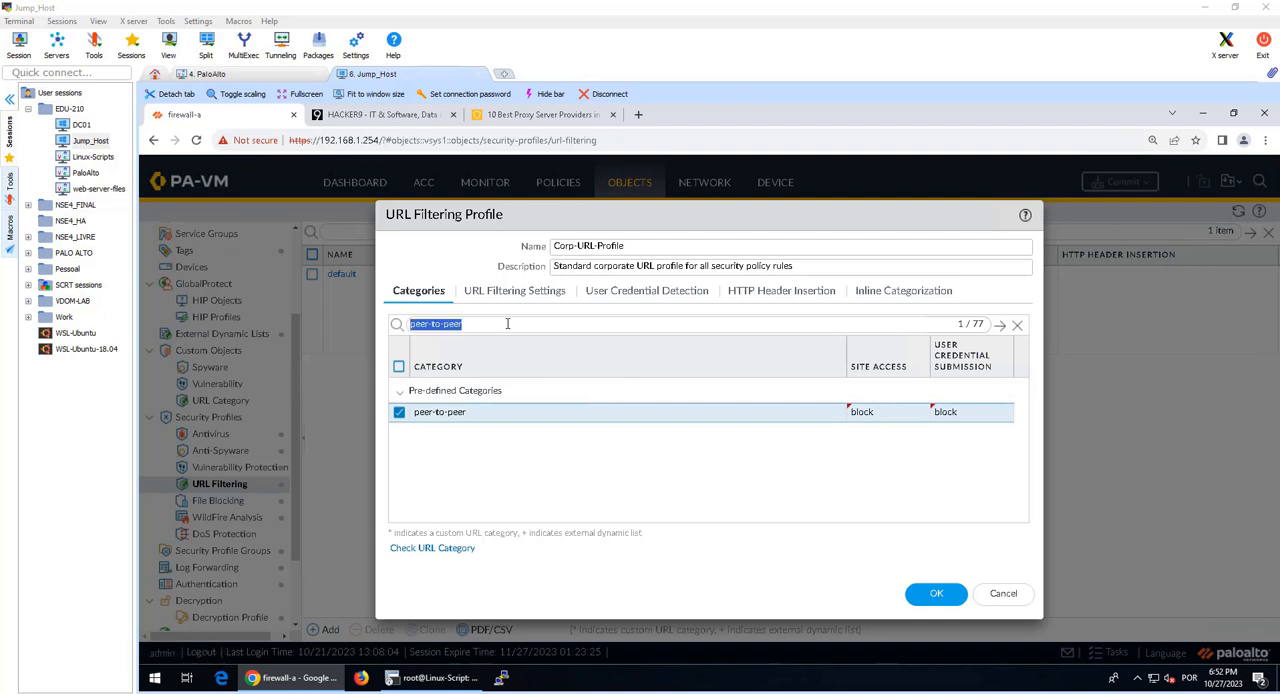
{"action": "type", "text": "phishing"}
{"action": "key", "text": "Return"}
{"action": "left_click", "coordinate": [858, 414]}
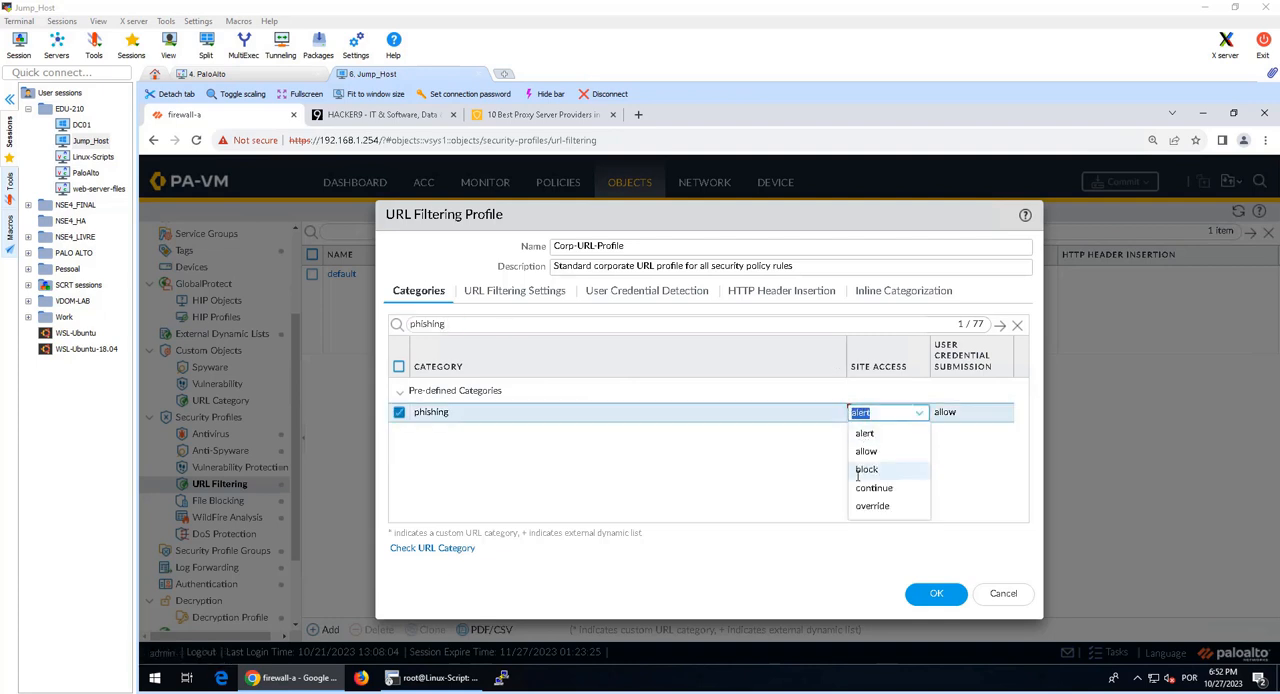
{"action": "left_click", "coordinate": [866, 469]}
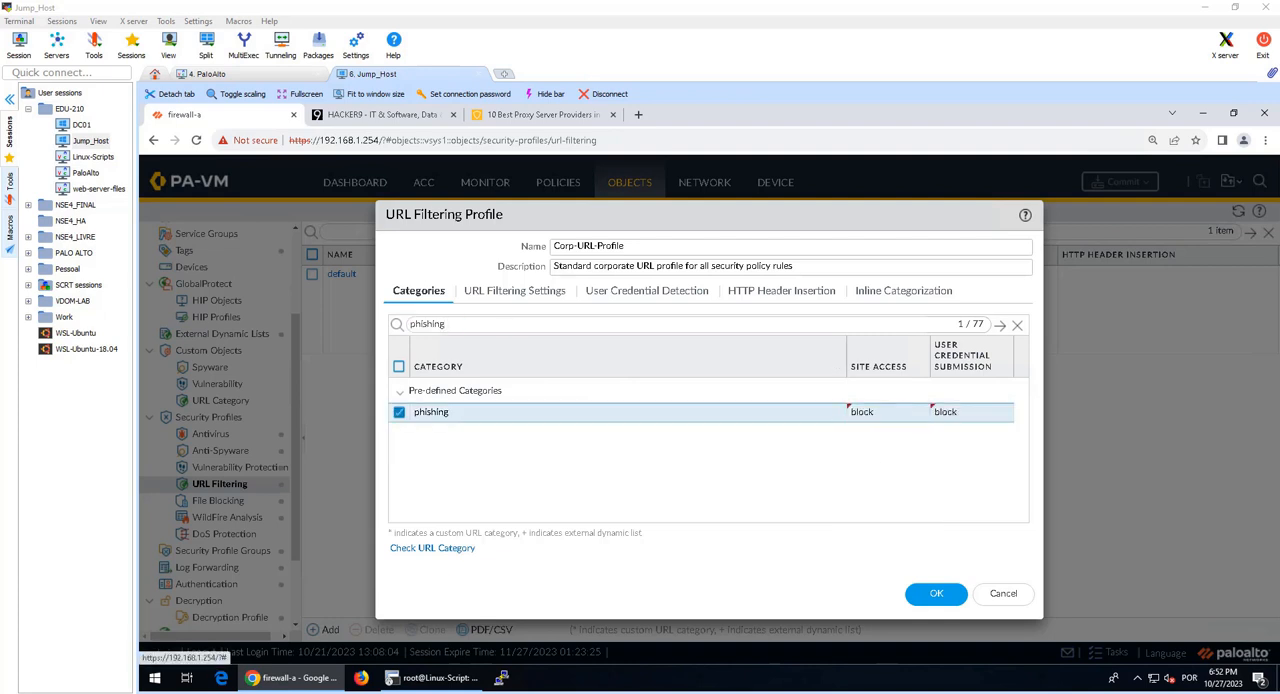
Step: Filter the categories for proxy-avoidance-and-anonymizers and set its Site Access action to block
{"action": "left_click", "coordinate": [546, 323]}
{"action": "key", "text": "ctrl+a"}
{"action": "type", "text": "proxy-avoidance-and-anonymizers"}
{"action": "key", "text": "Return"}
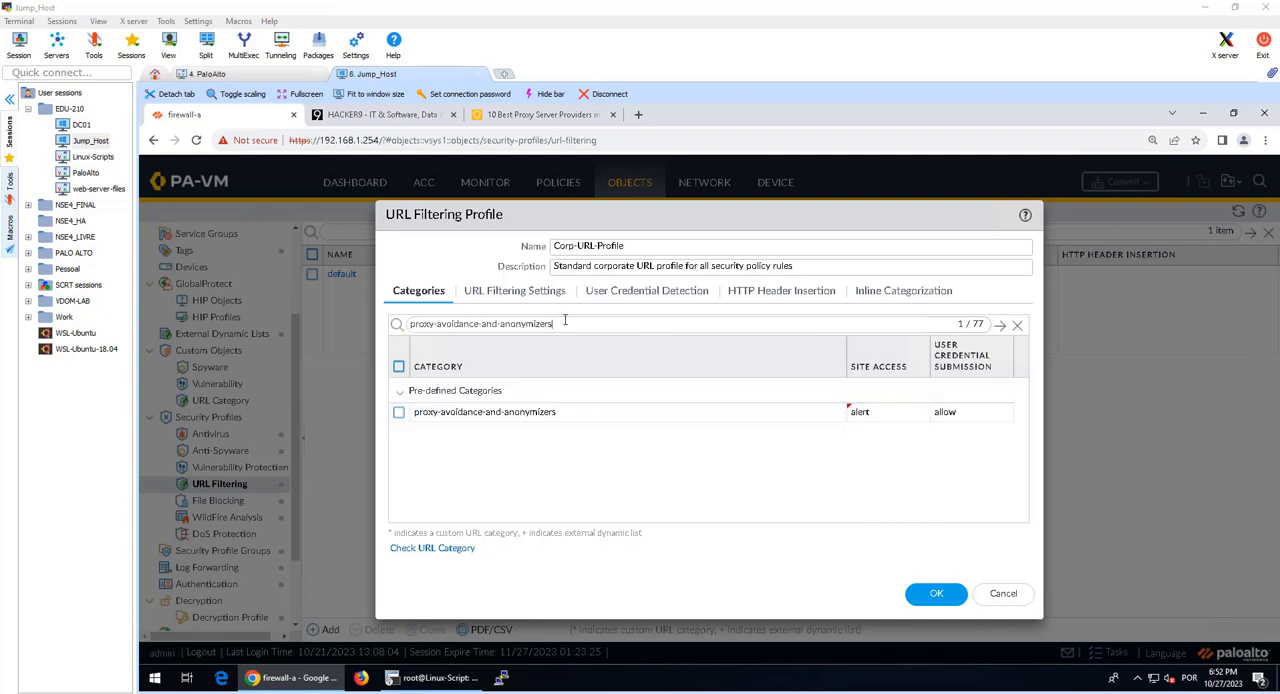
{"action": "left_click", "coordinate": [860, 414]}
{"action": "left_click", "coordinate": [868, 469]}
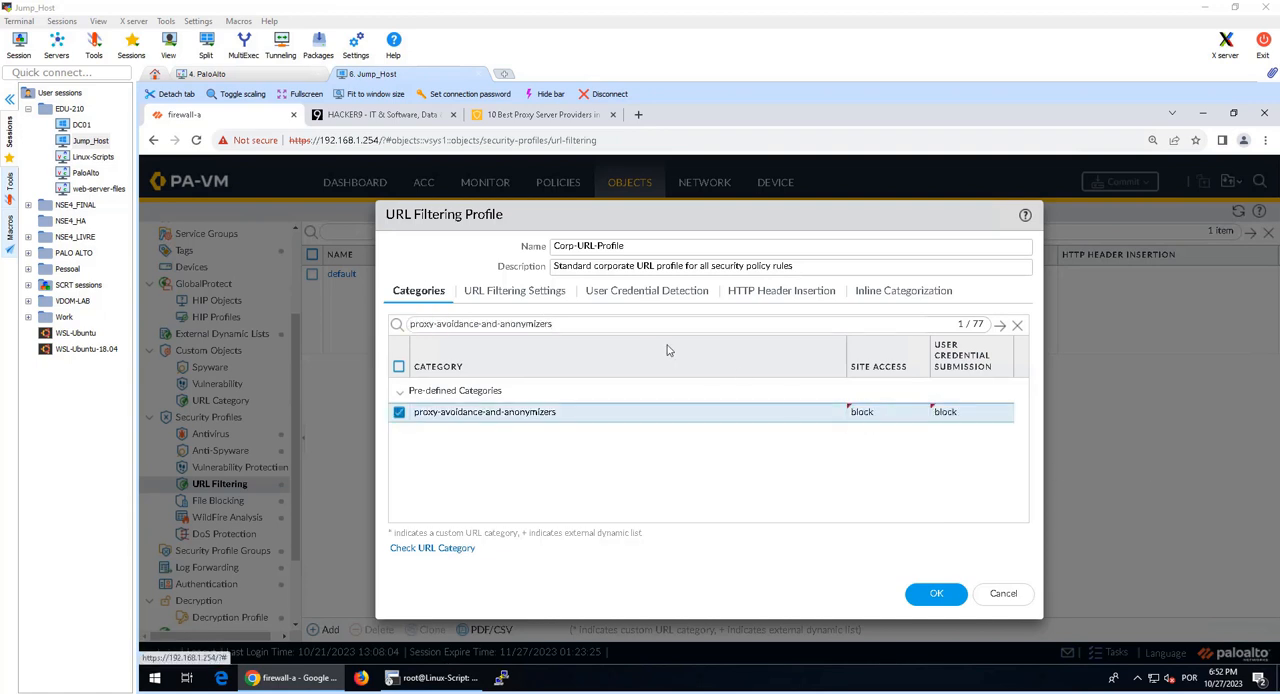
Step: Filter the categories for questionable and set its Site Access action to block
{"action": "key", "text": "ctrl+a"}
{"action": "type", "text": "questionable"}
{"action": "key", "text": "Return"}
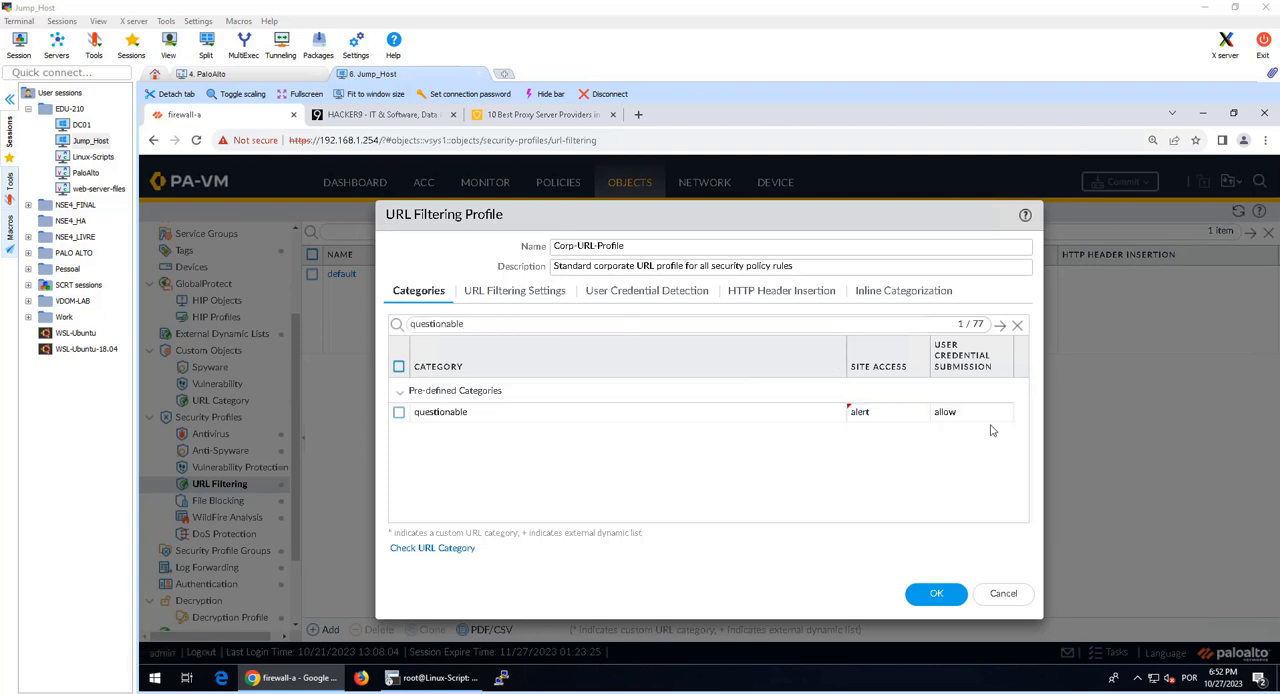
{"action": "left_click", "coordinate": [858, 413]}
{"action": "left_click", "coordinate": [900, 487]}
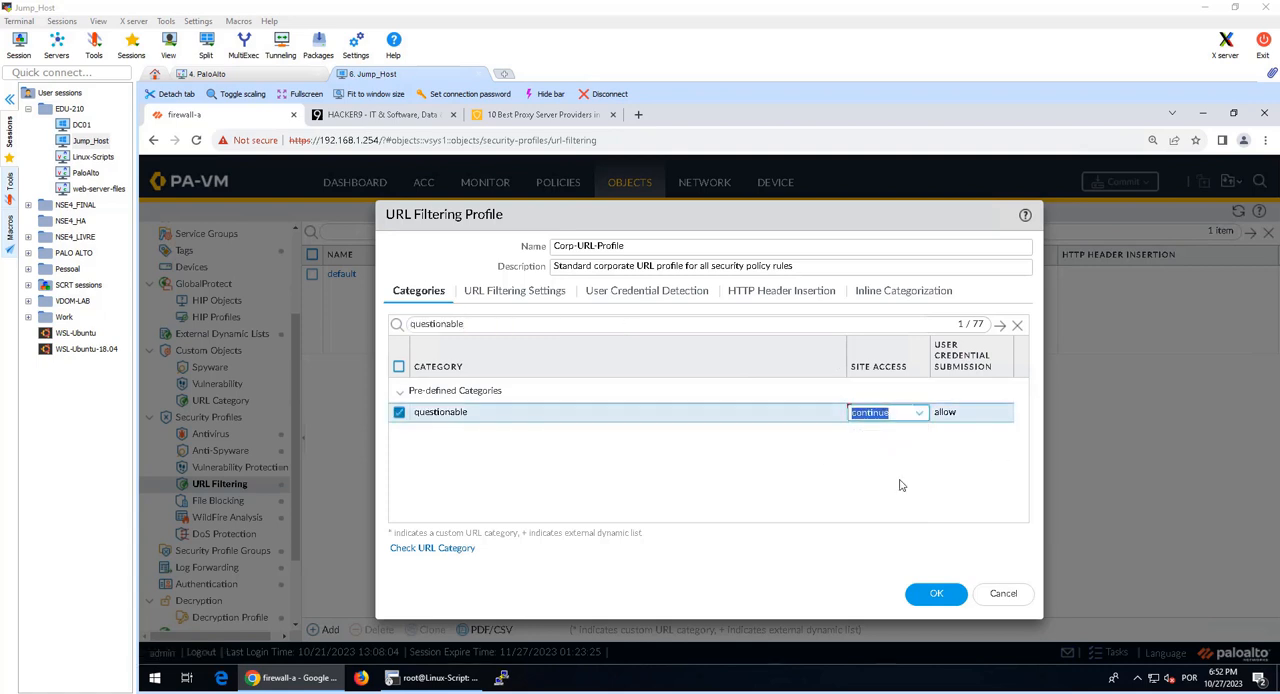
{"action": "left_click", "coordinate": [919, 424]}
{"action": "left_click", "coordinate": [884, 470]}
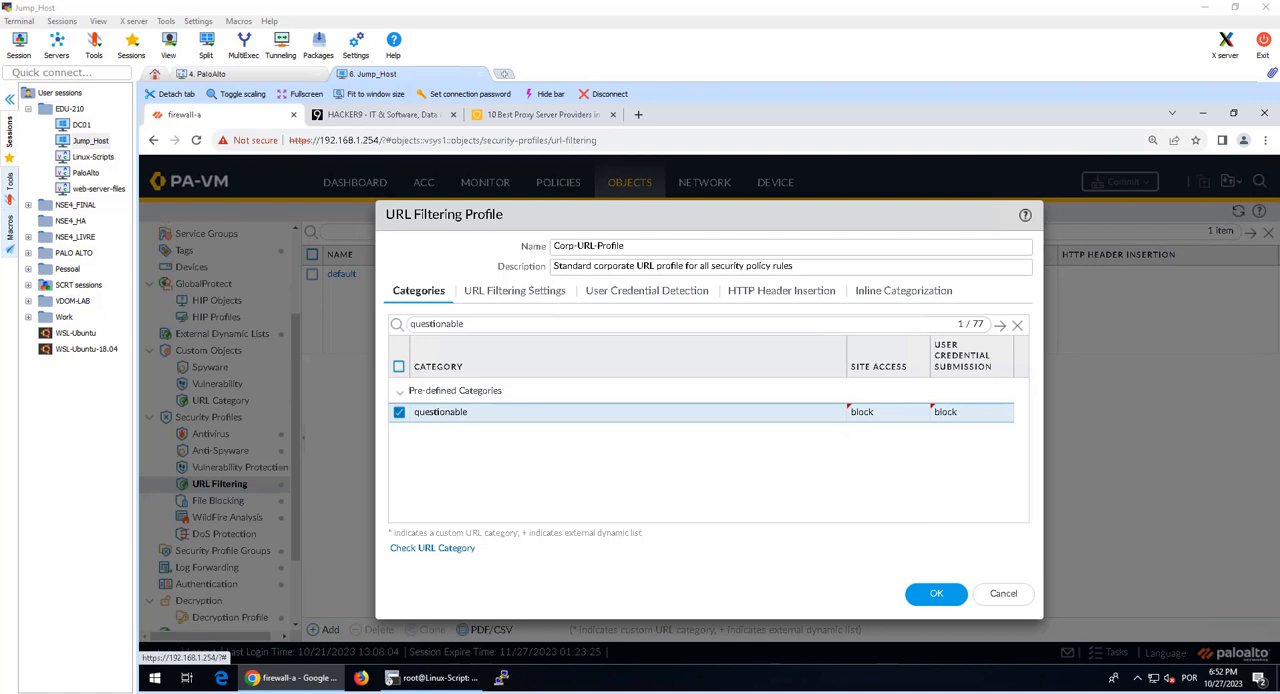
Step: Filter the categories for unknown and set its Site Access action to block
{"action": "left_click", "coordinate": [575, 327]}
{"action": "key", "text": "ctrl+a"}
{"action": "type", "text": "unknown"}
{"action": "key", "text": "Return"}
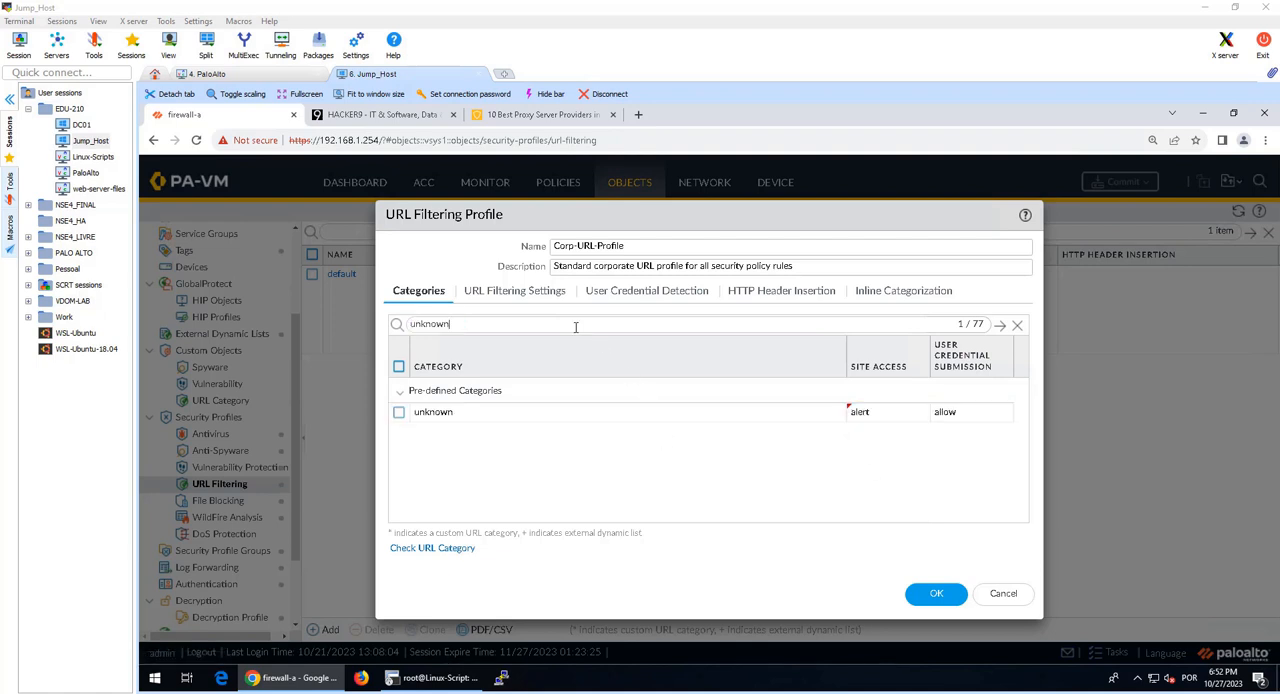
{"action": "left_click", "coordinate": [862, 413]}
{"action": "left_click", "coordinate": [866, 471]}
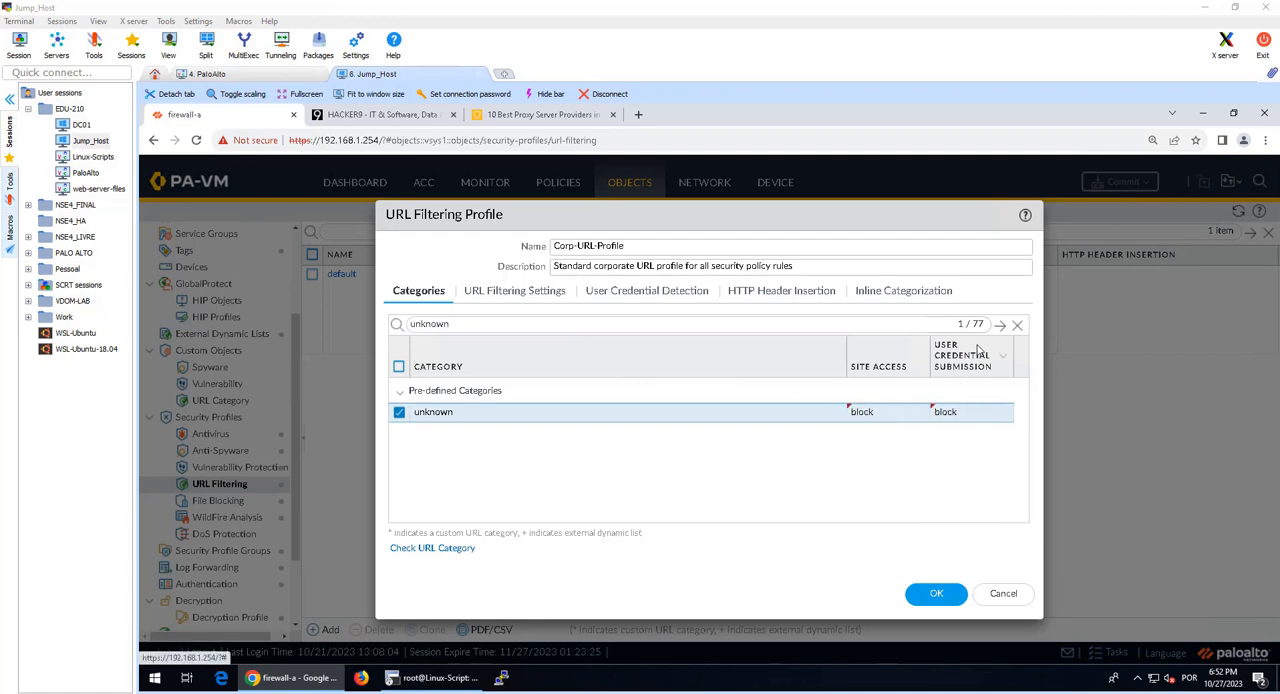
Step: Check the Site Access action of the hacking category, clear the filter and save Corp-URL-Profile
{"action": "left_click", "coordinate": [1017, 325]}
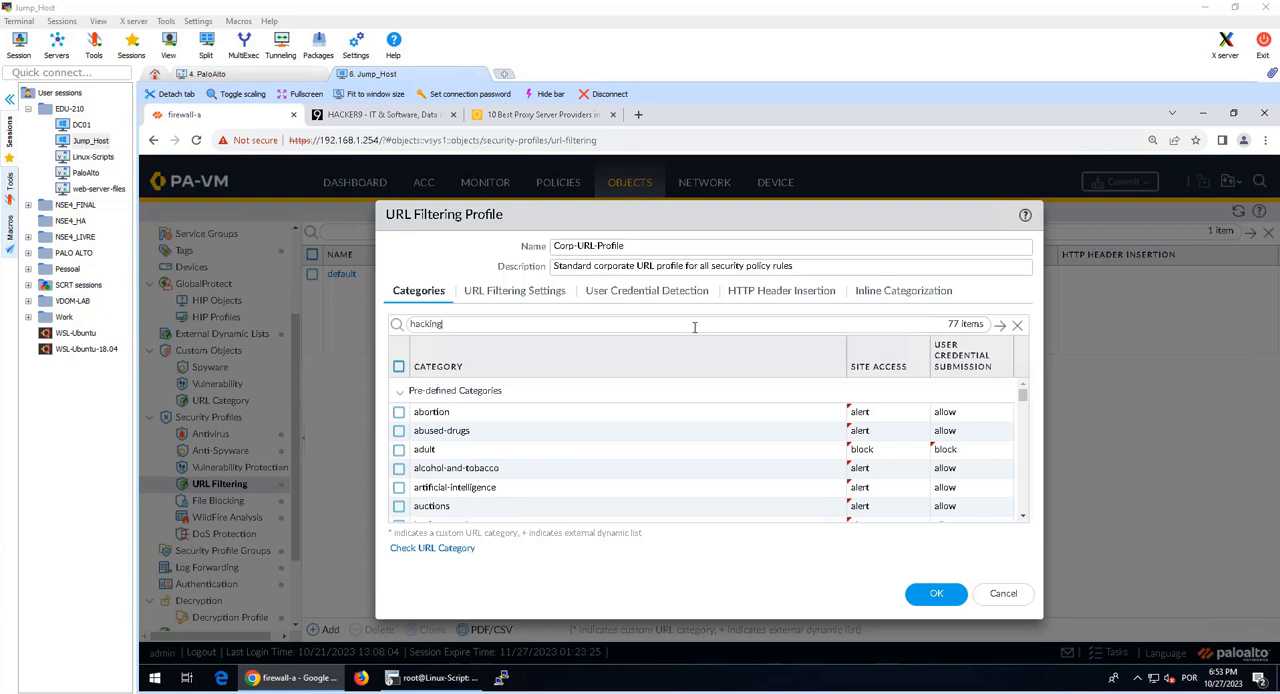
{"action": "key", "text": "Return"}
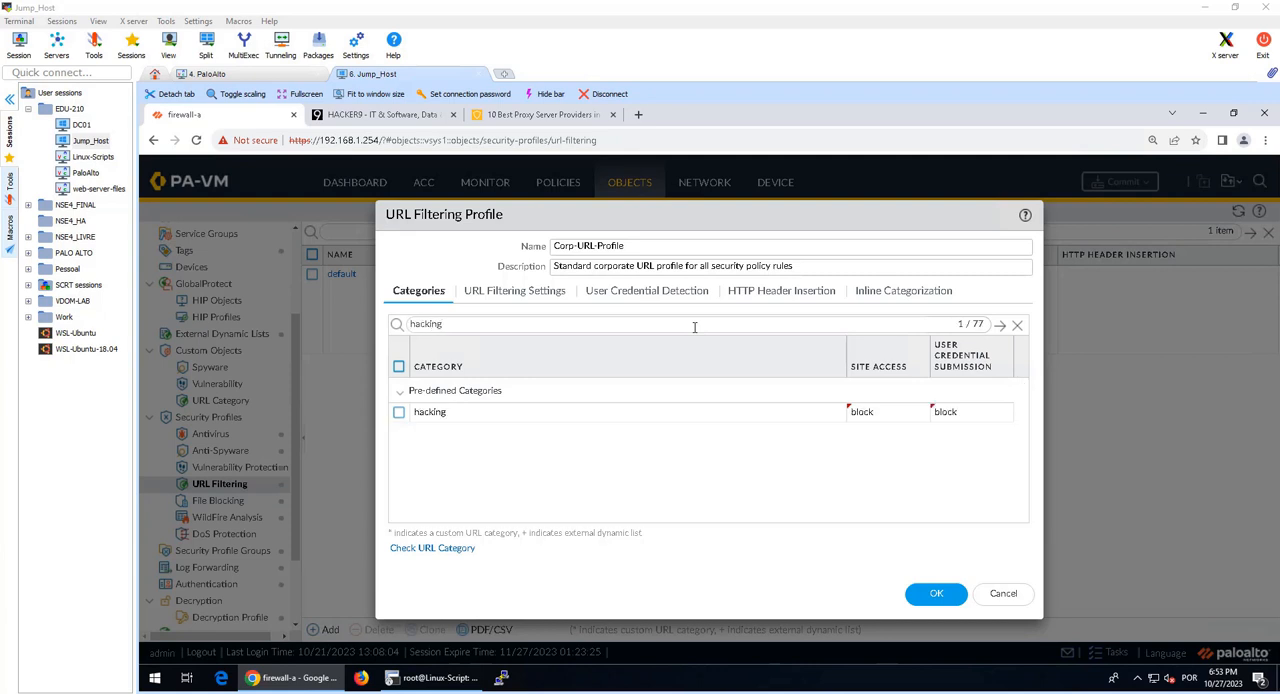
{"action": "left_click", "coordinate": [1017, 325]}
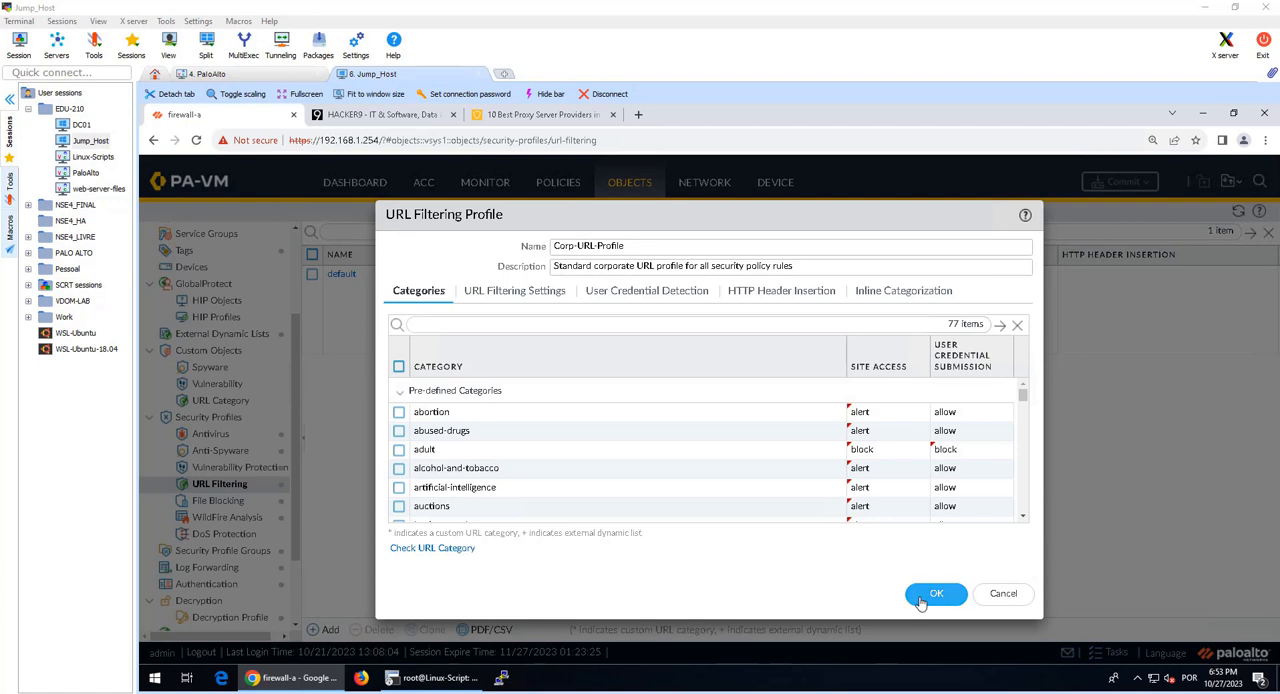
{"action": "left_click", "coordinate": [936, 593]}
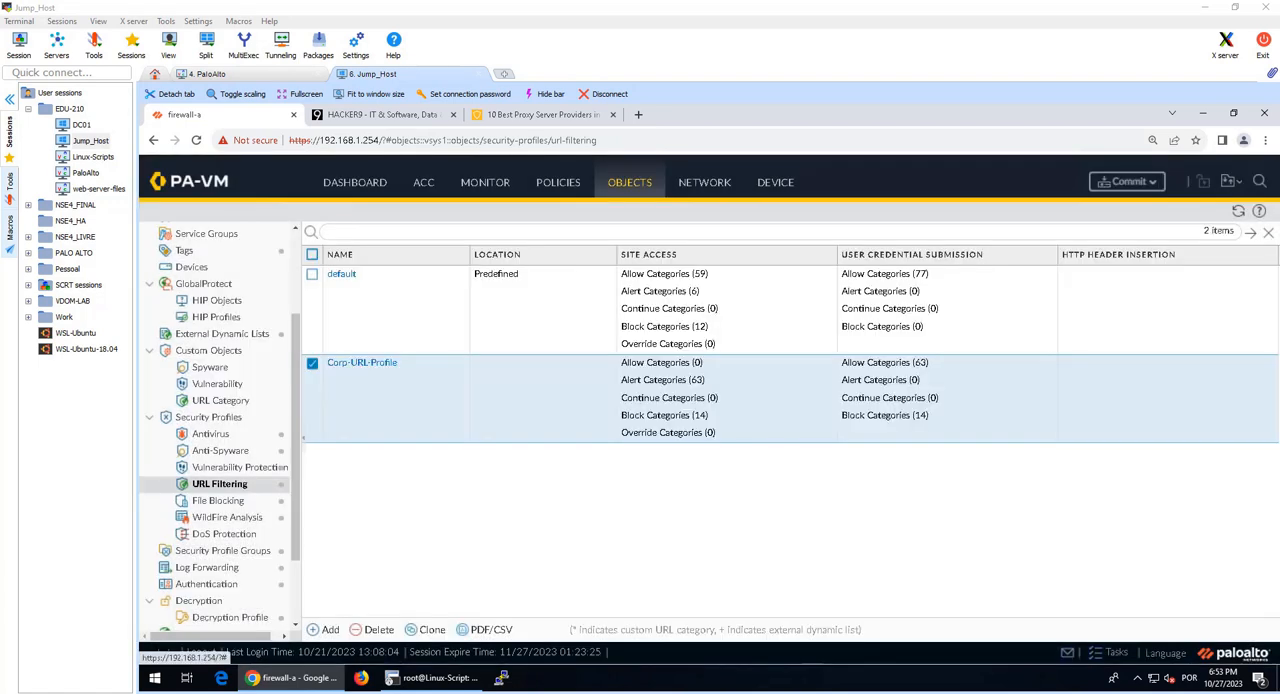
Step: Assign Corp-URL-Profile as the URL Filtering Profile in the Corp-Profiles-Group security profile group and save the group
{"action": "scroll", "coordinate": [257, 580], "scroll_direction": "down", "scroll_amount": 2}
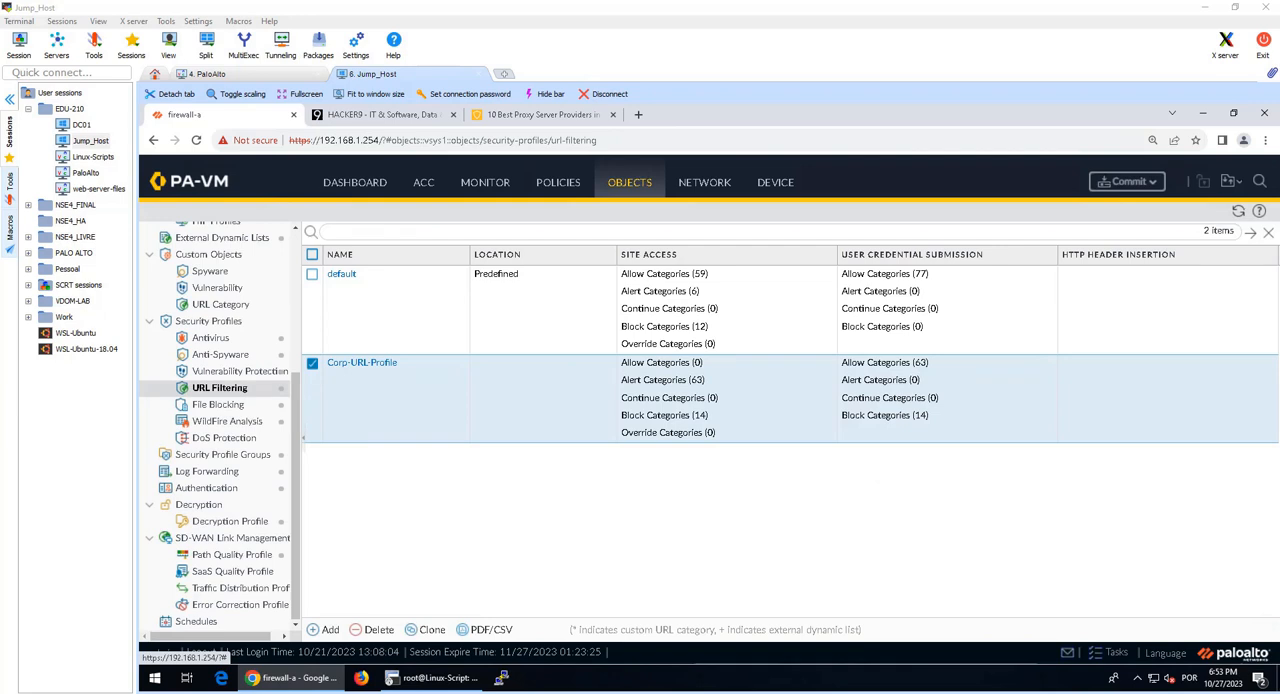
{"action": "left_click", "coordinate": [223, 456]}
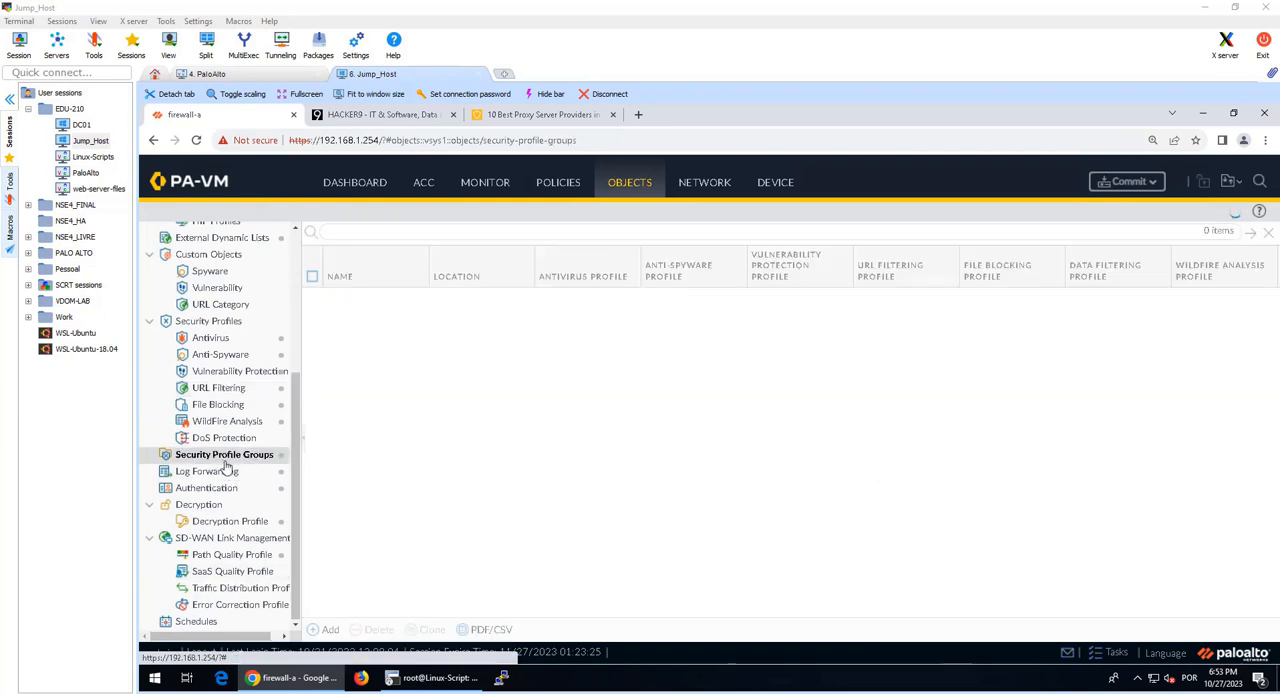
{"action": "left_click", "coordinate": [370, 296]}
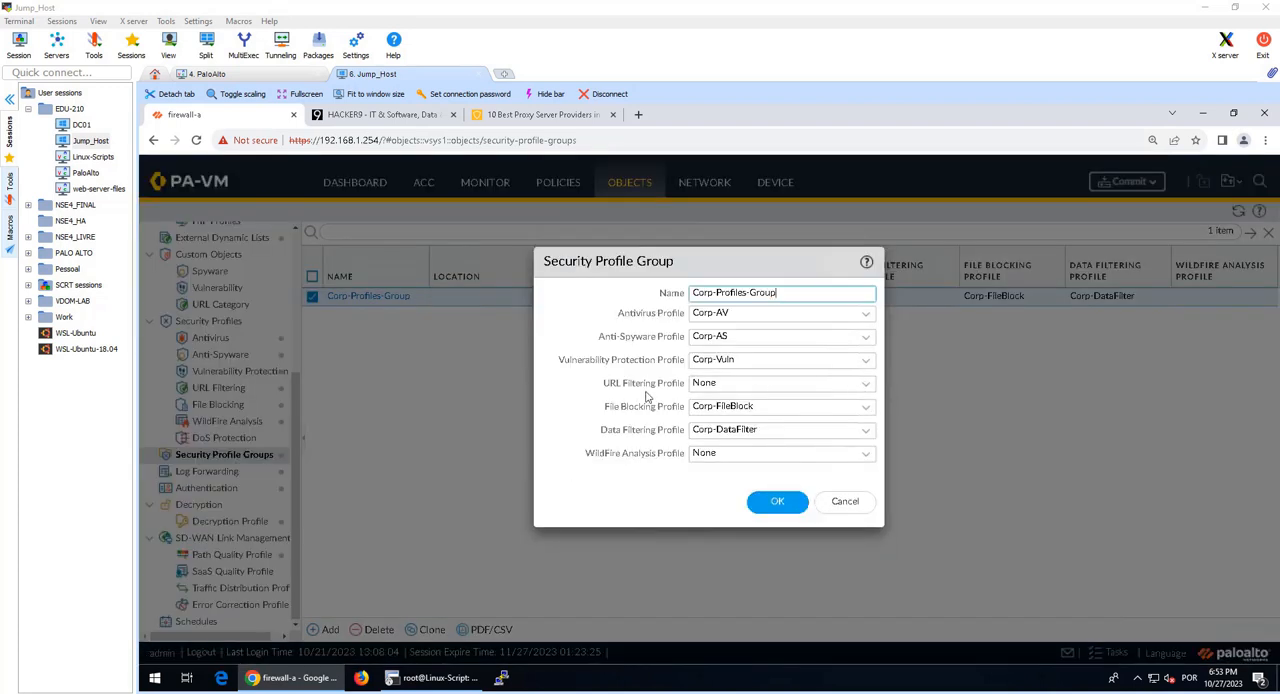
{"action": "left_click", "coordinate": [868, 388]}
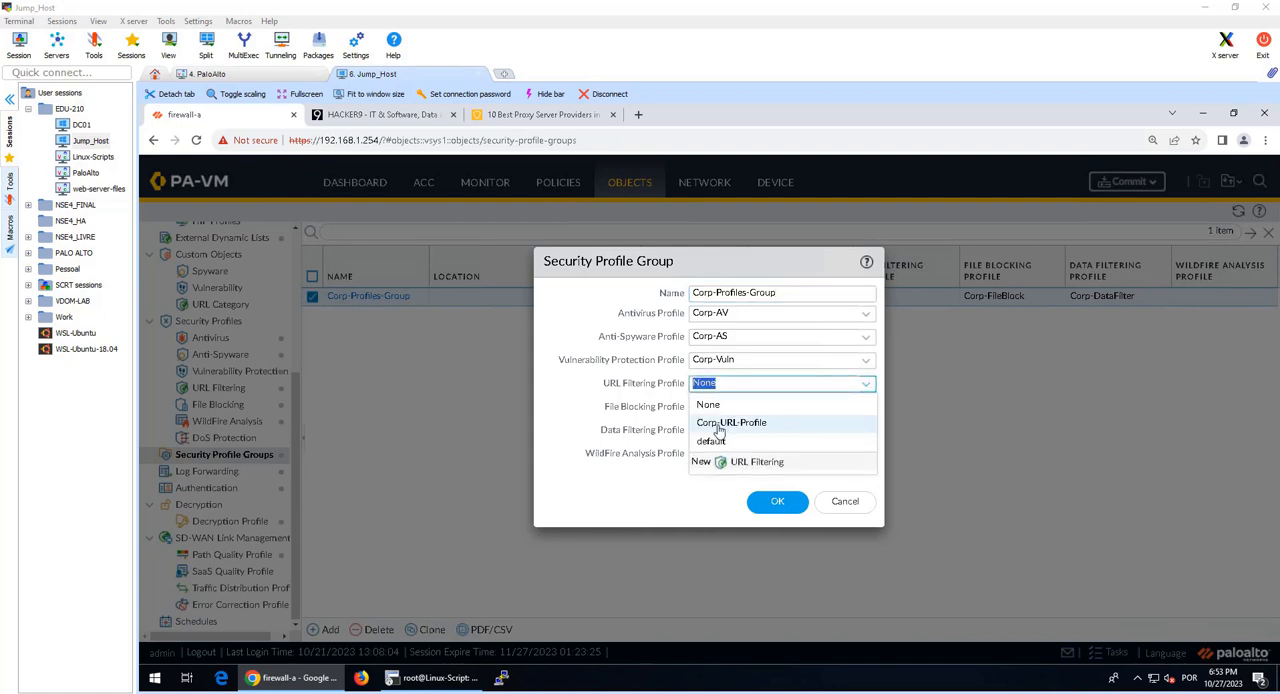
{"action": "left_click", "coordinate": [718, 424]}
{"action": "left_click", "coordinate": [768, 502]}
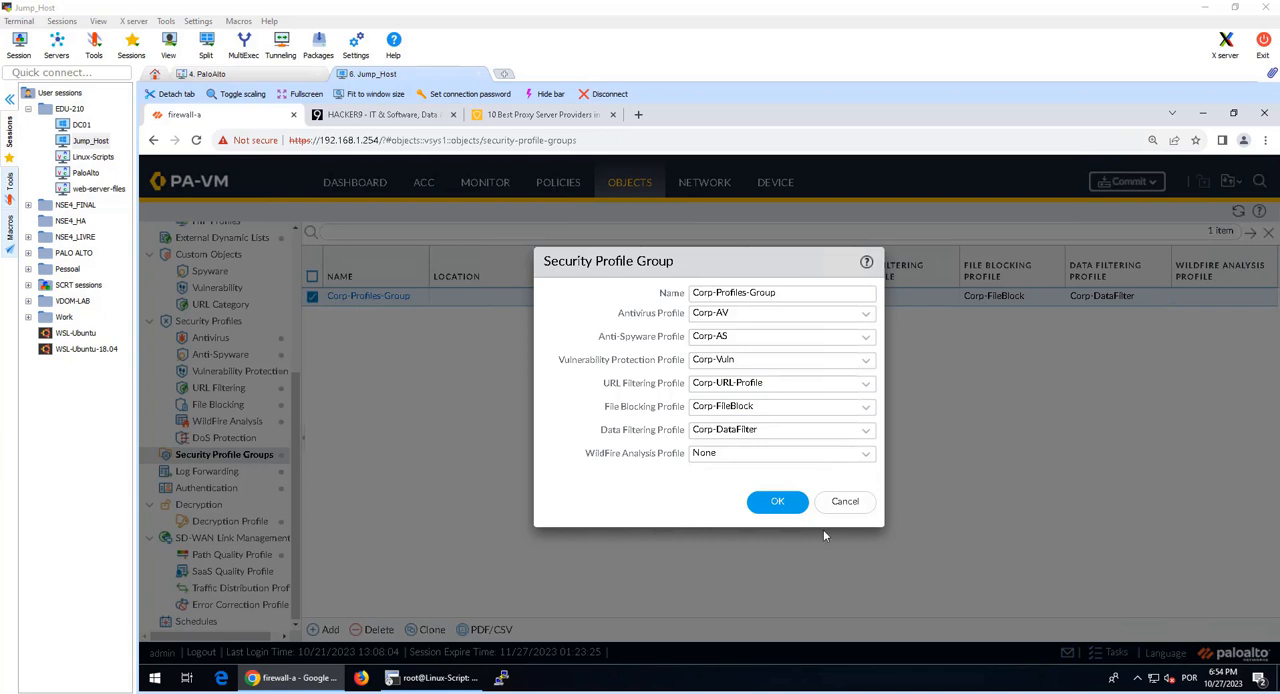
{"action": "left_click", "coordinate": [772, 503]}
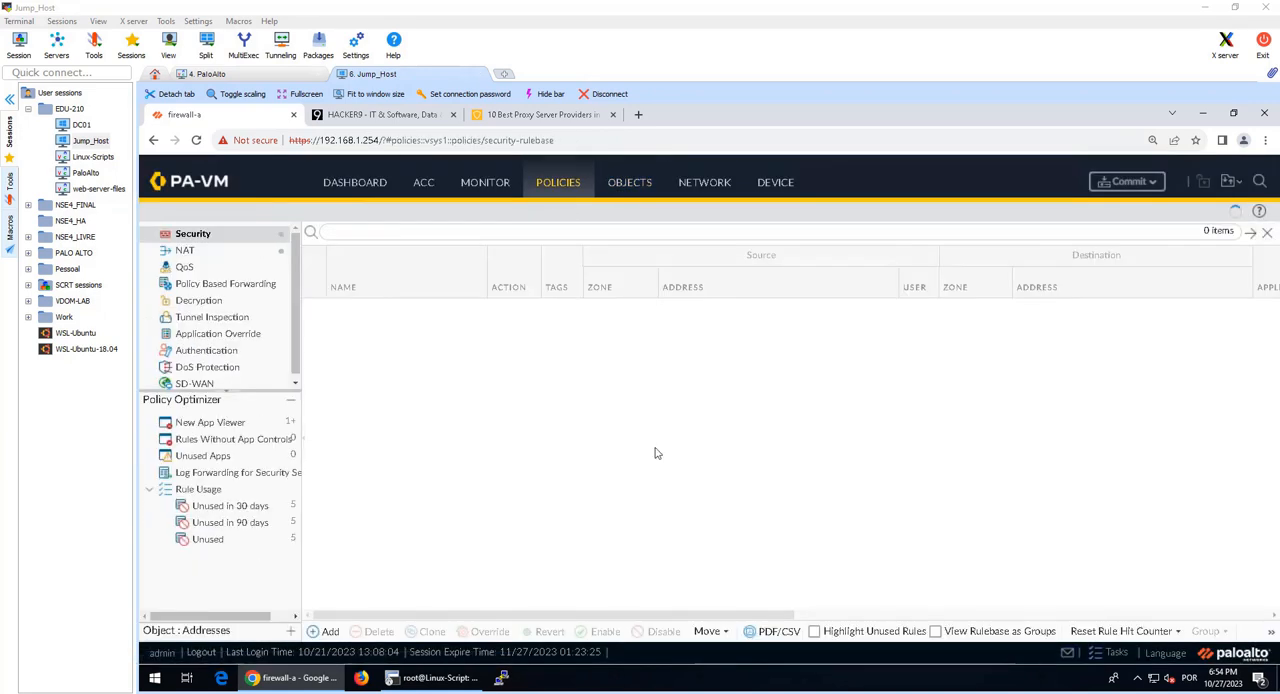
Step: Disable the Block-Bad-URLs rule in the Security policy rulebase
{"action": "left_click", "coordinate": [614, 416]}
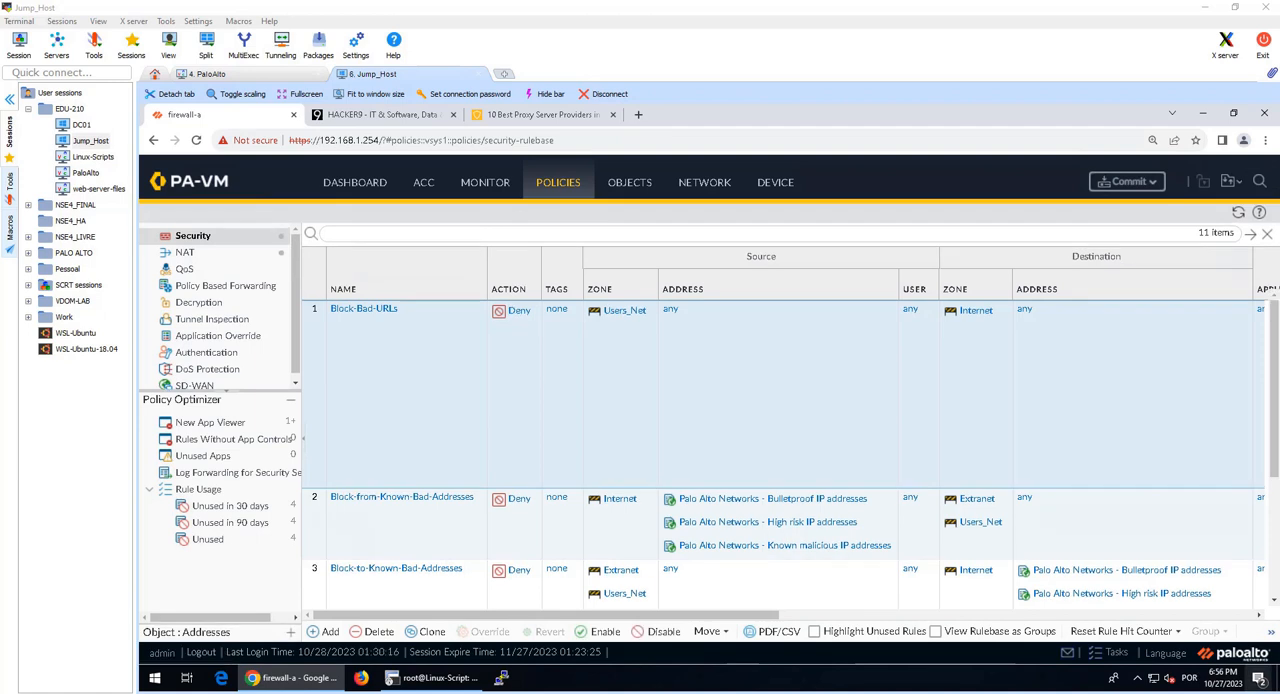
{"action": "left_click", "coordinate": [474, 544]}
{"action": "left_click", "coordinate": [359, 354], "text": "ctrl"}
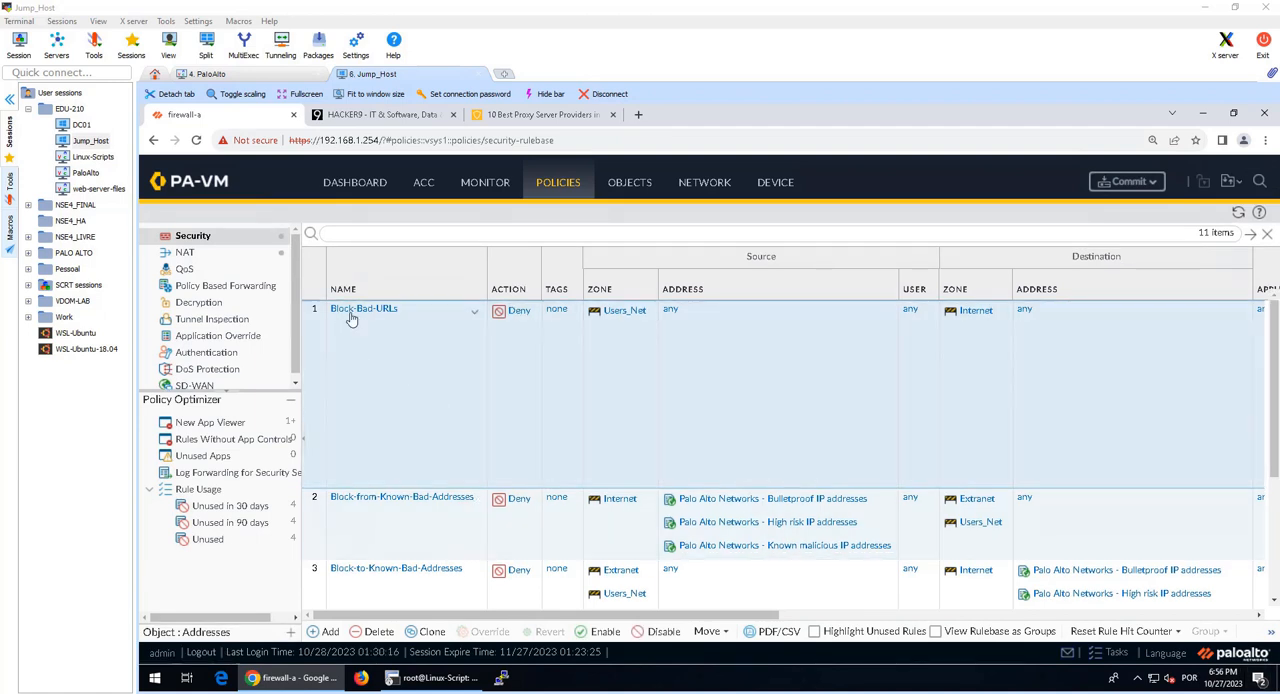
{"action": "mouse_move", "coordinate": [468, 617]}
{"action": "left_mouse_down"}
{"action": "mouse_move", "coordinate": [778, 617]}
{"action": "mouse_move", "coordinate": [466, 617]}
{"action": "left_mouse_up"}
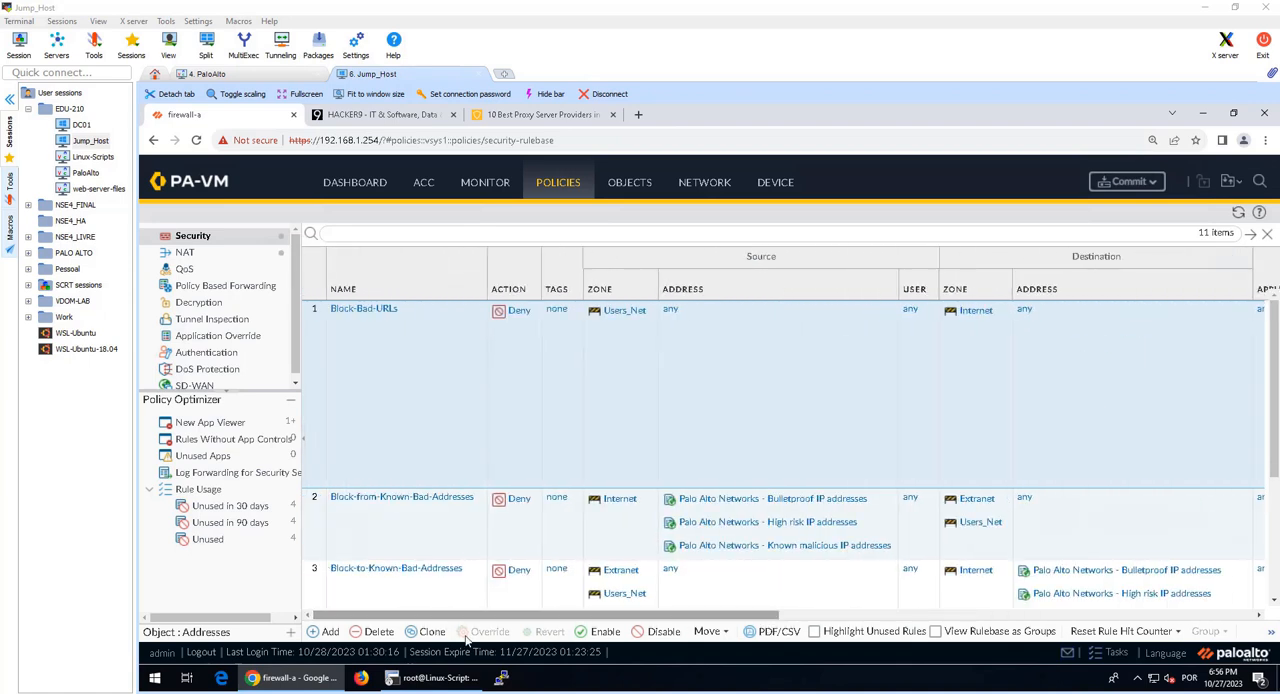
{"action": "left_click", "coordinate": [670, 636]}
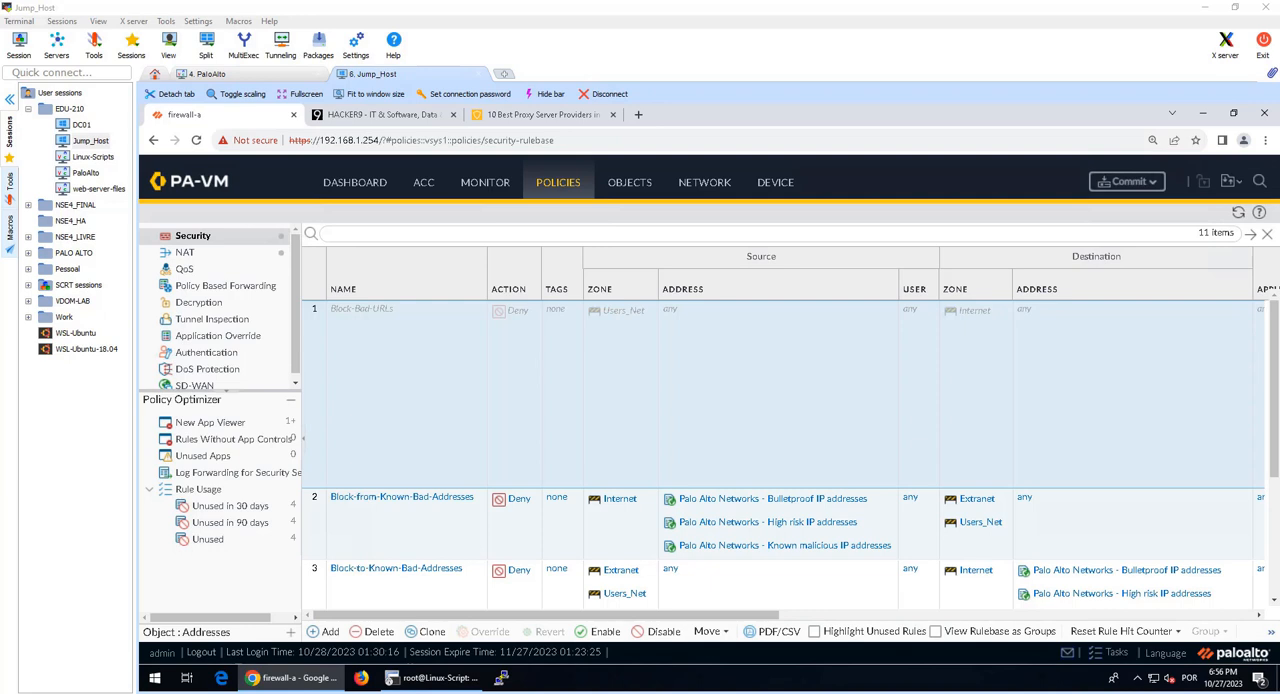
Step: Commit all changes to the firewall's running configuration with the commit settings unchanged
{"action": "left_click", "coordinate": [1128, 187]}
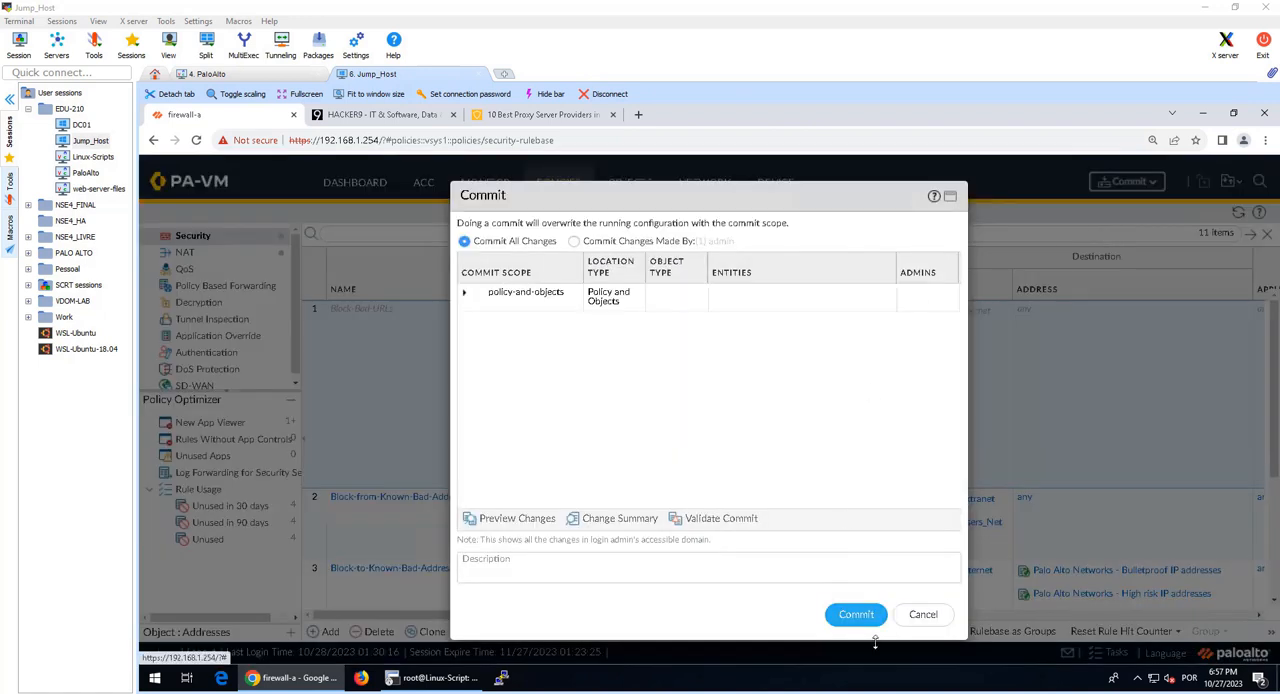
{"action": "left_click", "coordinate": [855, 614]}
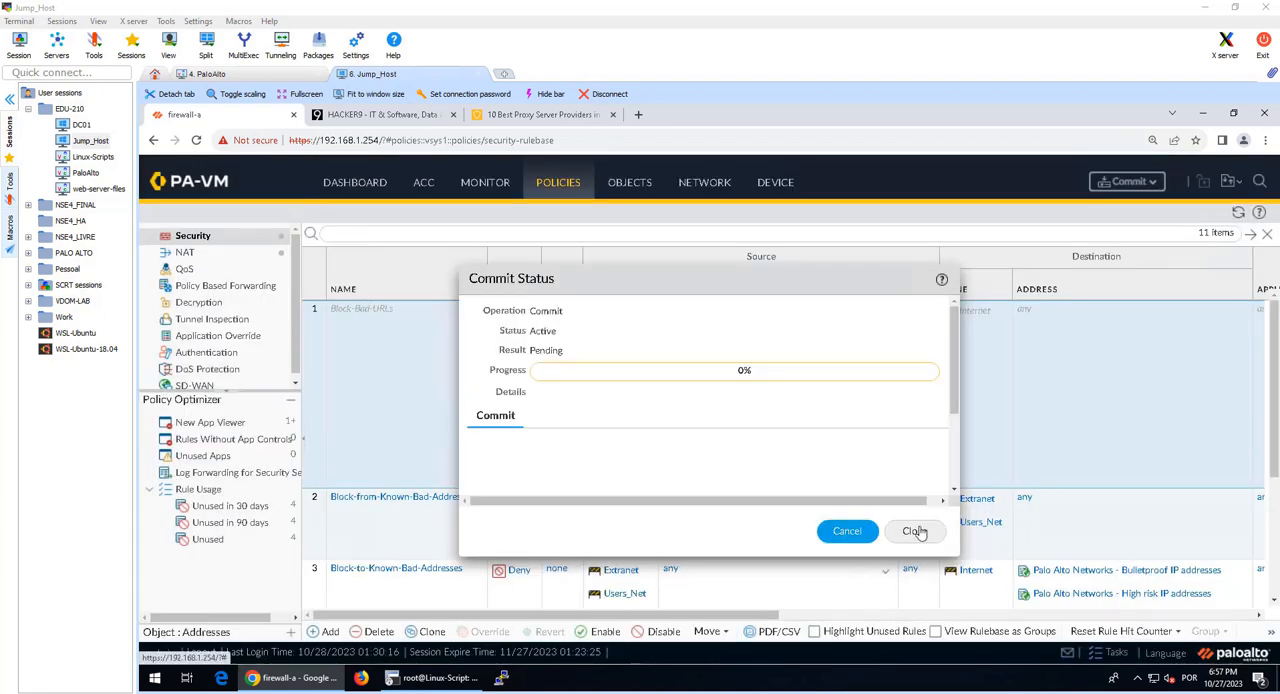
{"action": "left_click", "coordinate": [916, 530]}
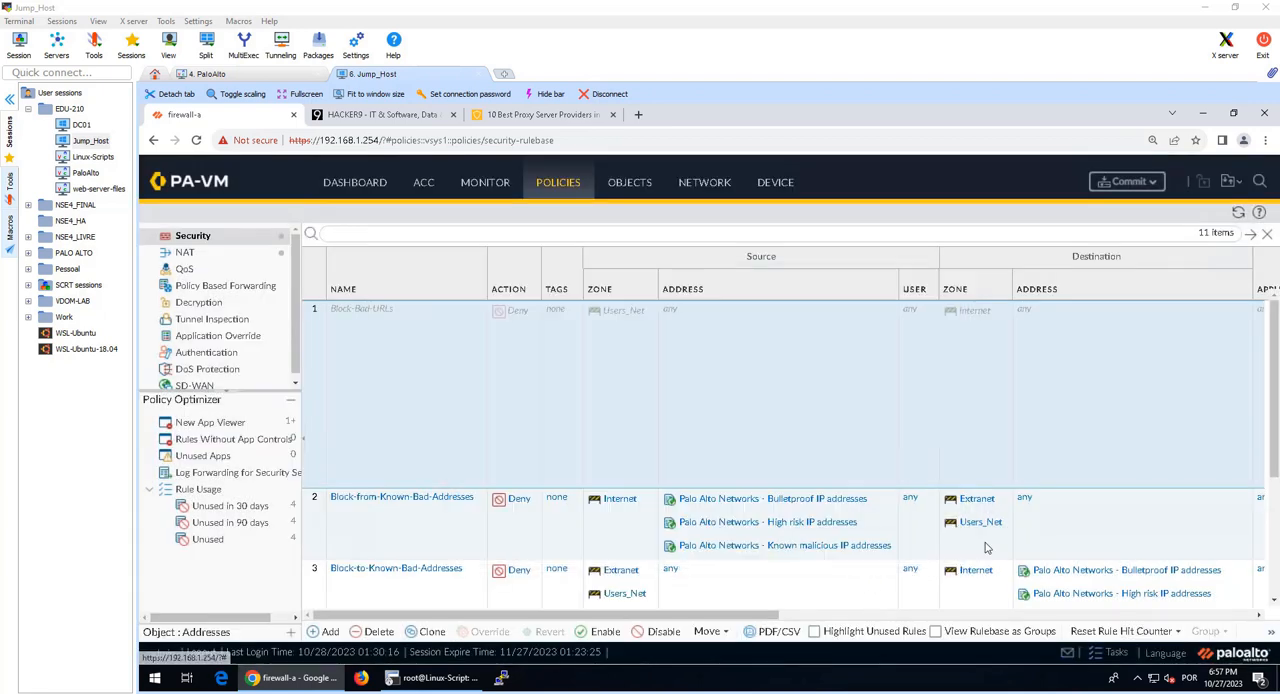
Step: Review the Security policy rules and examine the security profile attached to the Users_to_Internet rule
{"action": "scroll", "coordinate": [769, 546], "scroll_direction": "down", "scroll_amount": 5}
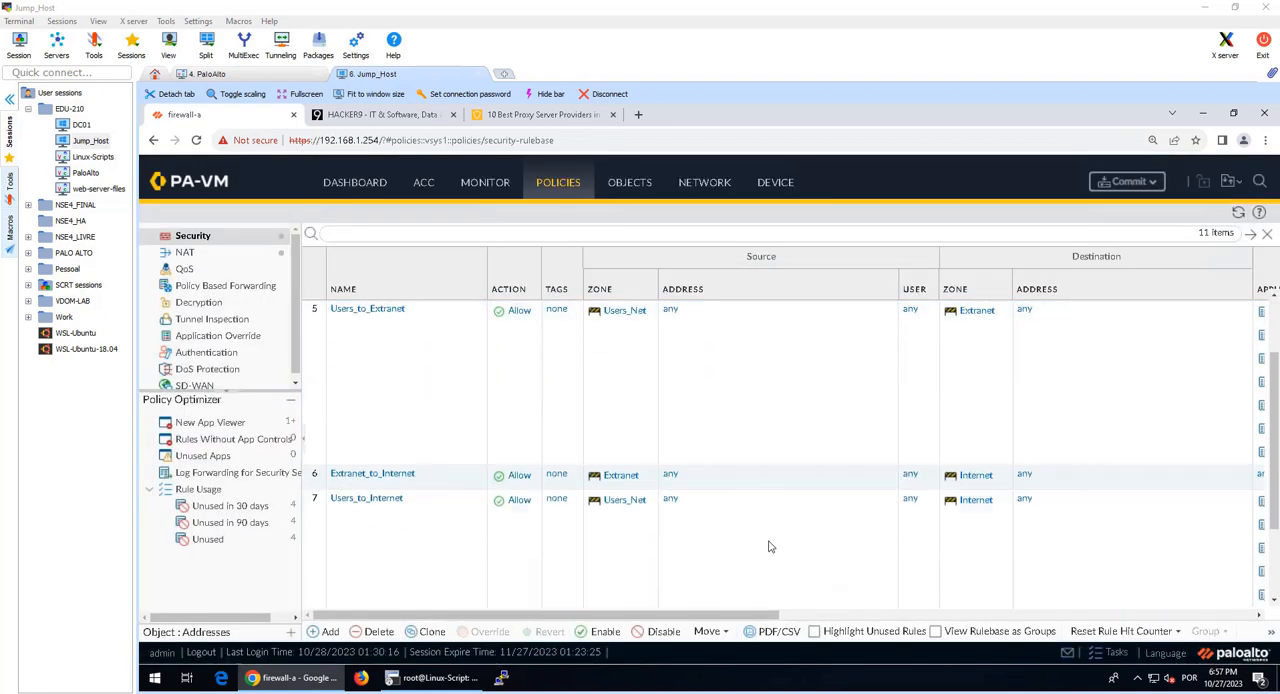
{"action": "scroll", "coordinate": [766, 540], "scroll_direction": "down", "scroll_amount": 2}
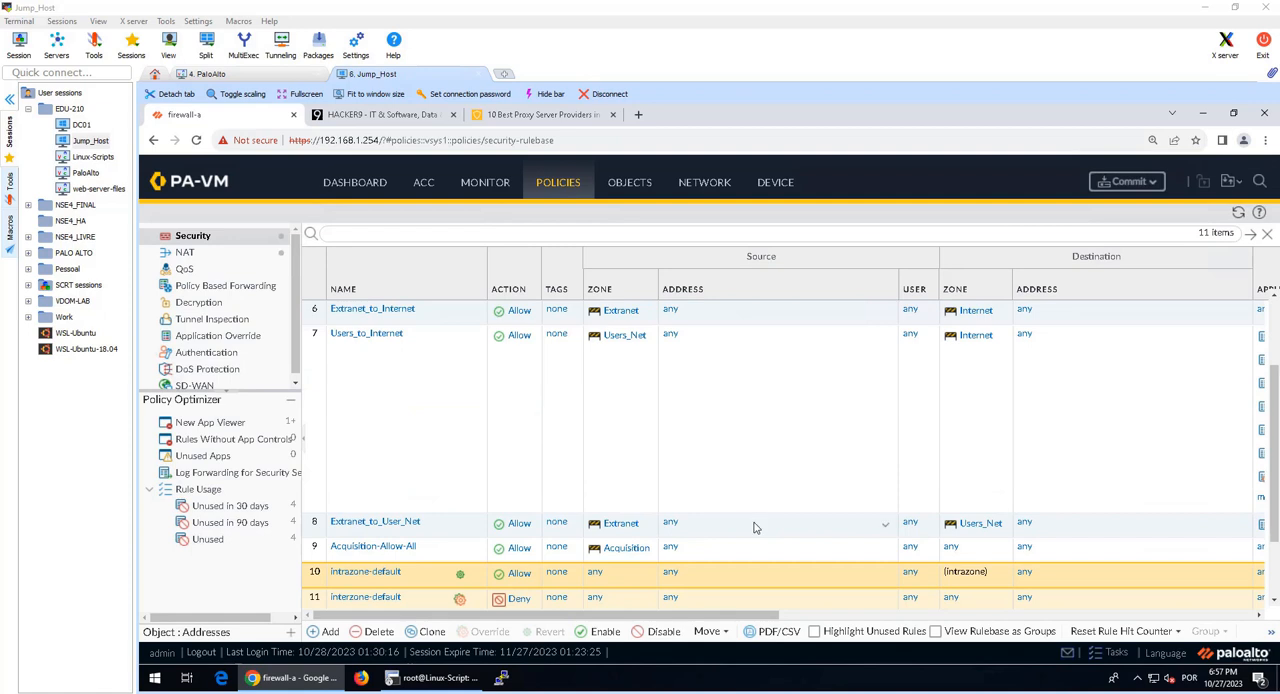
{"action": "scroll", "coordinate": [738, 512], "scroll_direction": "up", "scroll_amount": 2}
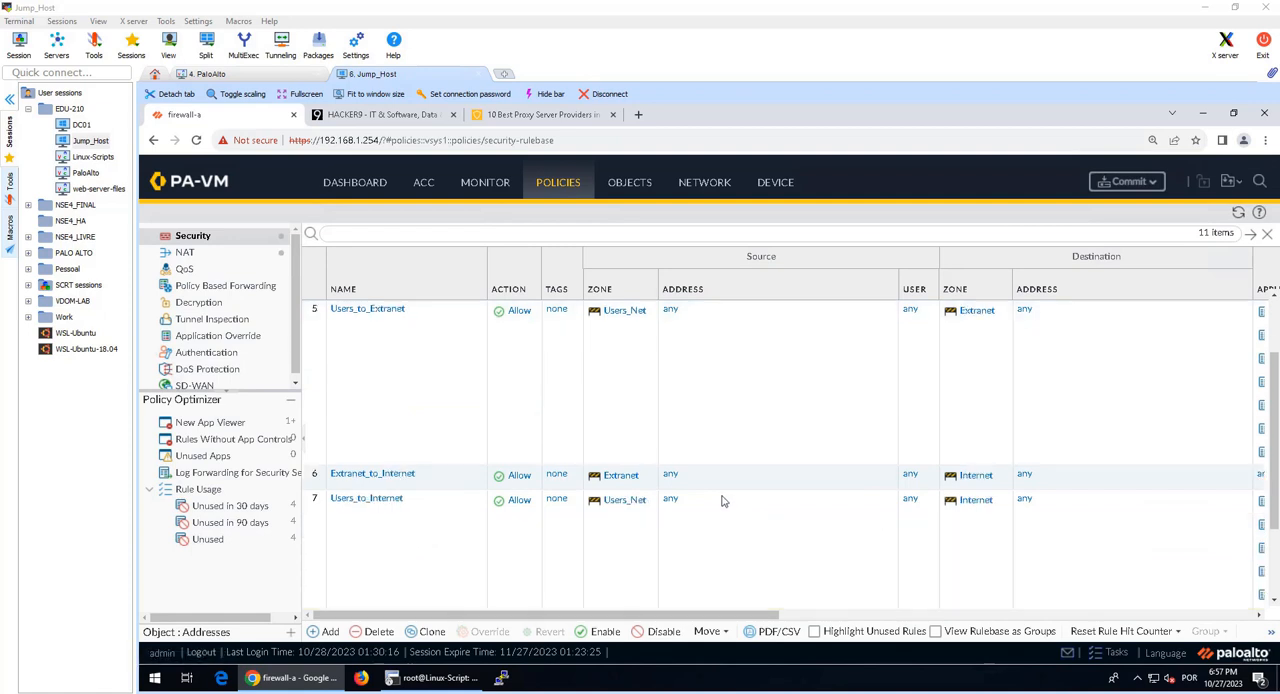
{"action": "left_click", "coordinate": [715, 549]}
{"action": "scroll", "coordinate": [715, 549], "scroll_direction": "down", "scroll_amount": 2}
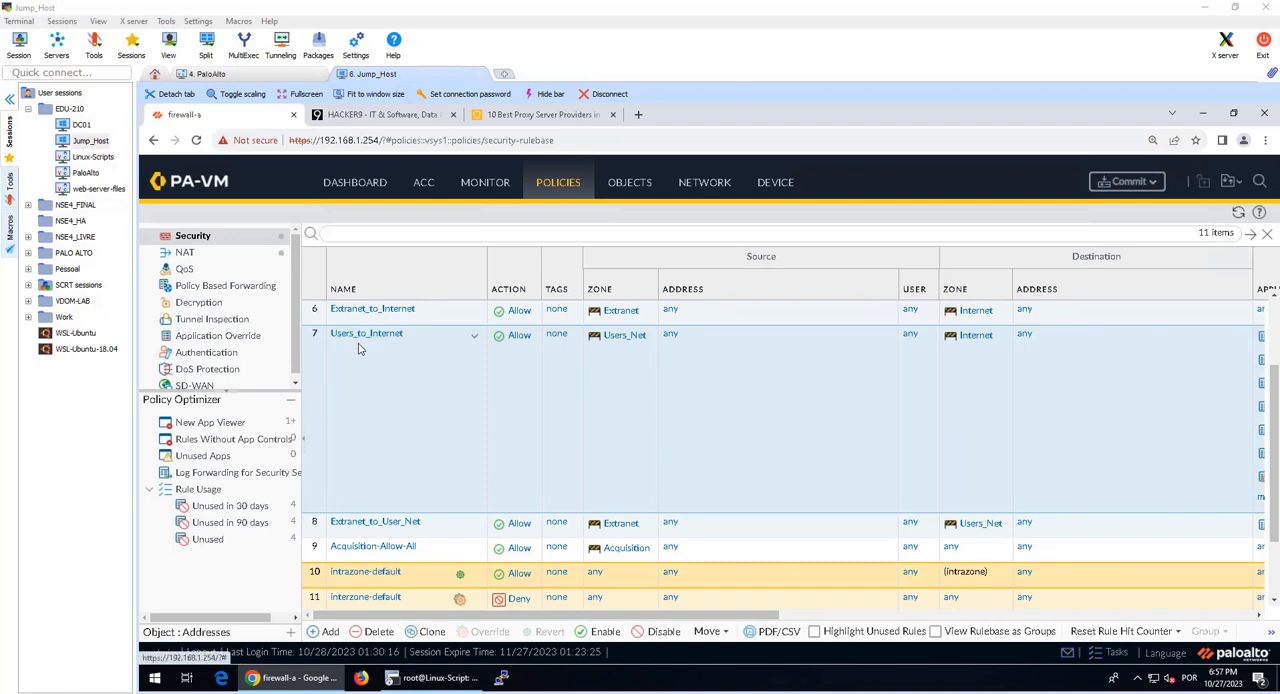
{"action": "left_click_drag", "start_coordinate": [472, 619], "coordinate": [728, 623]}
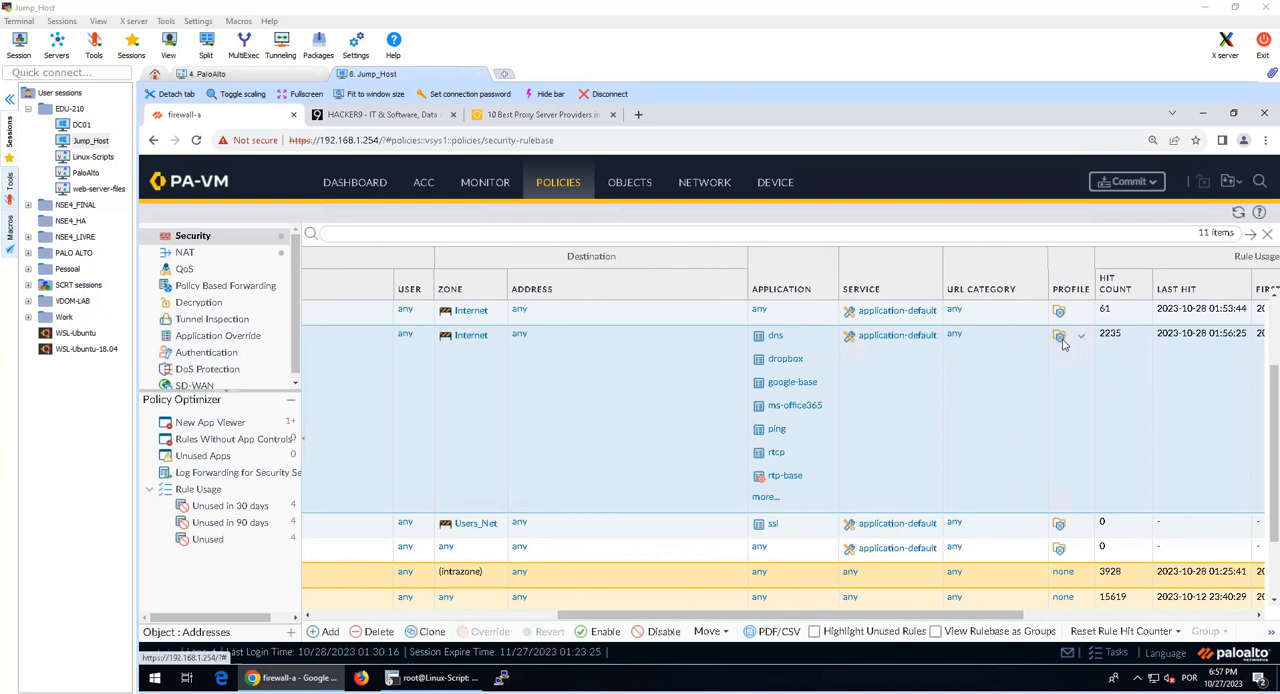
{"action": "mouse_move", "coordinate": [1063, 343]}
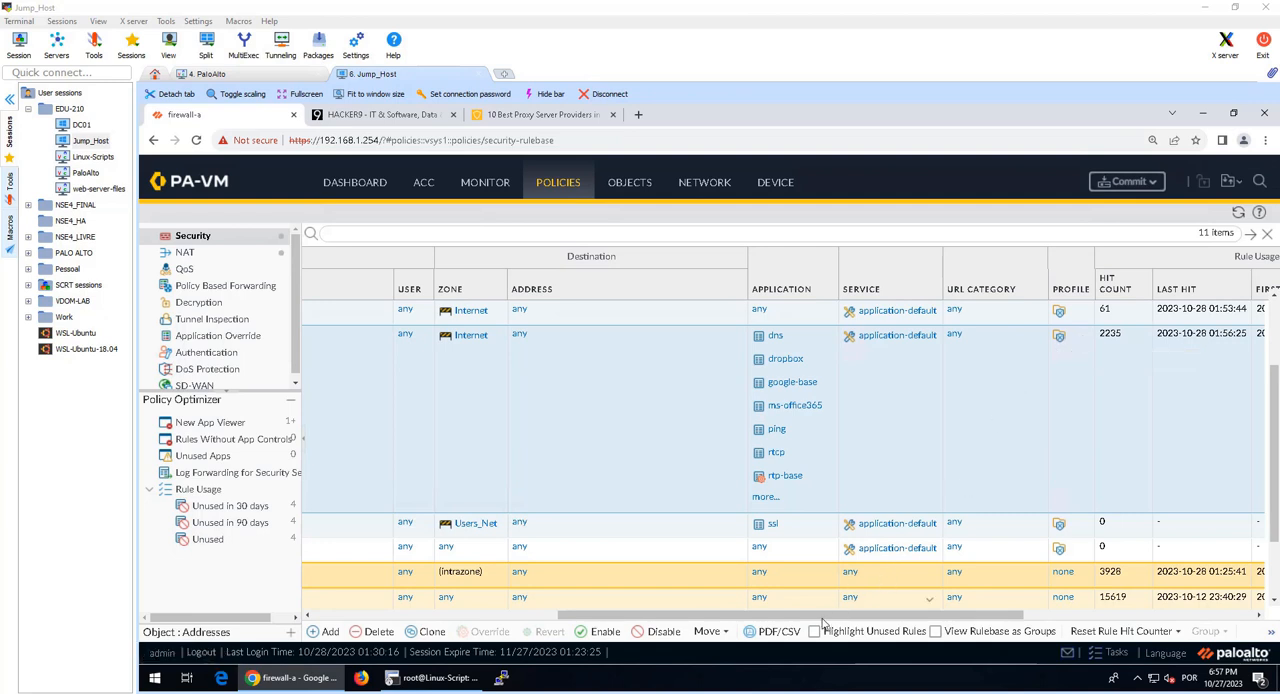
{"action": "left_click_drag", "start_coordinate": [822, 621], "coordinate": [576, 621]}
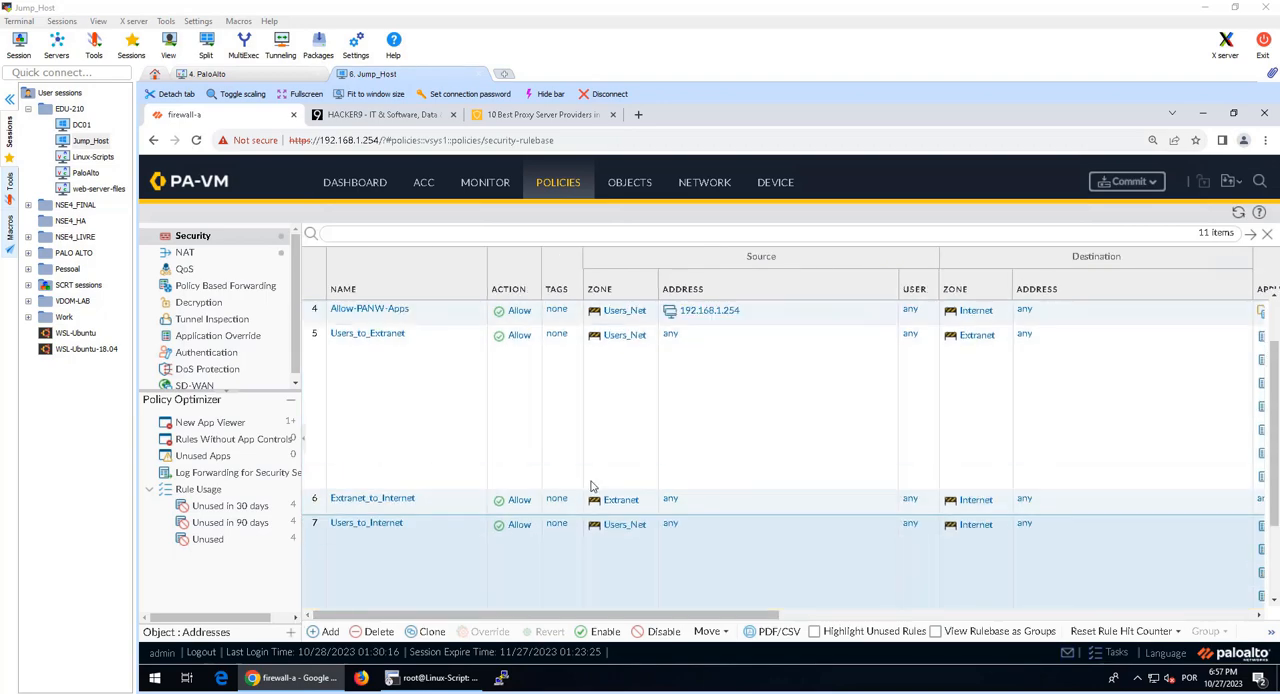
{"action": "scroll", "coordinate": [590, 487], "scroll_direction": "up", "scroll_amount": 3}
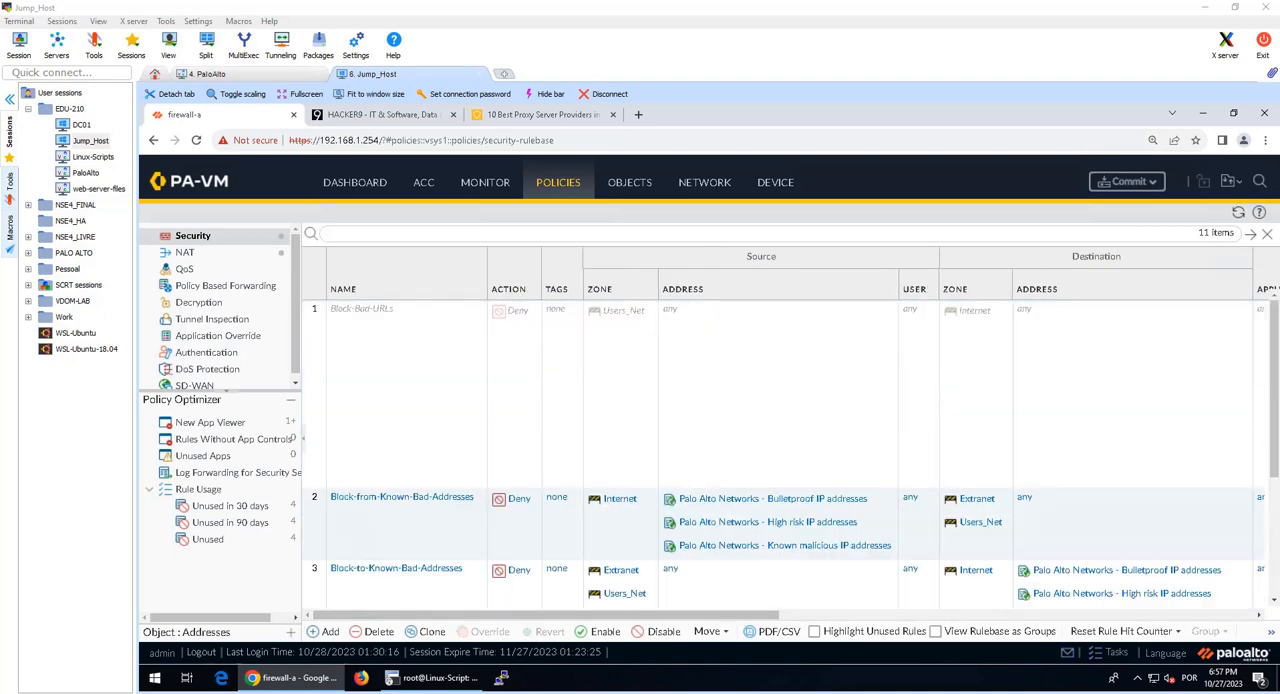
Step: Switch to the lab guide PDF and read steps 65 and 66 on testing URLs blocked by the URL Filtering Profile
{"action": "left_click_drag", "start_coordinate": [1279, 290], "coordinate": [854, 5]}
{"action": "scroll", "coordinate": [780, 363], "scroll_direction": "down", "scroll_amount": 2}
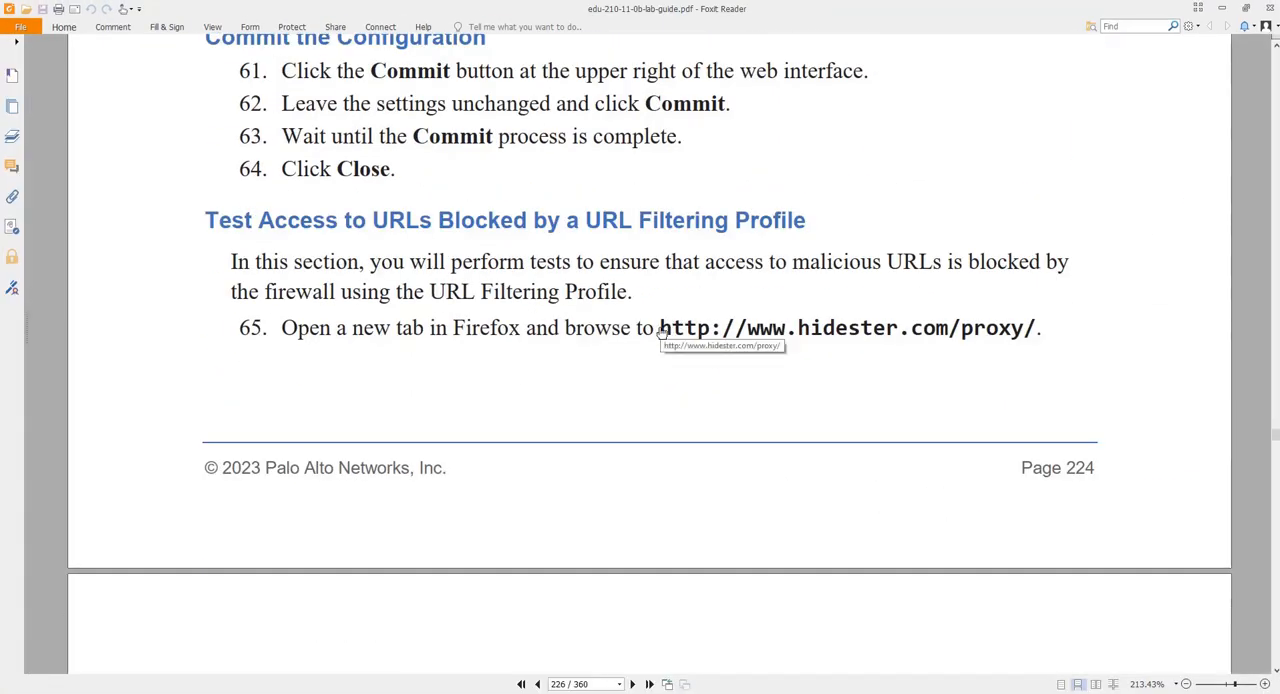
{"action": "scroll", "coordinate": [662, 355], "scroll_direction": "down", "scroll_amount": 2}
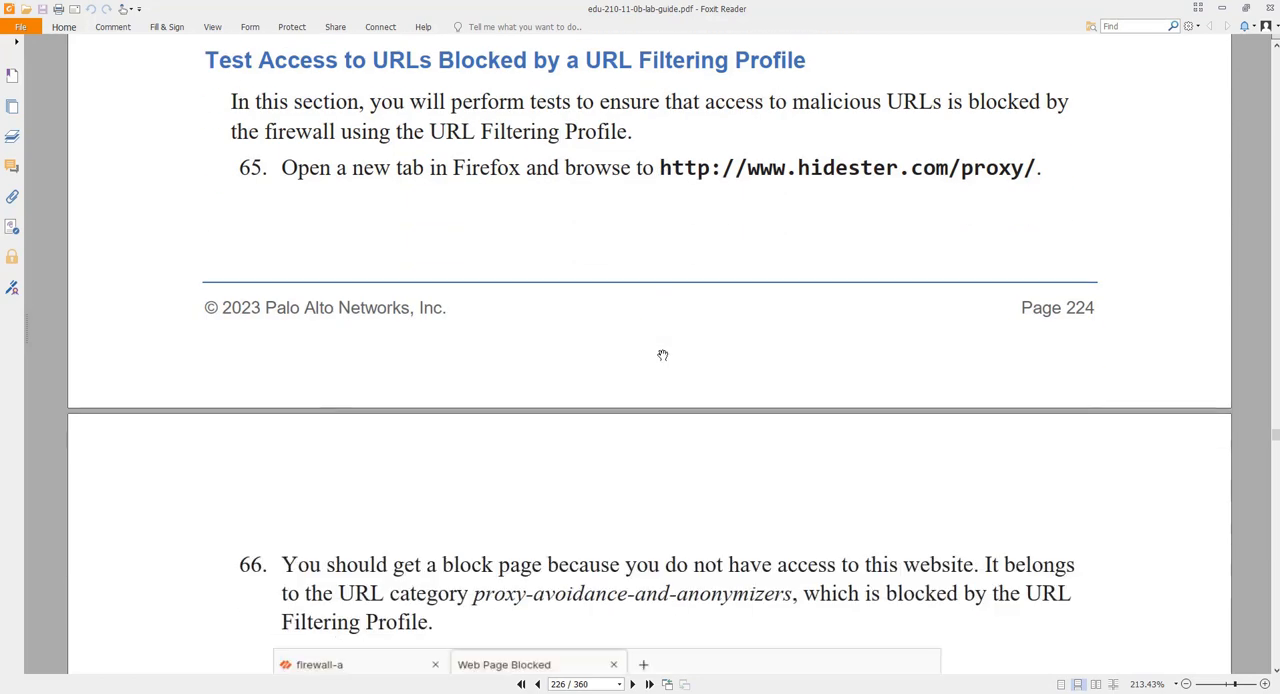
{"action": "scroll", "coordinate": [662, 355], "scroll_direction": "down", "scroll_amount": 5}
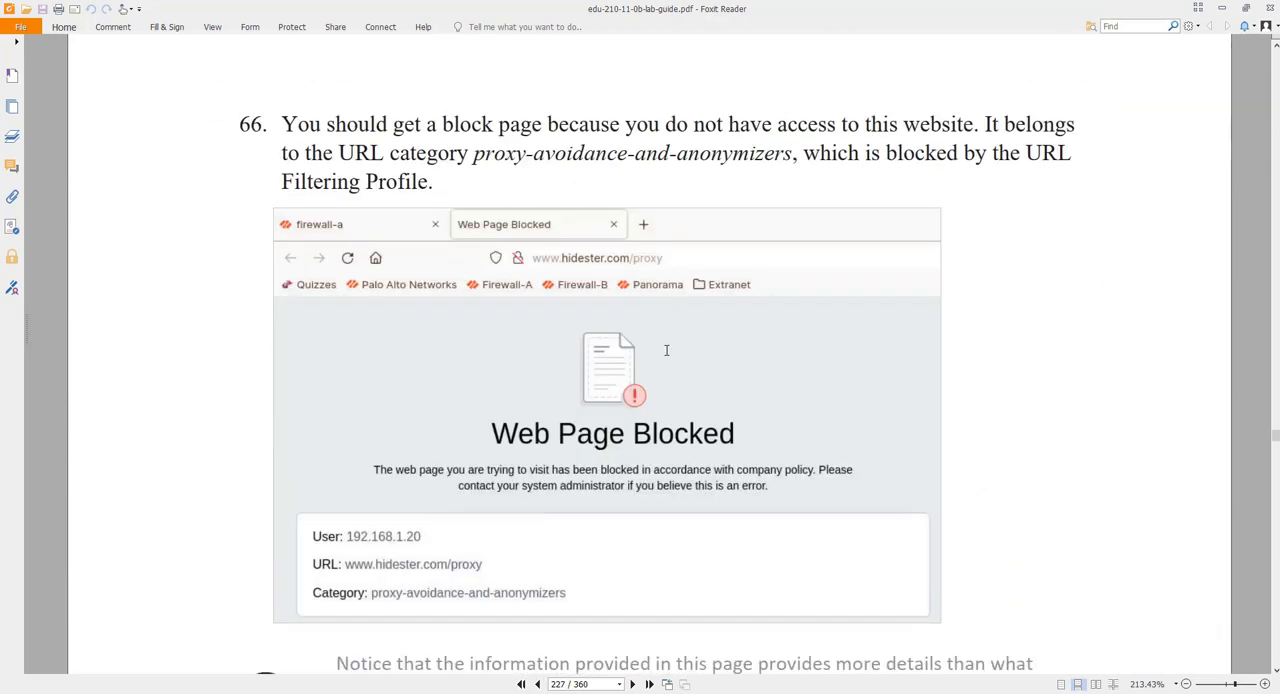
{"action": "left_click_drag", "start_coordinate": [822, 10], "coordinate": [1279, 308]}
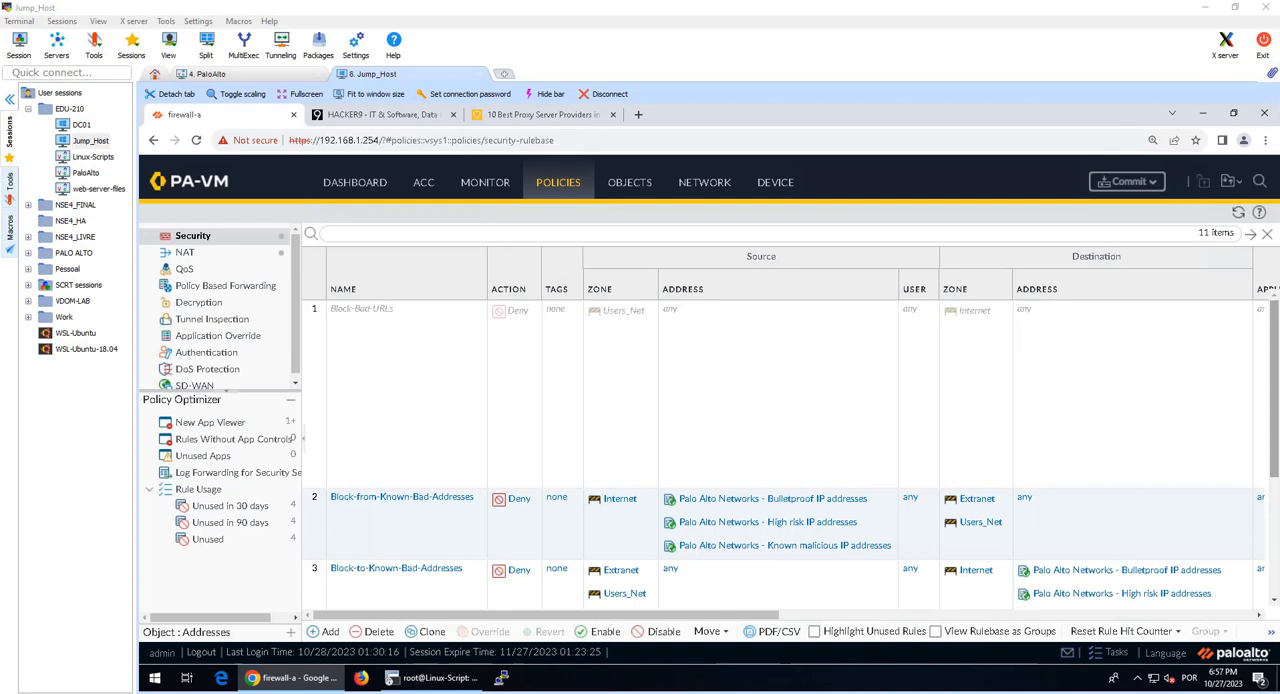
{"action": "left_click", "coordinate": [1108, 656]}
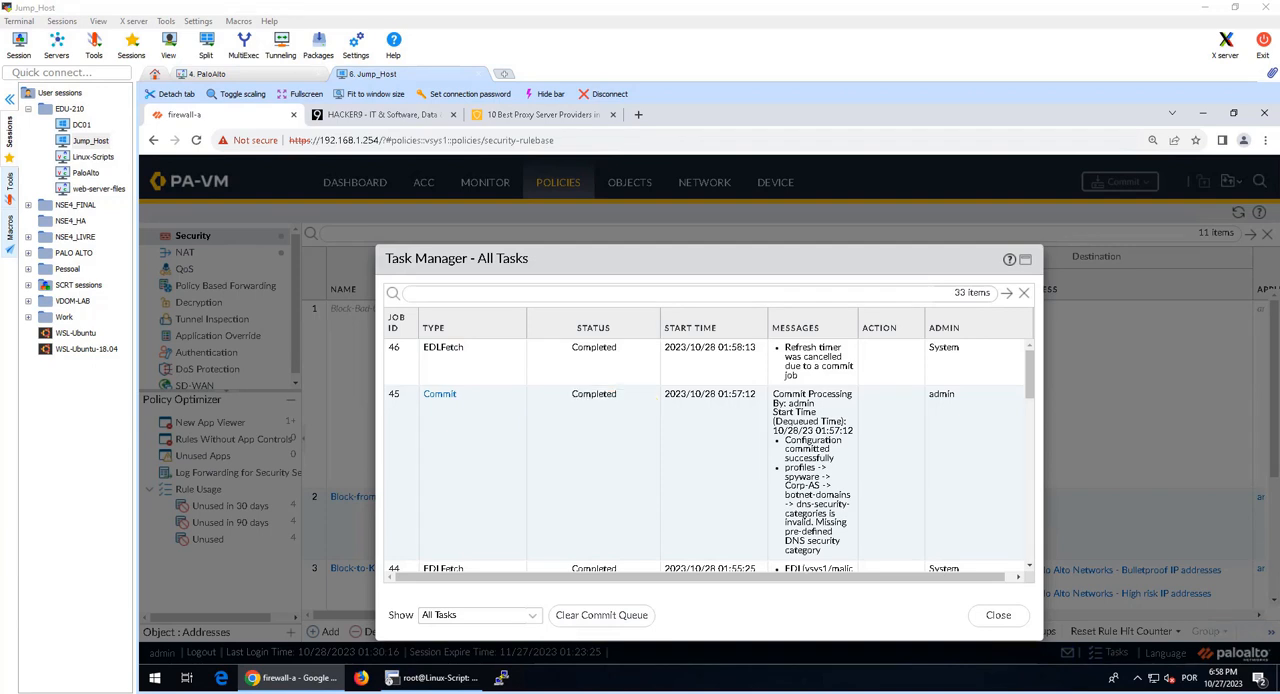
{"action": "left_click", "coordinate": [361, 678]}
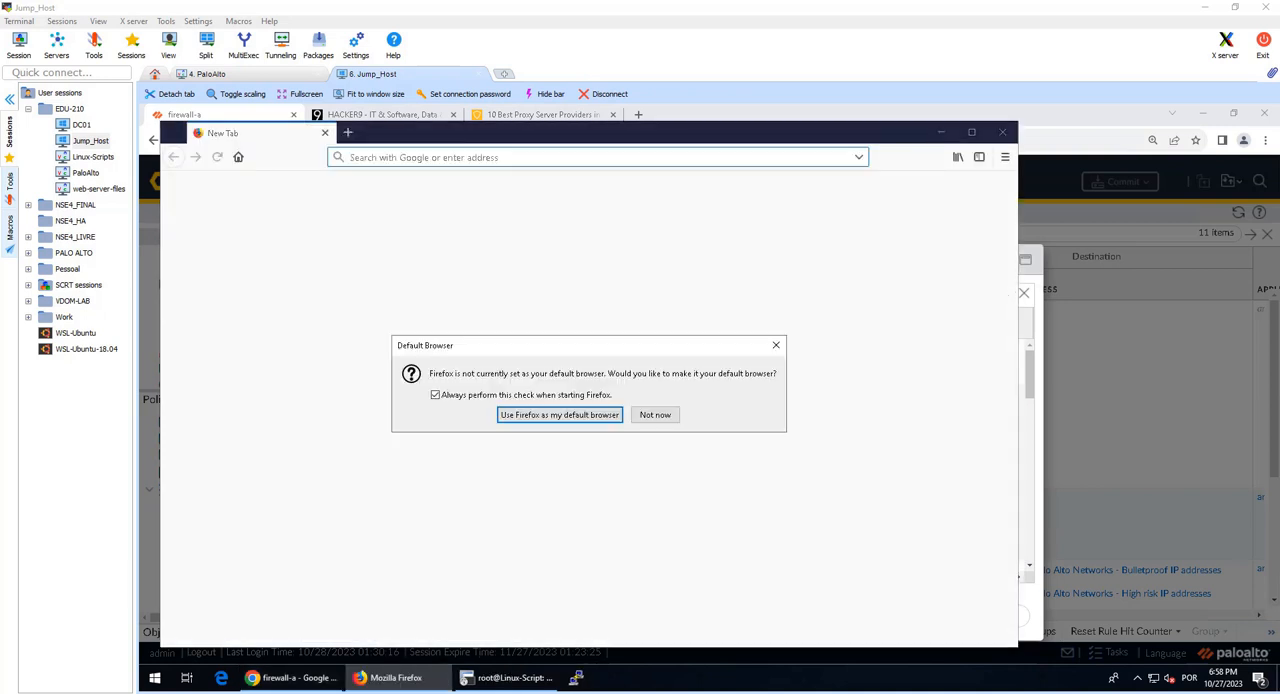
{"action": "left_click", "coordinate": [676, 415]}
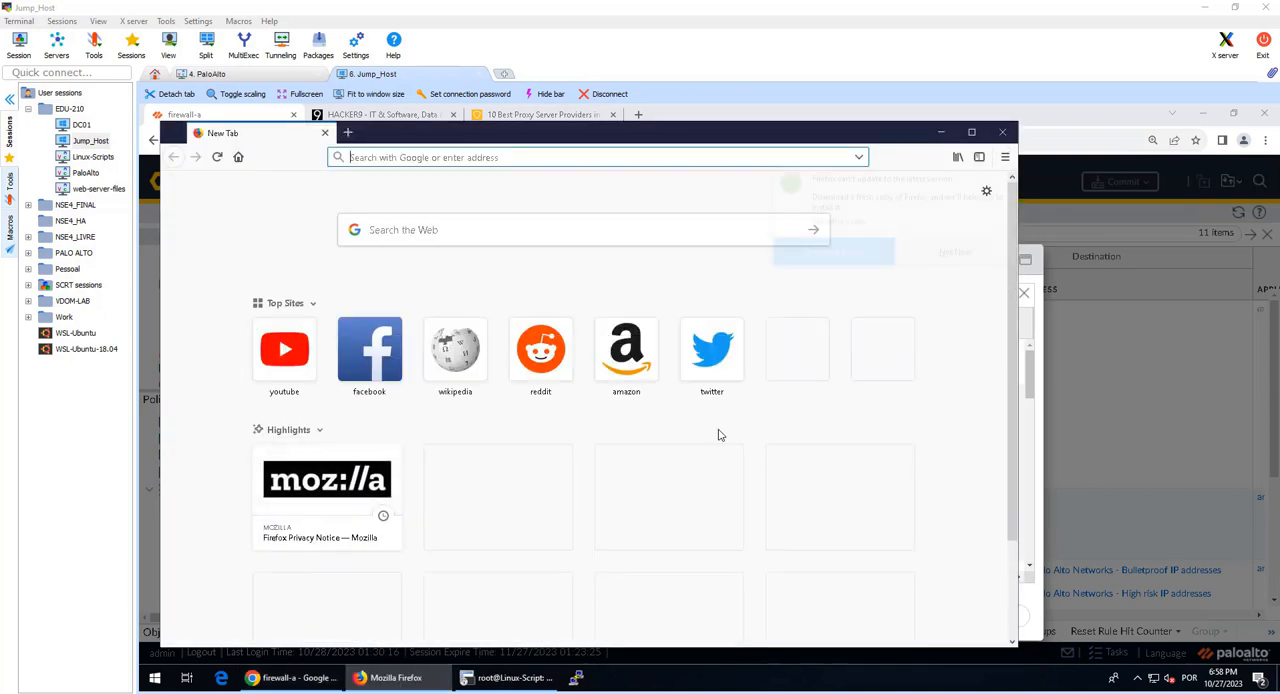
{"action": "key", "text": "ctrl+shift+p"}
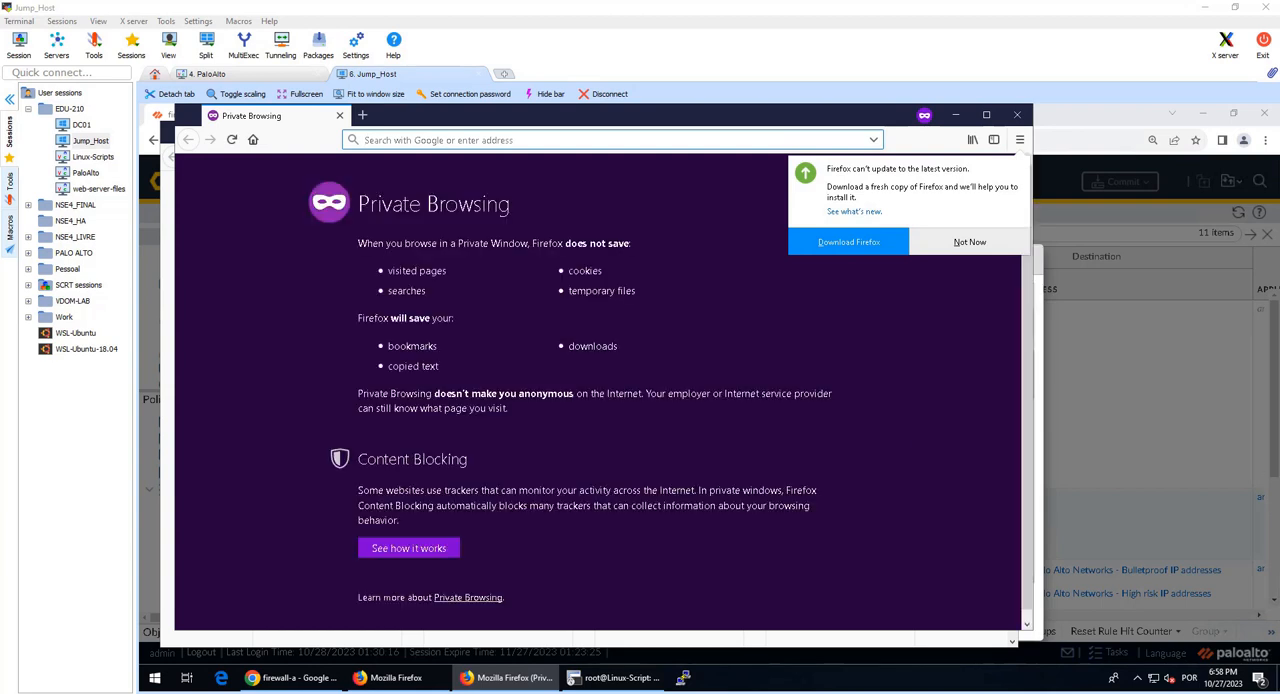
{"action": "type", "text": "http://www.hacker9.com"}
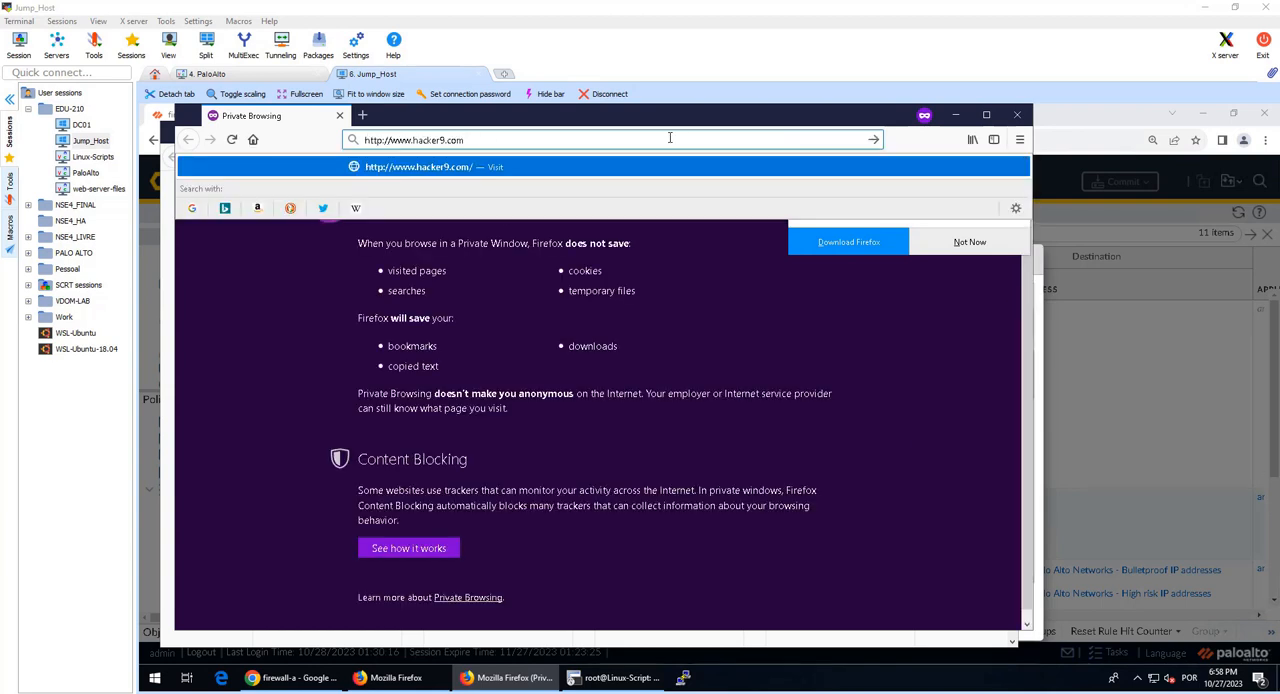
{"action": "key", "text": "Return"}
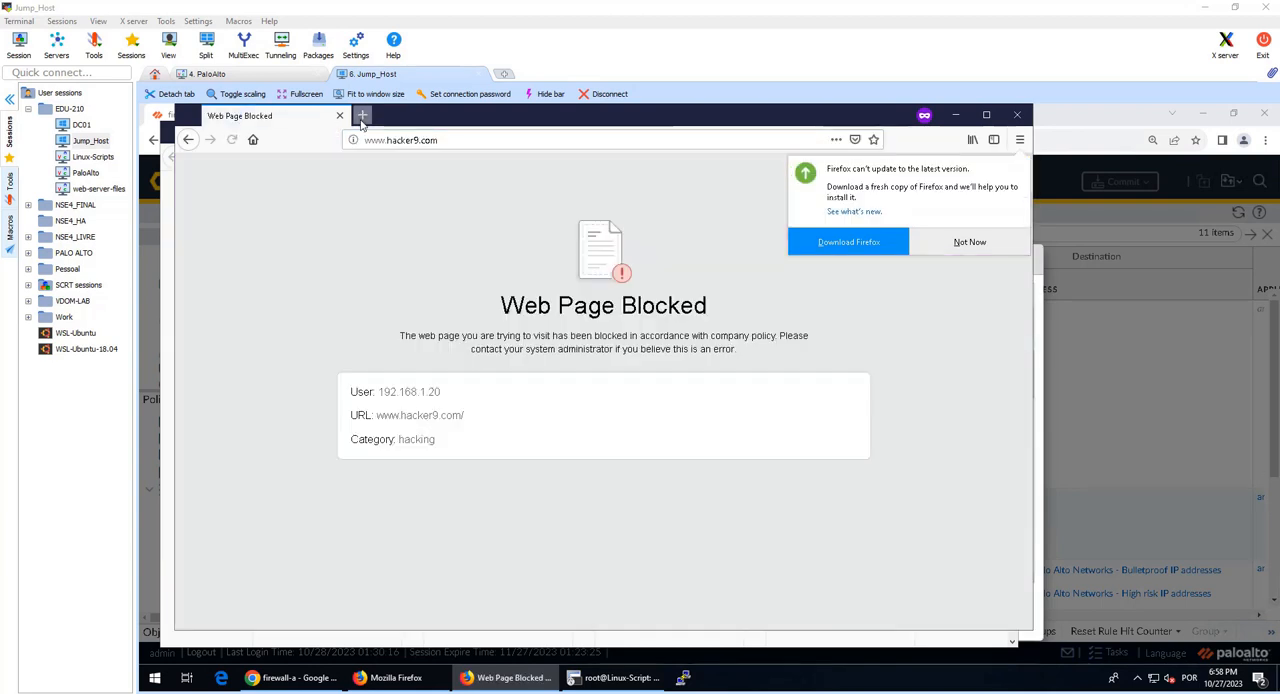
{"action": "left_click", "coordinate": [362, 116]}
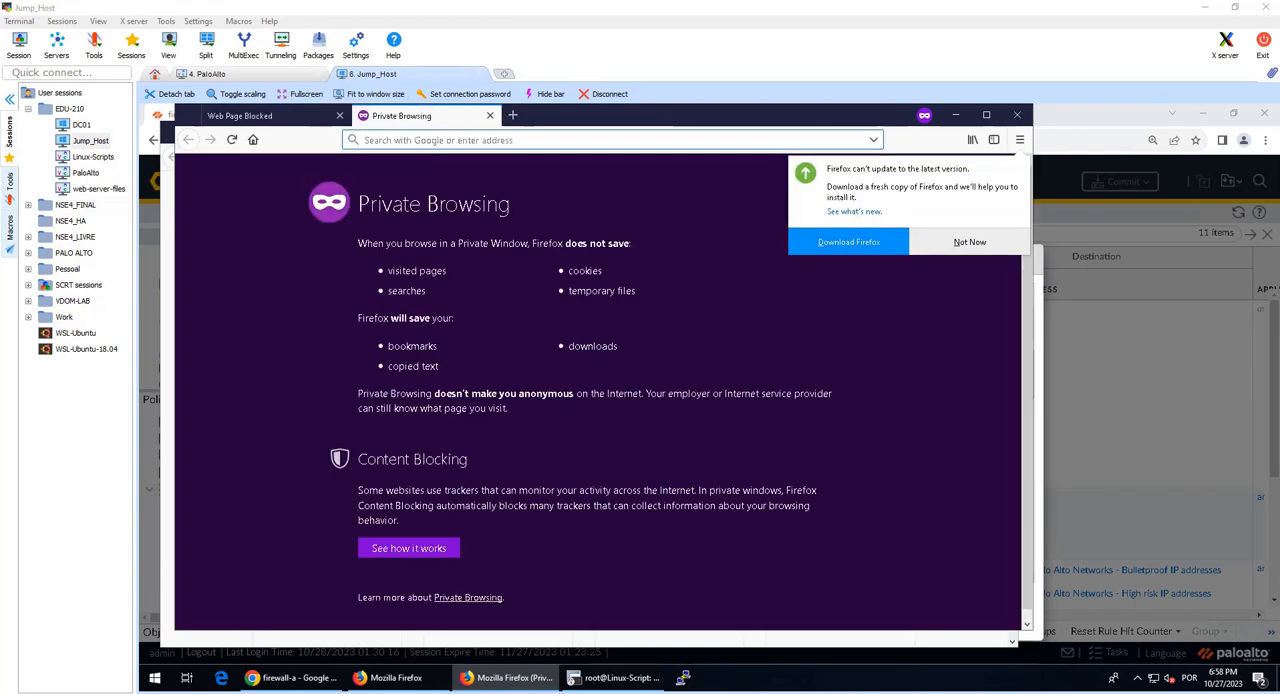
{"action": "type", "text": "http://www.hidester.com/proxy"}
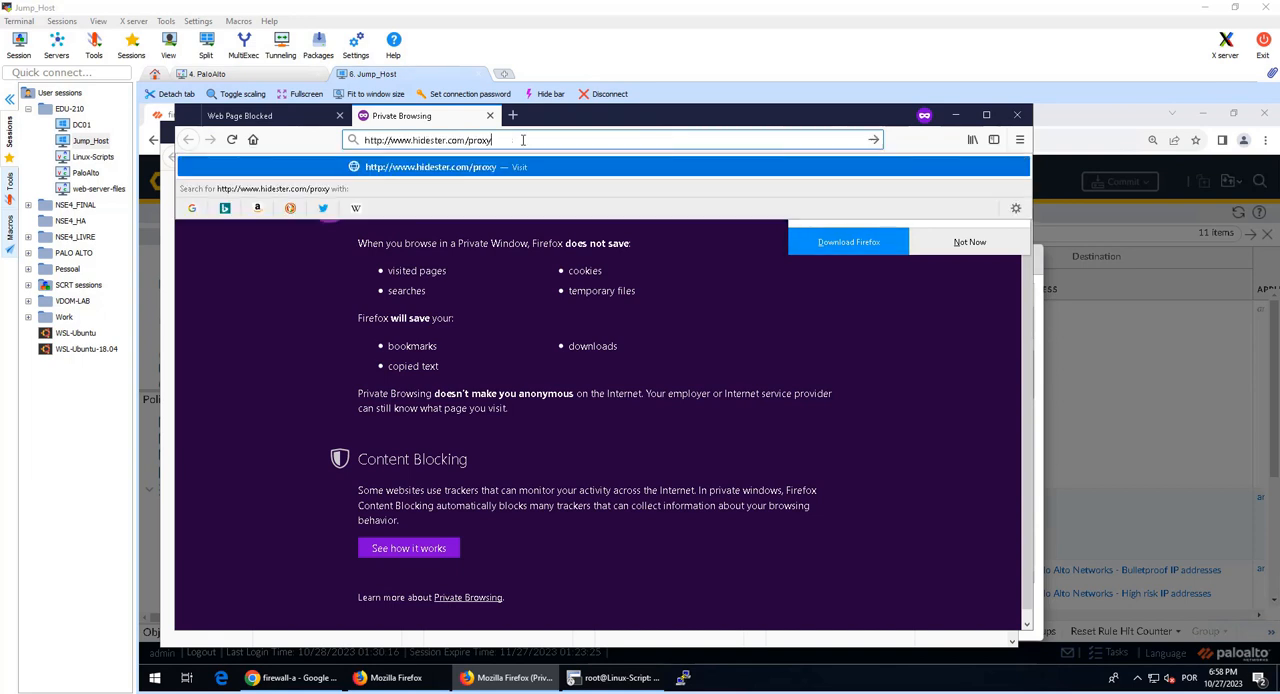
{"action": "key", "text": "Return"}
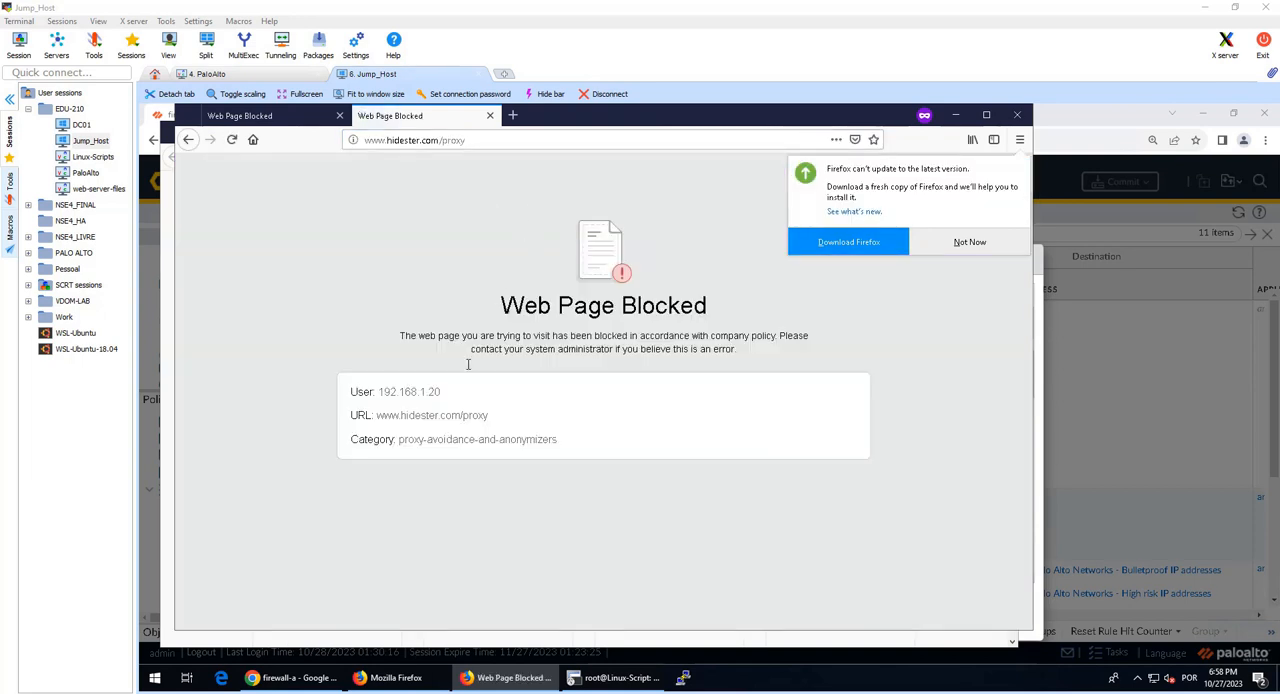
Step: Examine the URL category reported on the pages for hidester.com/proxy and hacker9.com
{"action": "left_click_drag", "start_coordinate": [403, 446], "coordinate": [584, 446]}
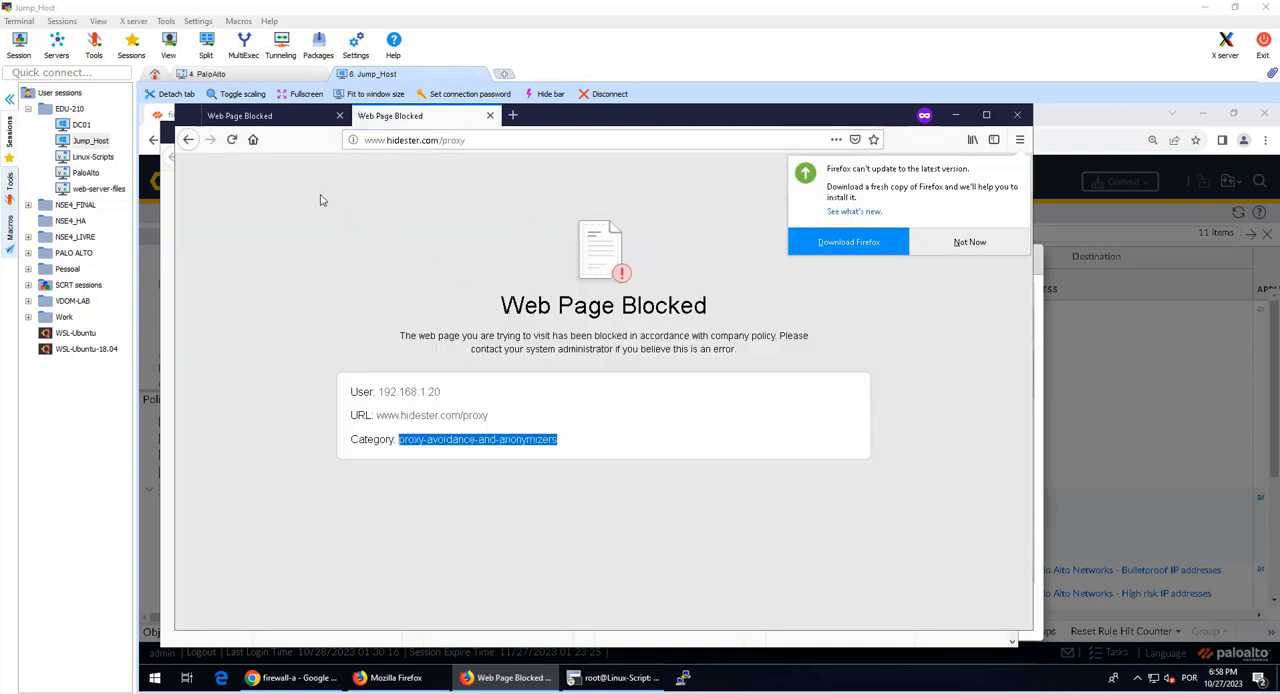
{"action": "left_click", "coordinate": [245, 116]}
{"action": "double_click", "coordinate": [425, 444]}
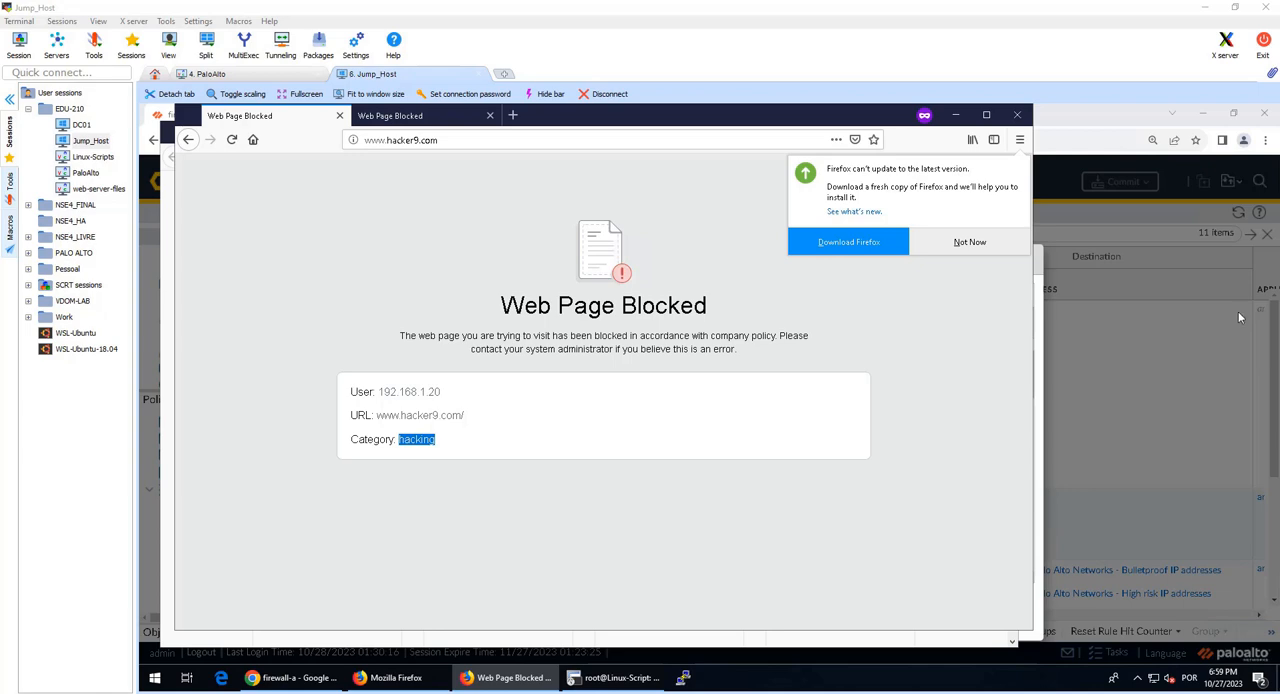
Step: Switch back to the firewall in Chrome, close the Task Manager and display the Traffic log
{"action": "left_click", "coordinate": [1135, 310]}
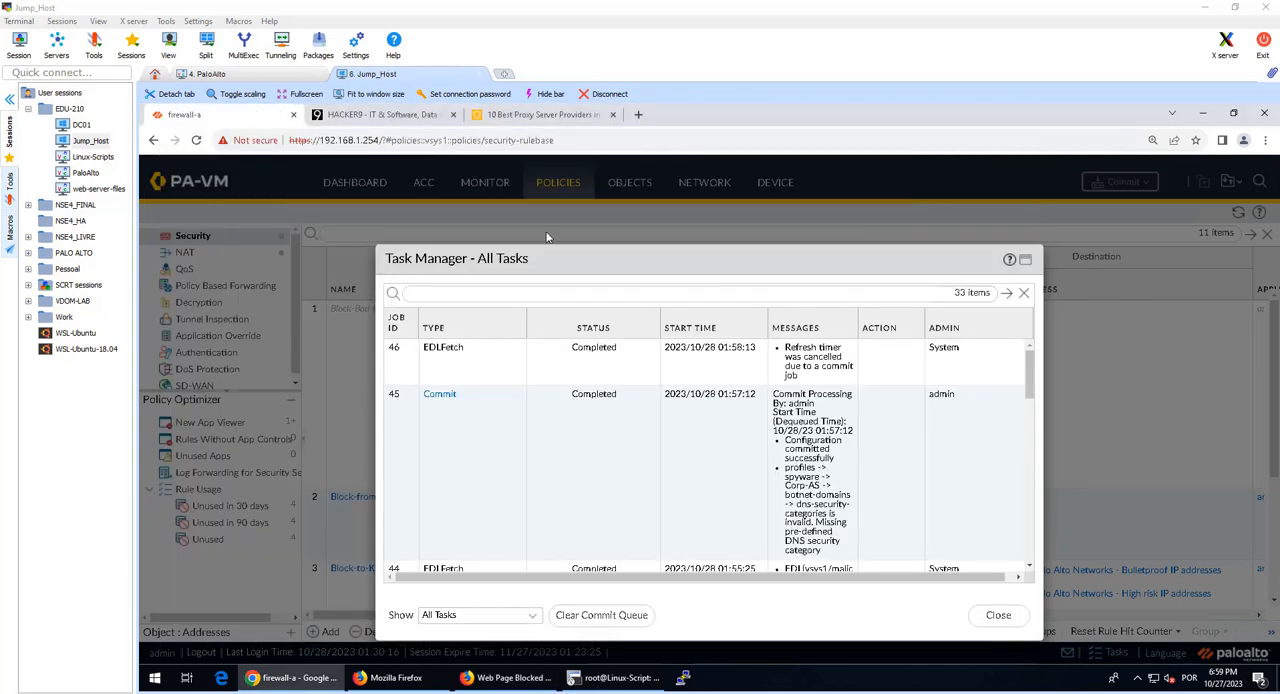
{"action": "left_click", "coordinate": [997, 611]}
{"action": "left_click", "coordinate": [484, 183]}
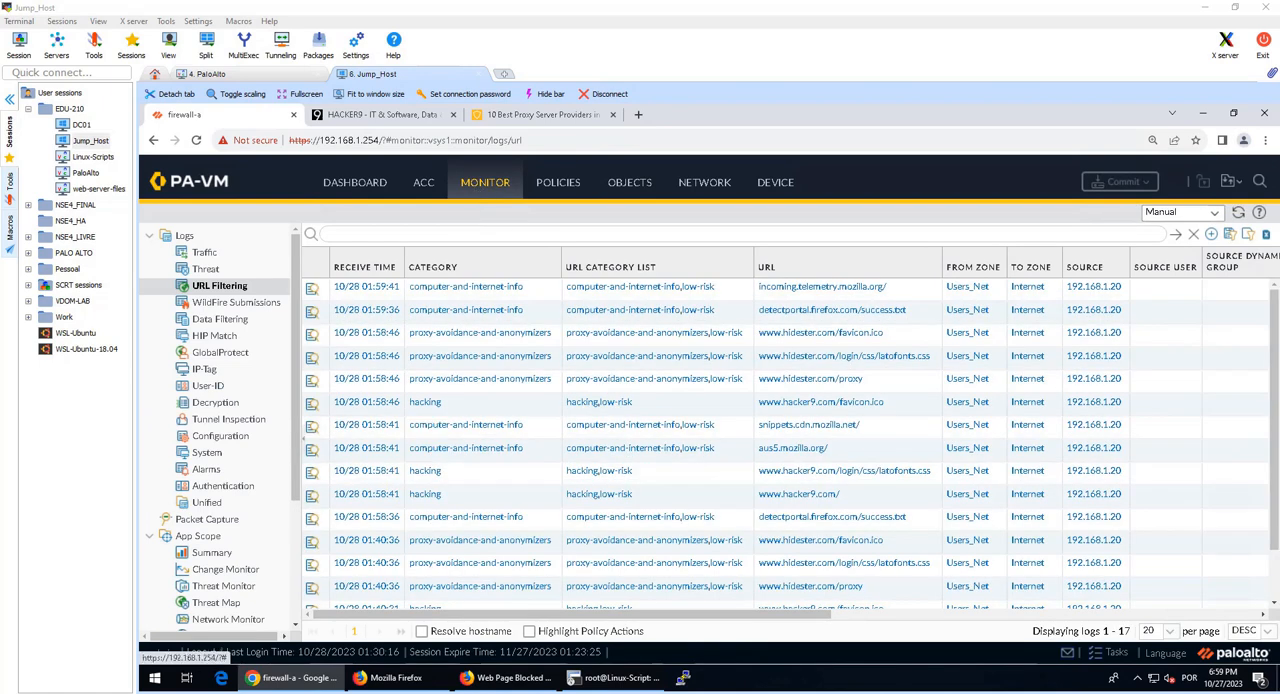
{"action": "left_click", "coordinate": [196, 256]}
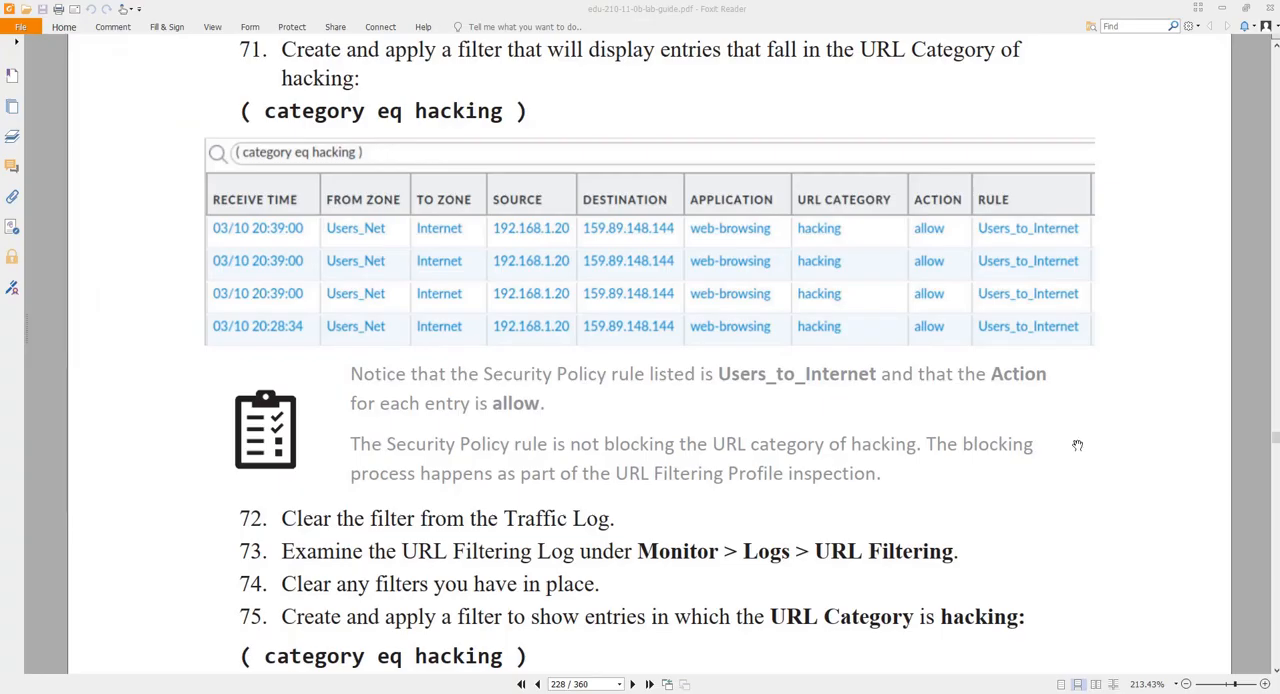
Step: Read step 71 of the lab guide PDF and its note on the rule and action for hacking entries
{"action": "scroll", "coordinate": [345, 483], "scroll_direction": "up", "scroll_amount": 3}
{"action": "left_click_drag", "start_coordinate": [352, 456], "coordinate": [486, 455]}
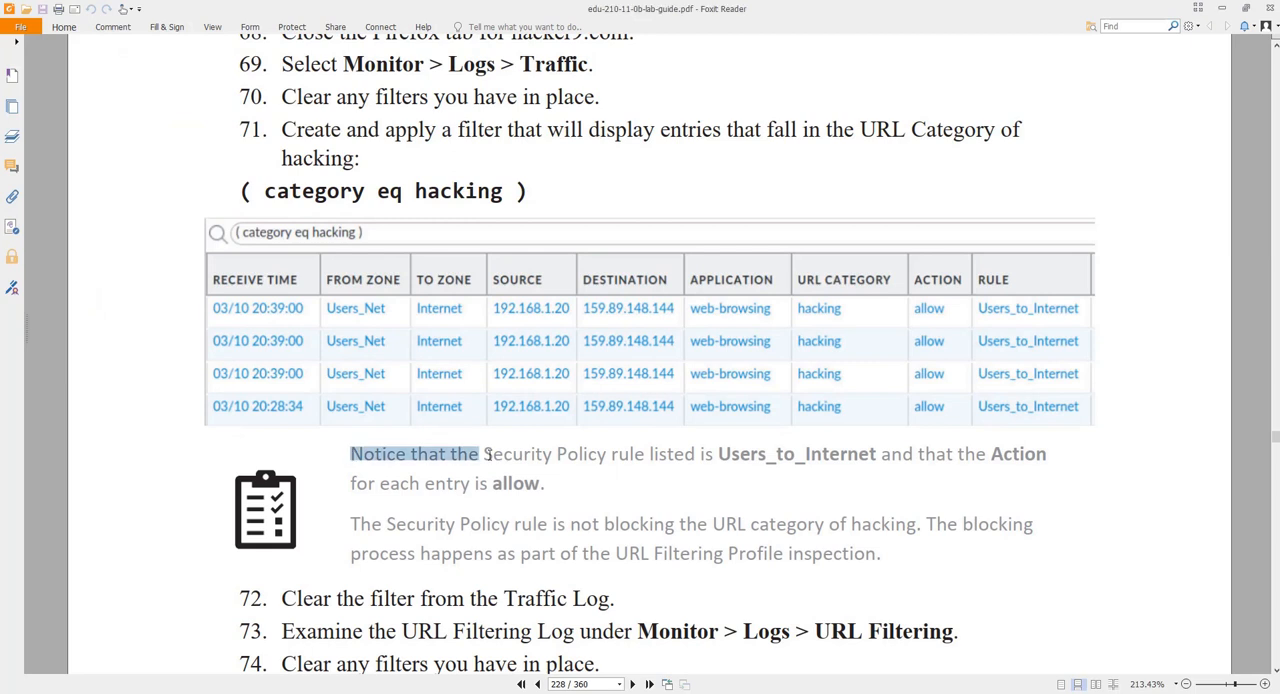
{"action": "left_click", "coordinate": [433, 470]}
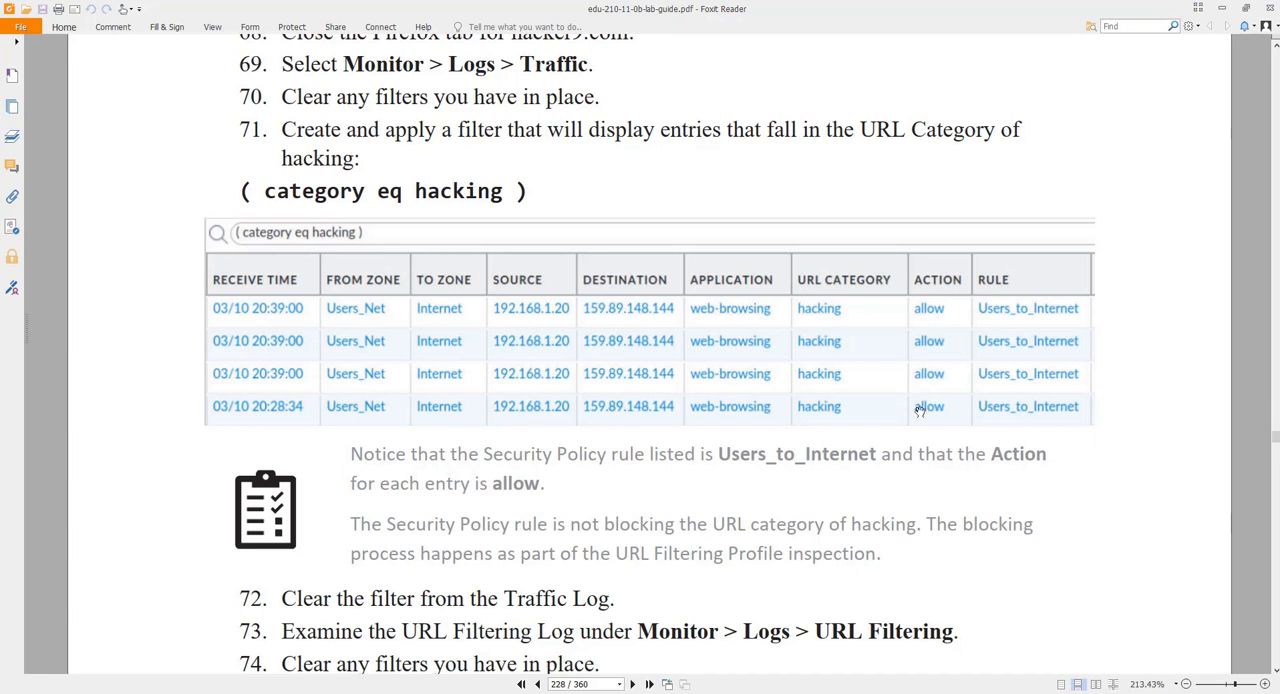
{"action": "left_click_drag", "start_coordinate": [482, 458], "coordinate": [937, 445]}
{"action": "left_click", "coordinate": [921, 465]}
{"action": "double_click", "coordinate": [500, 483]}
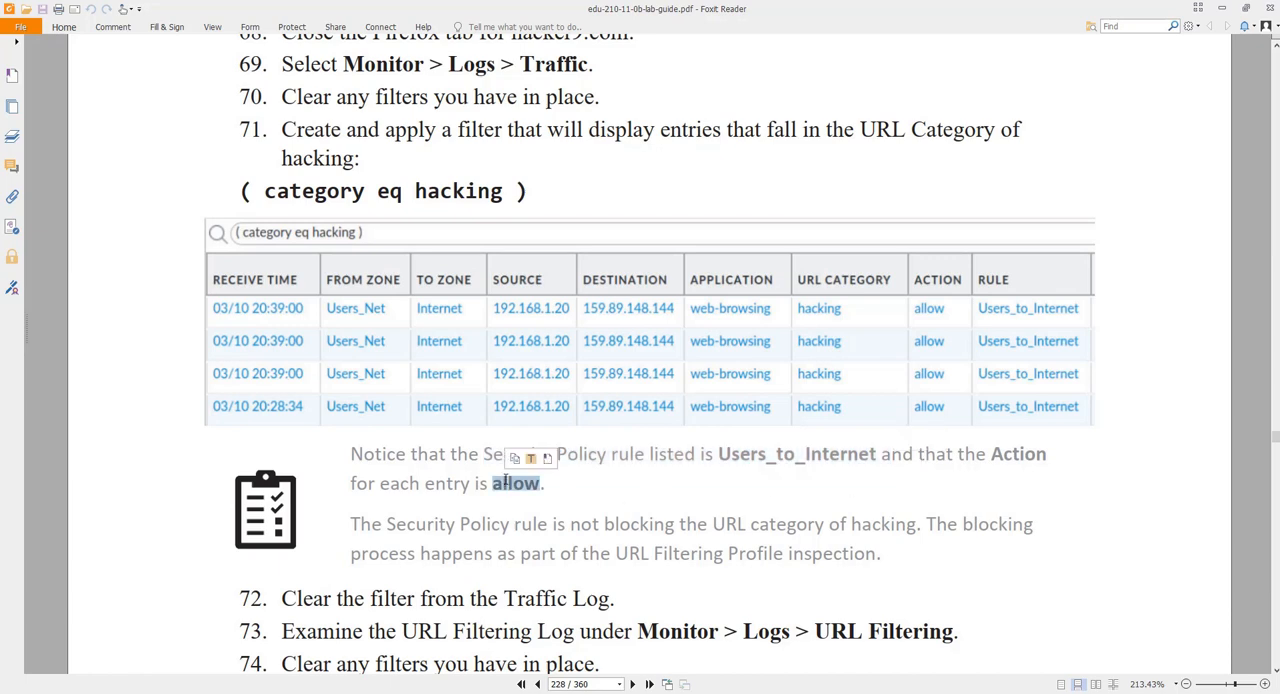
Step: Read lab guide steps 72 to 75 on the URL Filtering log and copy the filter ( category eq hacking )
{"action": "scroll", "coordinate": [520, 455], "scroll_direction": "down", "scroll_amount": 2}
{"action": "scroll", "coordinate": [649, 417], "scroll_direction": "down", "scroll_amount": 2}
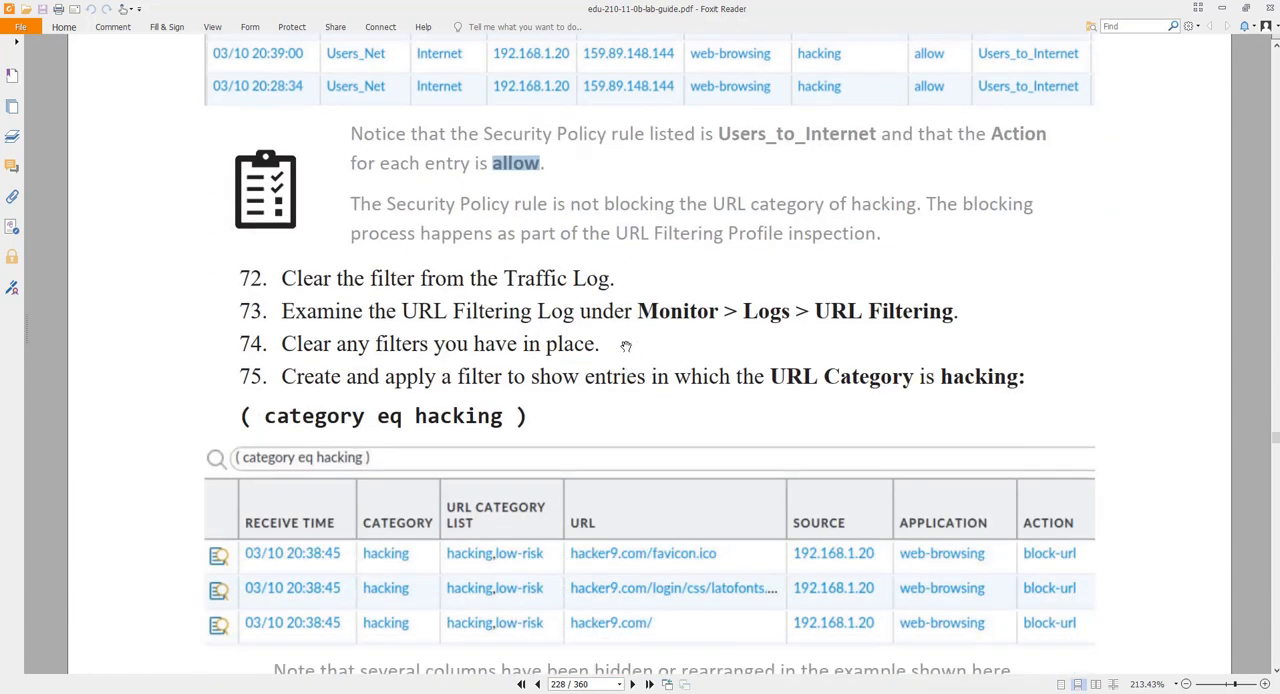
{"action": "left_click_drag", "start_coordinate": [637, 312], "coordinate": [697, 311]}
{"action": "left_click", "coordinate": [827, 311]}
{"action": "left_click_drag", "start_coordinate": [815, 311], "coordinate": [956, 311]}
{"action": "scroll", "coordinate": [750, 375], "scroll_direction": "down", "scroll_amount": 3}
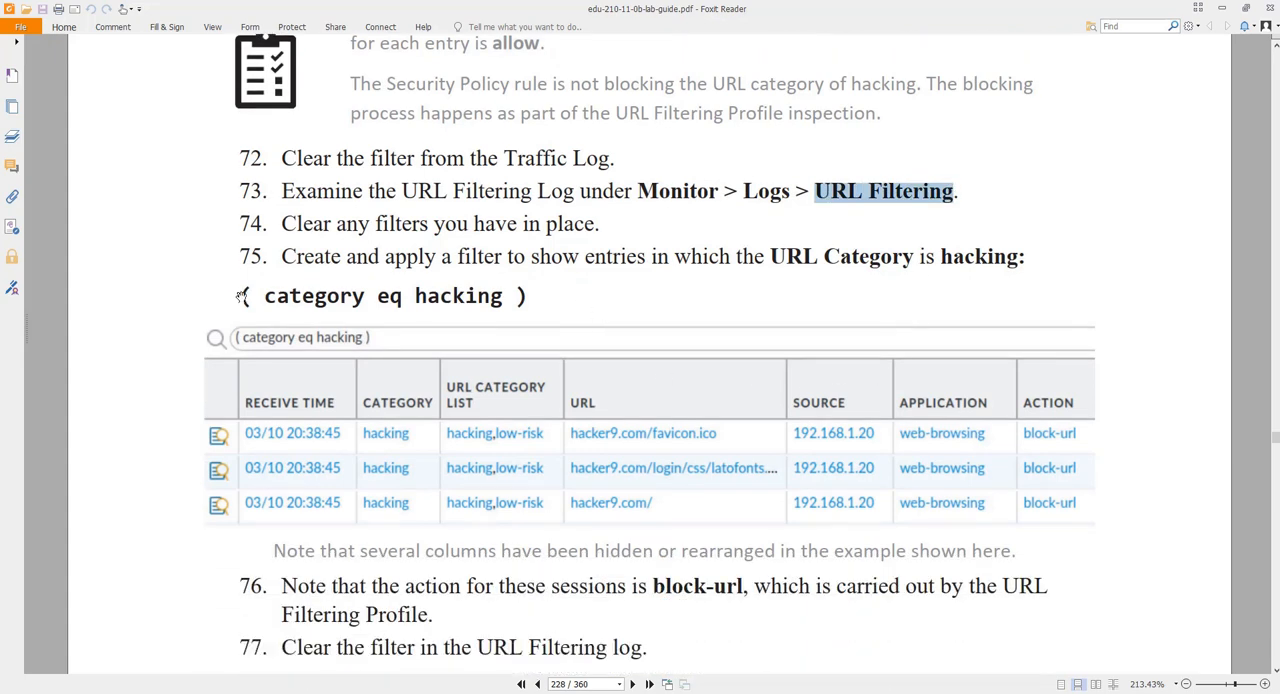
{"action": "left_click_drag", "start_coordinate": [240, 297], "coordinate": [528, 297]}
{"action": "right_click", "coordinate": [481, 298]}
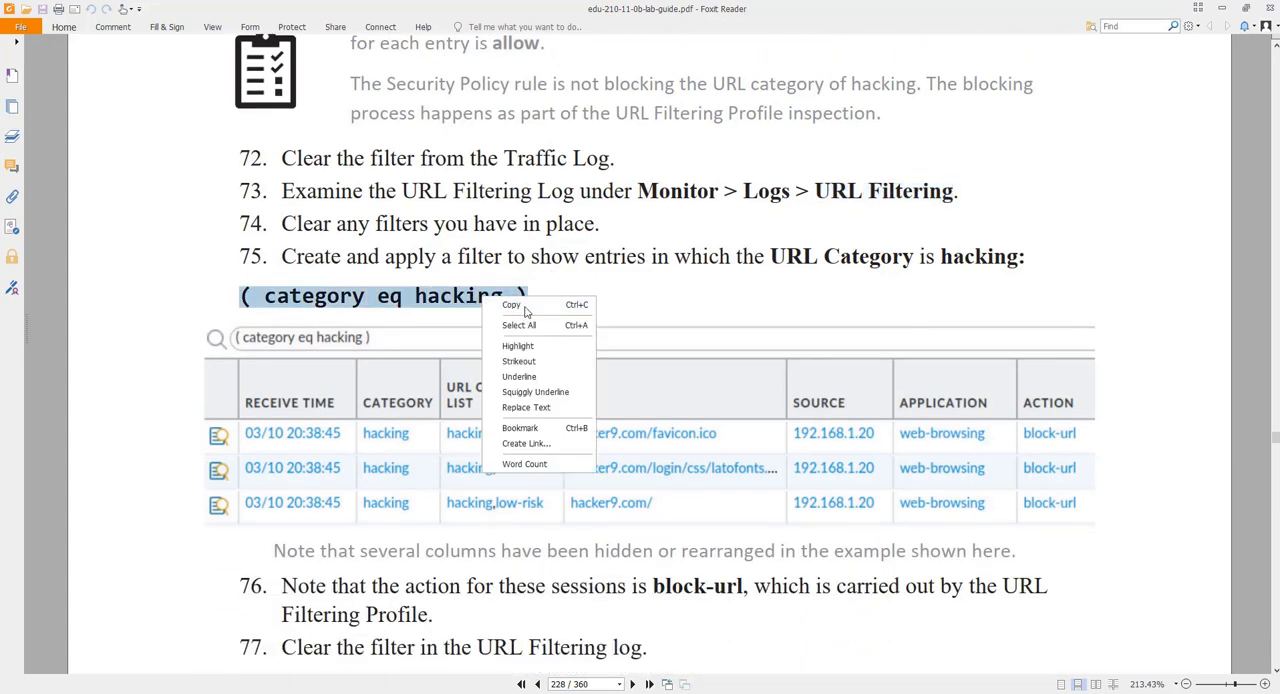
{"action": "left_click", "coordinate": [524, 306]}
{"action": "scroll", "coordinate": [1027, 408], "scroll_direction": "up", "scroll_amount": 1}
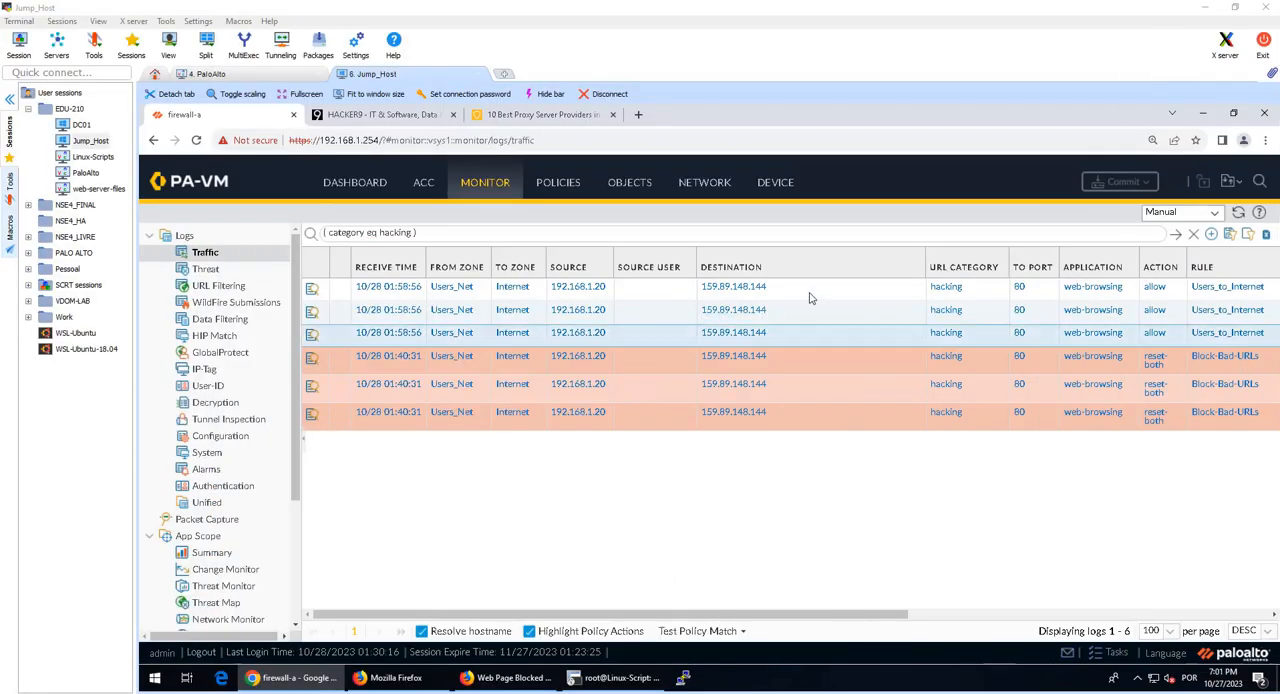
Step: Filter the firewall's URL Filtering log by ( category eq hacking ) and compare its actions with the Traffic log
{"action": "left_click", "coordinate": [221, 287]}
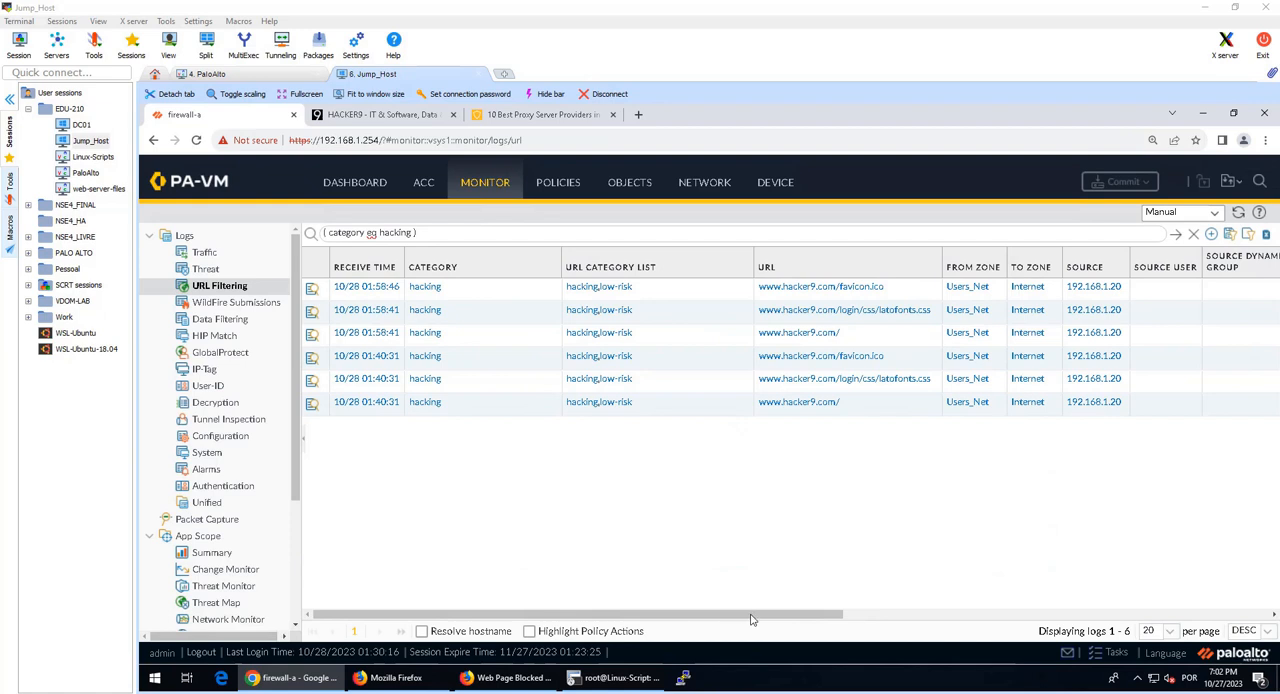
{"action": "left_click_drag", "start_coordinate": [752, 620], "coordinate": [1219, 613]}
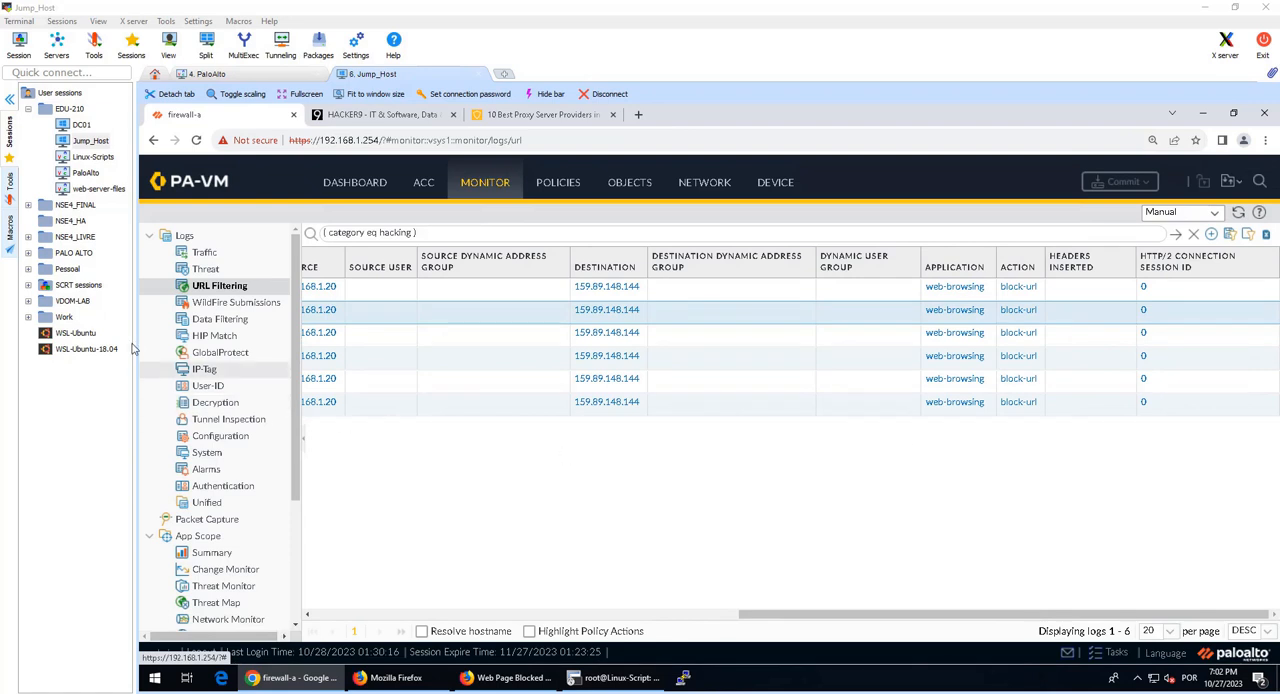
{"action": "left_click", "coordinate": [205, 253]}
{"action": "left_click", "coordinate": [226, 288]}
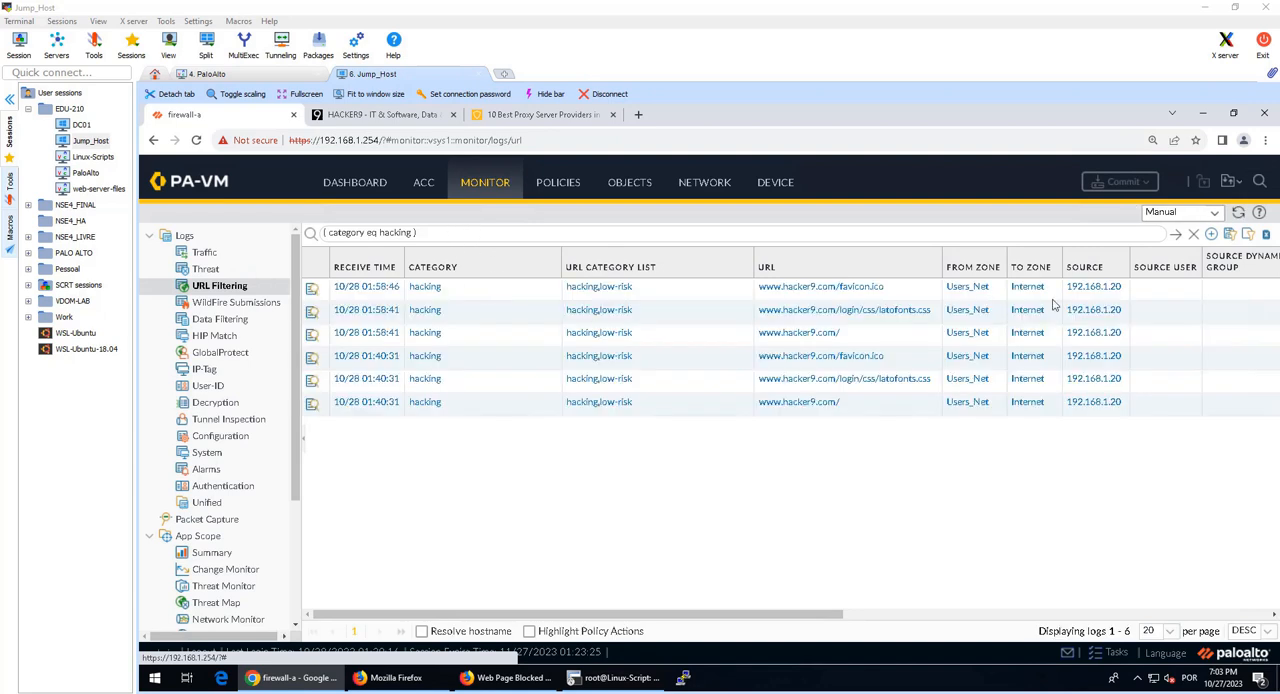
{"action": "left_click", "coordinate": [977, 619]}
{"action": "left_click_drag", "start_coordinate": [977, 619], "coordinate": [523, 512]}
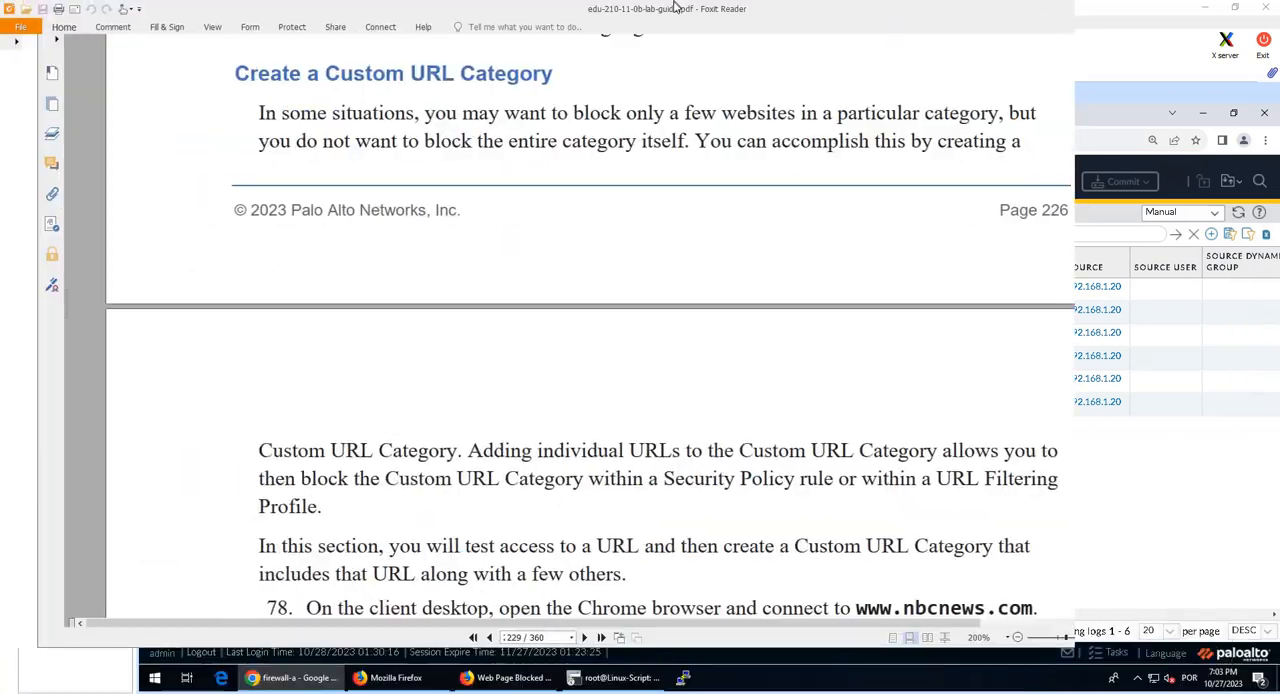
Step: Read the lab guide section on creating a custom URL category, including the parameter table in step 83
{"action": "scroll", "coordinate": [480, 226], "scroll_direction": "up", "scroll_amount": 8}
{"action": "scroll", "coordinate": [412, 240], "scroll_direction": "down", "scroll_amount": 6}
{"action": "scroll", "coordinate": [412, 240], "scroll_direction": "down", "scroll_amount": 1}
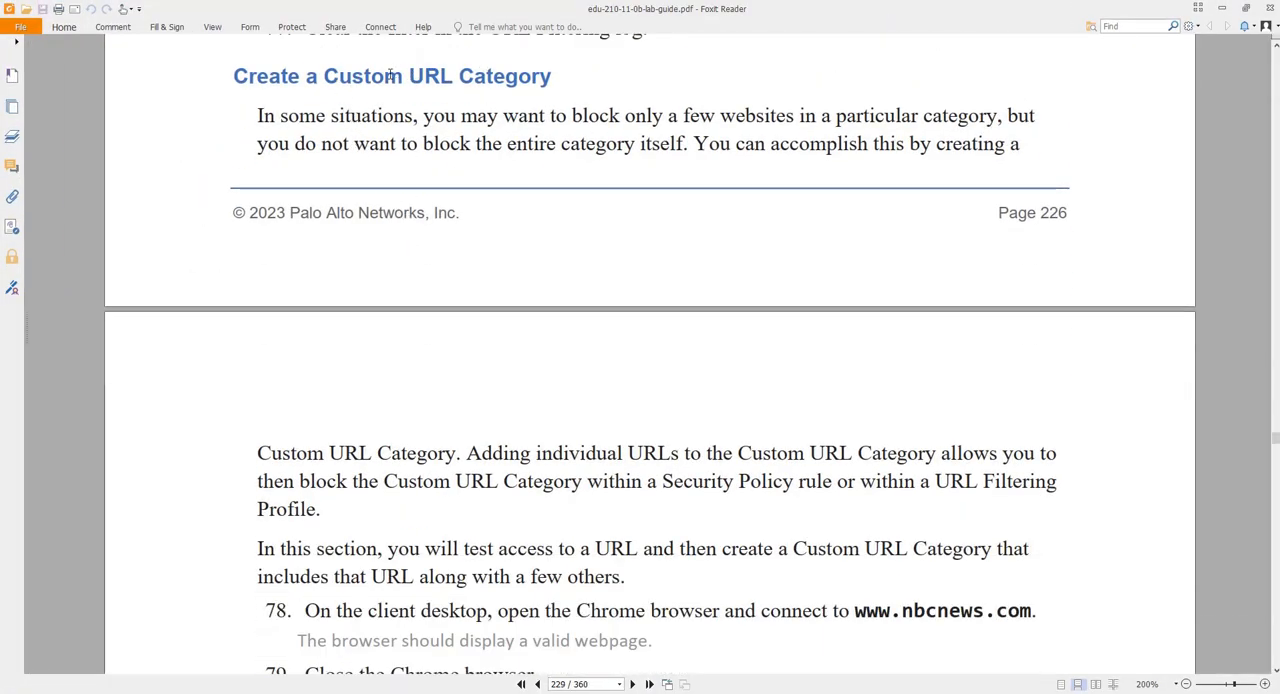
{"action": "left_click_drag", "start_coordinate": [324, 76], "coordinate": [551, 78]}
{"action": "scroll", "coordinate": [537, 91], "scroll_direction": "down", "scroll_amount": 1}
{"action": "scroll", "coordinate": [537, 91], "scroll_direction": "up", "scroll_amount": 1}
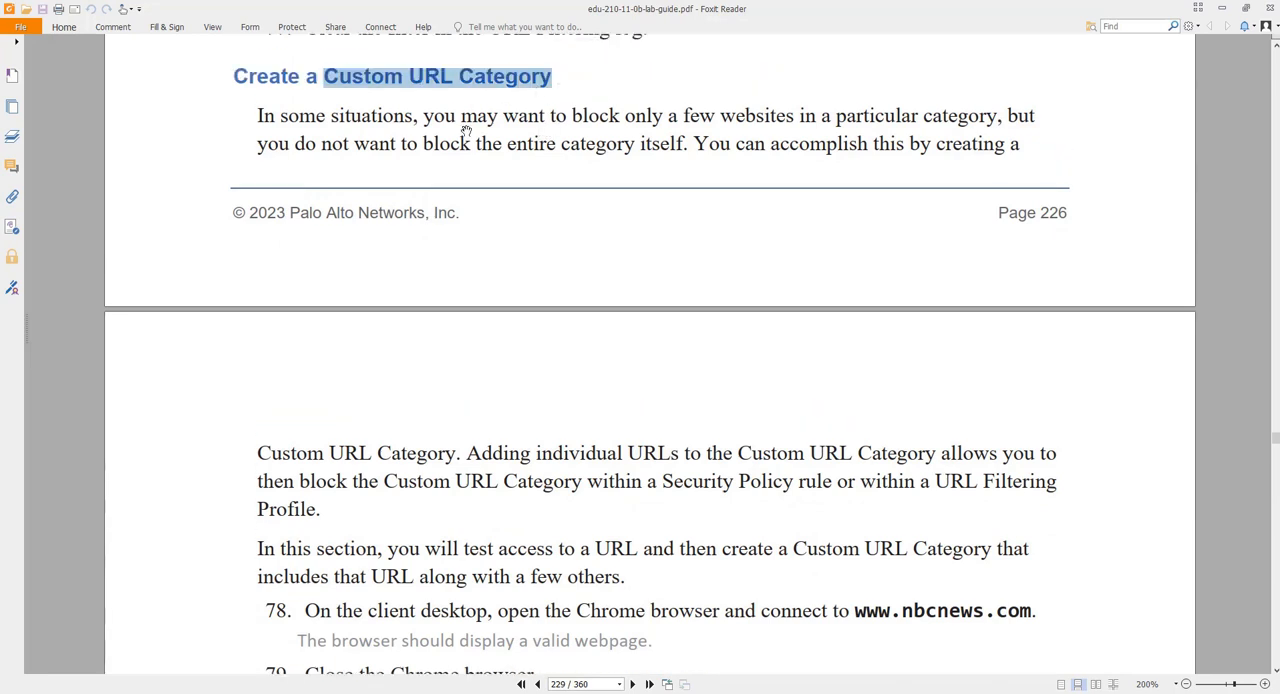
{"action": "left_click_drag", "start_coordinate": [424, 116], "coordinate": [938, 118]}
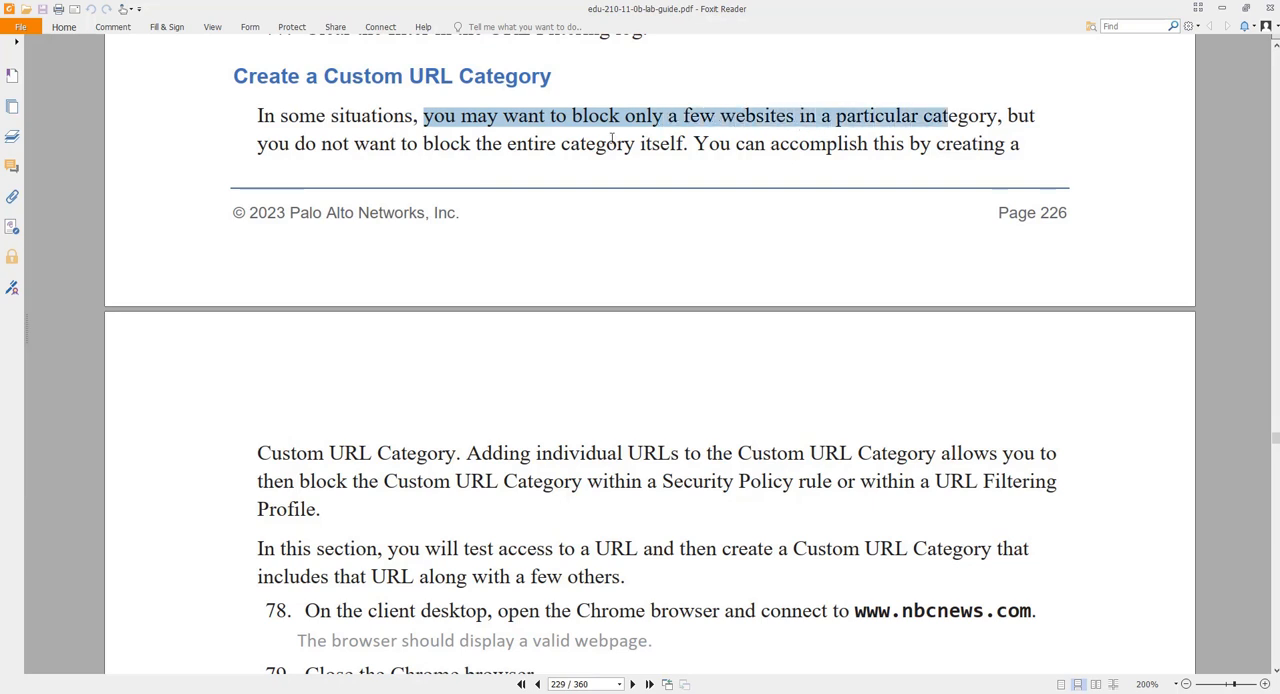
{"action": "left_click_drag", "start_coordinate": [506, 148], "coordinate": [694, 147]}
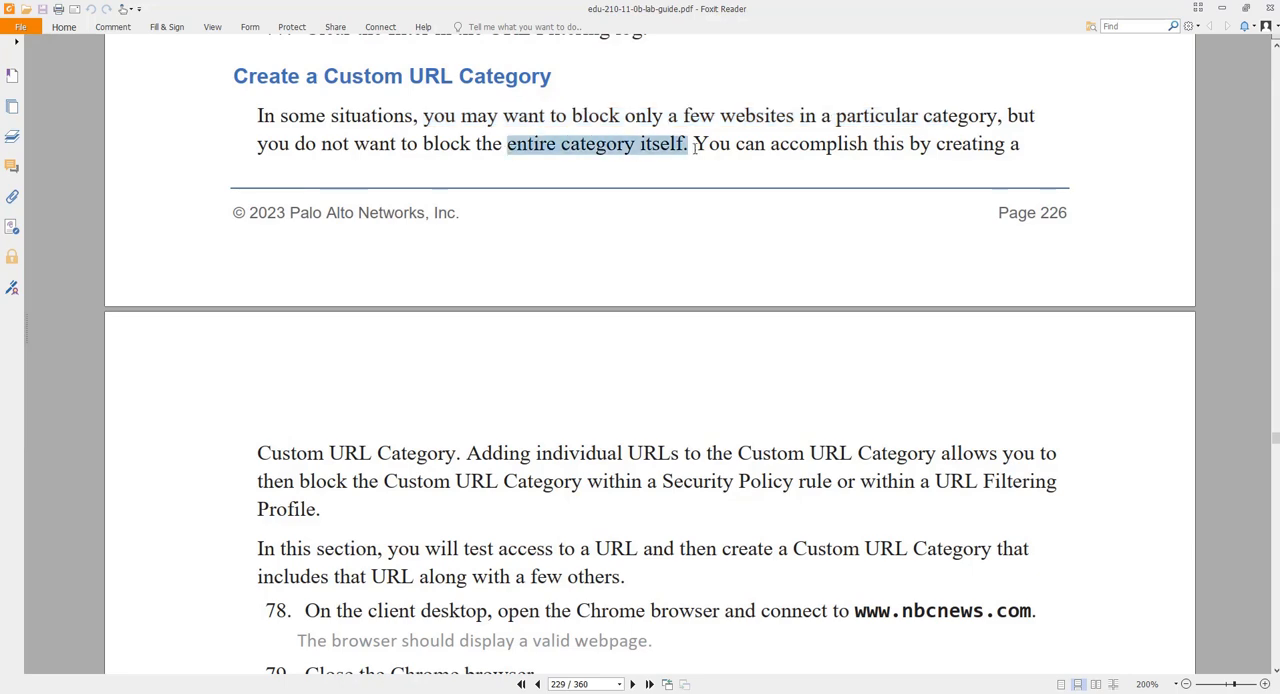
{"action": "scroll", "coordinate": [720, 171], "scroll_direction": "down", "scroll_amount": 8}
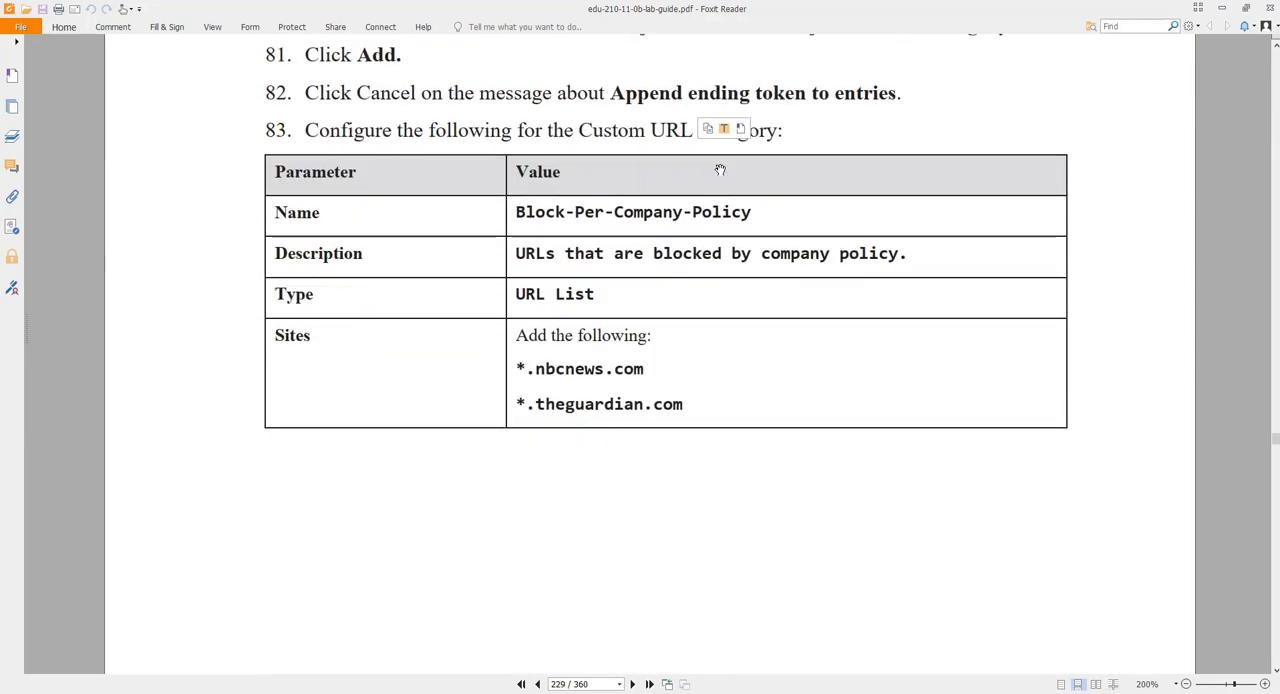
Step: Start a new custom URL category in the firewall, dismiss the trailing slash message and name the category Block-Per-Company-Policy
{"action": "left_click", "coordinate": [1222, 8]}
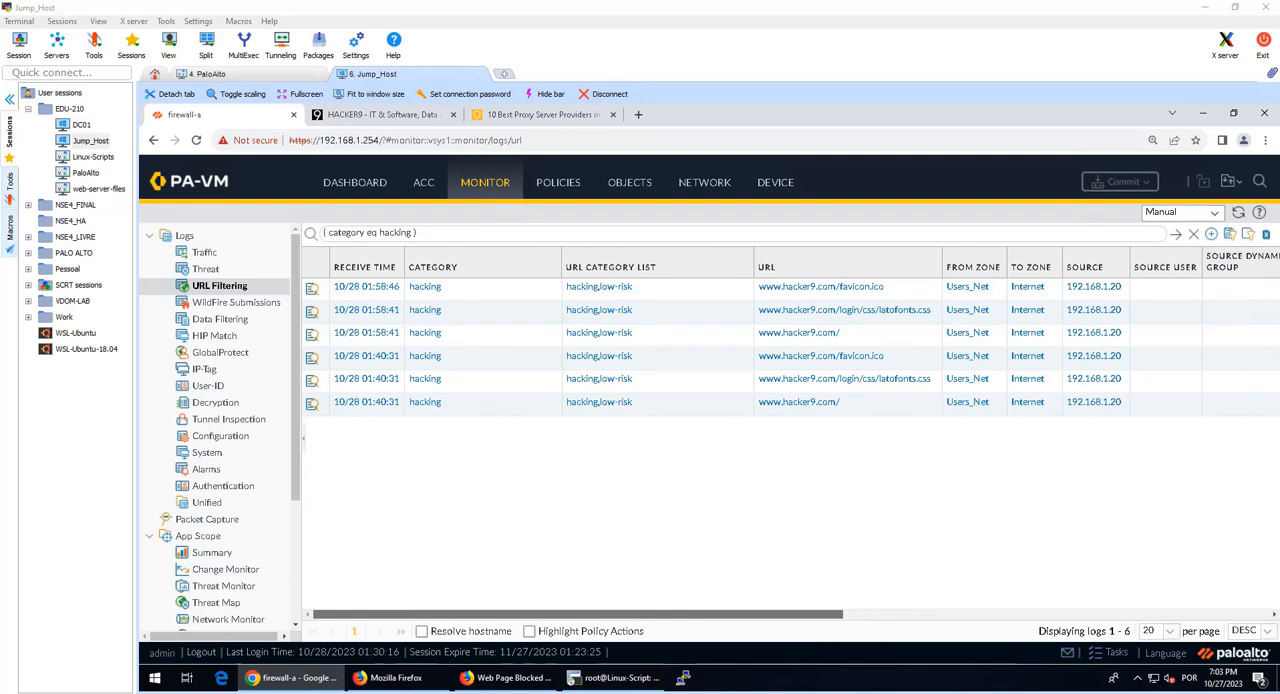
{"action": "left_click", "coordinate": [628, 190]}
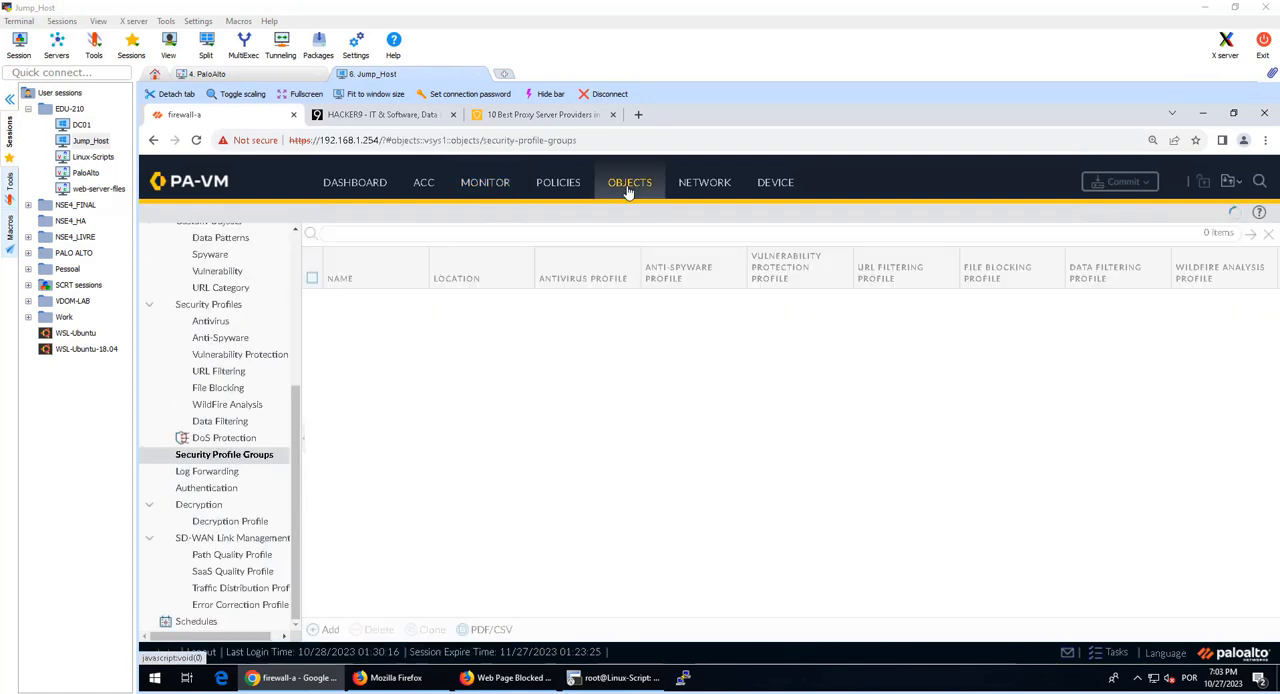
{"action": "scroll", "coordinate": [247, 440], "scroll_direction": "up", "scroll_amount": 3}
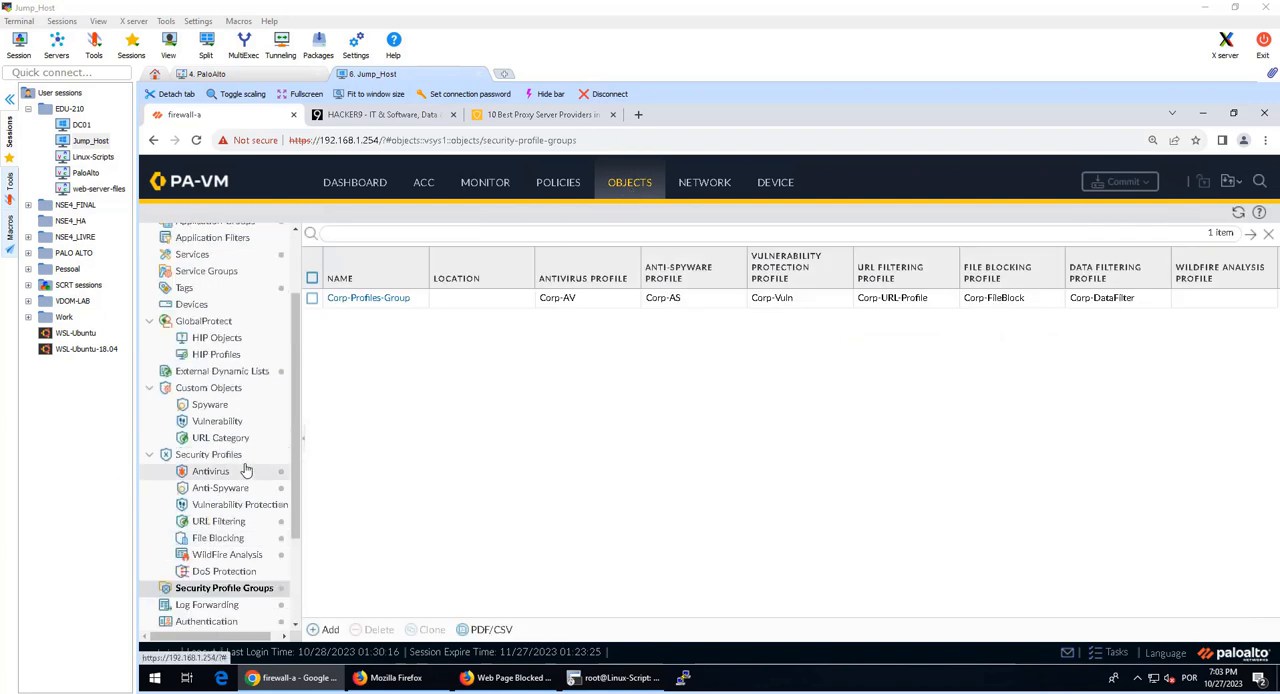
{"action": "left_click", "coordinate": [230, 438]}
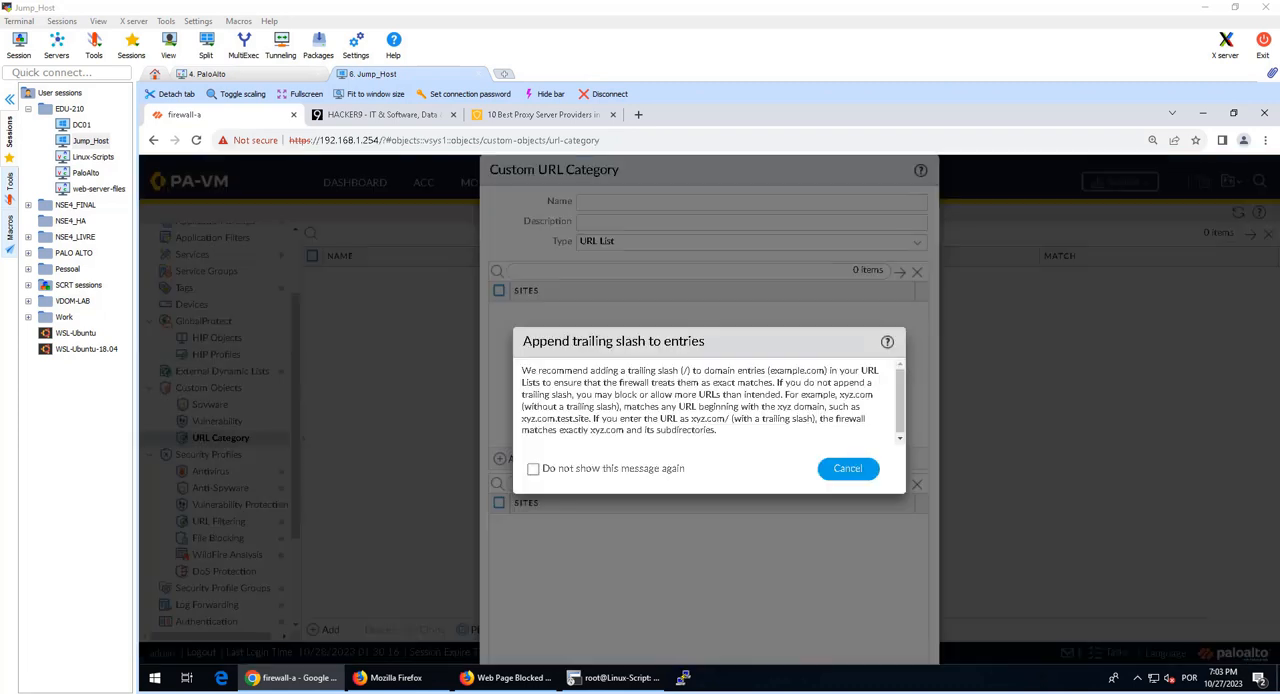
{"action": "left_click", "coordinate": [848, 468]}
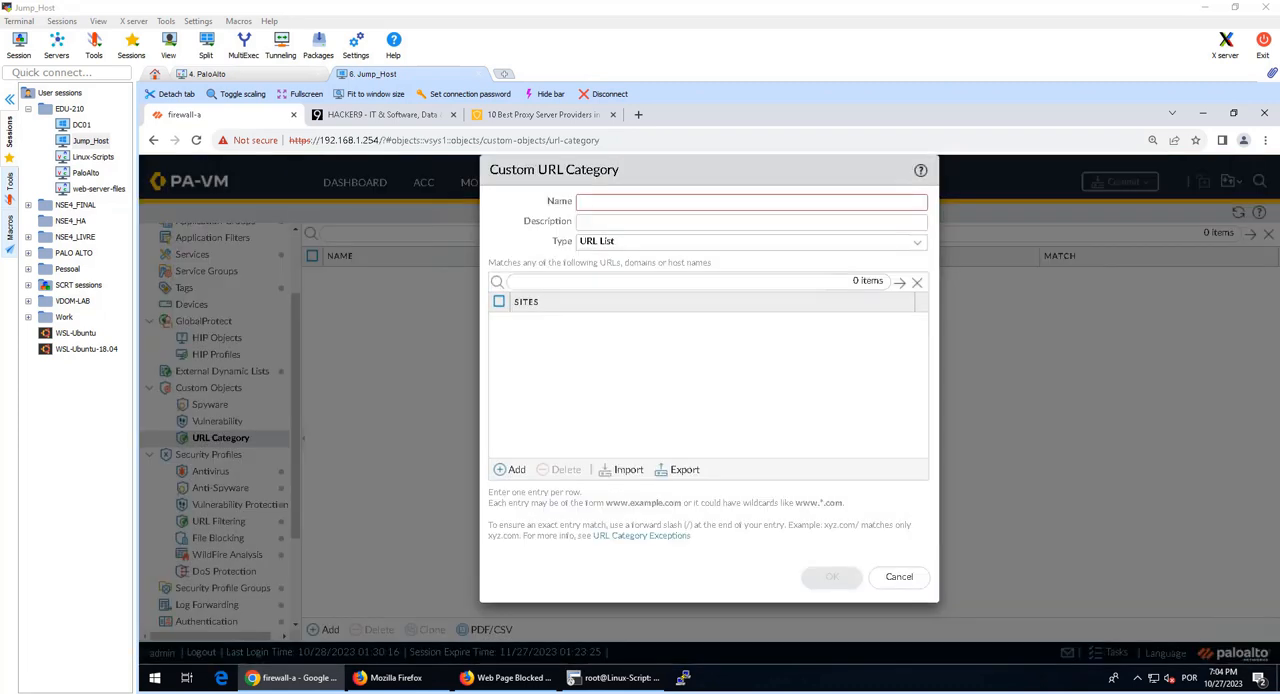
{"action": "key", "text": "ctrl+v"}
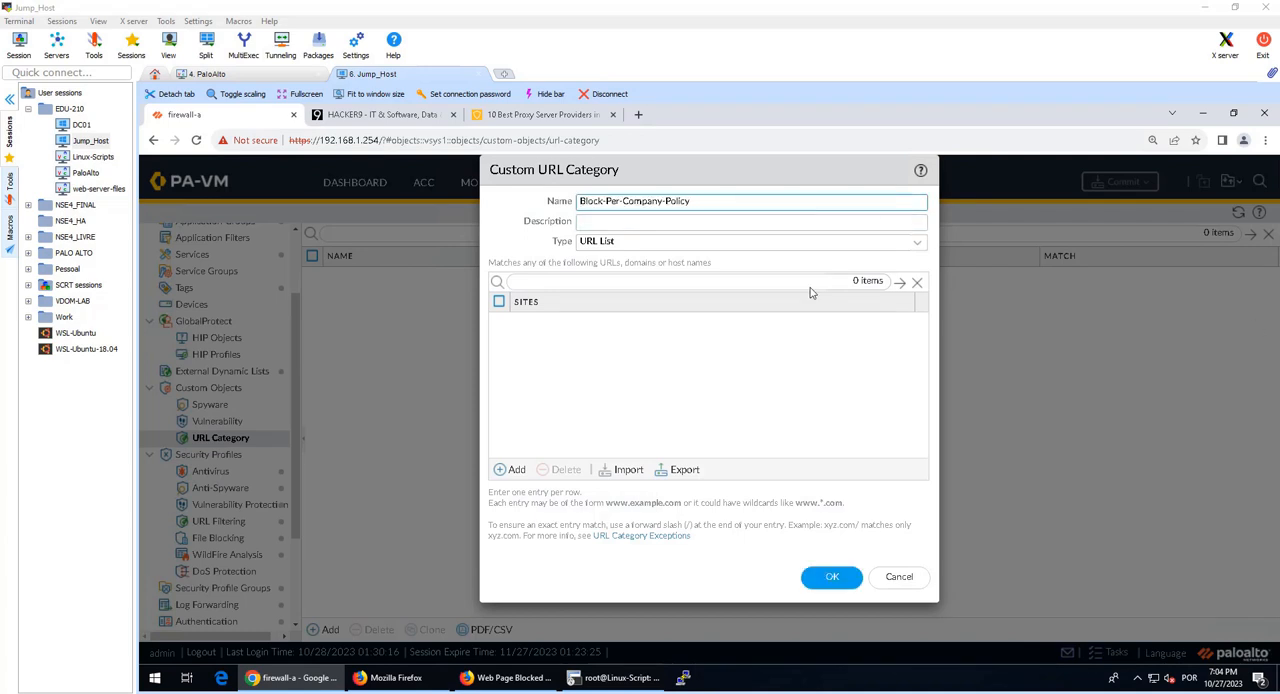
Step: Describe the category as "URLs that are blocked by company policy.", list *.nbcnews.com and *.theguardian.com as its sites, and save it
{"action": "left_click", "coordinate": [601, 222]}
{"action": "key", "text": "ctrl+v"}
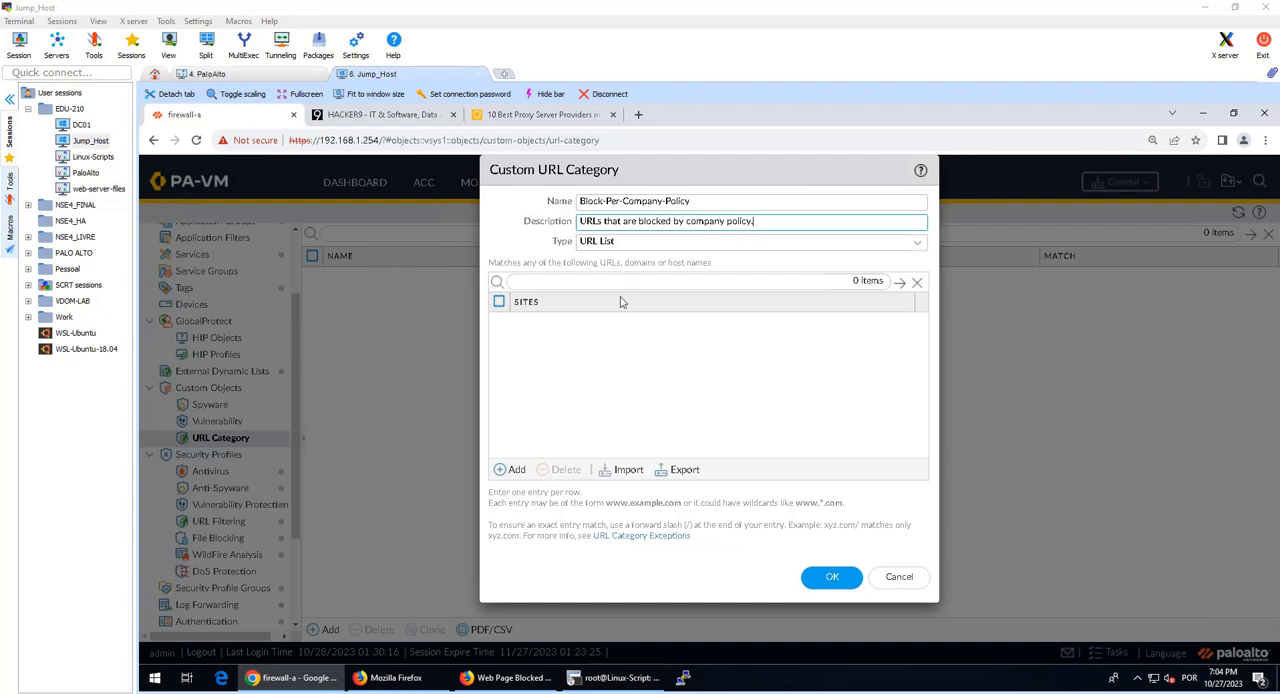
{"action": "left_click", "coordinate": [510, 469]}
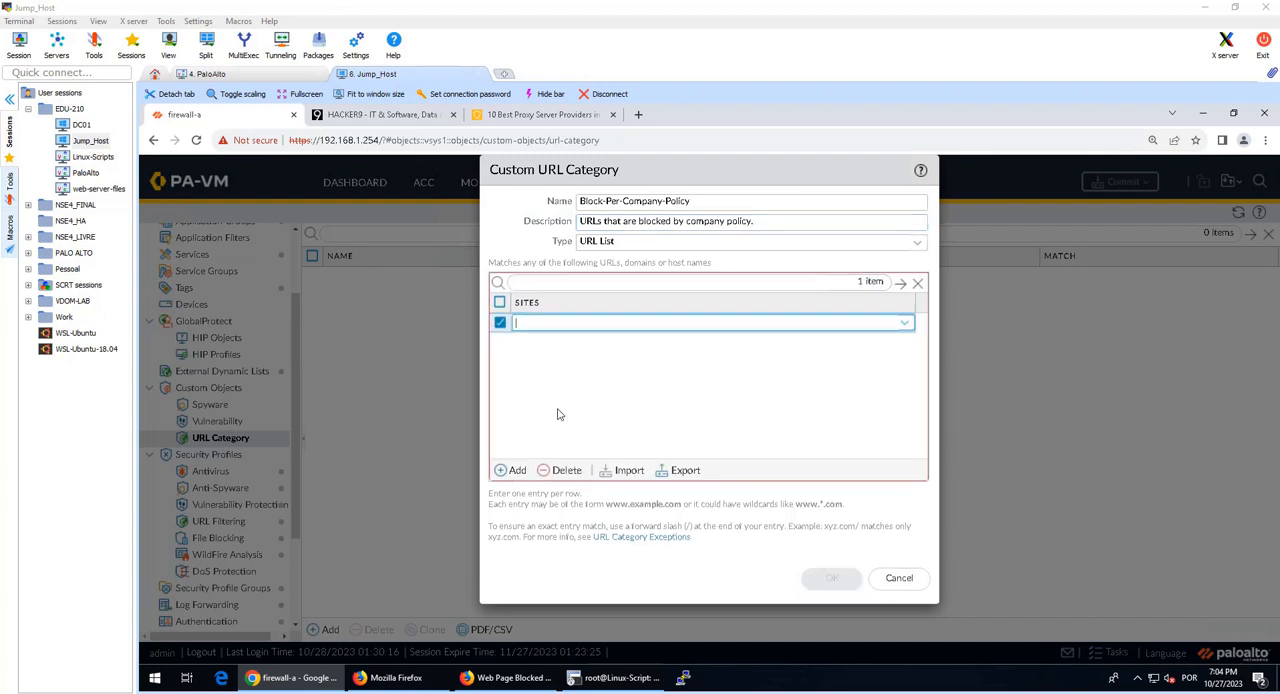
{"action": "key", "text": "ctrl+v"}
{"action": "left_click", "coordinate": [643, 381]}
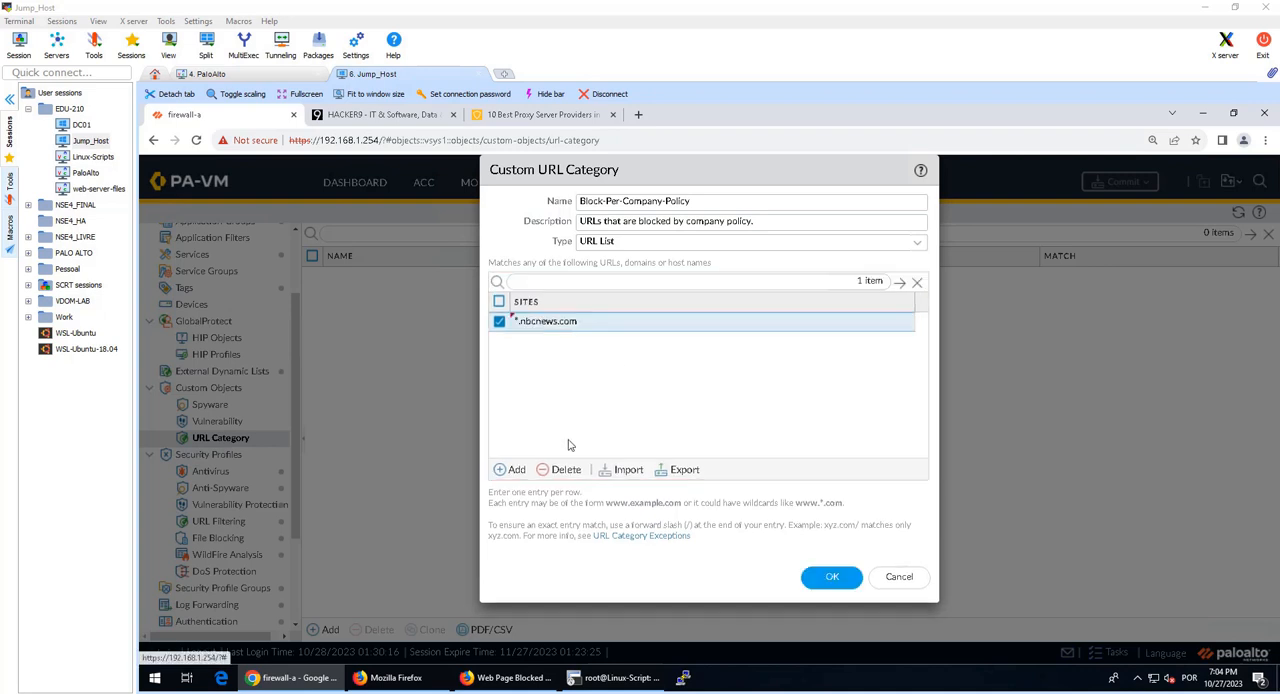
{"action": "left_click", "coordinate": [512, 470]}
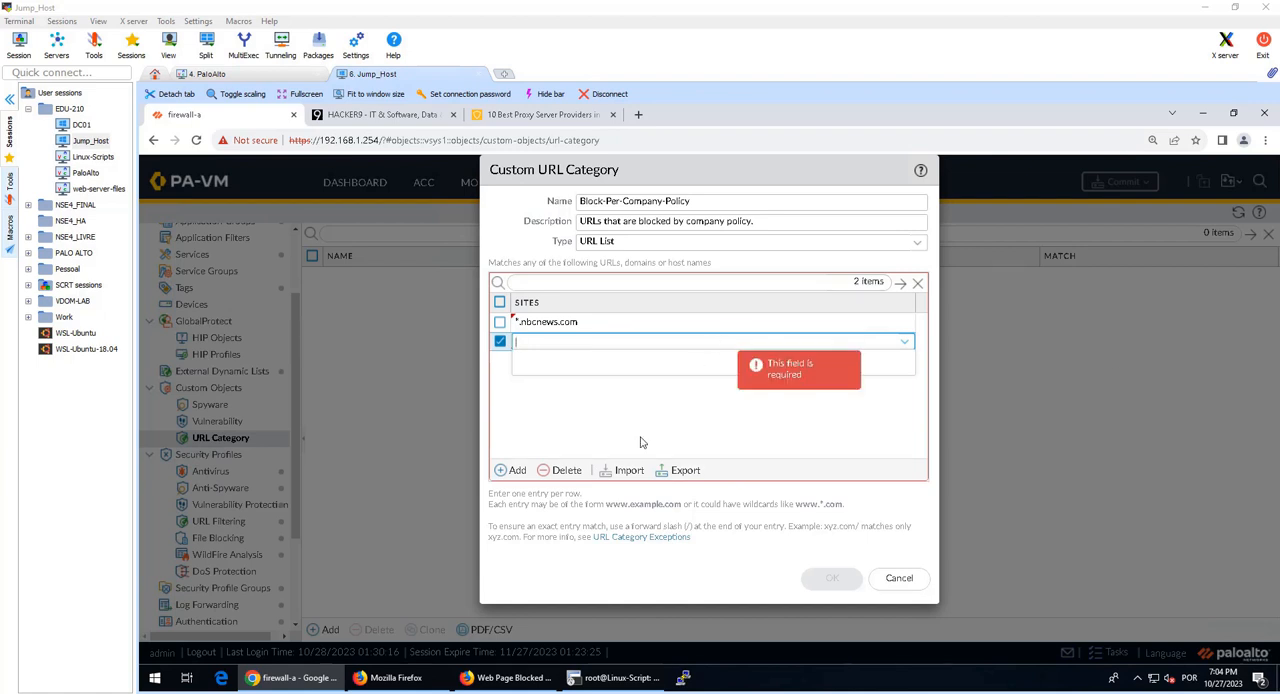
{"action": "key", "text": "ctrl+v"}
{"action": "left_click", "coordinate": [1179, 495]}
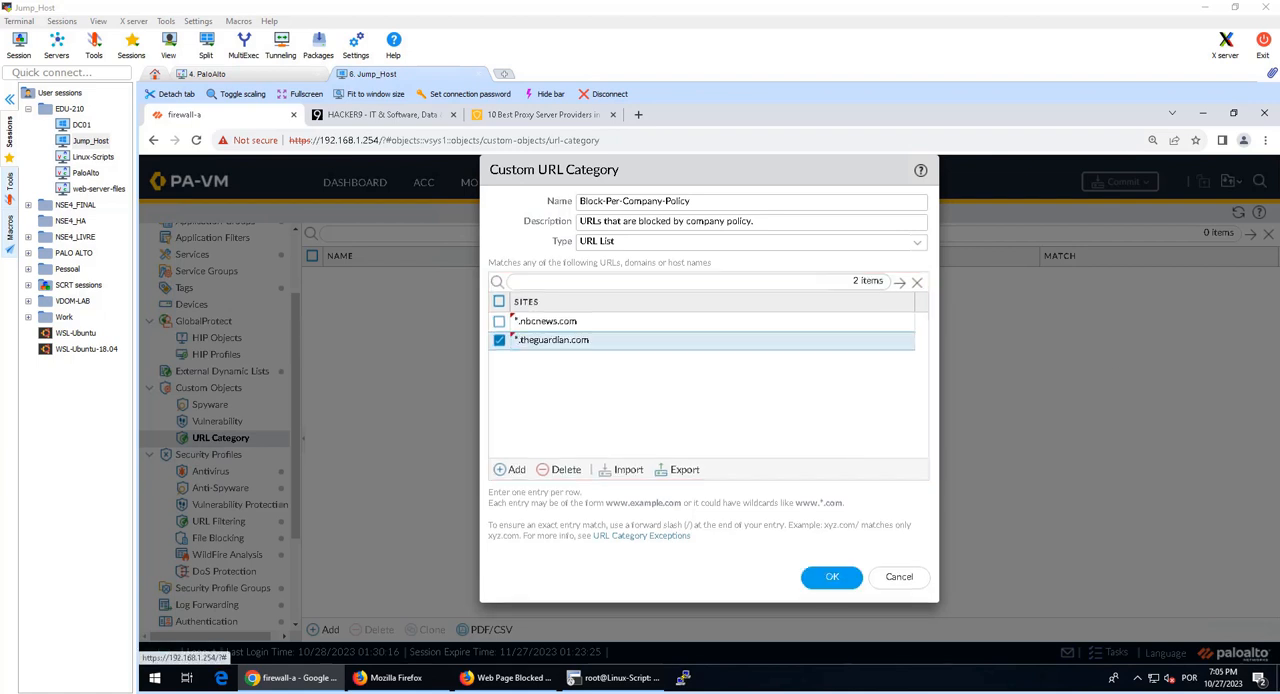
{"action": "left_click", "coordinate": [830, 576]}
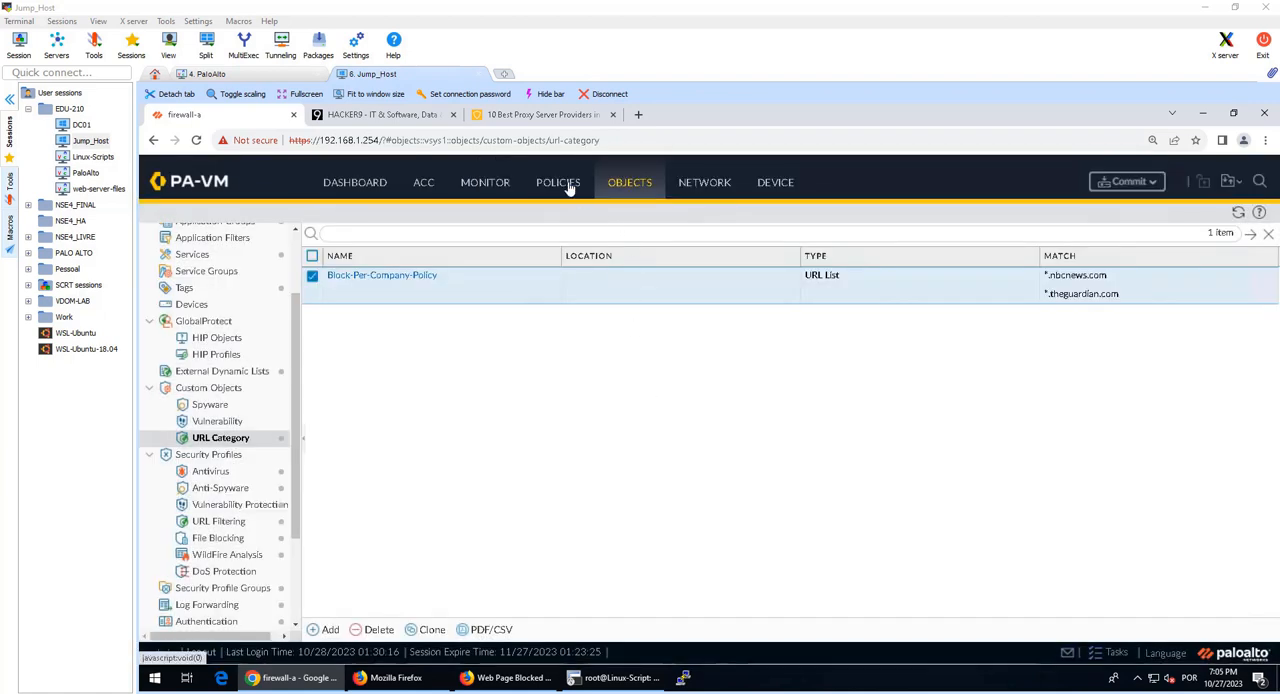
Step: Enable the Block-Bad-URLs rule in the firewall's Security policies
{"action": "left_click", "coordinate": [568, 187]}
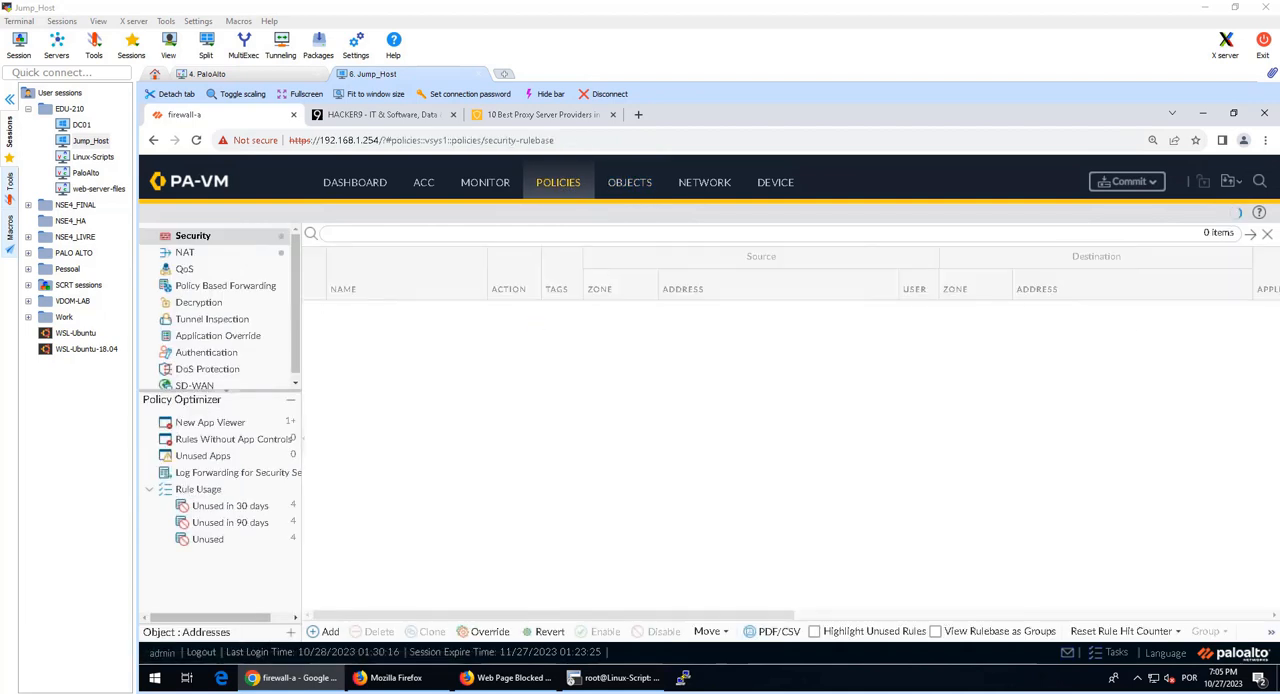
{"action": "left_click", "coordinate": [465, 367]}
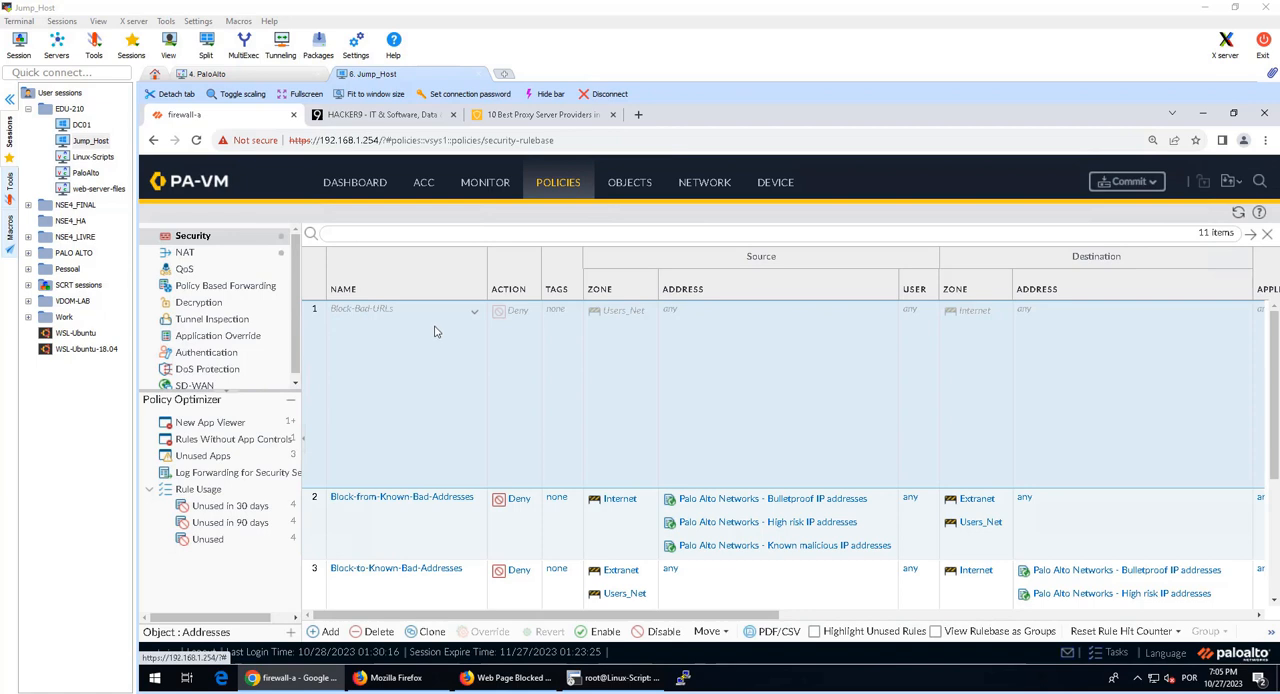
{"action": "left_click", "coordinate": [603, 633]}
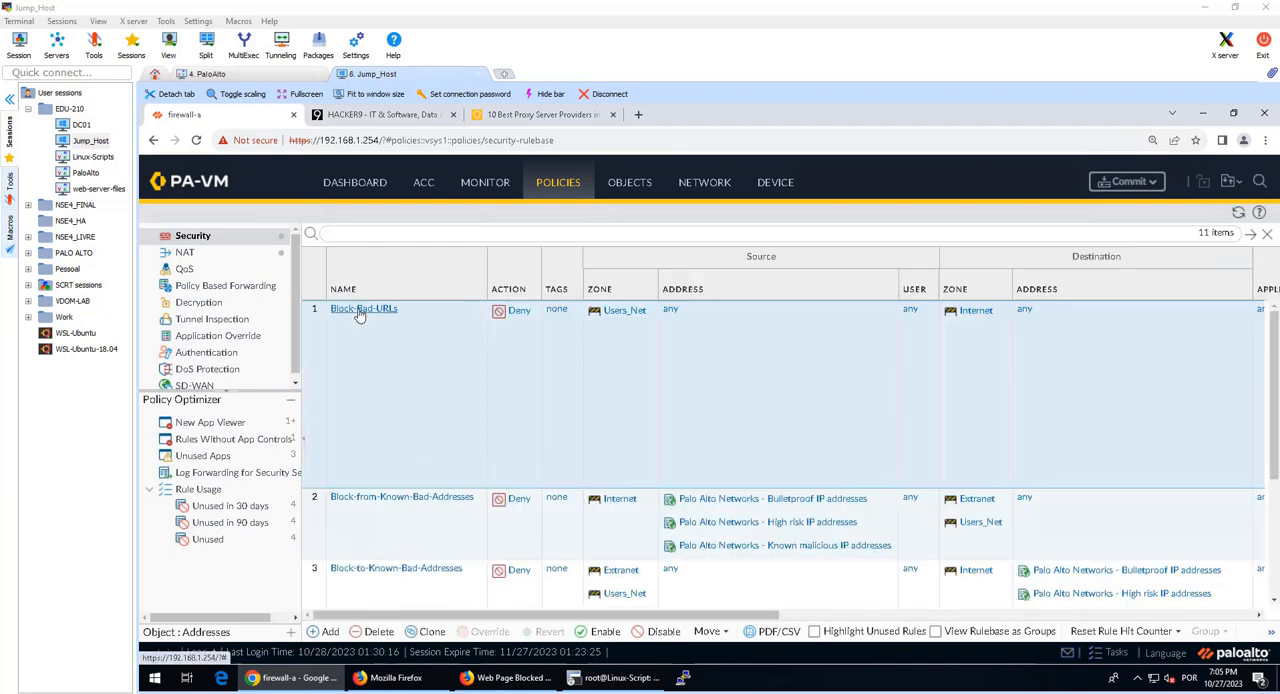
Step: Add Block-Per-Company-Policy to the URL categories of the Block-Bad-URLs rule and save the rule
{"action": "left_click", "coordinate": [362, 310]}
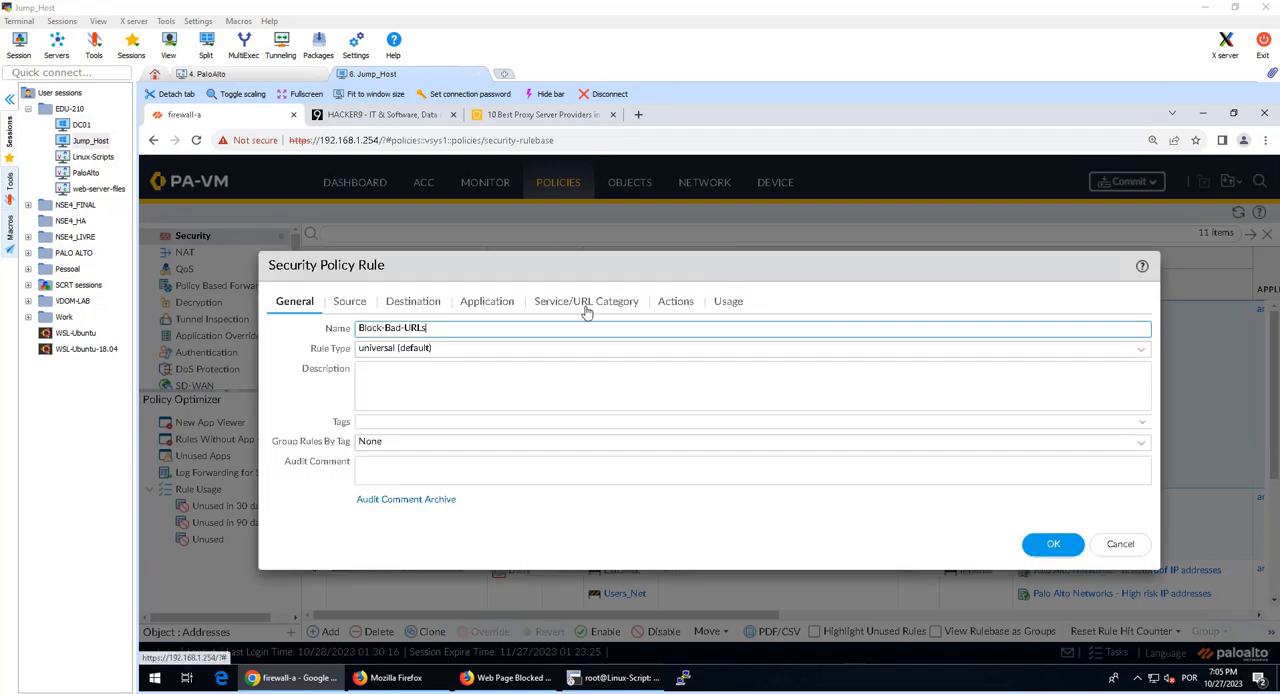
{"action": "left_click", "coordinate": [587, 305]}
{"action": "scroll", "coordinate": [727, 500], "scroll_direction": "down", "scroll_amount": 5}
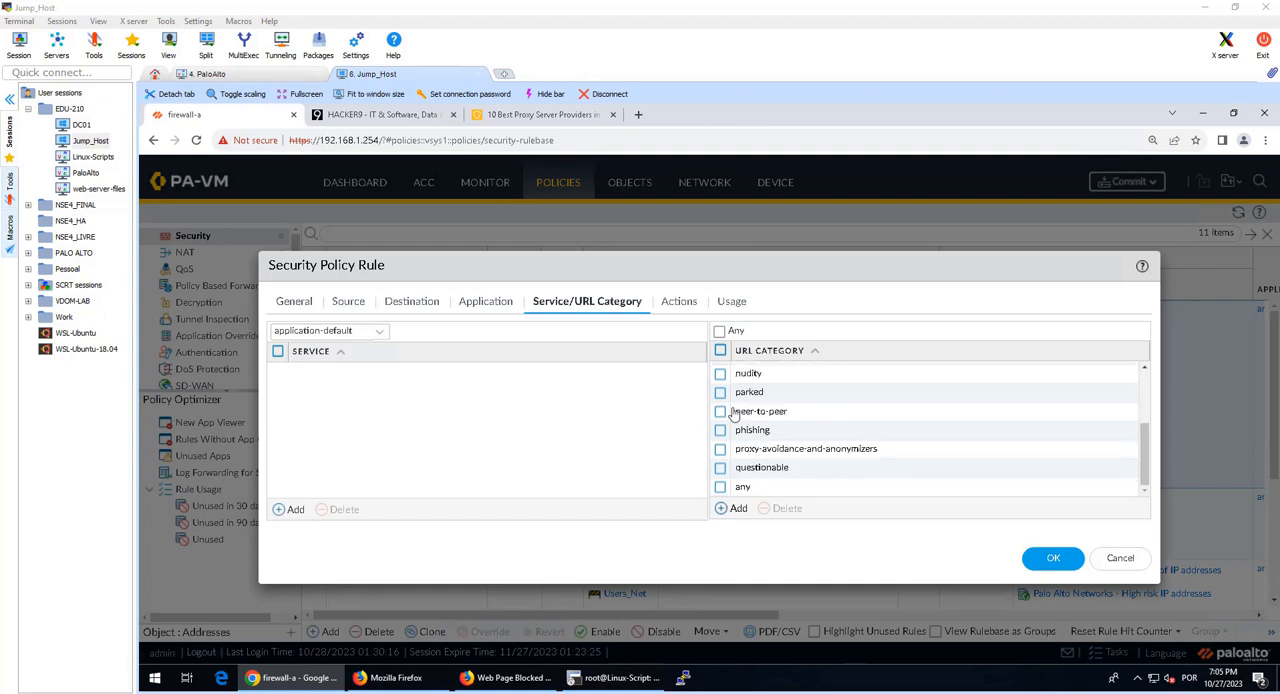
{"action": "type", "text": "Block-Per-Company-Policy"}
{"action": "left_click", "coordinate": [768, 519]}
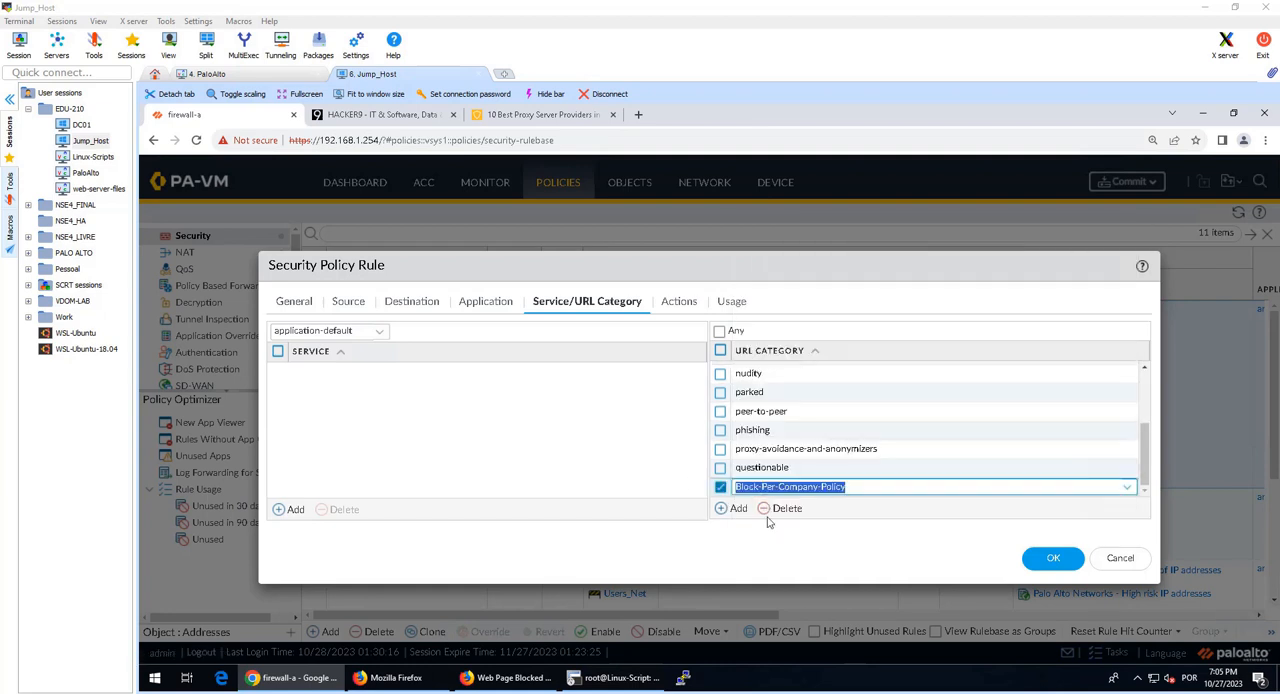
{"action": "left_click", "coordinate": [724, 500]}
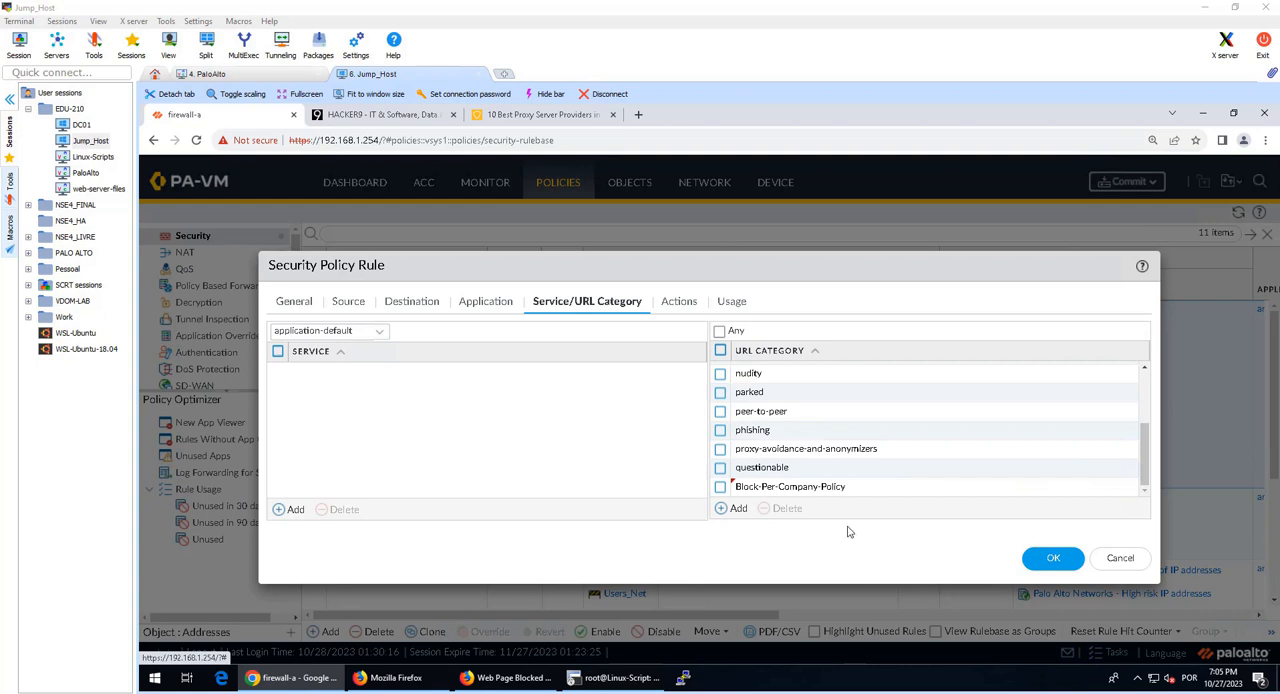
{"action": "left_click", "coordinate": [1043, 560]}
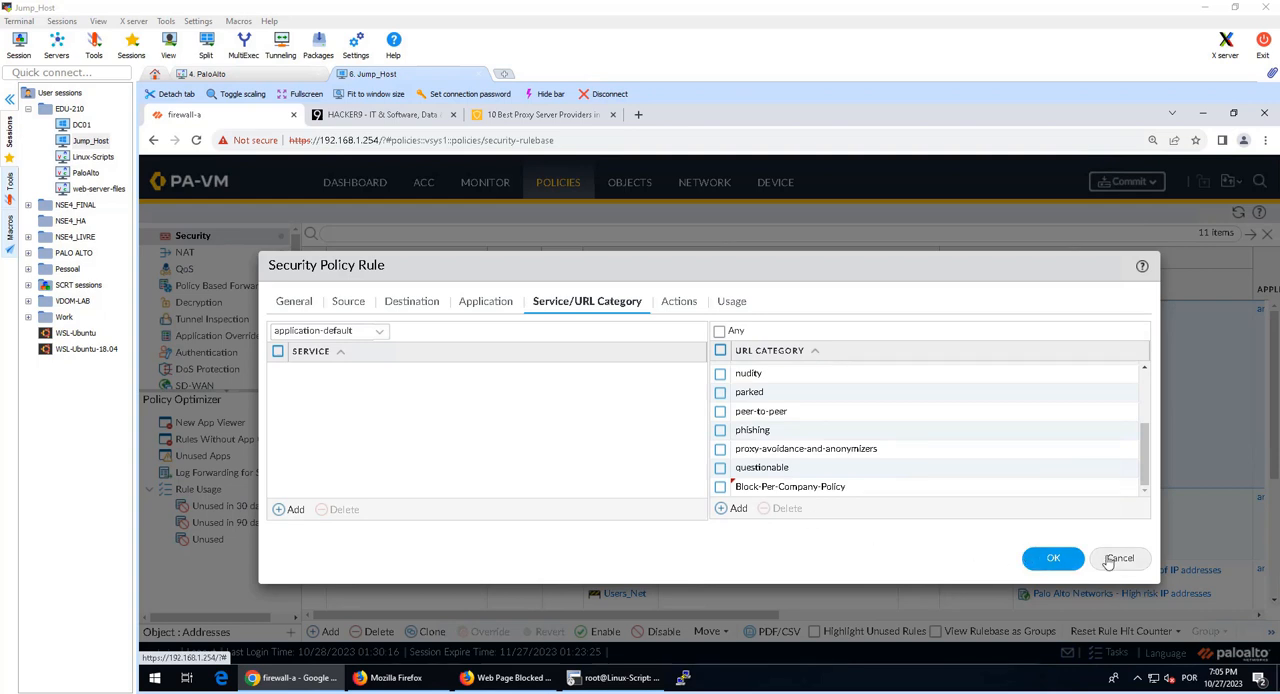
{"action": "left_click", "coordinate": [1053, 558]}
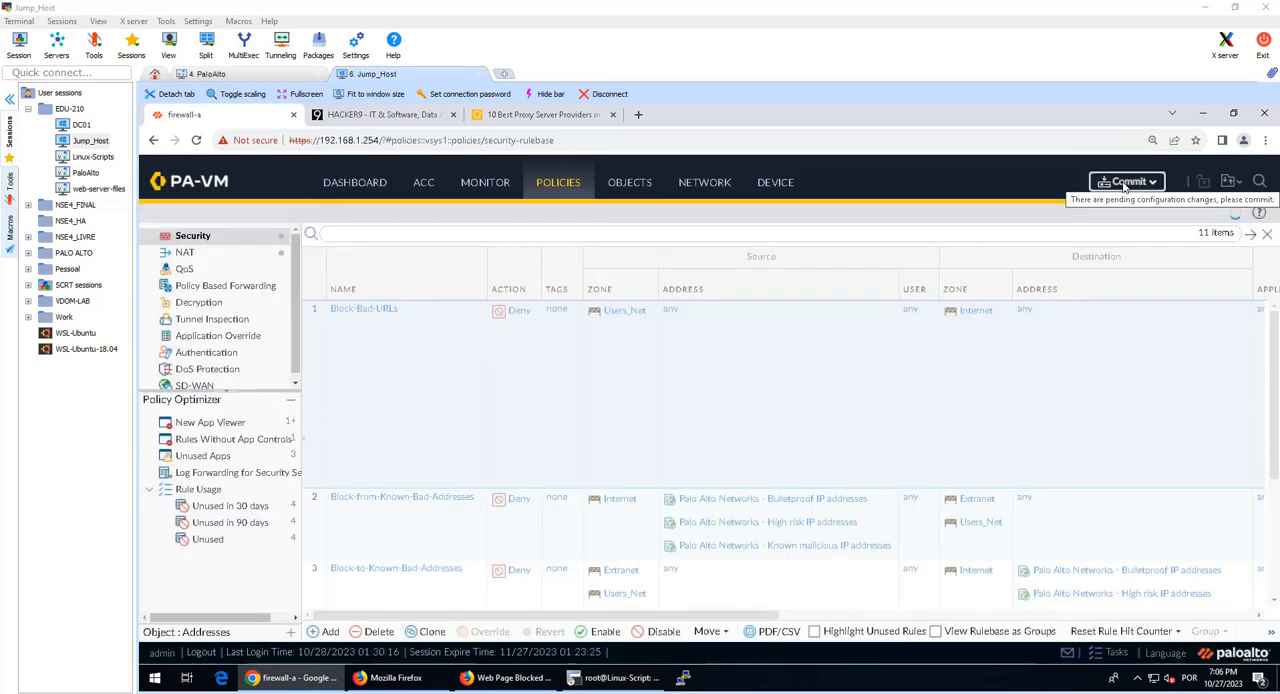
Step: Commit the pending configuration changes to the firewall
{"action": "right_click", "coordinate": [1121, 183]}
{"action": "left_click", "coordinate": [1115, 182]}
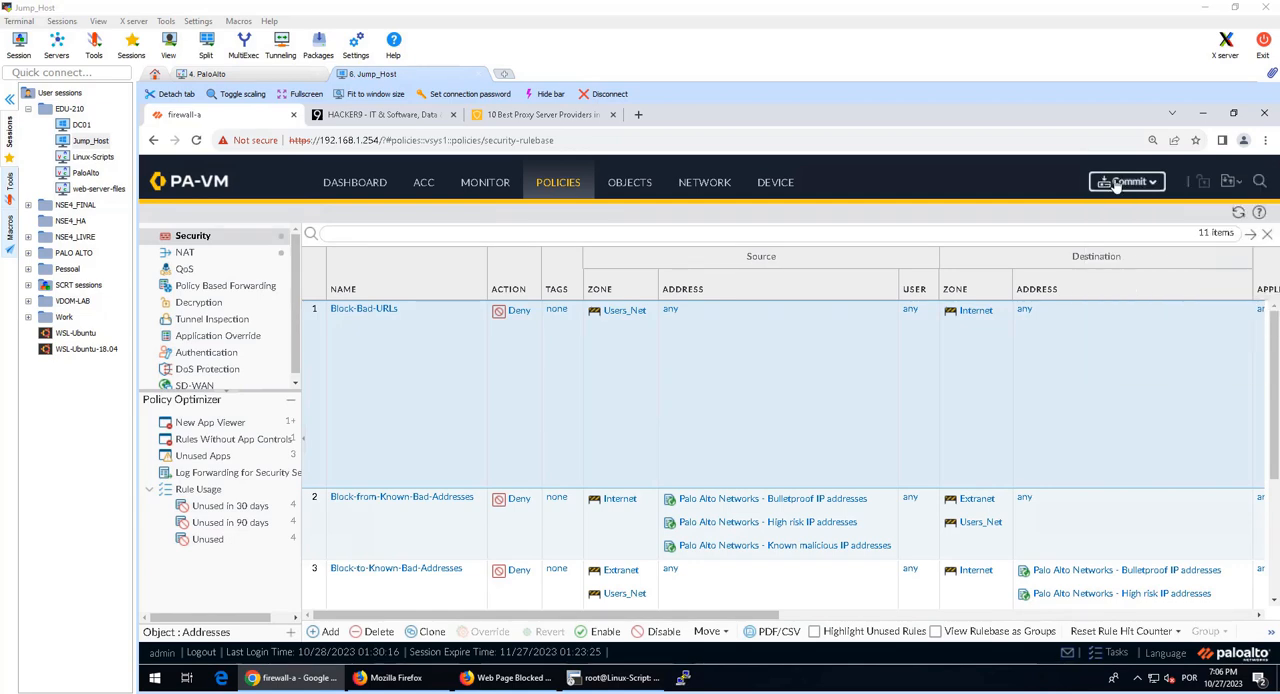
{"action": "left_click", "coordinate": [1117, 184]}
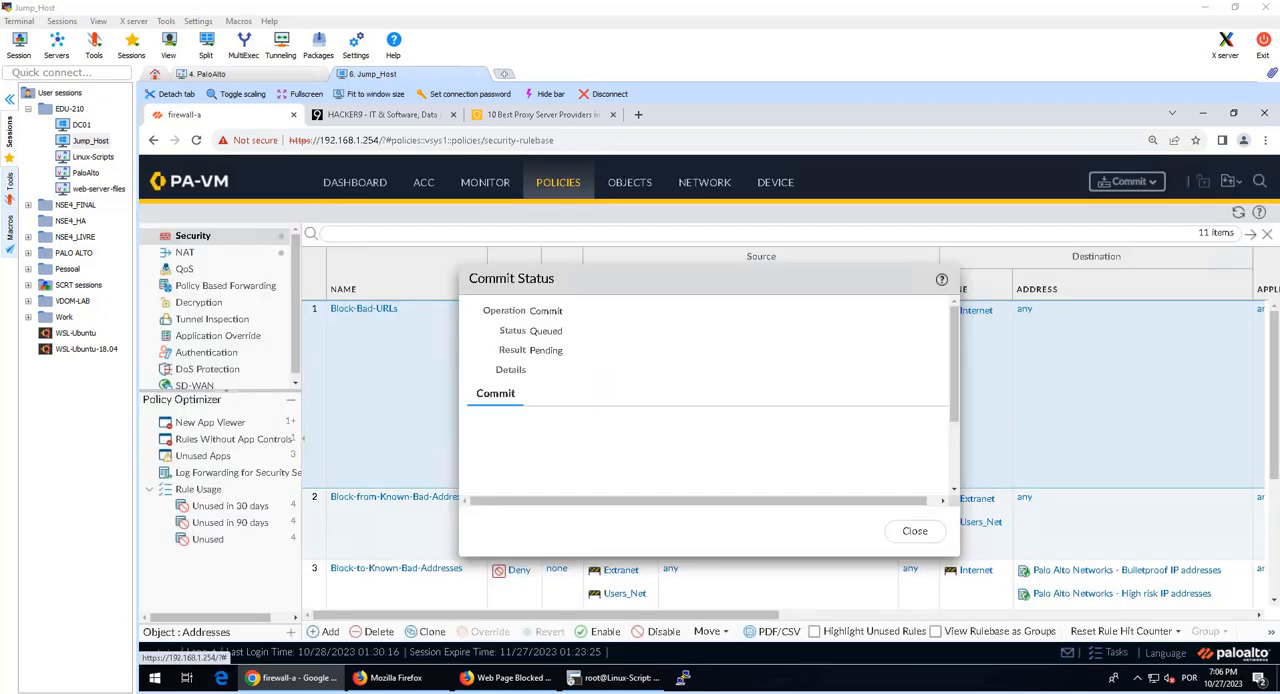
{"action": "left_click", "coordinate": [530, 679]}
{"action": "key", "text": "ctrl+shift+p"}
{"action": "type", "text": "www.theguardian.com"}
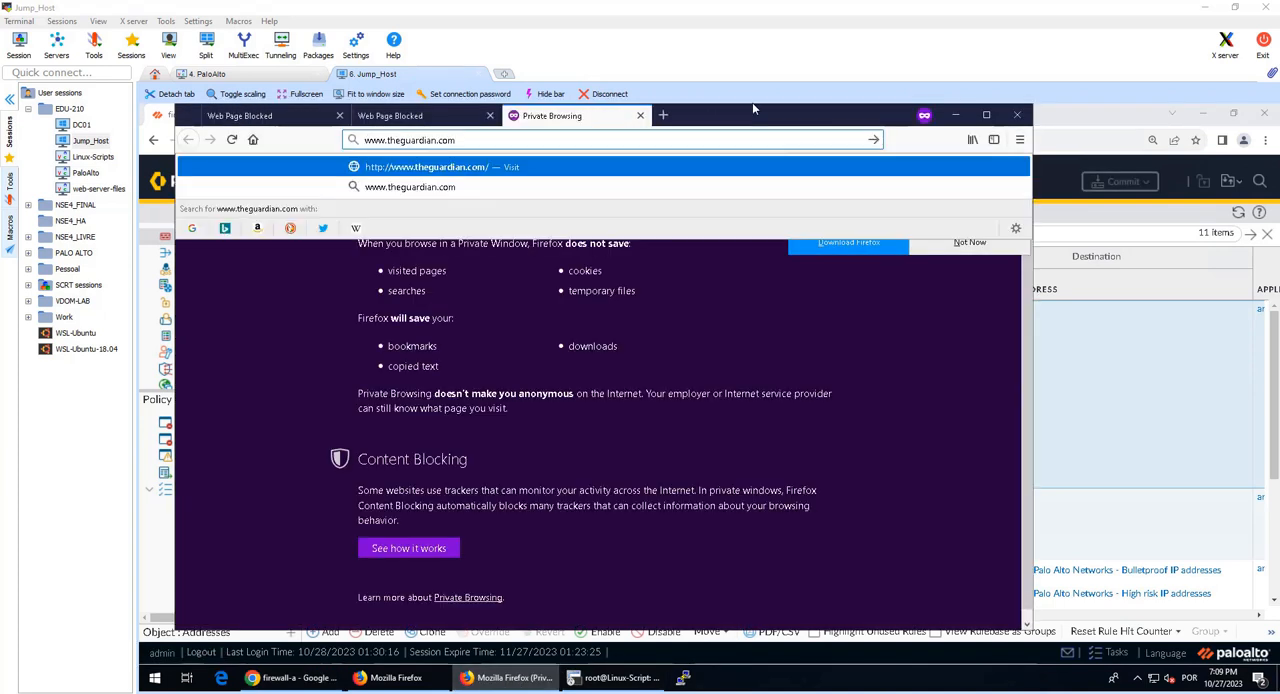
{"action": "key", "text": "Return"}
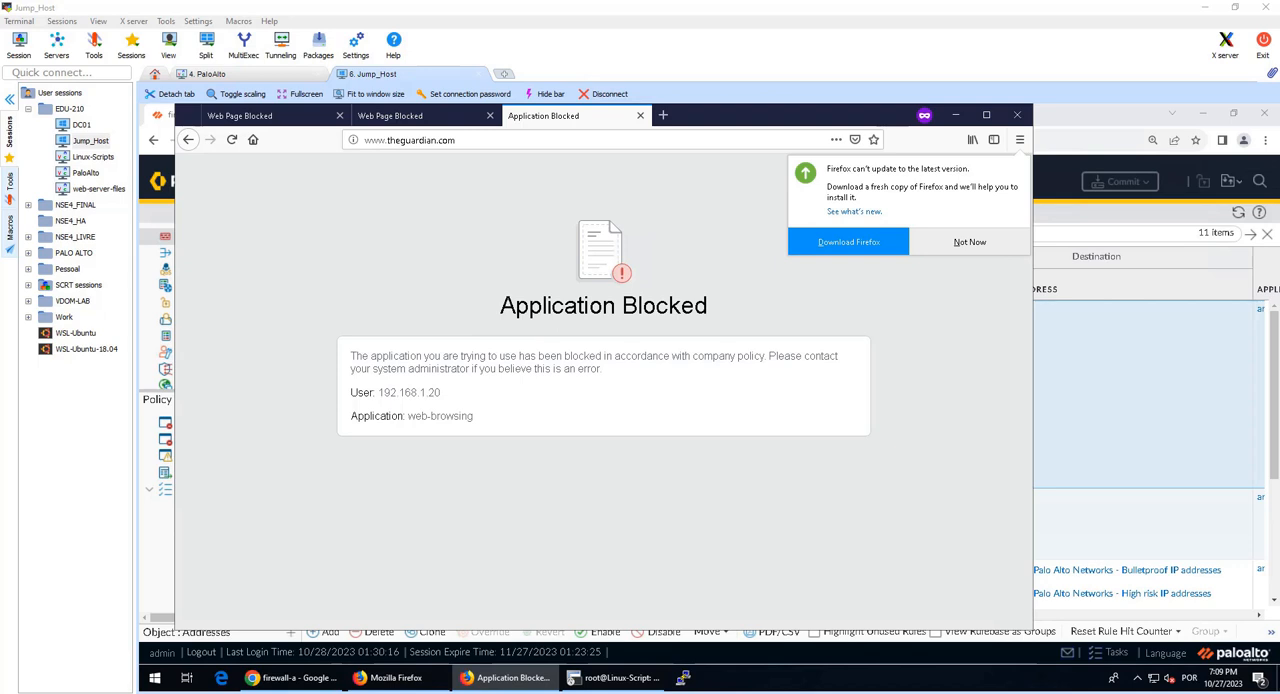
{"action": "left_click", "coordinate": [729, 139]}
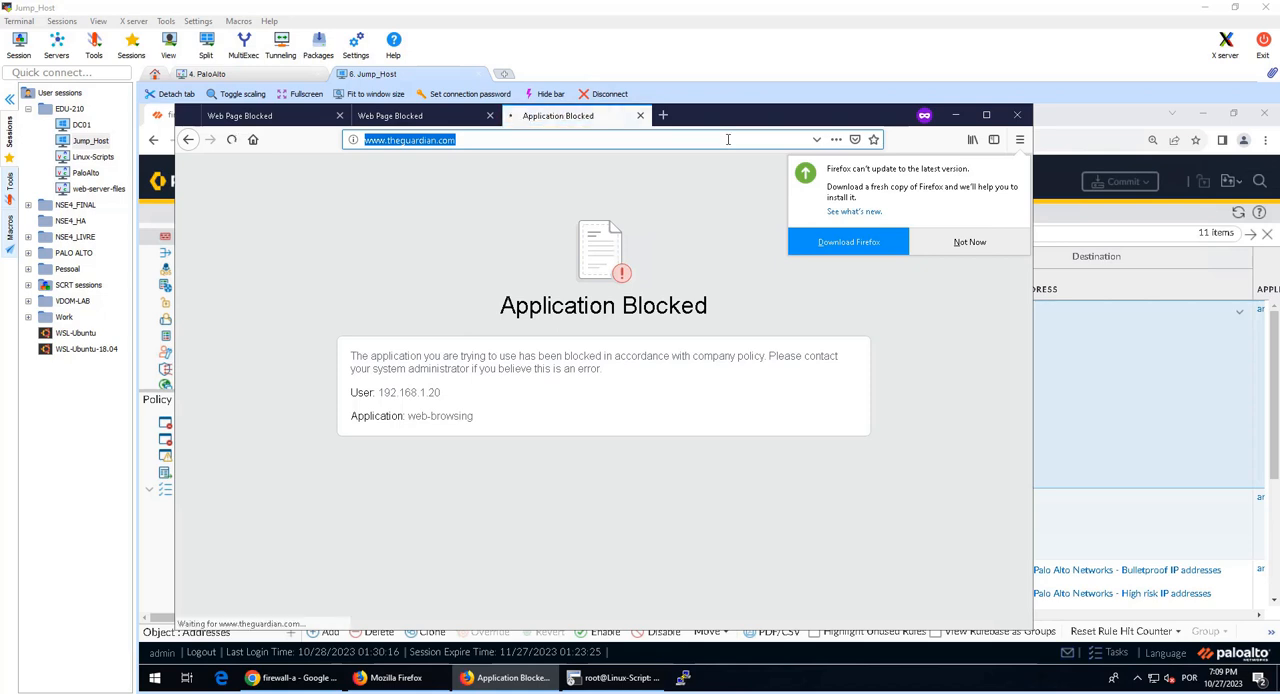
{"action": "left_click", "coordinate": [1135, 281]}
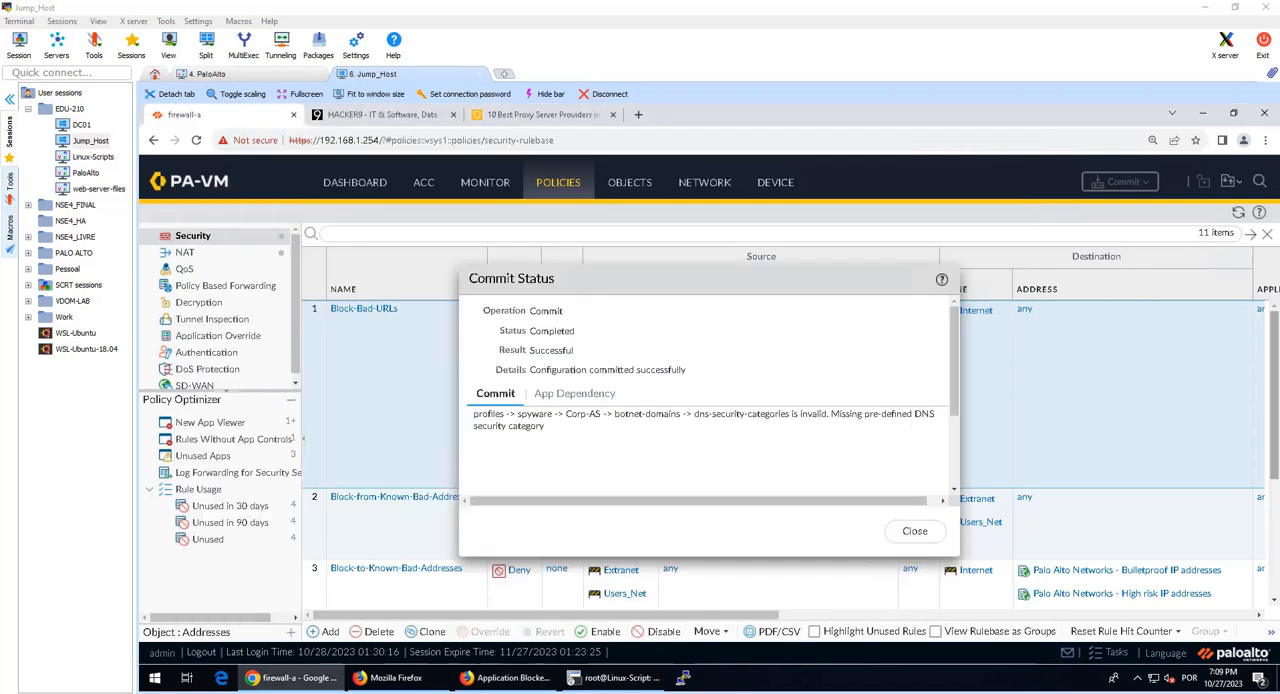
{"action": "key", "text": "Escape"}
{"action": "left_click", "coordinate": [492, 185]}
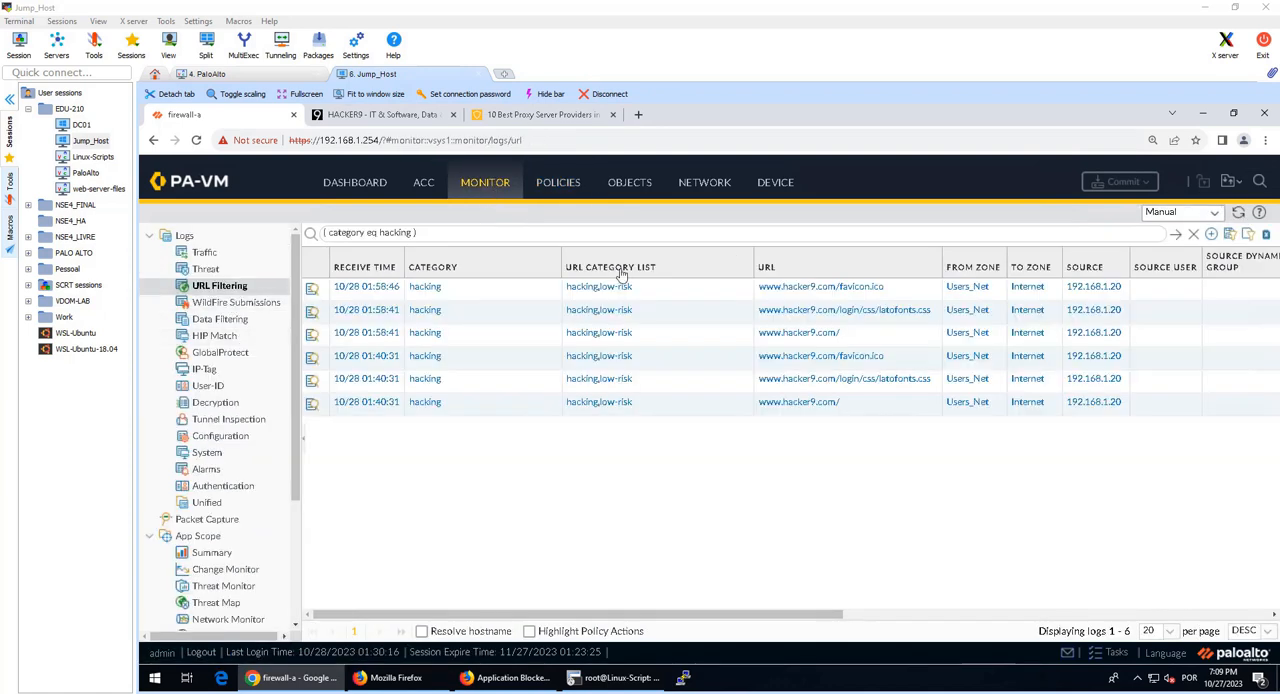
{"action": "left_click", "coordinate": [1193, 234]}
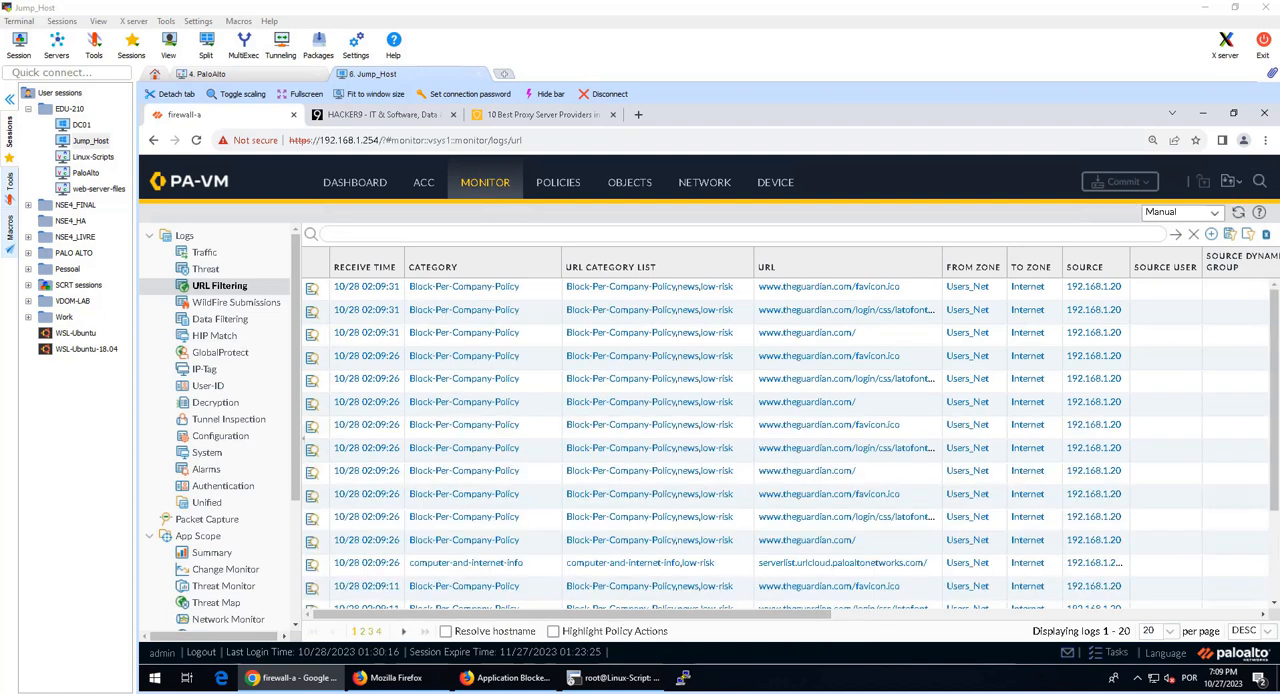
{"action": "type", "text": "( action eq block-url )"}
{"action": "left_click_drag", "start_coordinate": [370, 234], "coordinate": [413, 232]}
{"action": "left_click", "coordinate": [452, 232]}
{"action": "key", "text": "Return"}
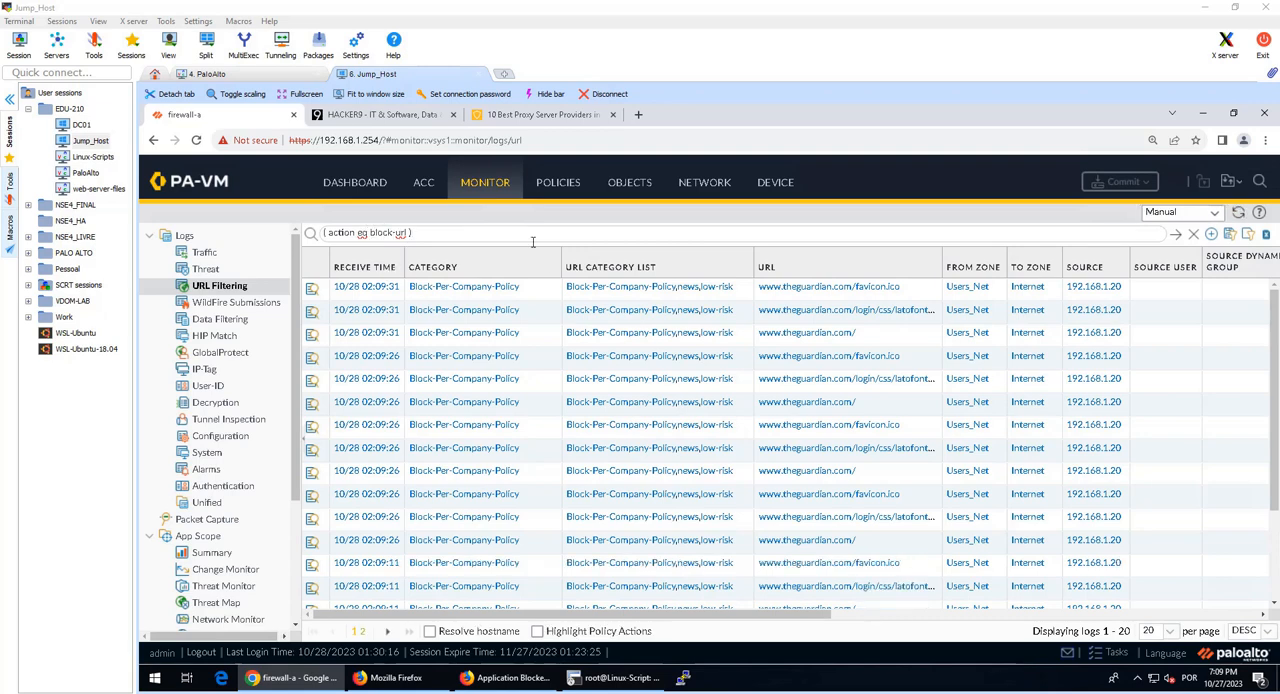
{"action": "left_click", "coordinate": [1152, 293]}
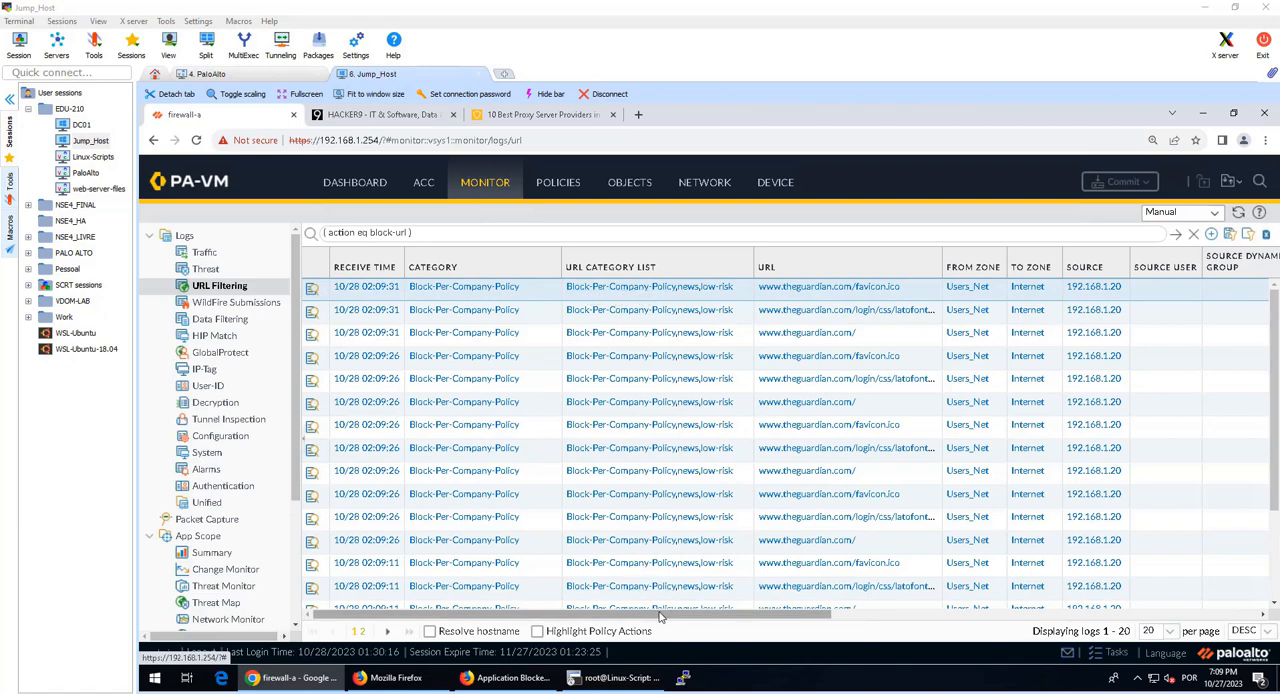
{"action": "left_click_drag", "start_coordinate": [660, 617], "coordinate": [999, 619]}
{"action": "right_click", "coordinate": [999, 619]}
{"action": "left_click_drag", "start_coordinate": [884, 617], "coordinate": [450, 606]}
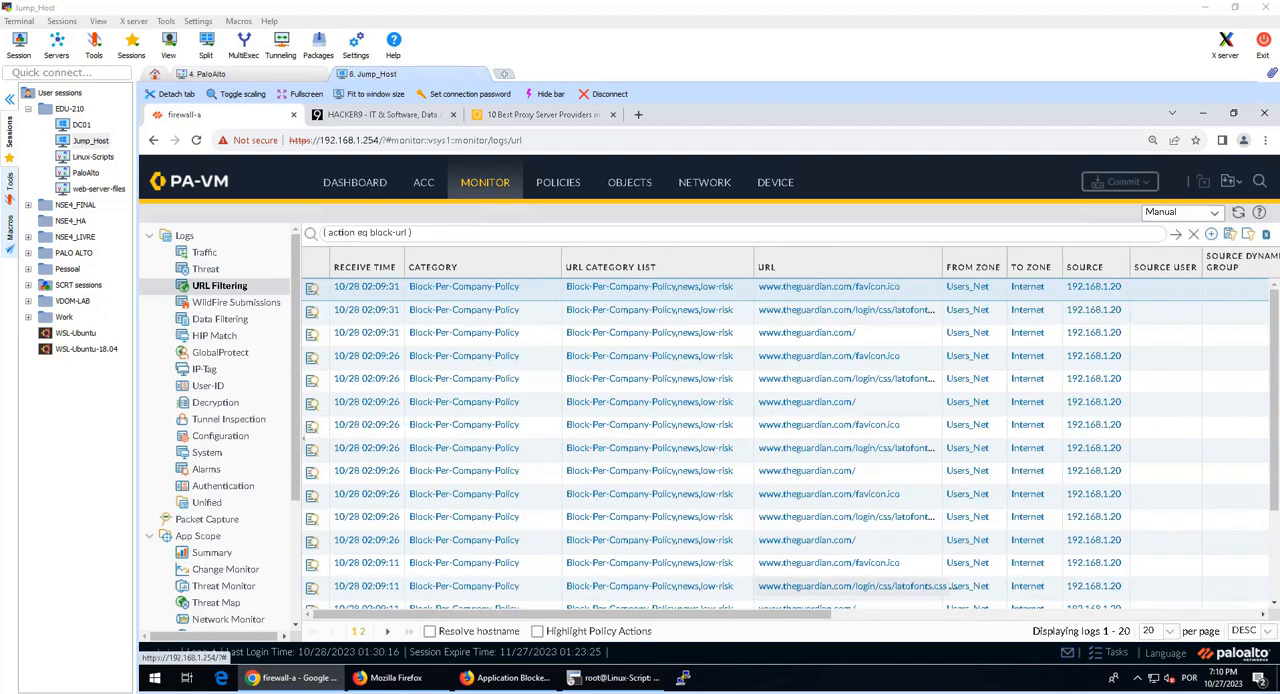
Step: Review the Block-Bad-URLs rule in the Security policies and read lab guide steps 103 to 105 in Foxit Reader
{"action": "left_click", "coordinate": [558, 182]}
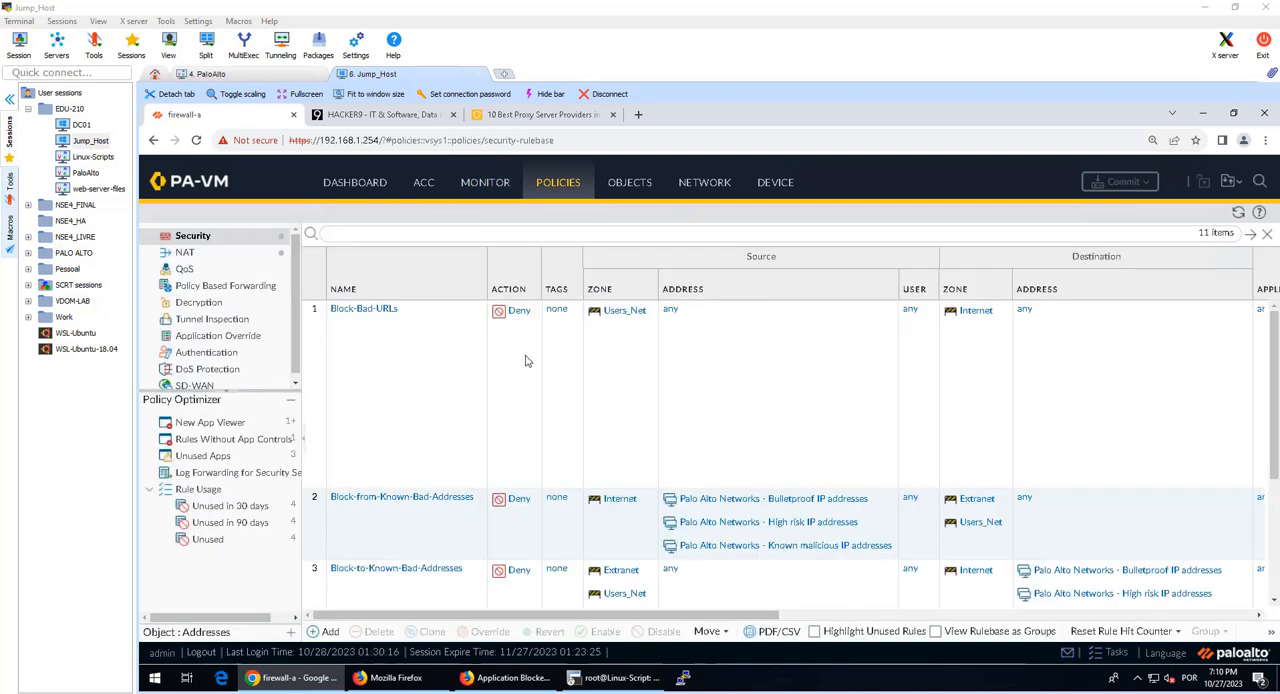
{"action": "left_click_drag", "start_coordinate": [753, 617], "coordinate": [428, 624]}
{"action": "left_click", "coordinate": [700, 692]}
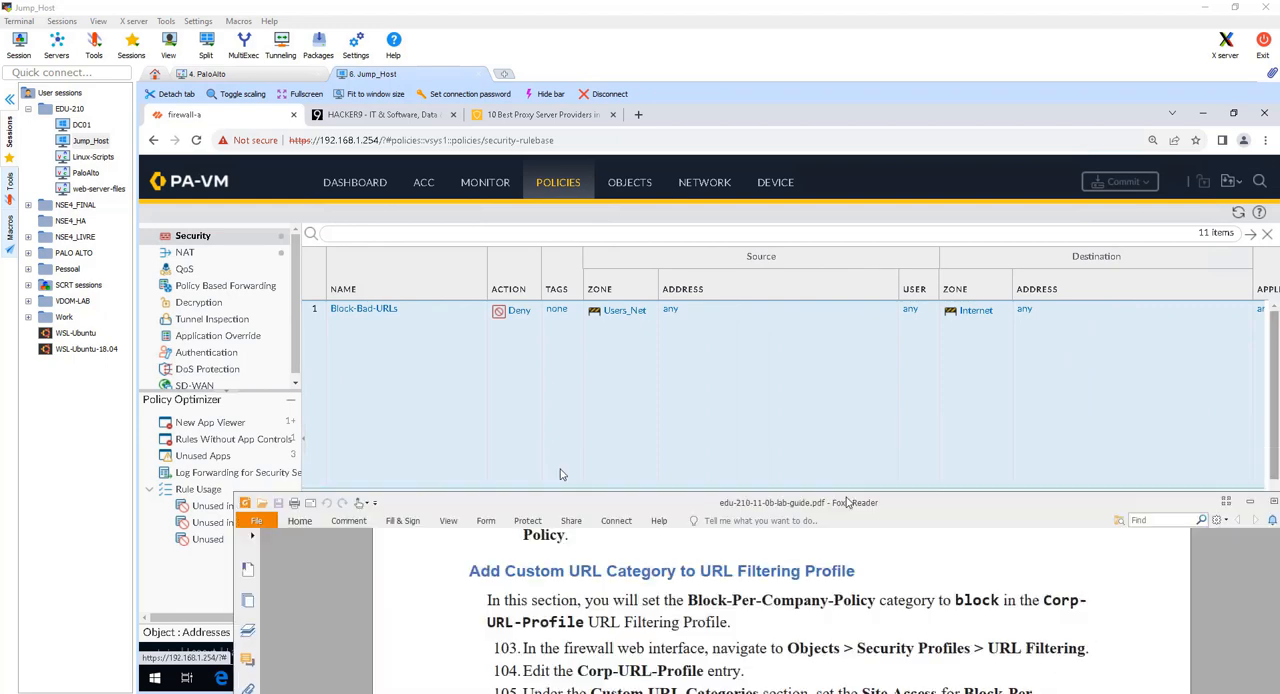
{"action": "scroll", "coordinate": [416, 222], "scroll_direction": "up", "scroll_amount": 1}
{"action": "scroll", "coordinate": [416, 219], "scroll_direction": "down", "scroll_amount": 1}
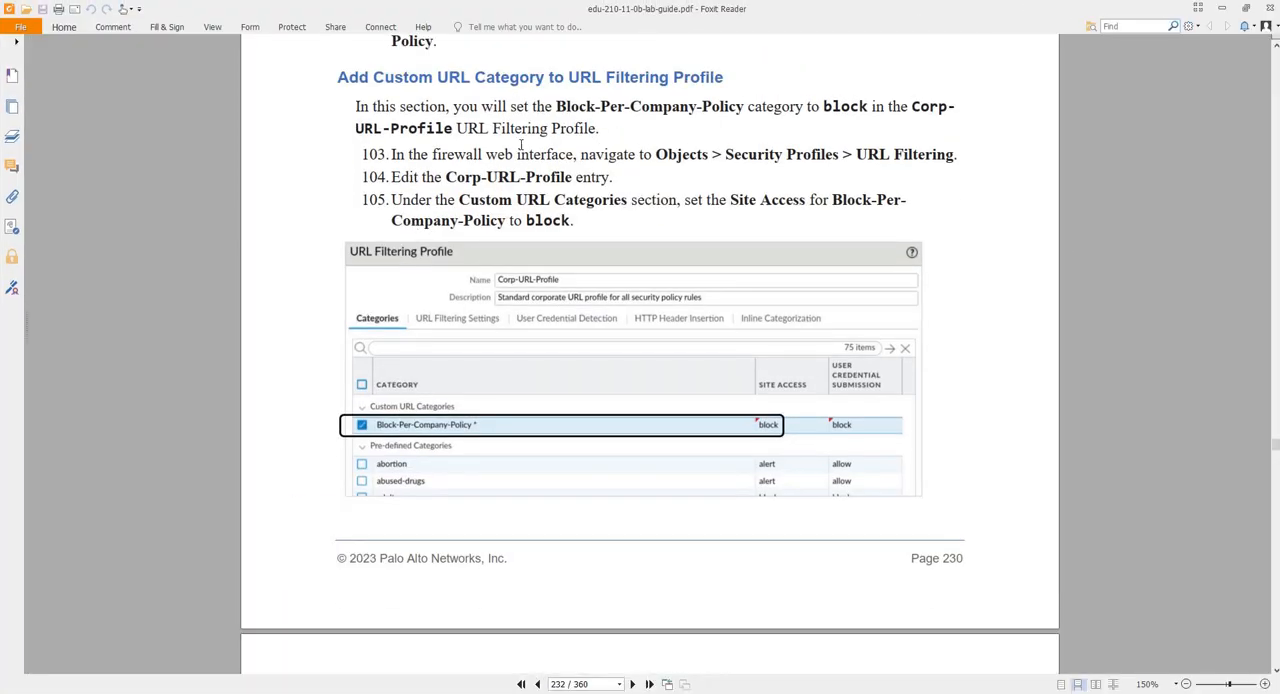
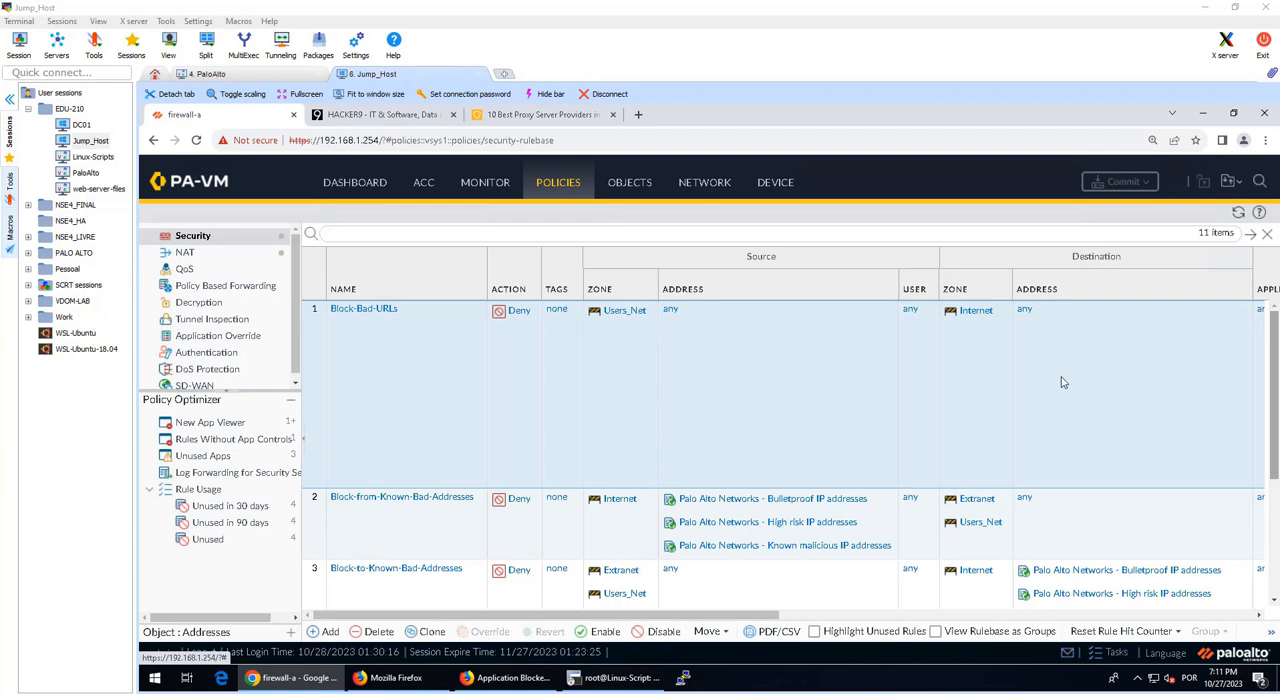
Step: In the Corp-URL-Profile URL Filtering profile, set site access and user credential submission to block for the custom category Block-Per-Company-Policy
{"action": "left_click", "coordinate": [634, 189]}
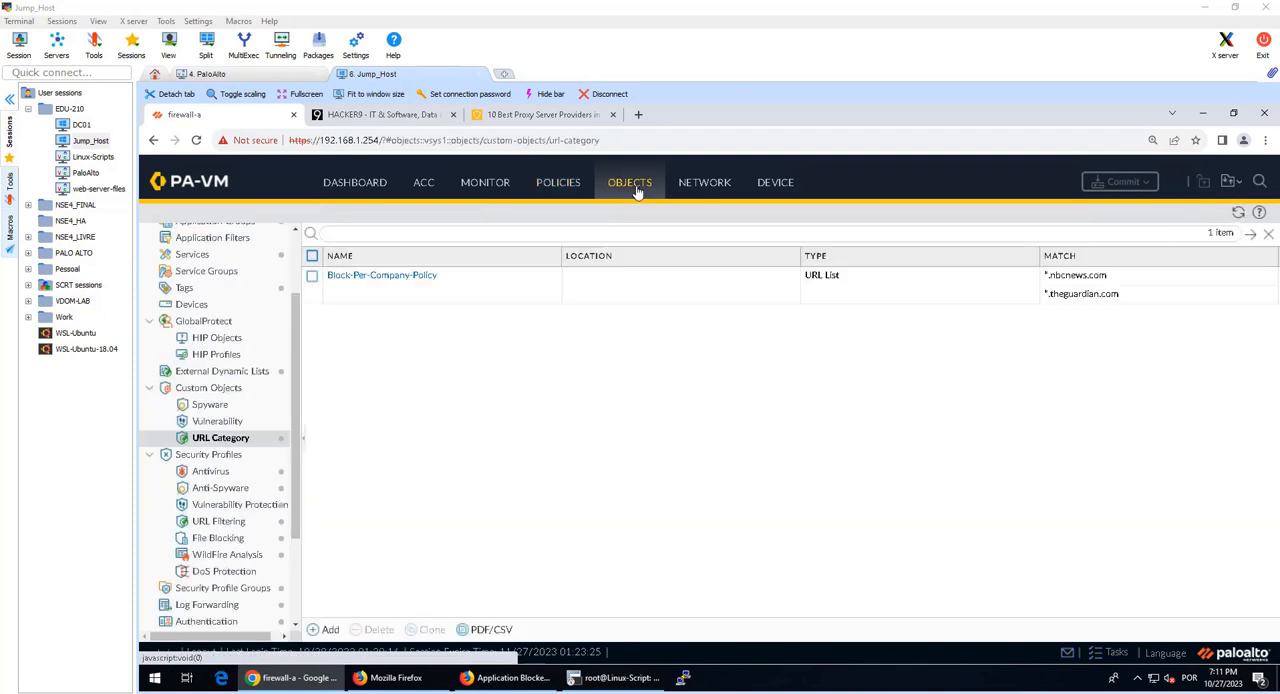
{"action": "left_click", "coordinate": [229, 526]}
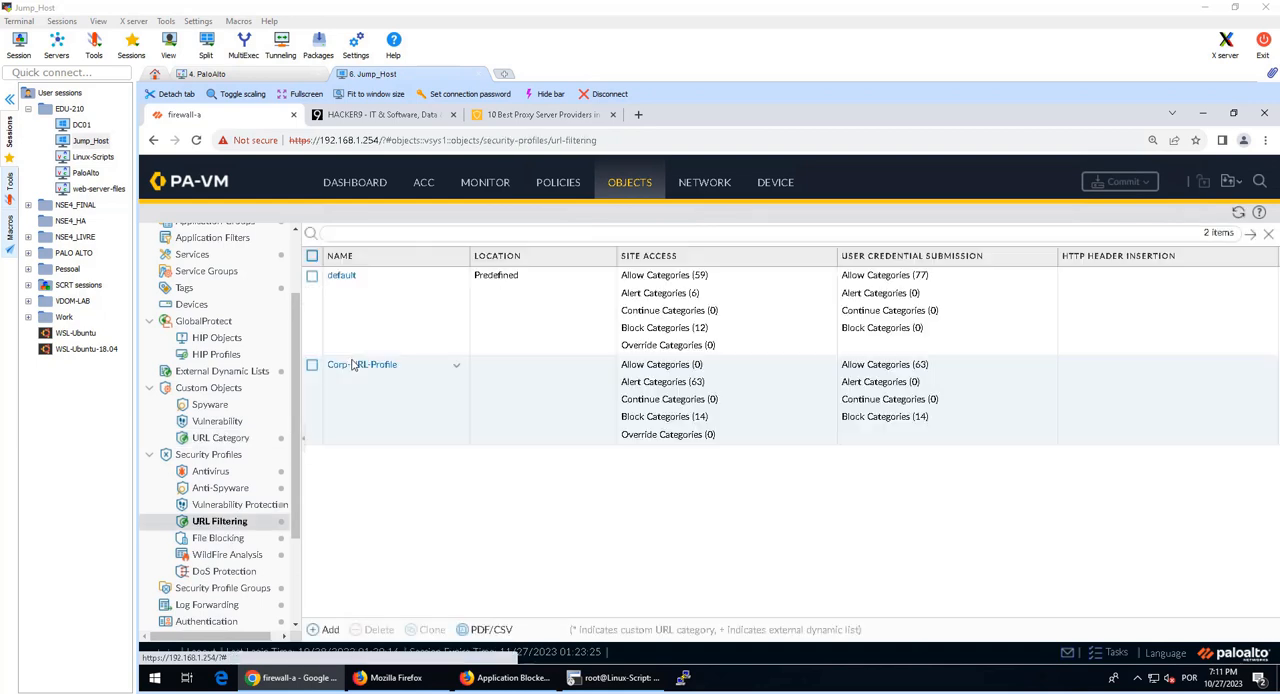
{"action": "left_click", "coordinate": [415, 374]}
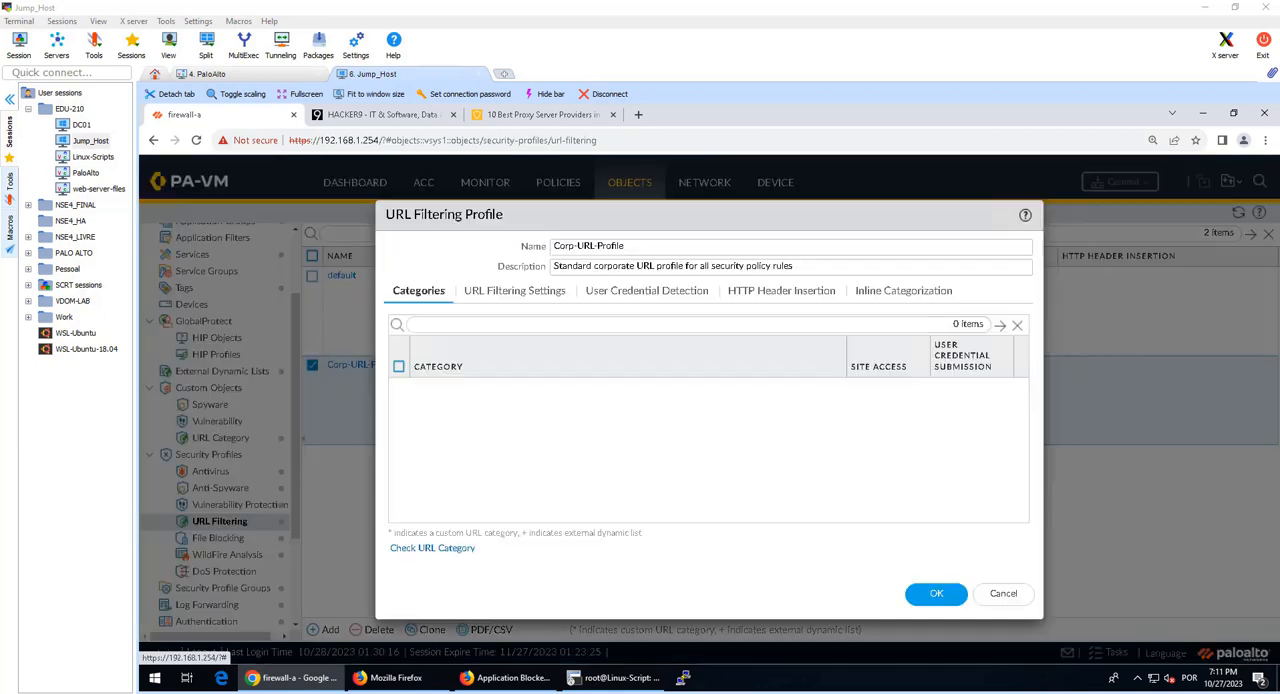
{"action": "left_click", "coordinate": [400, 412]}
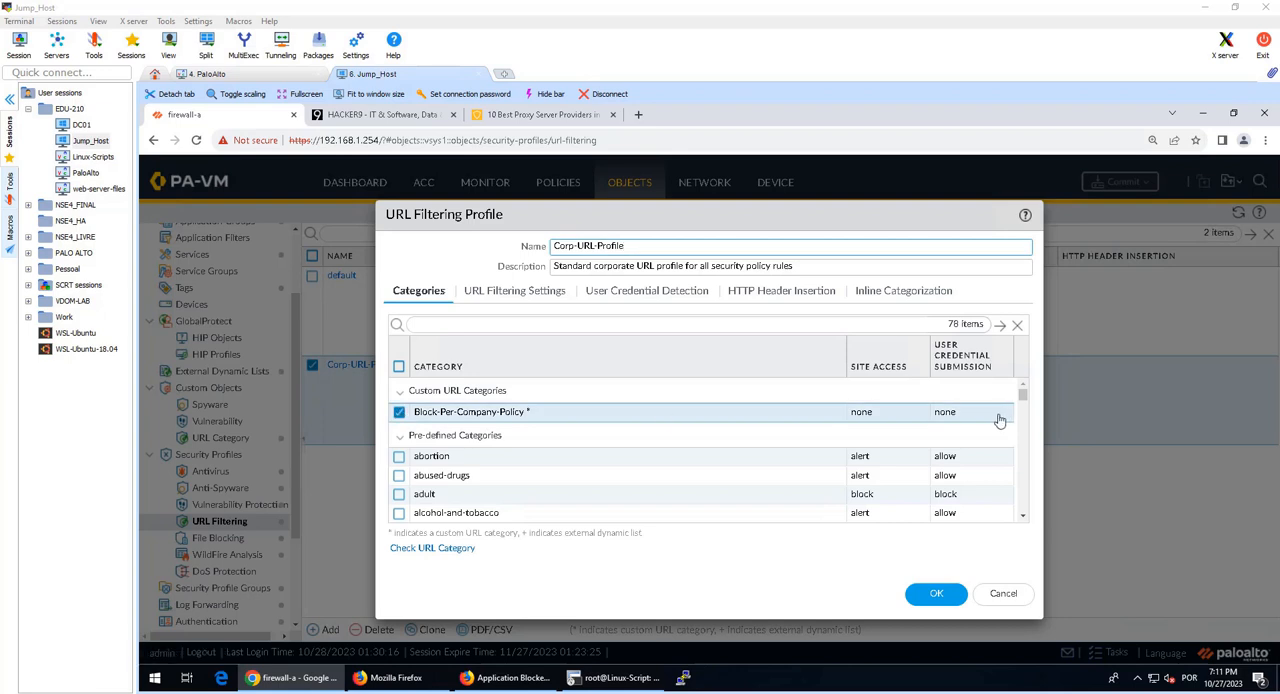
{"action": "left_click", "coordinate": [886, 413]}
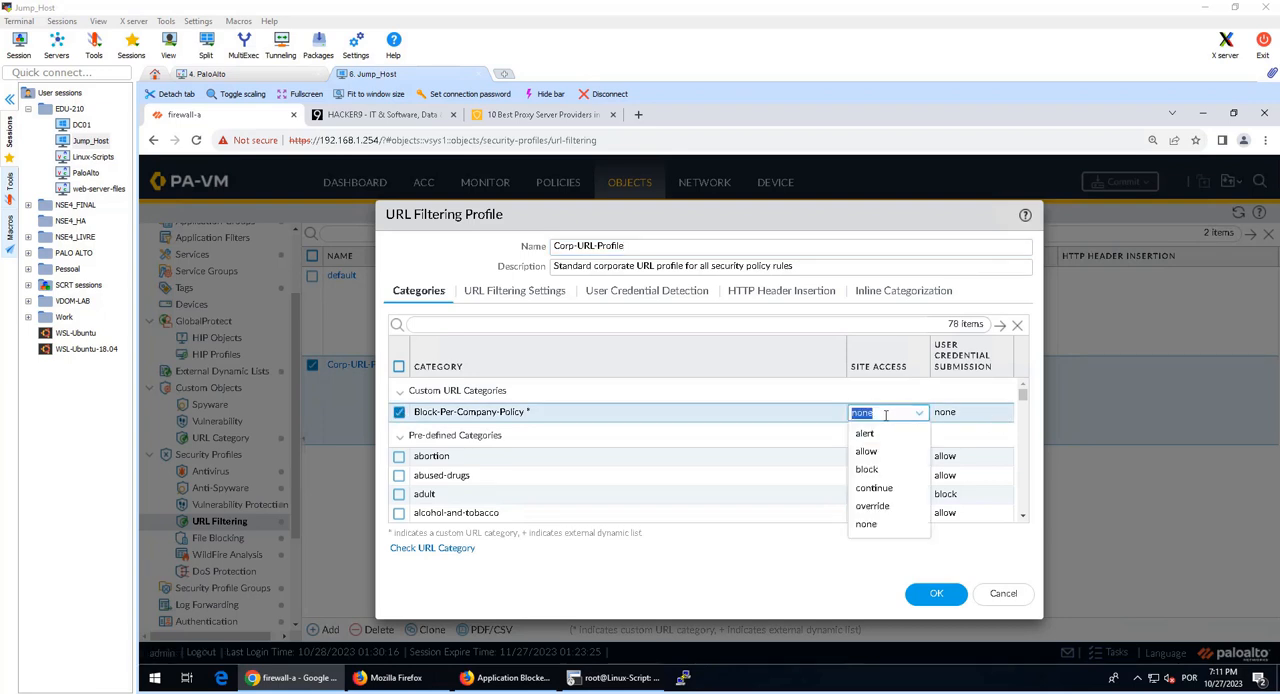
{"action": "left_click", "coordinate": [870, 469]}
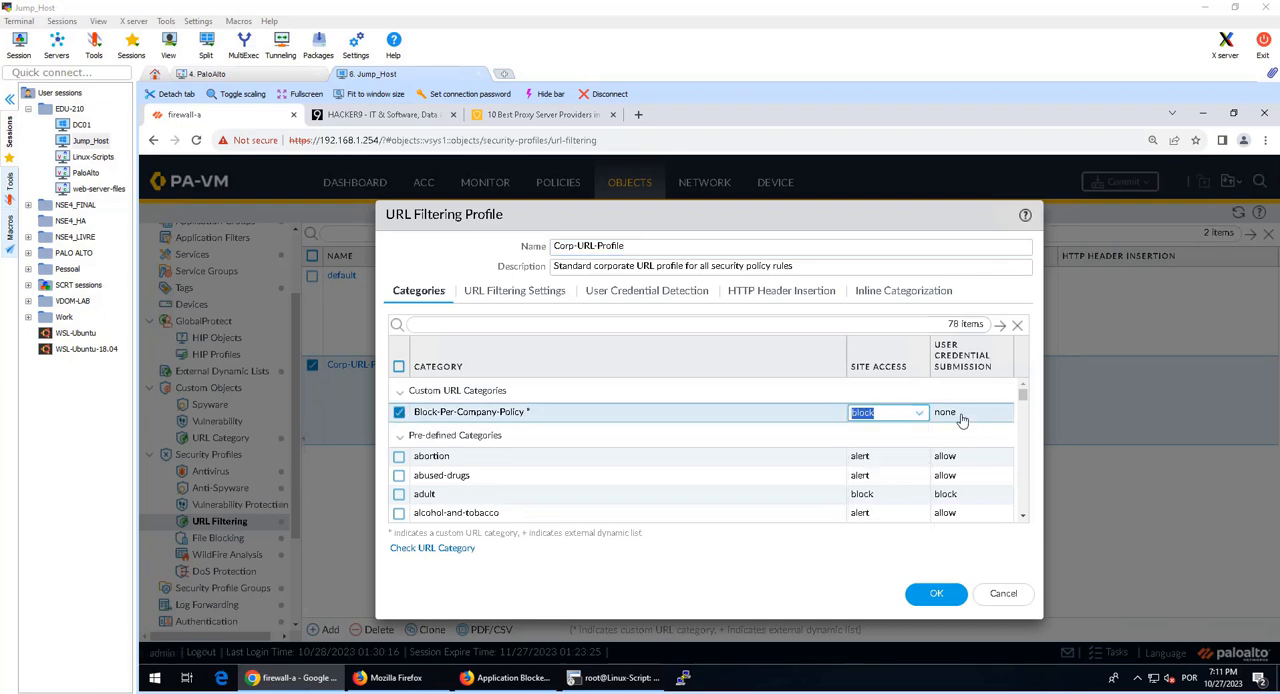
{"action": "left_click", "coordinate": [961, 419]}
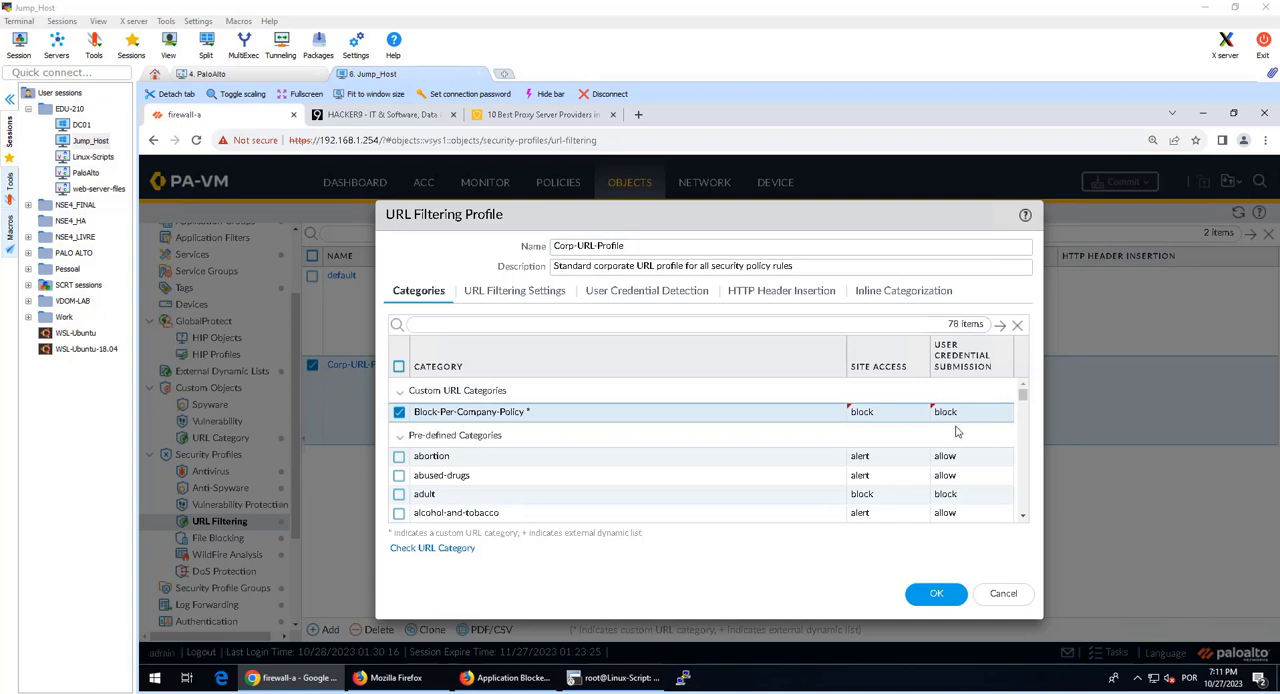
{"action": "scroll", "coordinate": [923, 432], "scroll_direction": "down", "scroll_amount": 1}
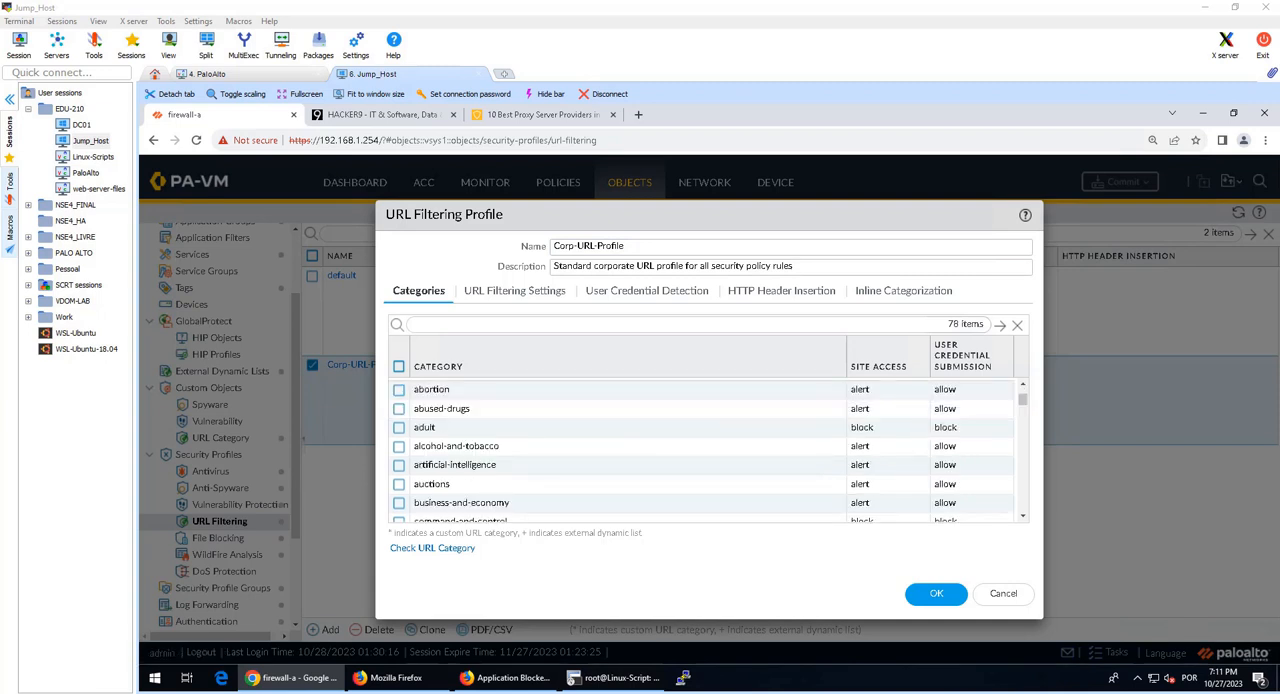
{"action": "scroll", "coordinate": [989, 463], "scroll_direction": "up", "scroll_amount": 1}
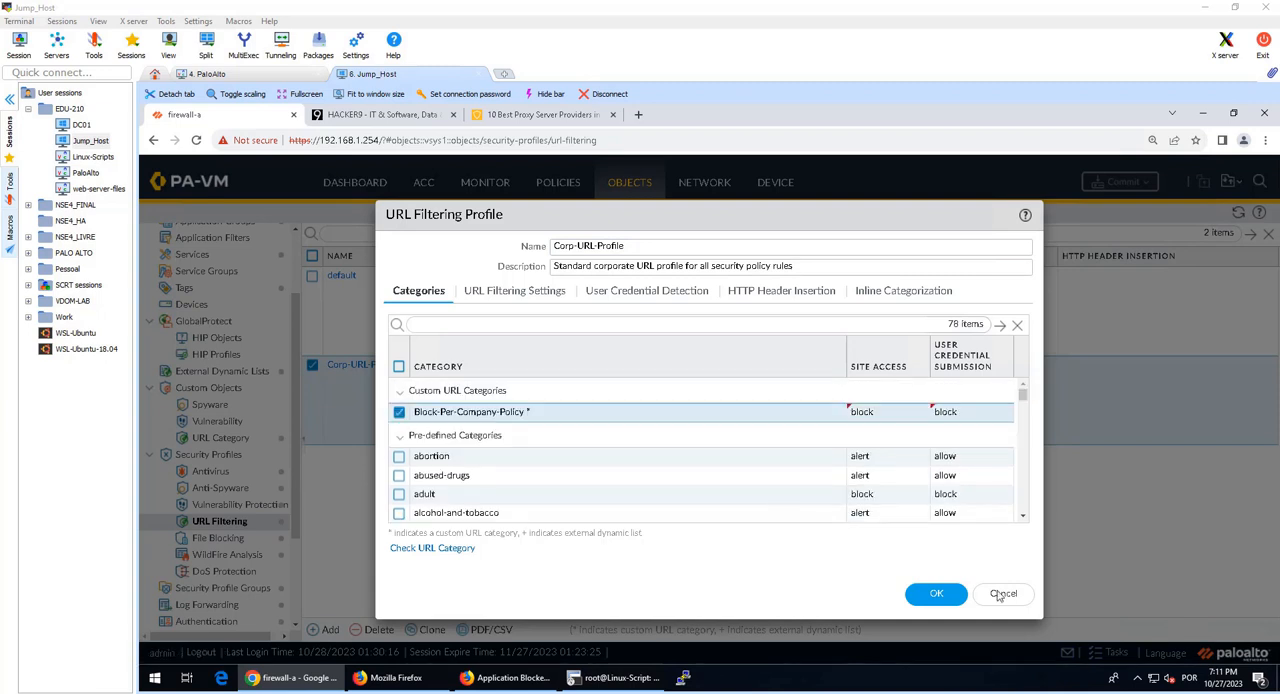
{"action": "left_click", "coordinate": [936, 593]}
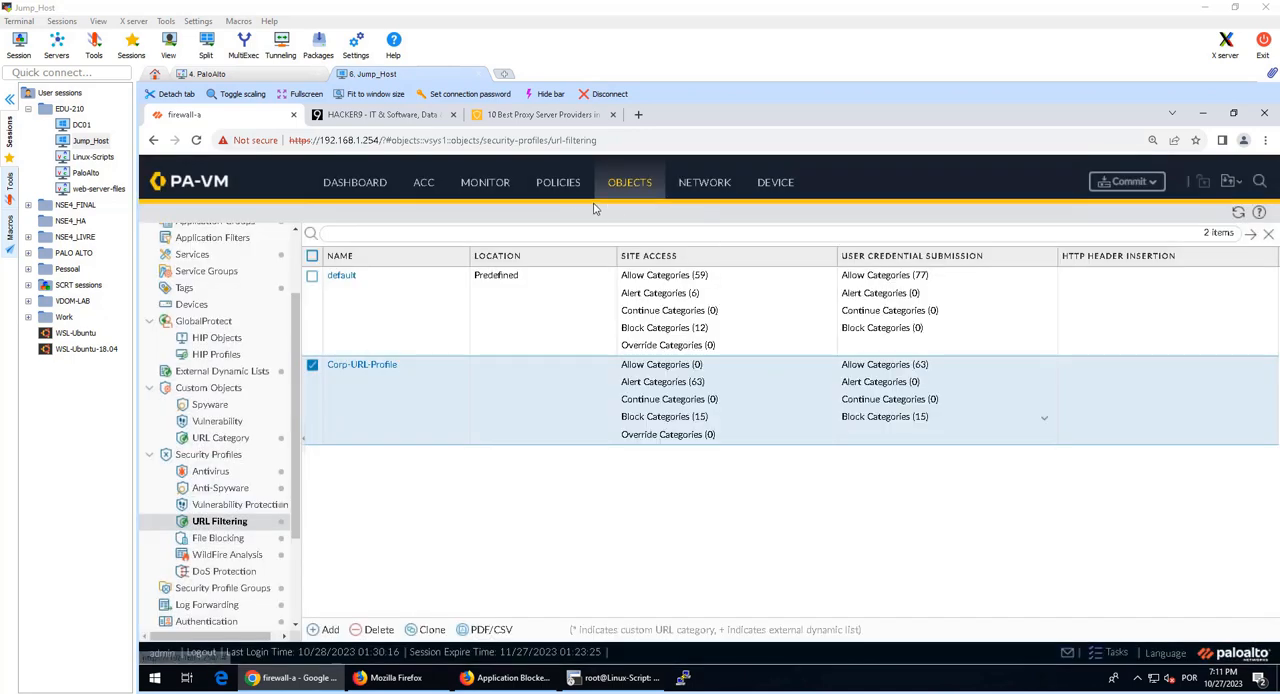
Step: Disable the Block-Bad-URLs rule in the Security policies and commit all changes to the firewall
{"action": "left_click", "coordinate": [558, 182]}
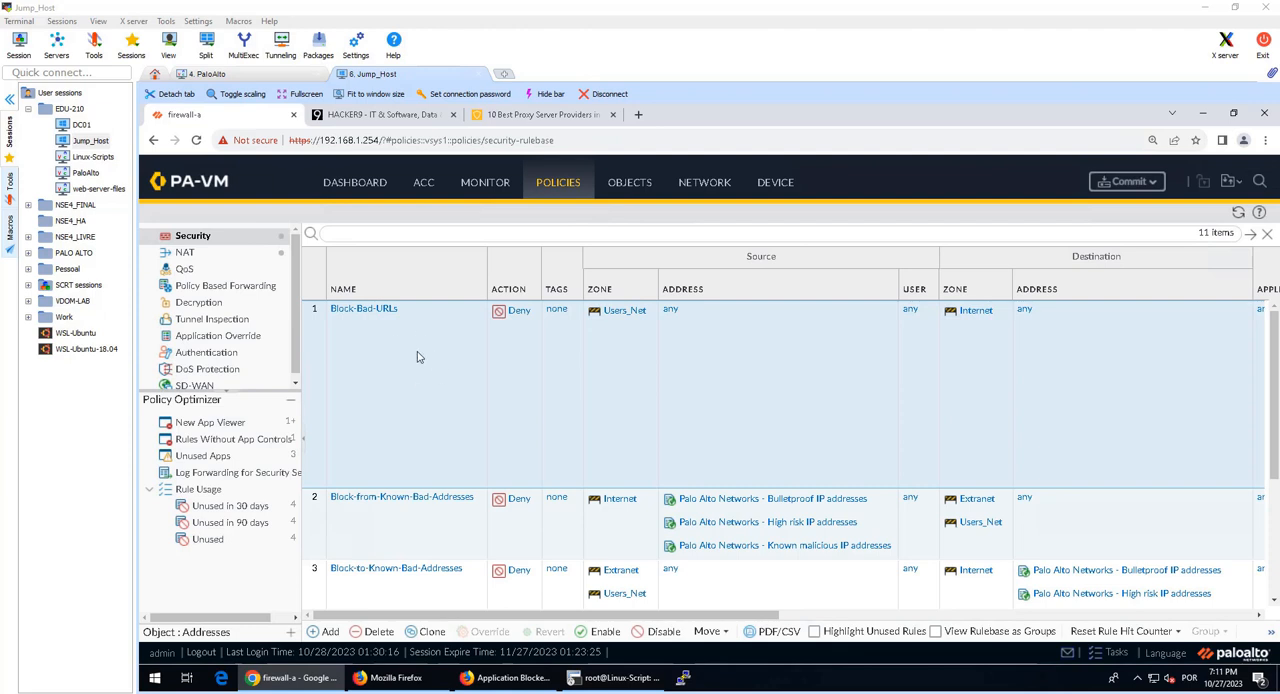
{"action": "left_click", "coordinate": [663, 632]}
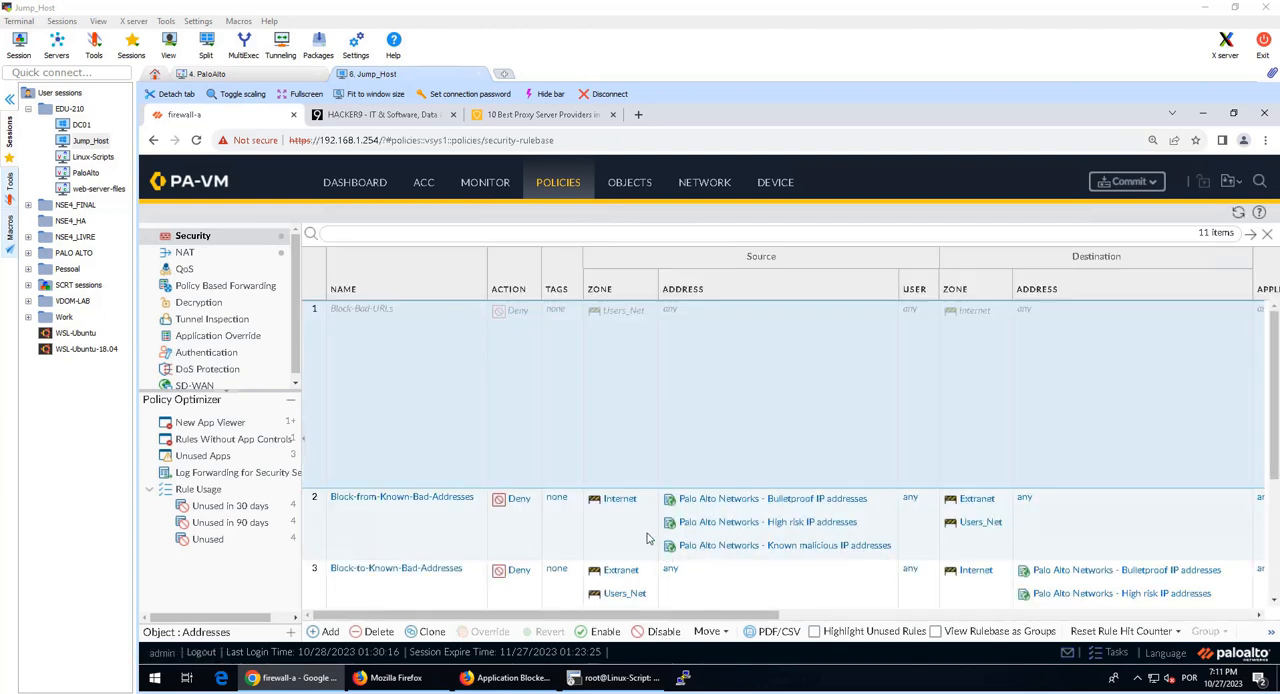
{"action": "scroll", "coordinate": [650, 540], "scroll_direction": "down", "scroll_amount": 3}
{"action": "left_click", "coordinate": [703, 567]}
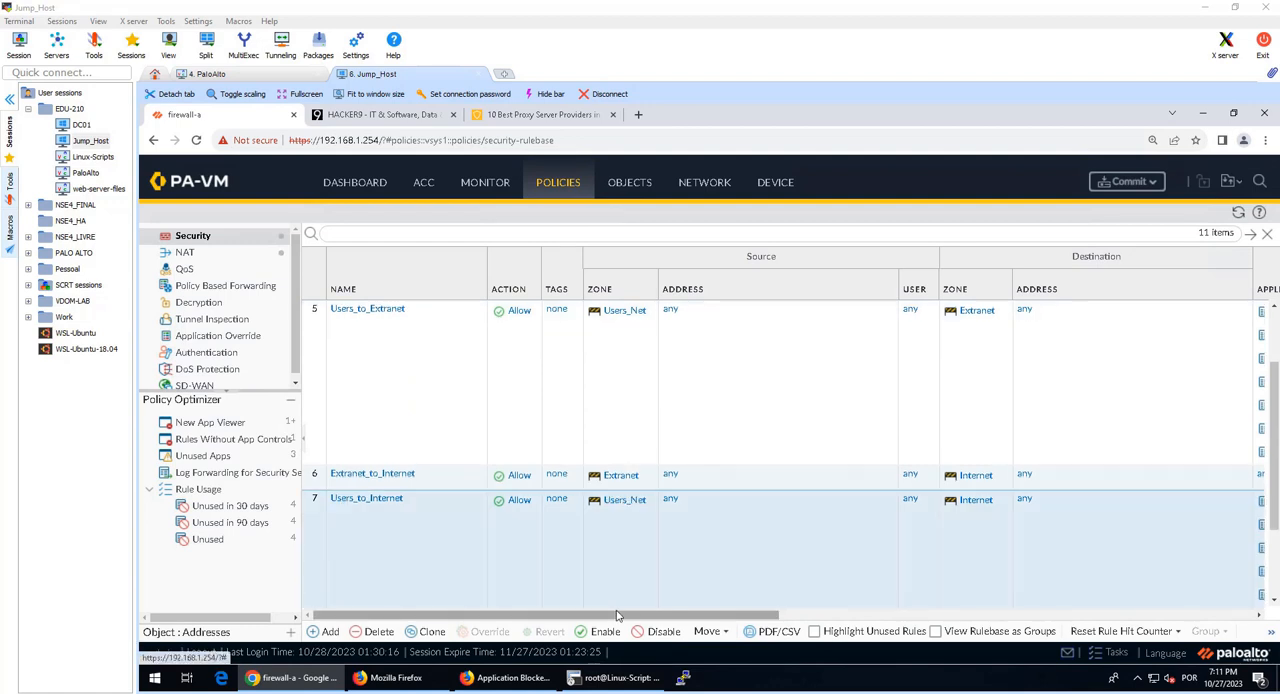
{"action": "left_click_drag", "start_coordinate": [615, 615], "coordinate": [995, 611]}
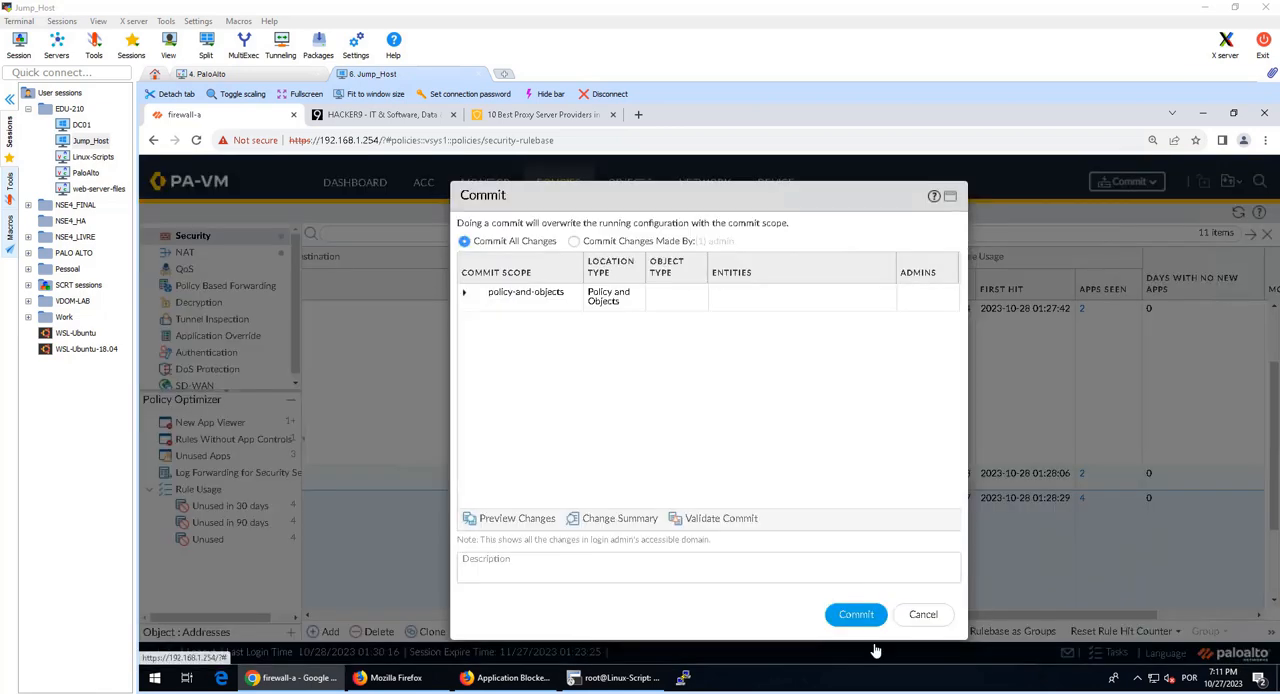
{"action": "left_click", "coordinate": [856, 620]}
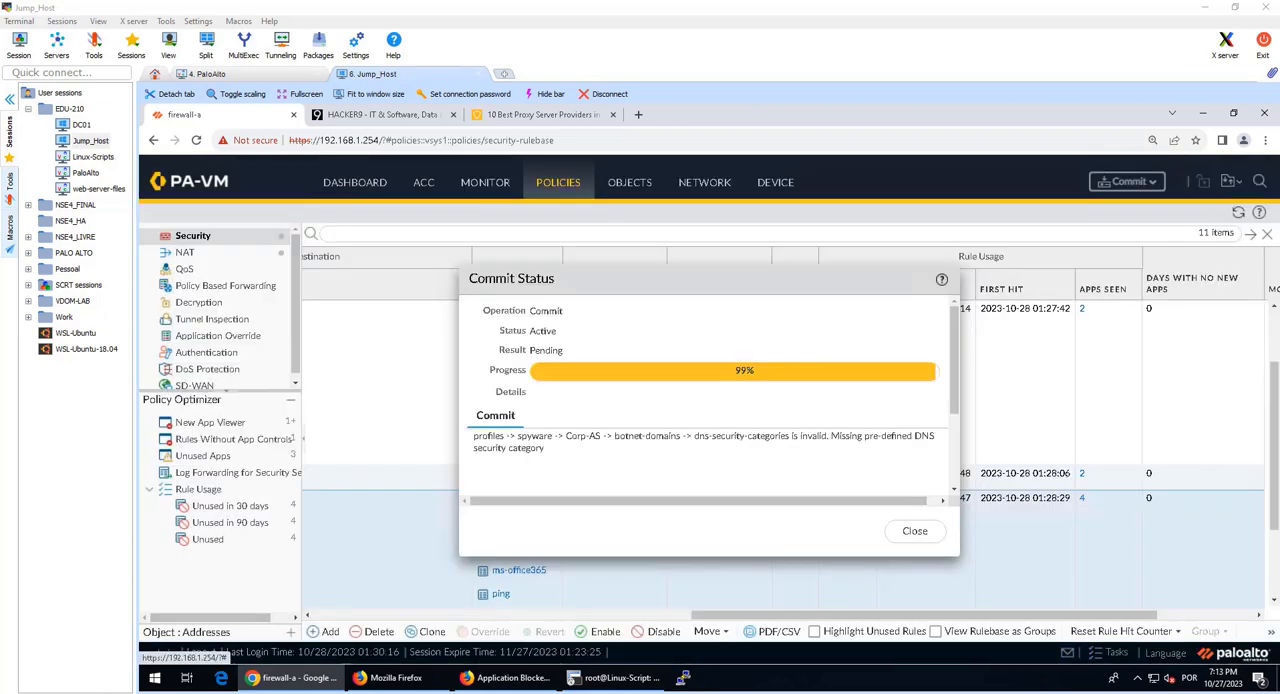
{"action": "left_click", "coordinate": [912, 531]}
{"action": "left_click", "coordinate": [505, 677]}
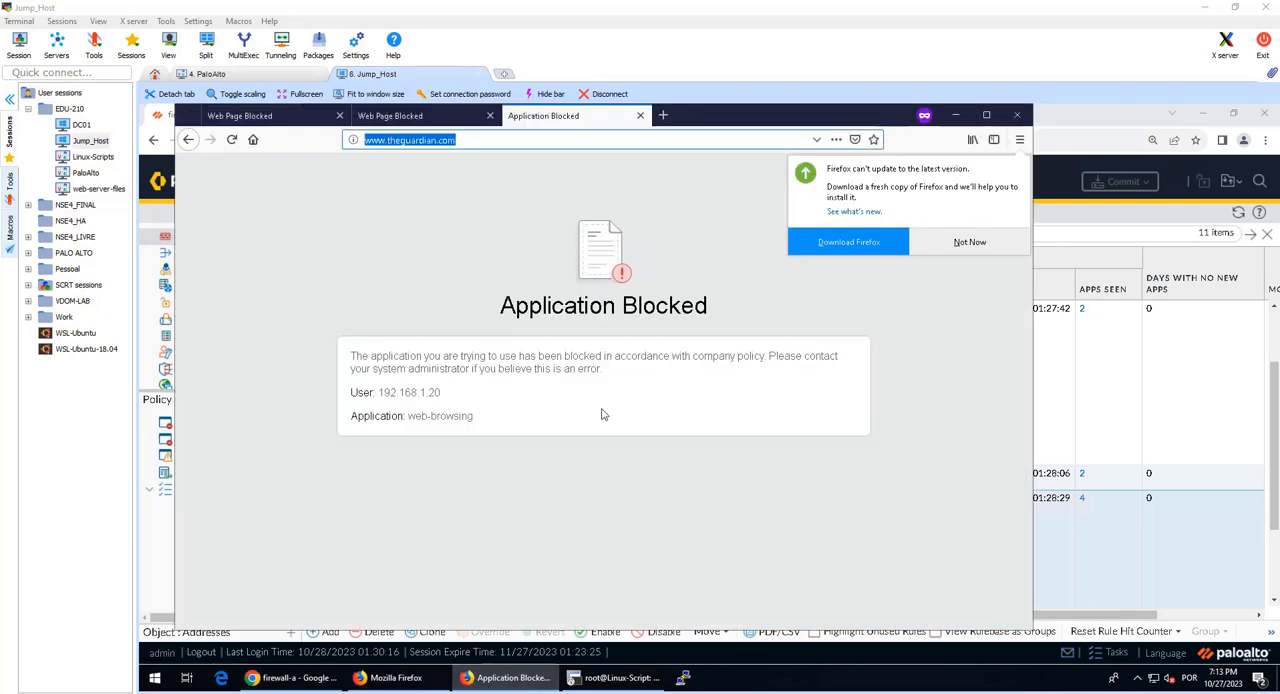
{"action": "left_click", "coordinate": [1016, 116]}
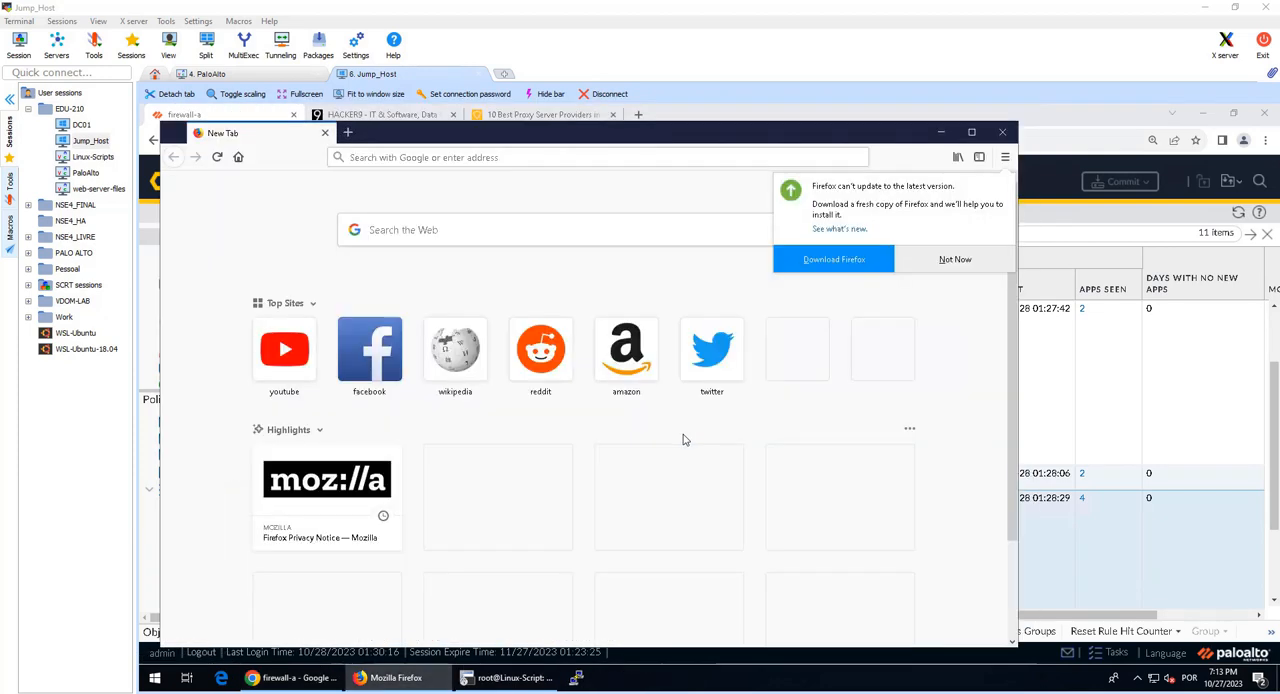
{"action": "key", "text": "ctrl+shift+p"}
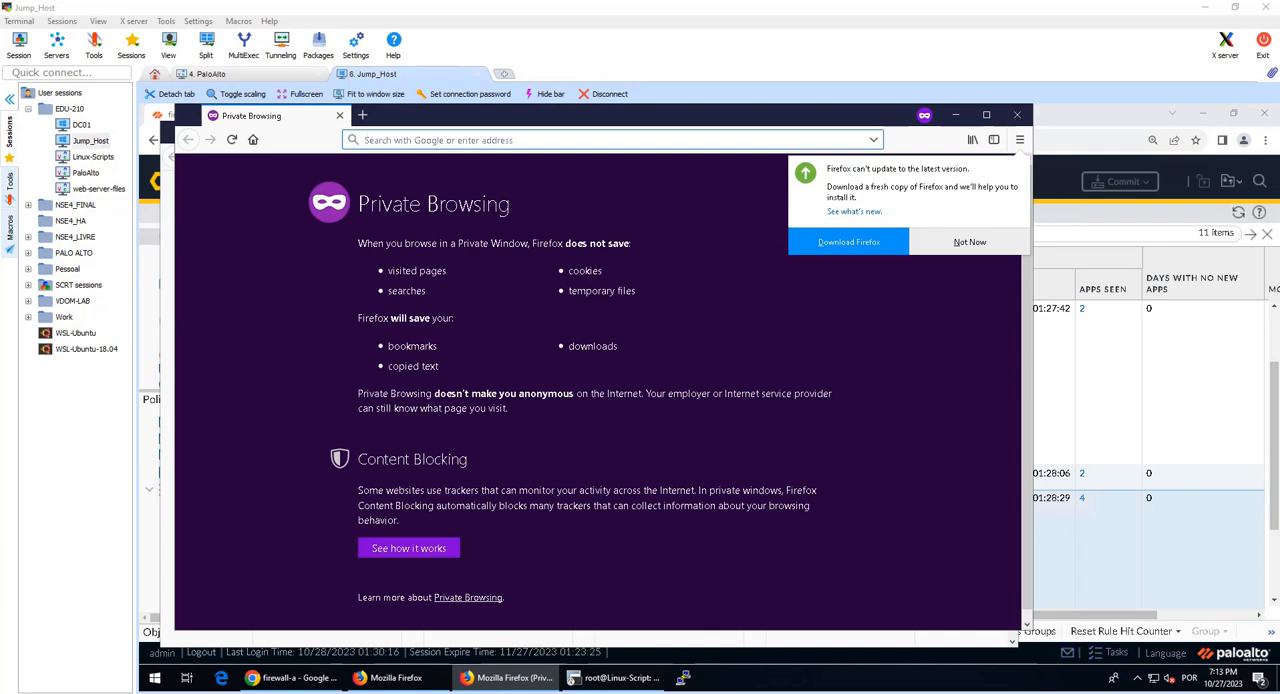
{"action": "type", "text": "www.theguardian.com"}
{"action": "key", "text": "Return"}
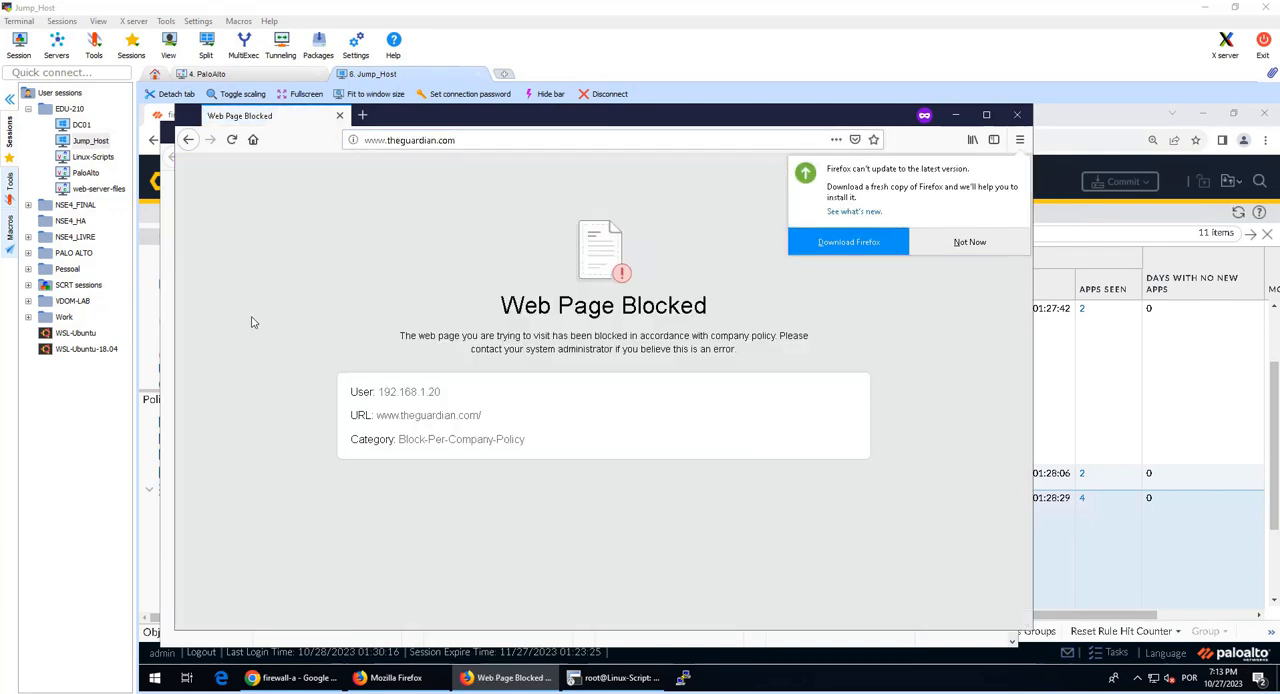
{"action": "left_click_drag", "start_coordinate": [495, 309], "coordinate": [764, 318]}
{"action": "left_click", "coordinate": [587, 371]}
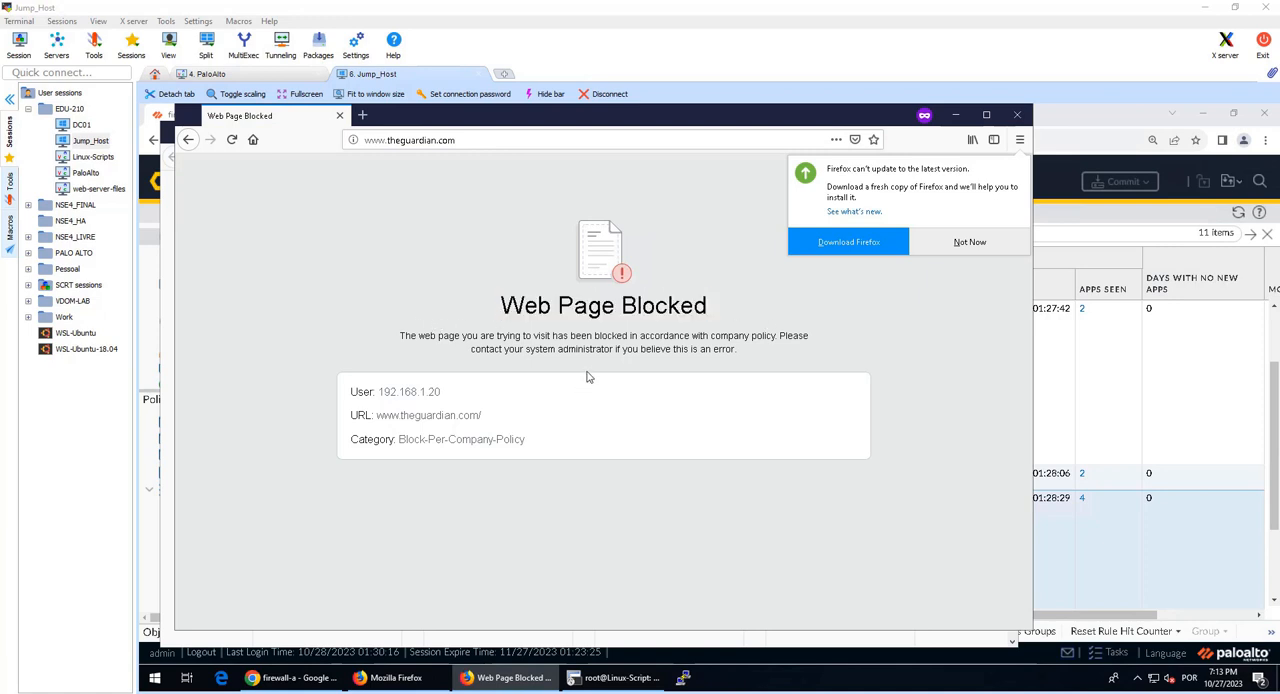
{"action": "mouse_move", "coordinate": [527, 449]}
{"action": "left_mouse_down"}
{"action": "mouse_move", "coordinate": [398, 460]}
{"action": "mouse_move", "coordinate": [396, 441]}
{"action": "mouse_move", "coordinate": [527, 438]}
{"action": "left_mouse_up"}
{"action": "left_click", "coordinate": [392, 462]}
{"action": "left_click", "coordinate": [530, 444]}
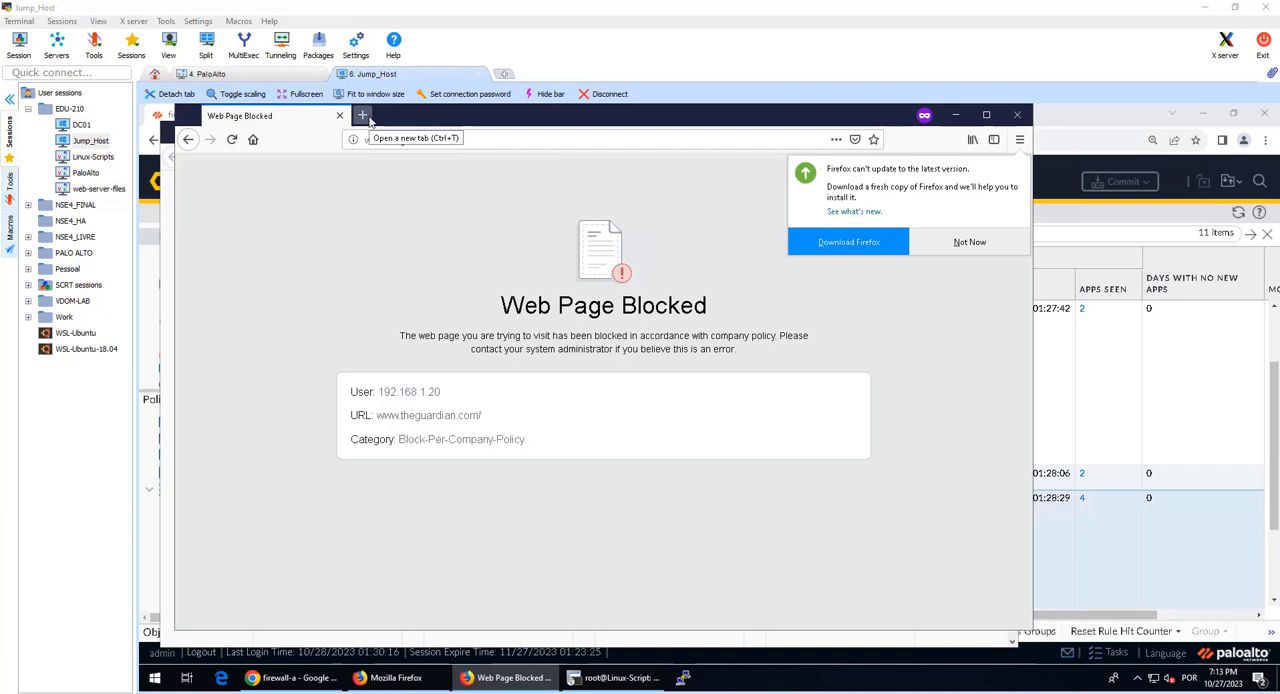
{"action": "left_click", "coordinate": [364, 116]}
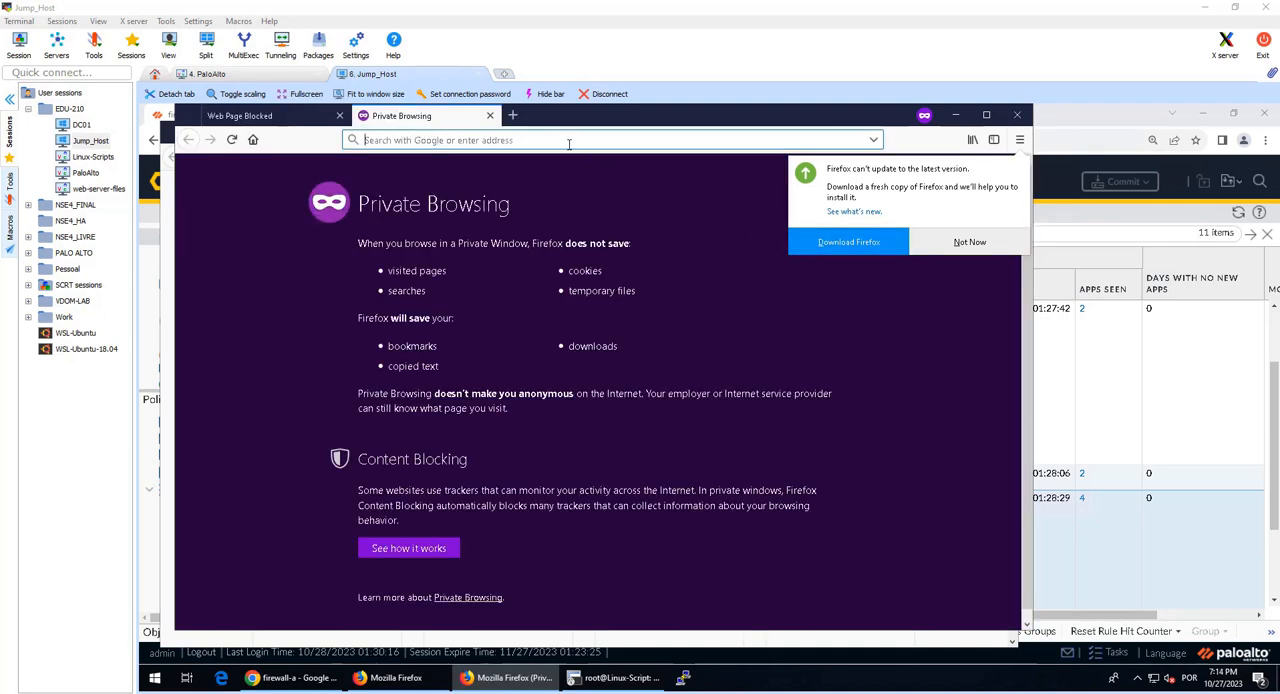
{"action": "type", "text": "www.nbcnews.com"}
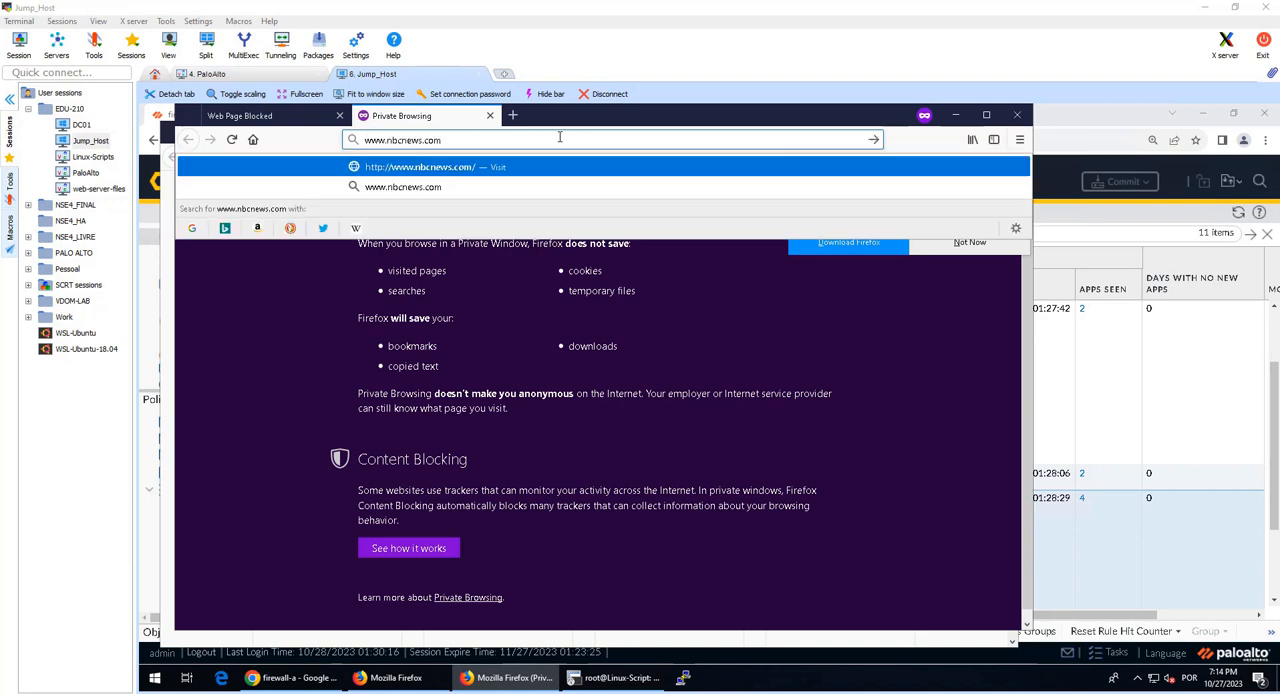
{"action": "key", "text": "Return"}
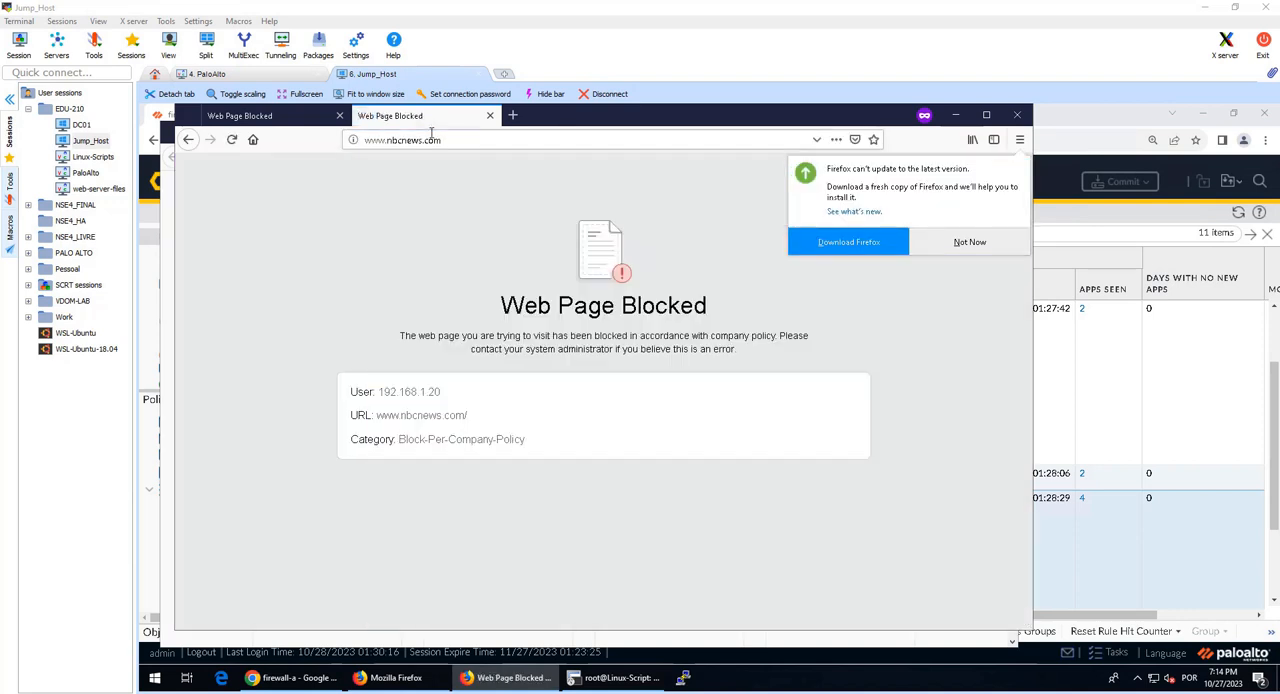
{"action": "left_click_drag", "start_coordinate": [398, 440], "coordinate": [526, 440]}
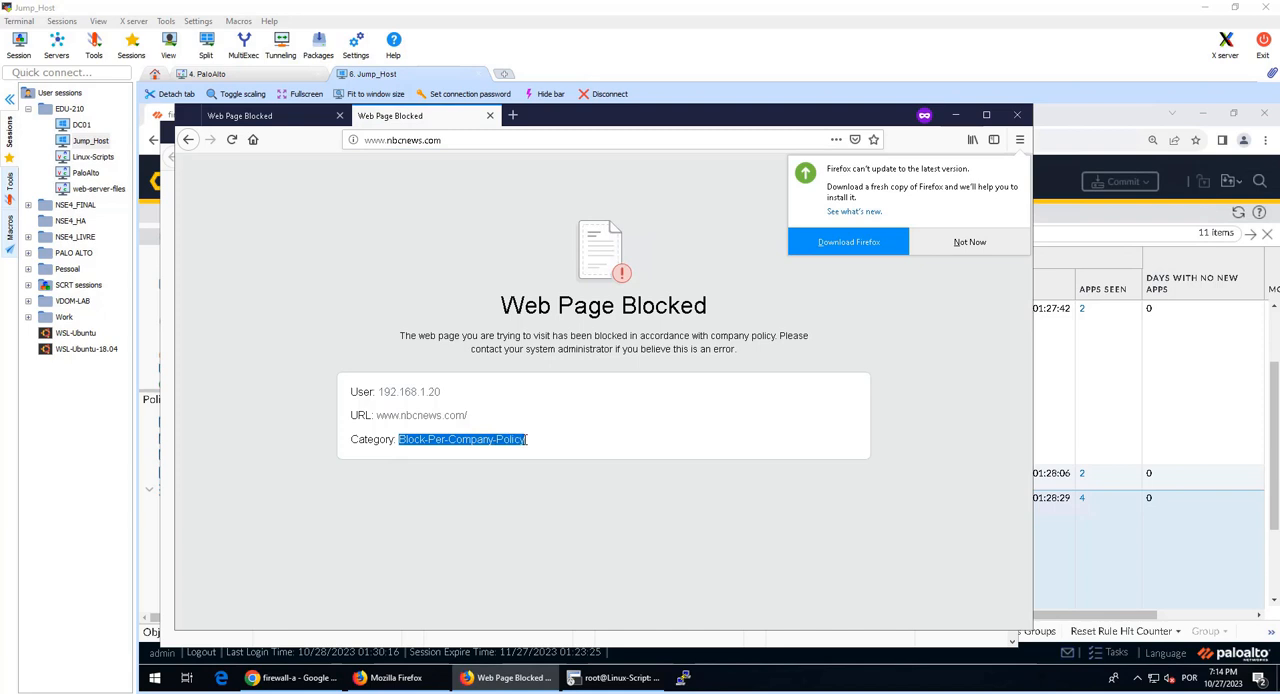
{"action": "left_click", "coordinate": [421, 457]}
{"action": "left_click_drag", "start_coordinate": [400, 448], "coordinate": [494, 441]}
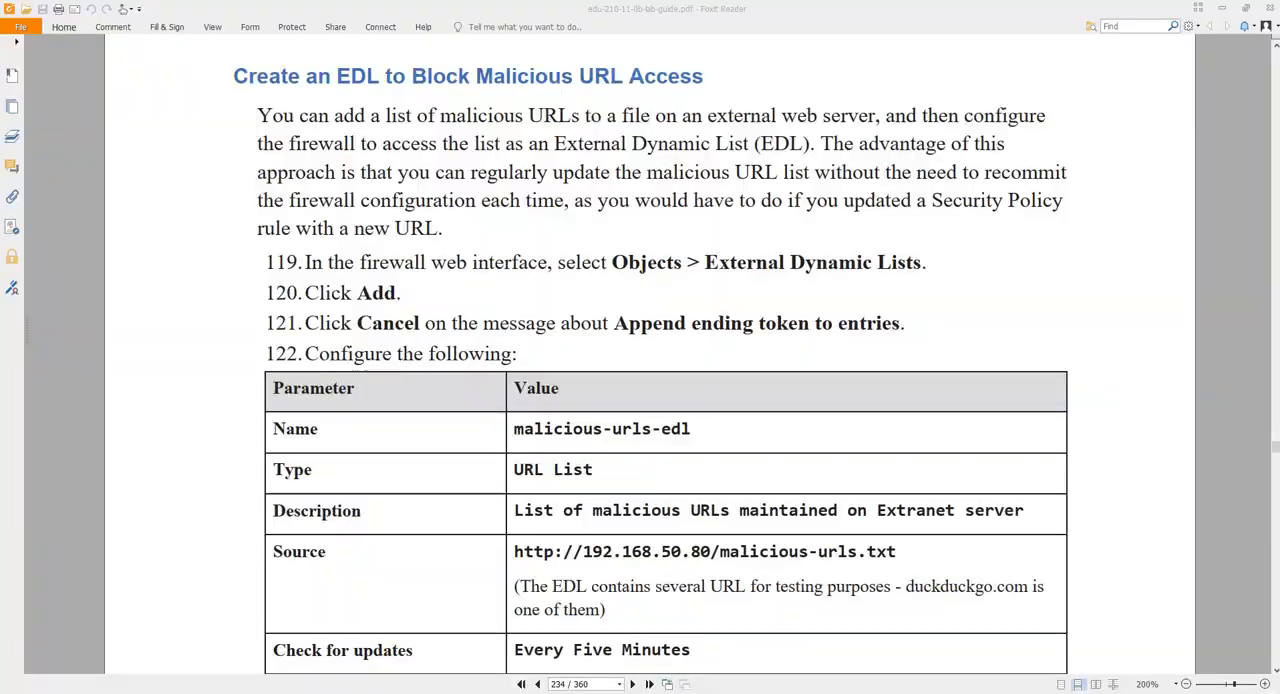
Step: Read lab guide steps 119 to 122 on creating an EDL for malicious URLs in Foxit Reader, and return to the firewall in Chrome
{"action": "scroll", "coordinate": [644, 434], "scroll_direction": "down", "scroll_amount": 1}
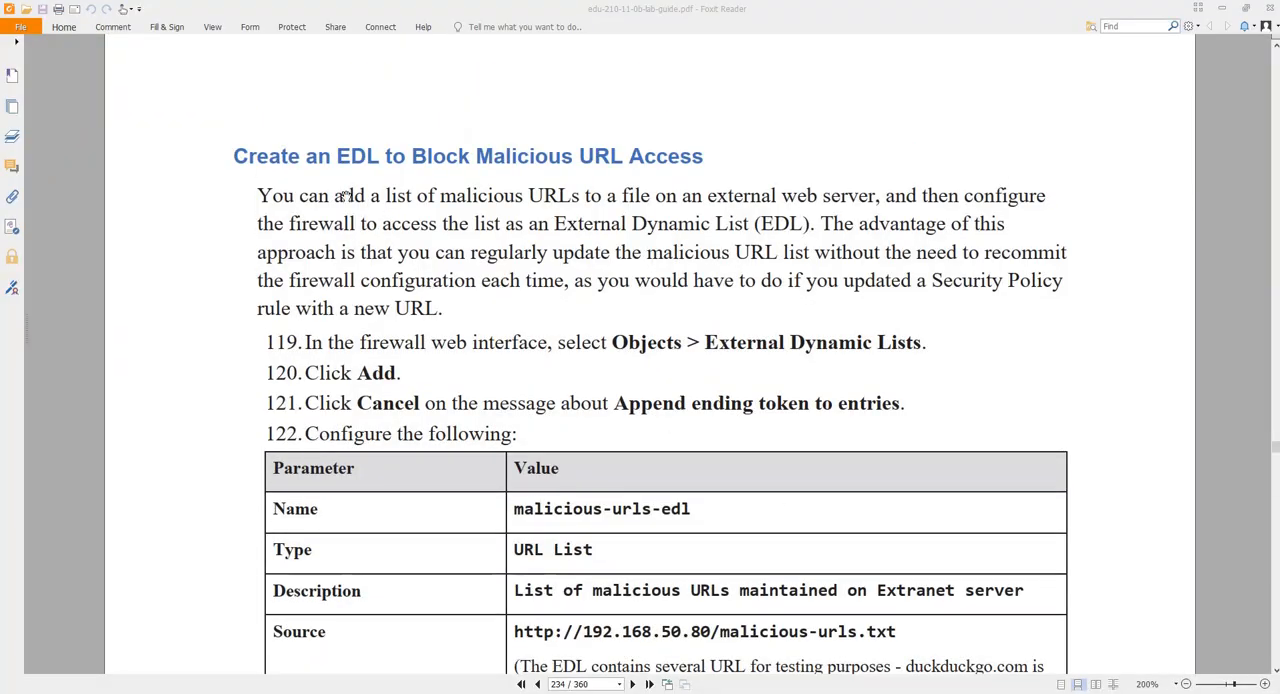
{"action": "left_click_drag", "start_coordinate": [337, 155], "coordinate": [378, 153]}
{"action": "left_click", "coordinate": [386, 157]}
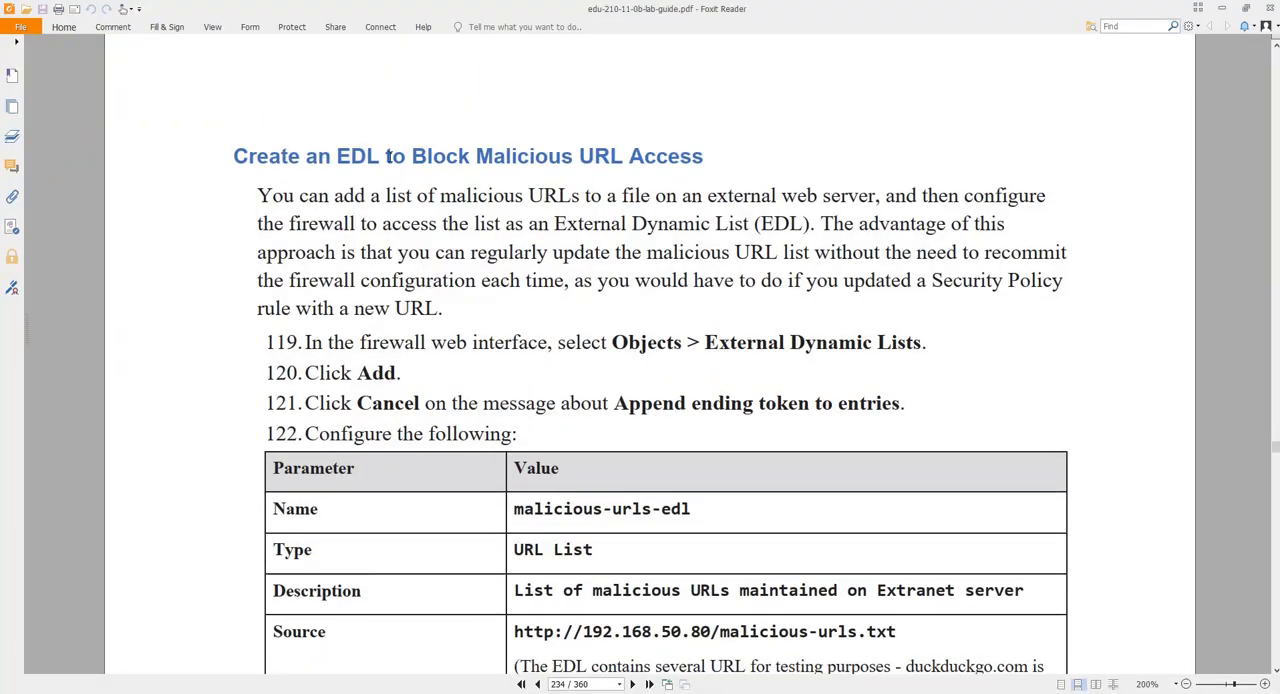
{"action": "scroll", "coordinate": [564, 160], "scroll_direction": "down", "scroll_amount": 1}
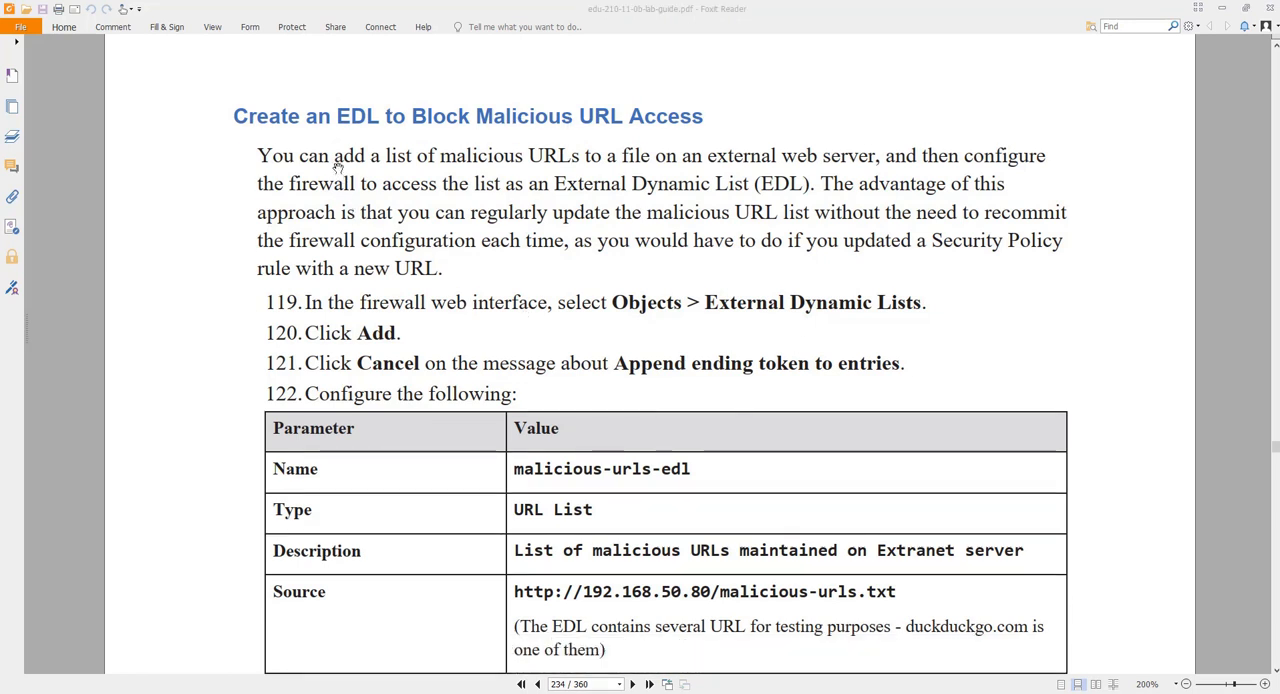
{"action": "left_click_drag", "start_coordinate": [373, 157], "coordinate": [618, 157]}
{"action": "left_click", "coordinate": [650, 158]}
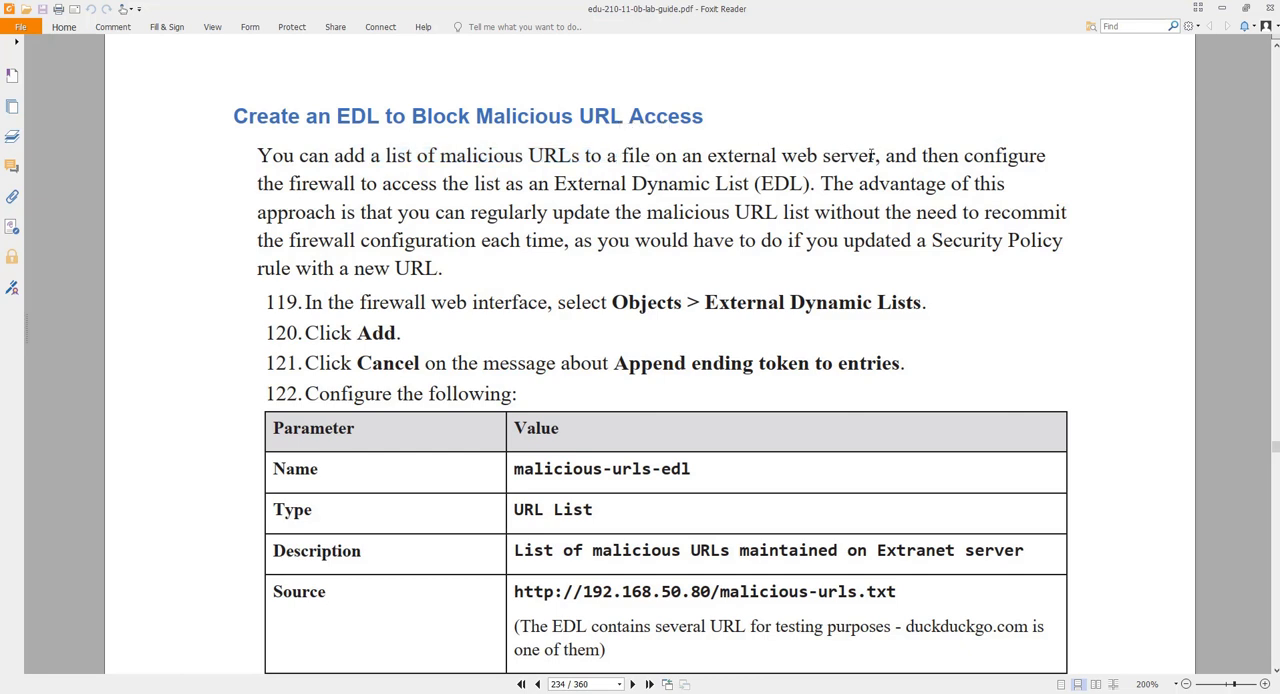
{"action": "left_click_drag", "start_coordinate": [874, 156], "coordinate": [786, 160]}
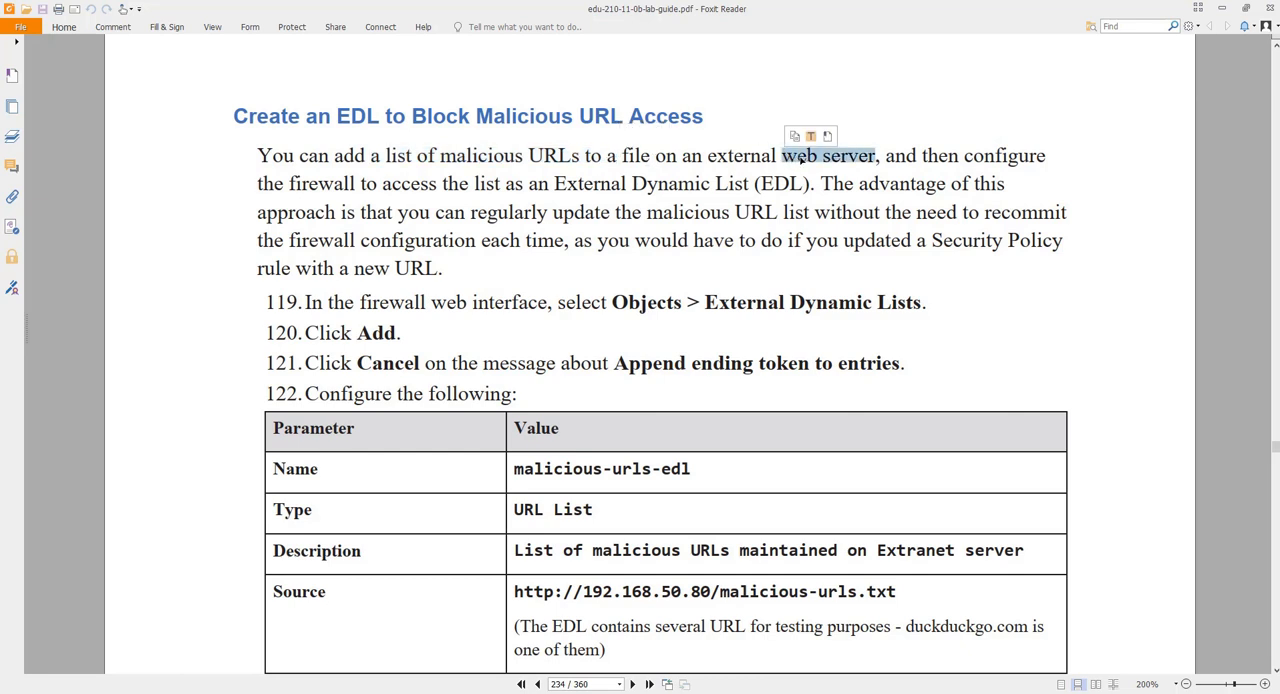
{"action": "scroll", "coordinate": [877, 168], "scroll_direction": "down", "scroll_amount": 1}
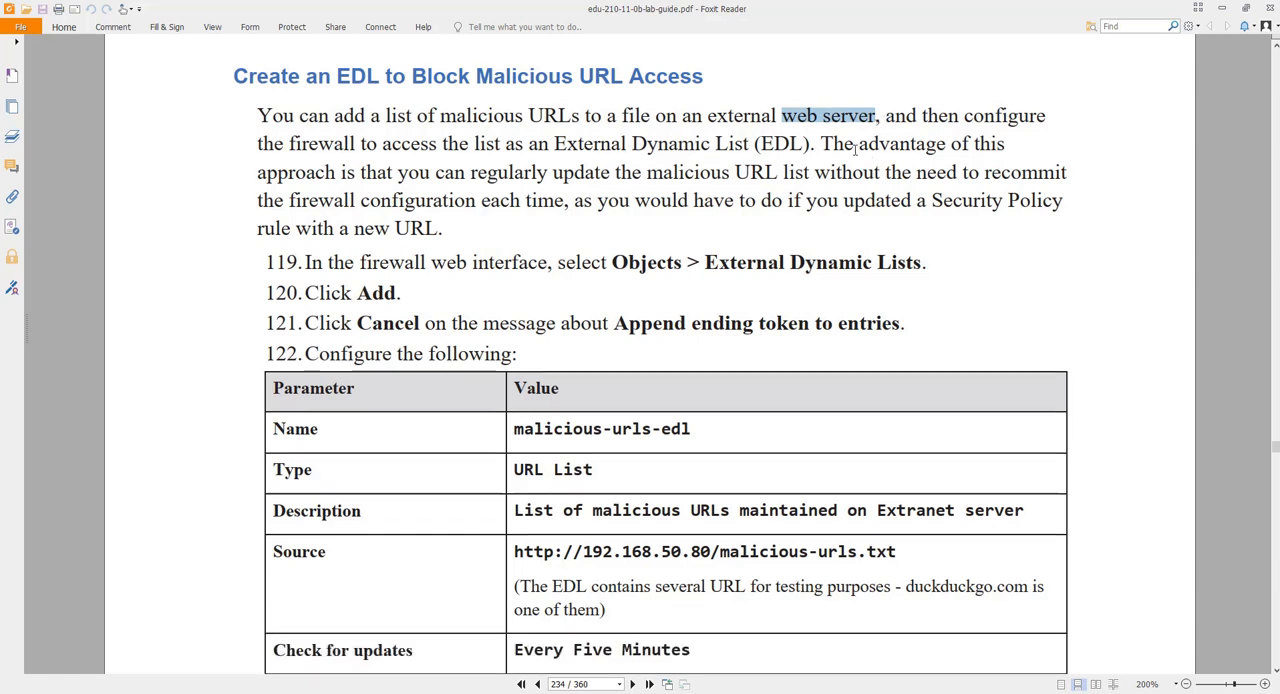
{"action": "scroll", "coordinate": [855, 148], "scroll_direction": "down", "scroll_amount": 1}
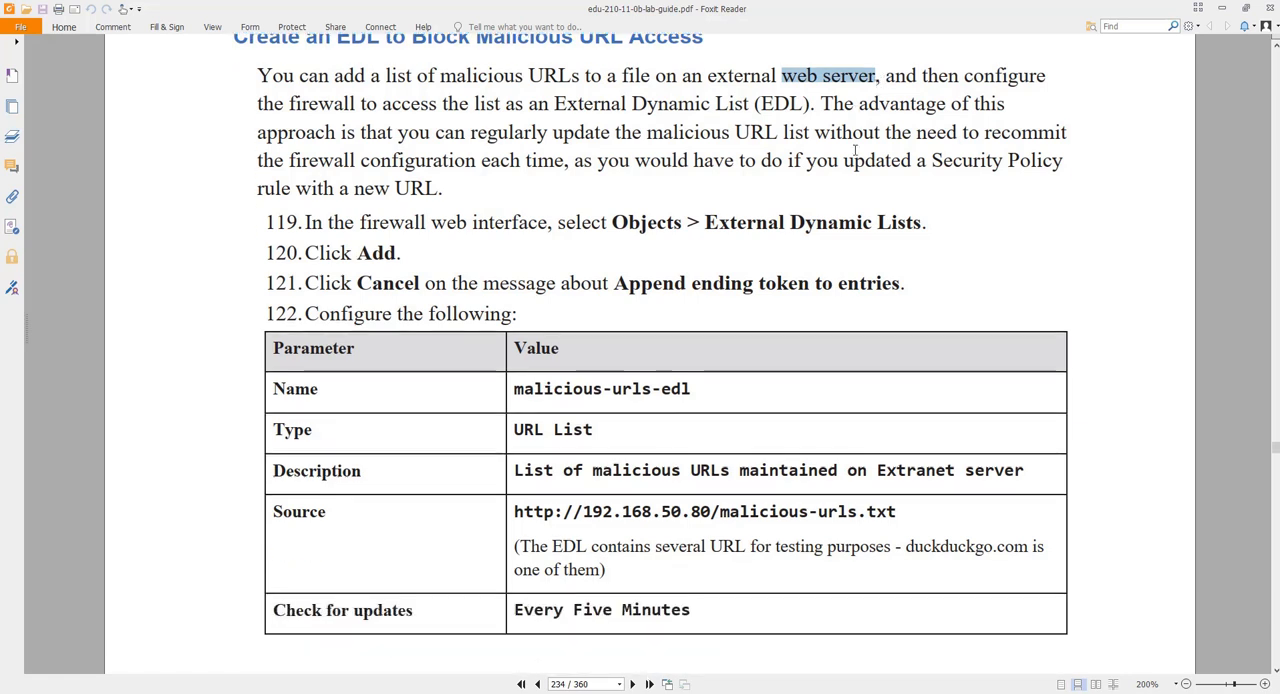
{"action": "scroll", "coordinate": [855, 148], "scroll_direction": "up", "scroll_amount": 1}
{"action": "scroll", "coordinate": [757, 233], "scroll_direction": "down", "scroll_amount": 1}
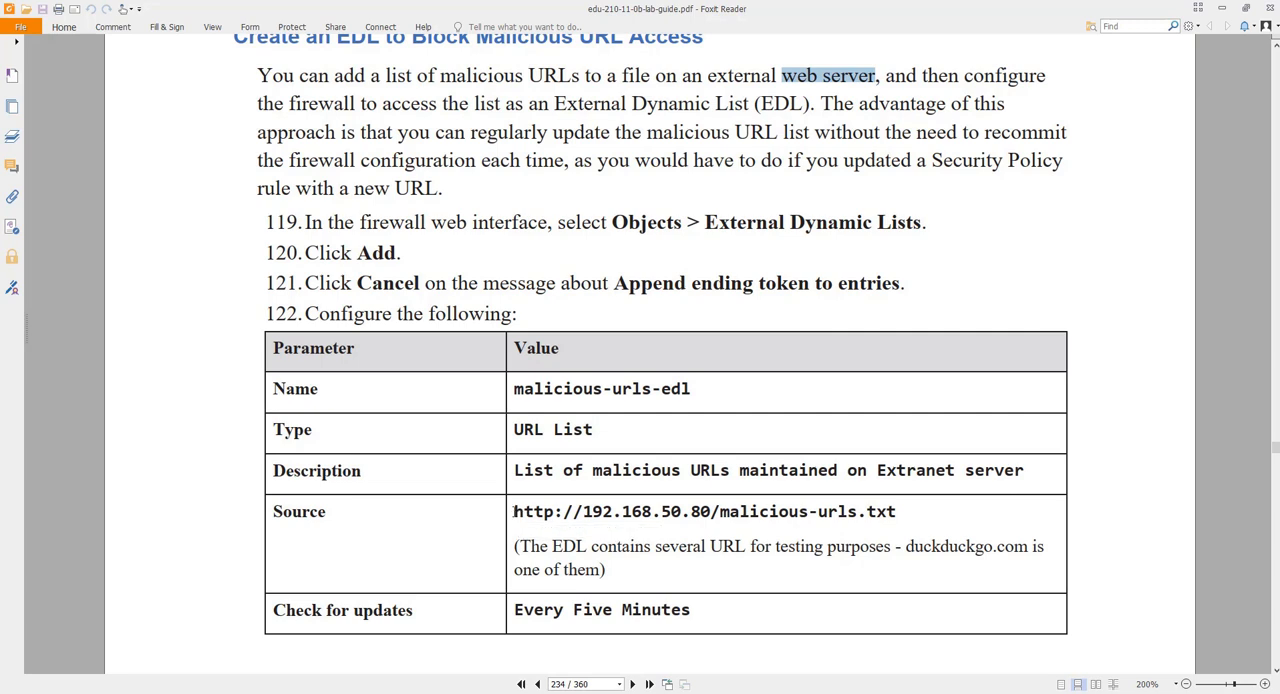
{"action": "scroll", "coordinate": [523, 503], "scroll_direction": "down", "scroll_amount": 1}
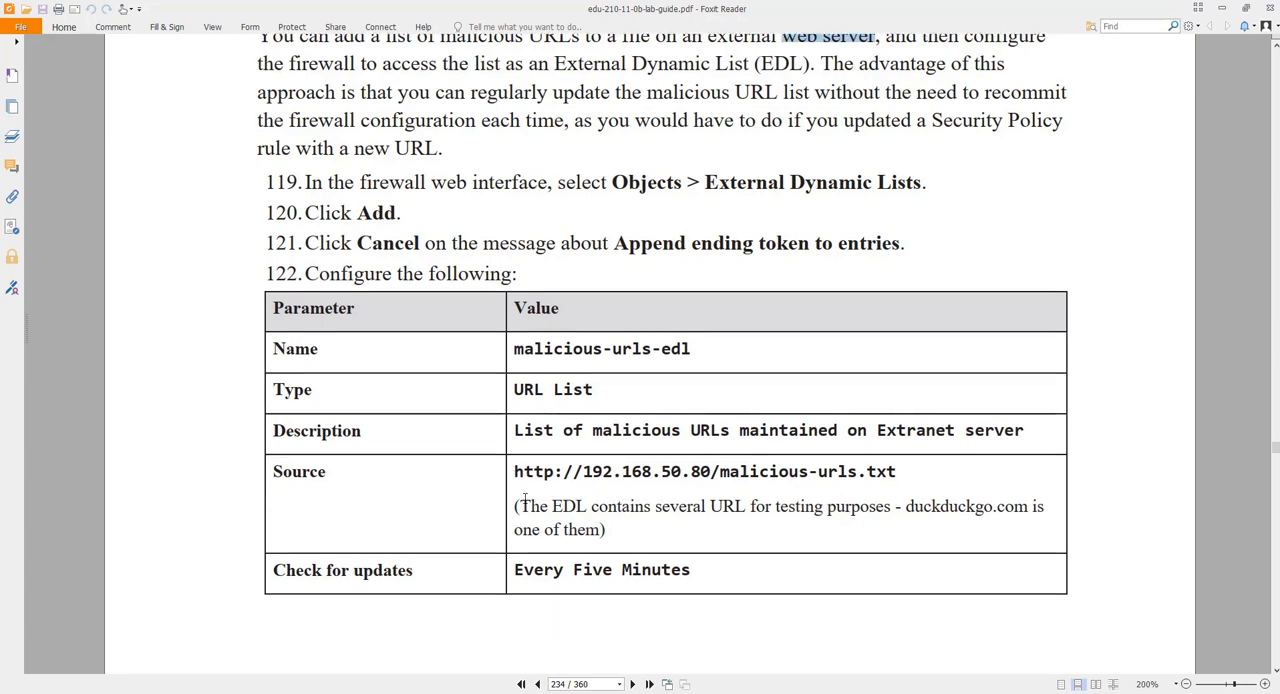
{"action": "scroll", "coordinate": [525, 500], "scroll_direction": "down", "scroll_amount": 1}
{"action": "left_click_drag", "start_coordinate": [872, 5], "coordinate": [1279, 330]}
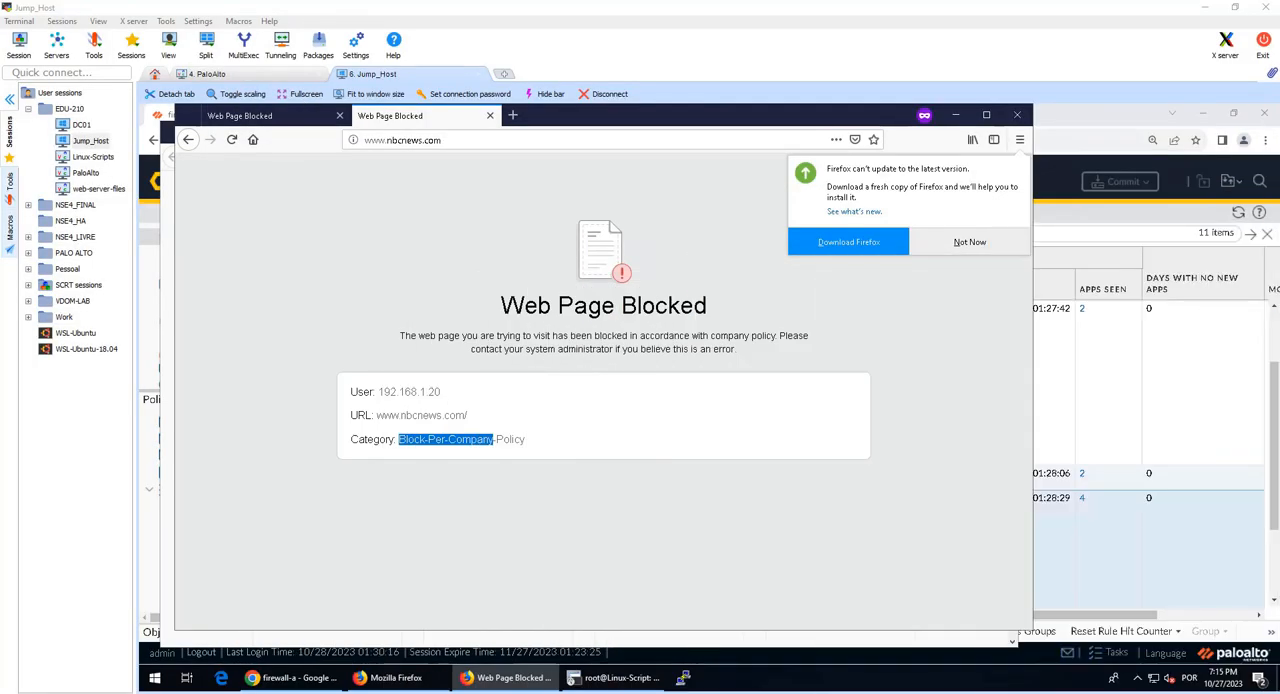
{"action": "left_click", "coordinate": [1094, 390]}
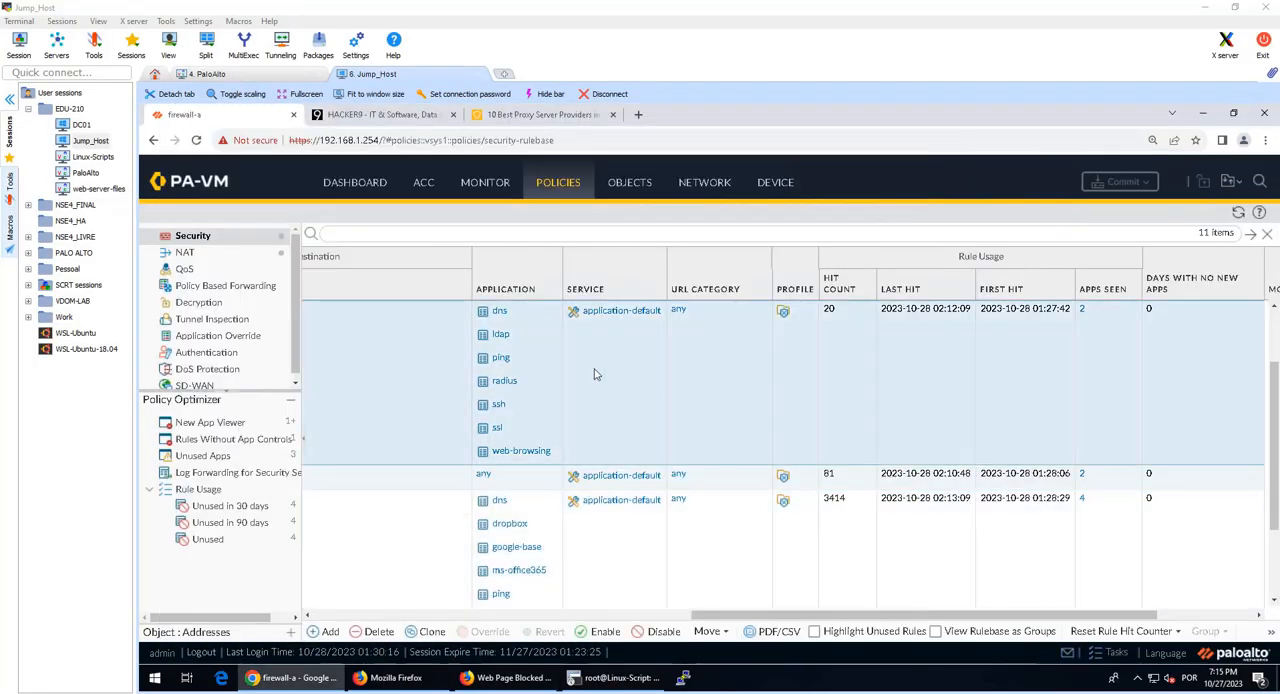
Step: Add a new External Dynamic List object named malicious-urls-edl, dismissing the trailing slash recommendation
{"action": "left_click", "coordinate": [631, 193]}
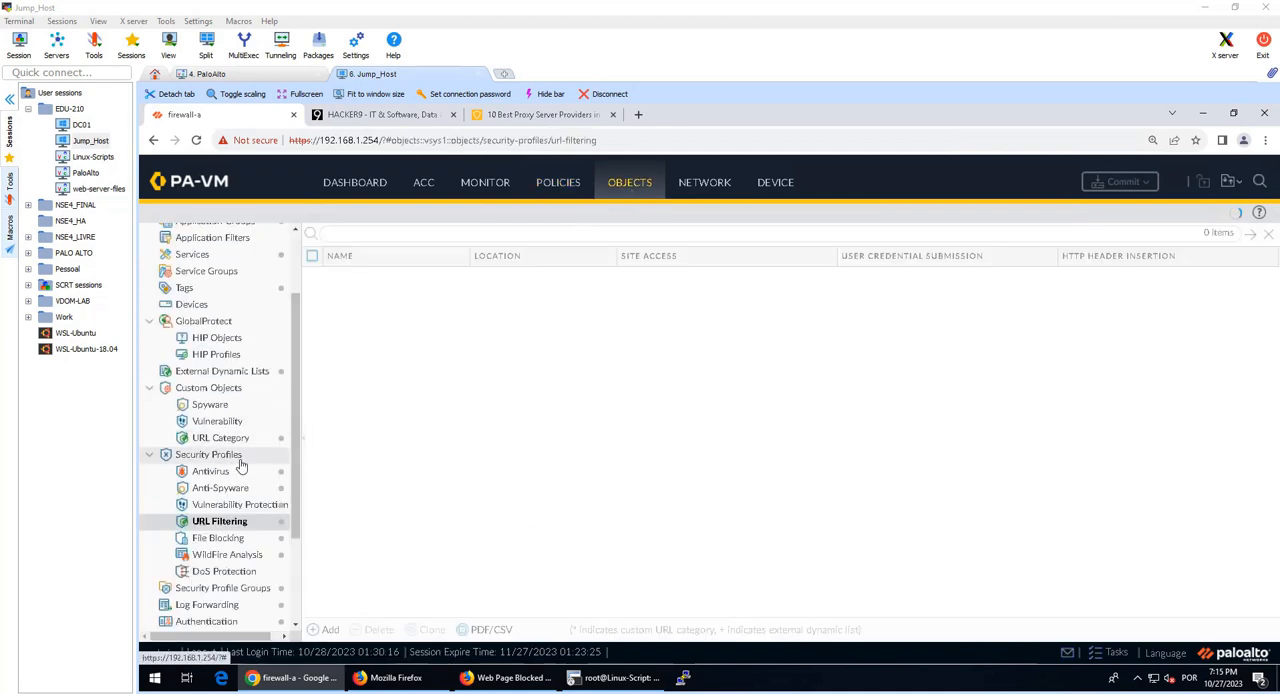
{"action": "scroll", "coordinate": [252, 470], "scroll_direction": "down", "scroll_amount": 3}
{"action": "scroll", "coordinate": [250, 460], "scroll_direction": "up", "scroll_amount": 3}
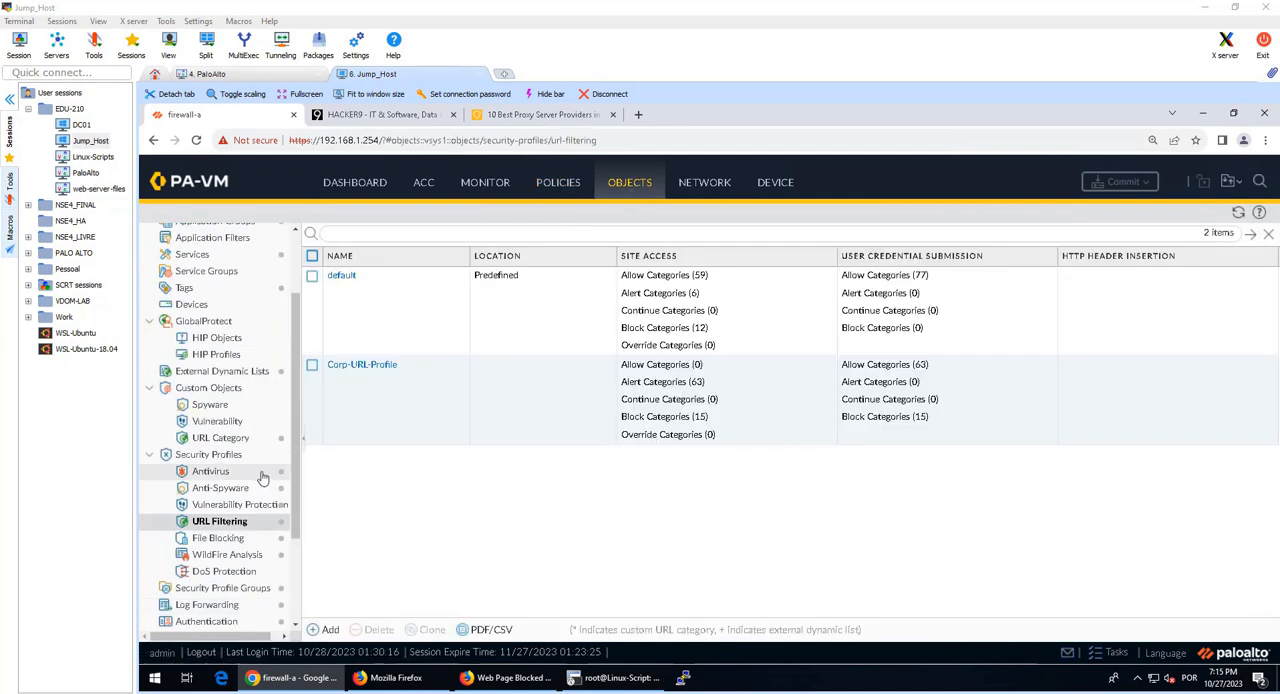
{"action": "left_click", "coordinate": [240, 378]}
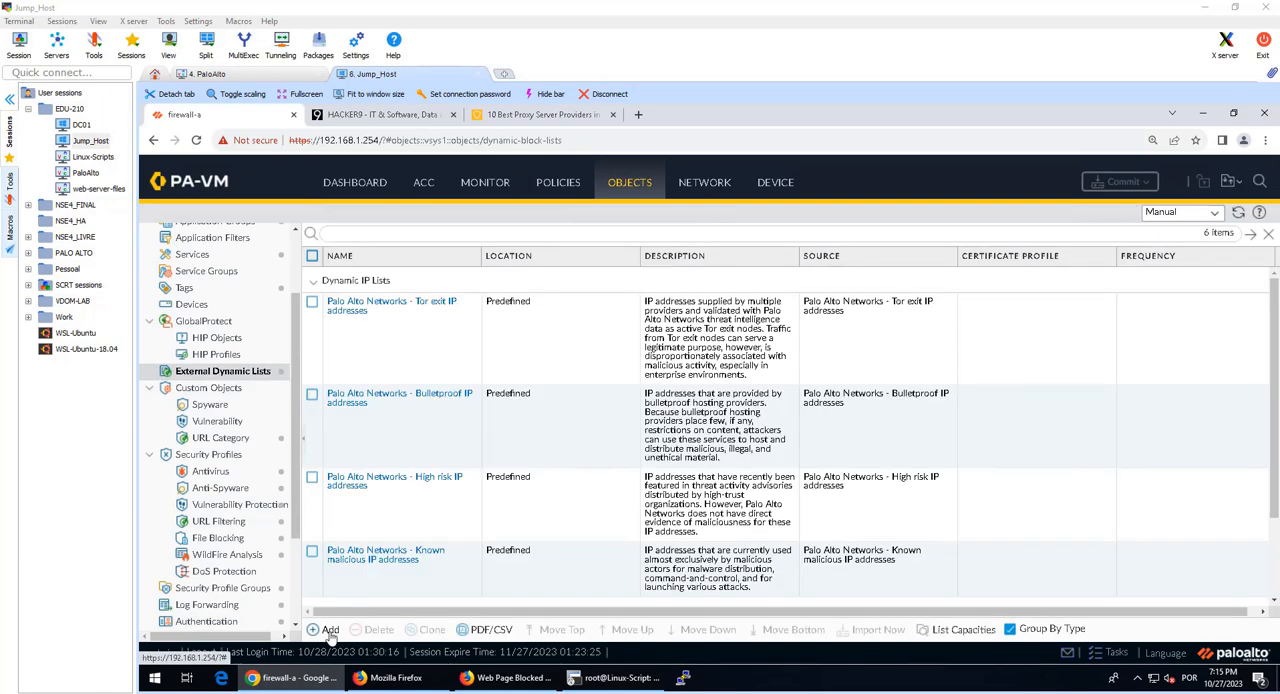
{"action": "left_click", "coordinate": [329, 630]}
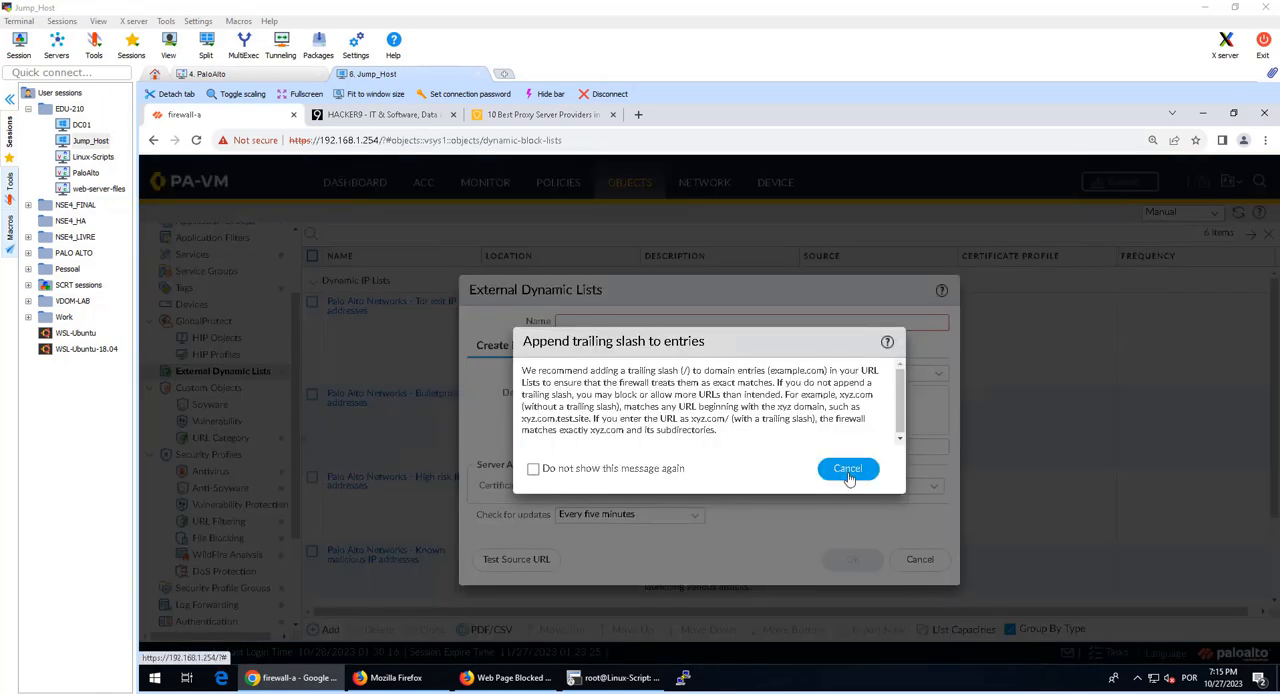
{"action": "left_click", "coordinate": [849, 474]}
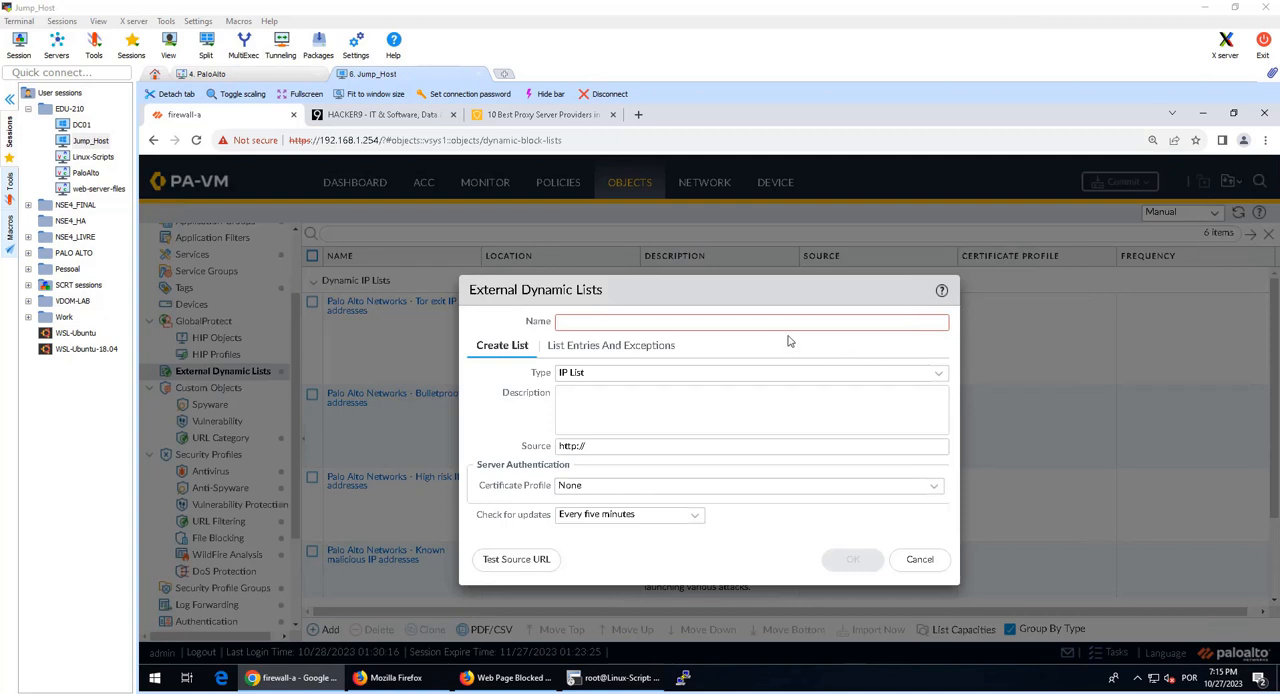
{"action": "left_click", "coordinate": [699, 321]}
{"action": "type", "text": "malicious-urls-edl"}
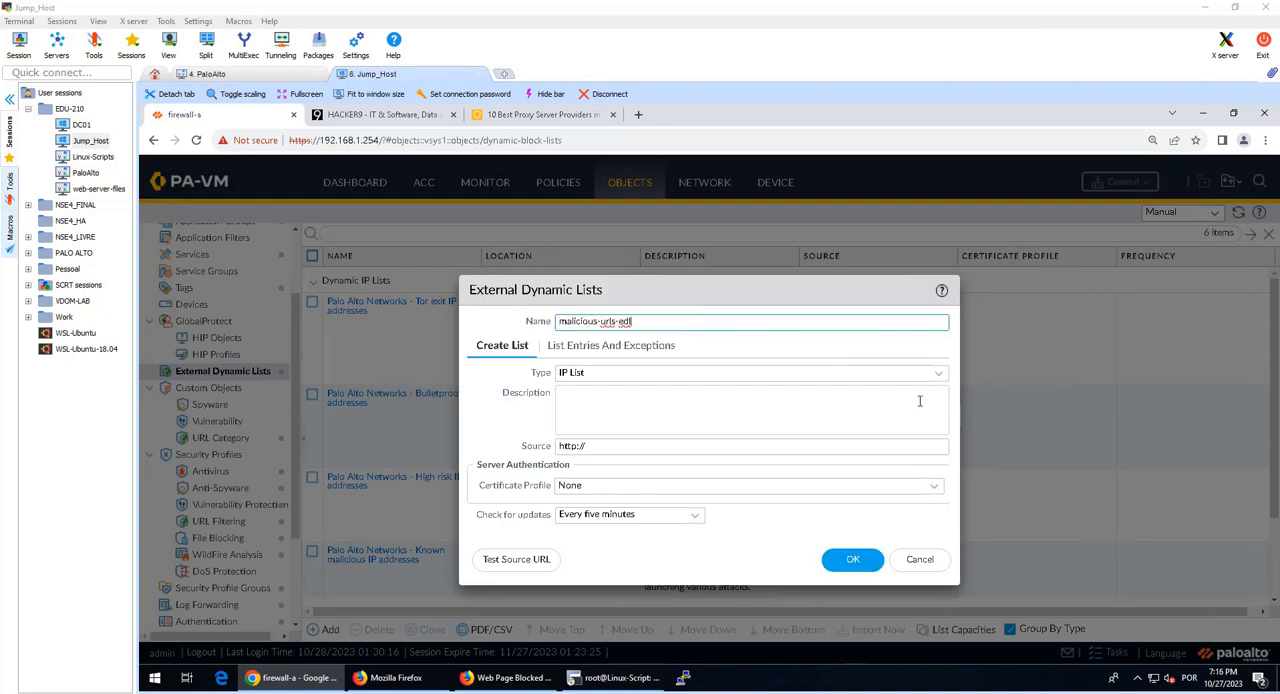
Step: Set the new list's type to URL List and its description to "List of malicious URLs maintained on Extranet server"
{"action": "left_click", "coordinate": [938, 372]}
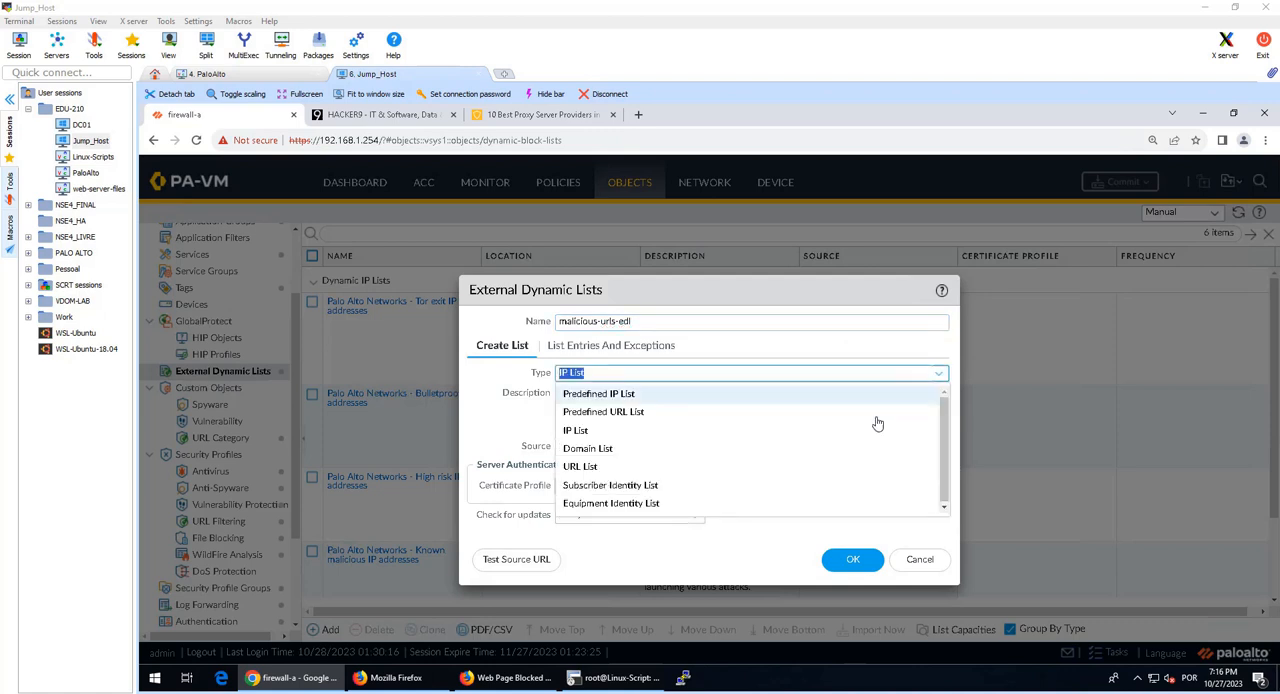
{"action": "left_click", "coordinate": [737, 468]}
{"action": "left_click", "coordinate": [882, 402]}
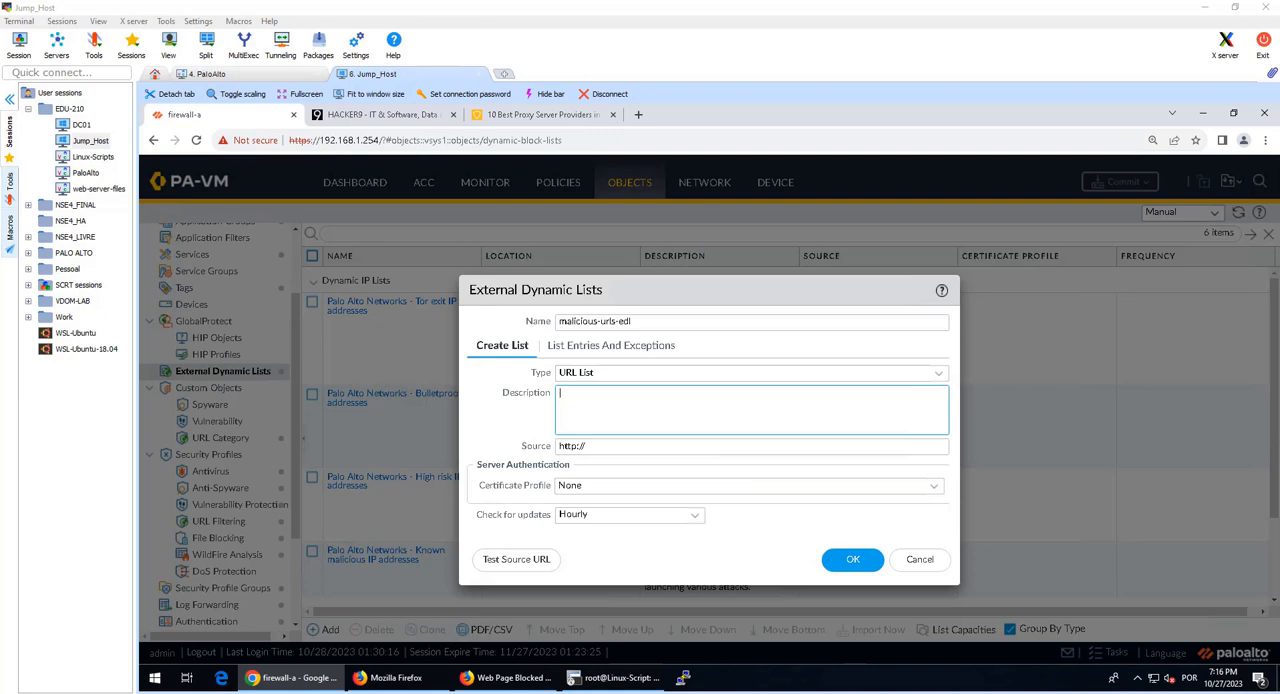
{"action": "type", "text": "List of malicious URLs maintained on Extranet server"}
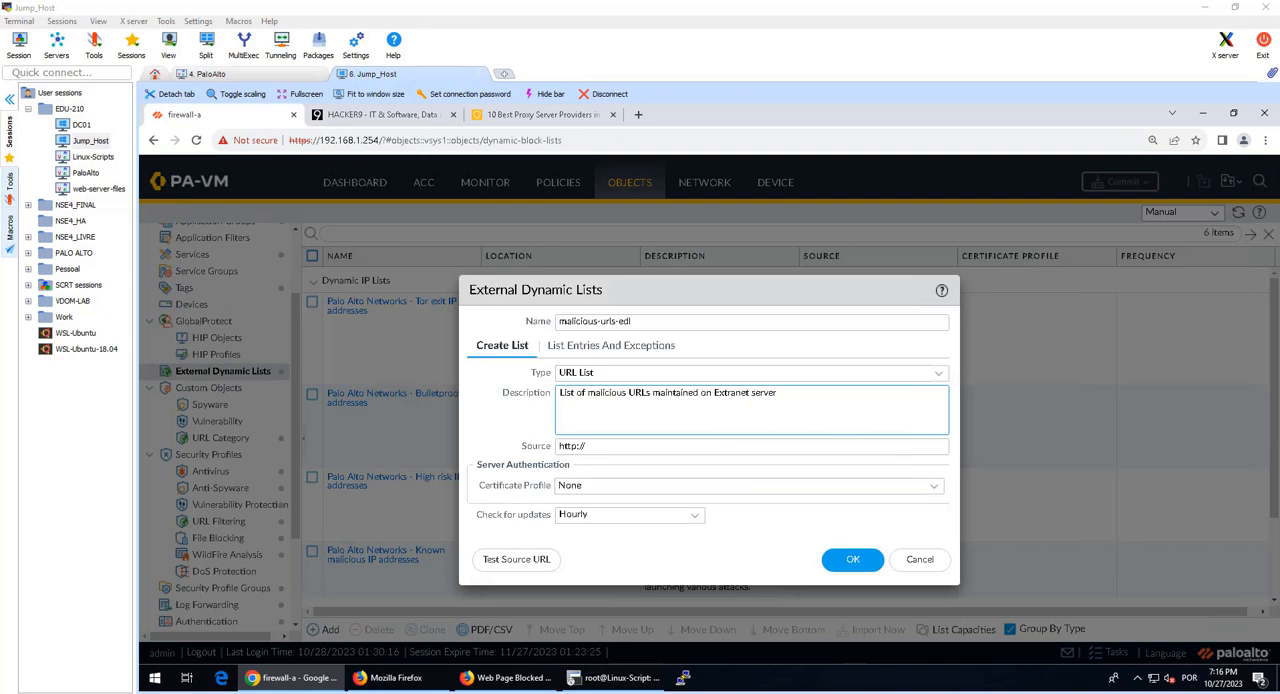
{"action": "left_click", "coordinate": [594, 446]}
{"action": "type", "text": "192.168.50.80/malicious-urls.txt"}
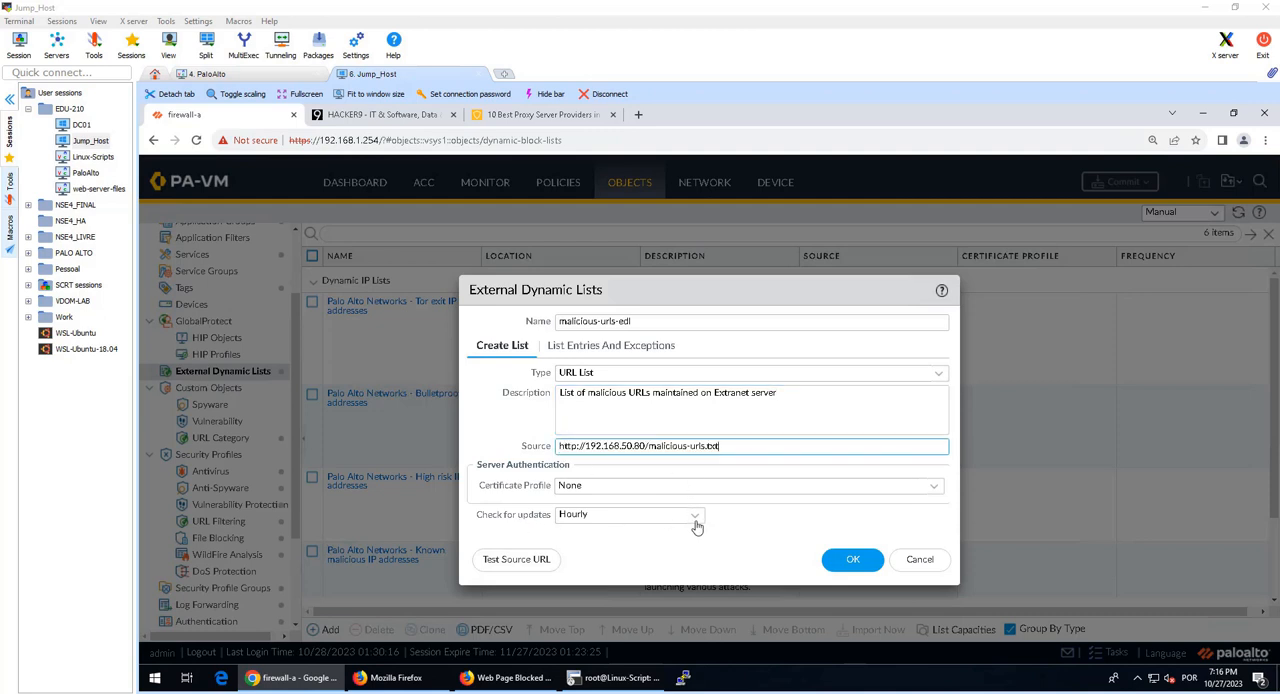
{"action": "left_click", "coordinate": [695, 522]}
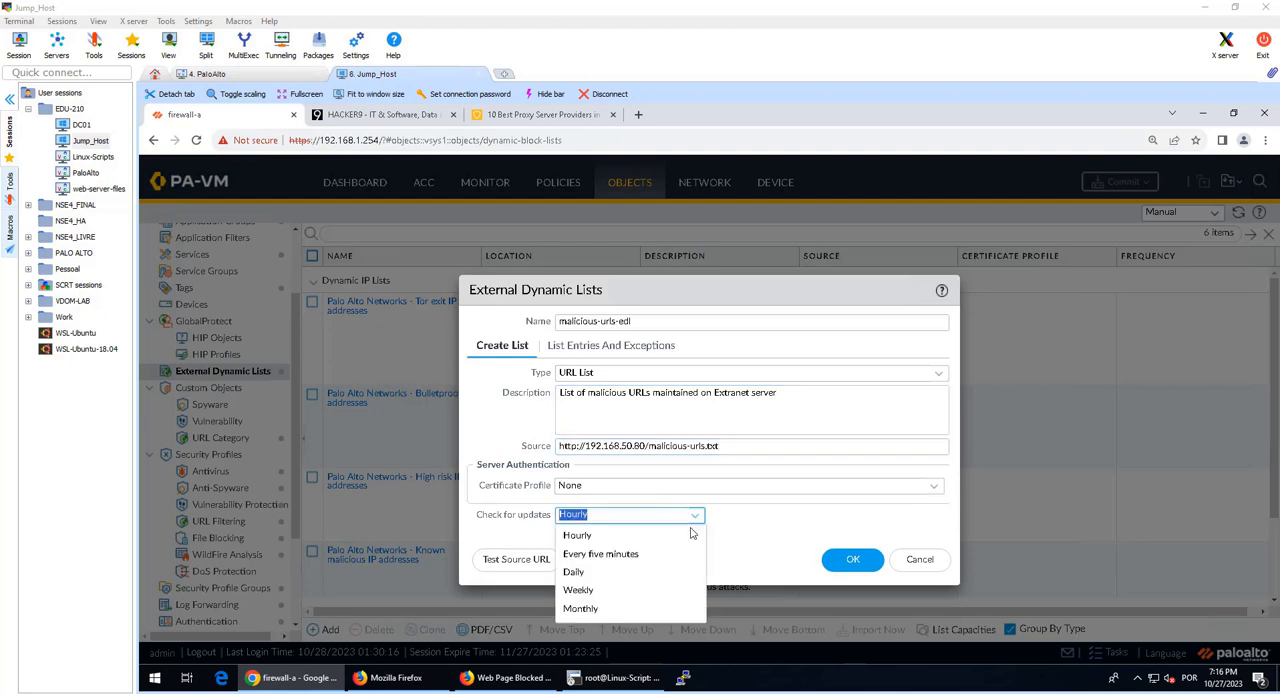
{"action": "left_click", "coordinate": [618, 555]}
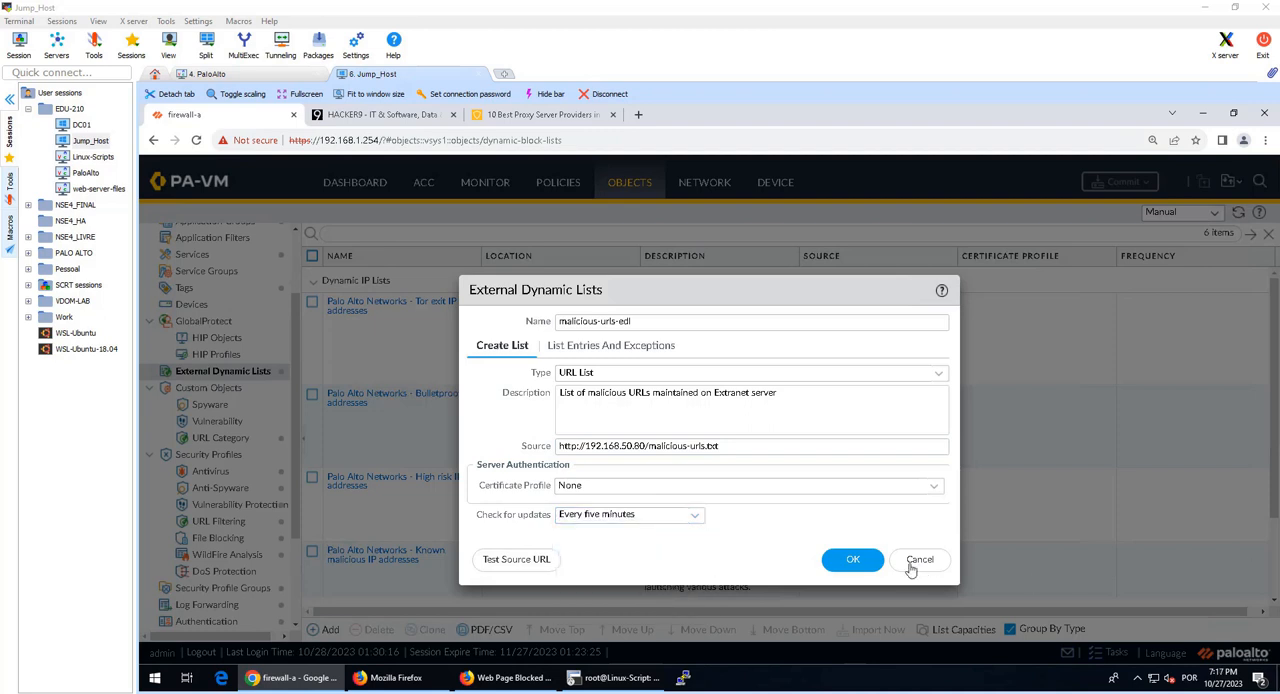
{"action": "left_click", "coordinate": [851, 560]}
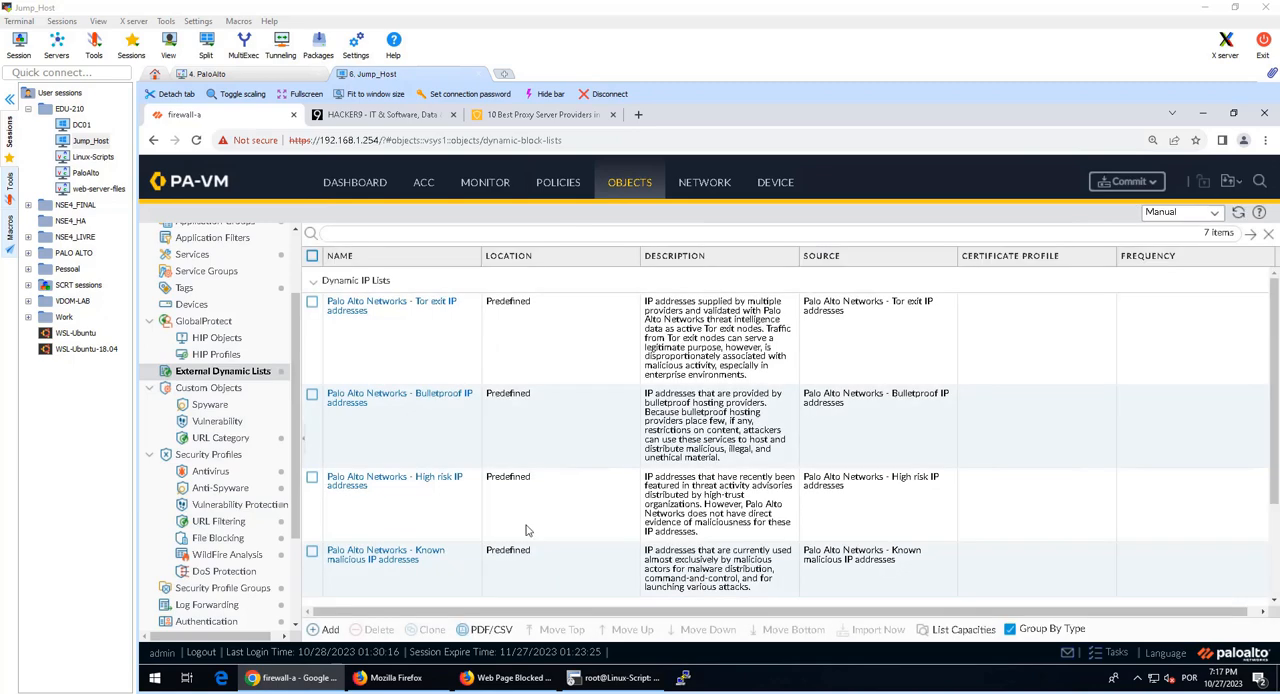
Step: Test the source URL of the malicious-domains-edl list, examine the result, and close the list's settings
{"action": "scroll", "coordinate": [470, 527], "scroll_direction": "down", "scroll_amount": 2}
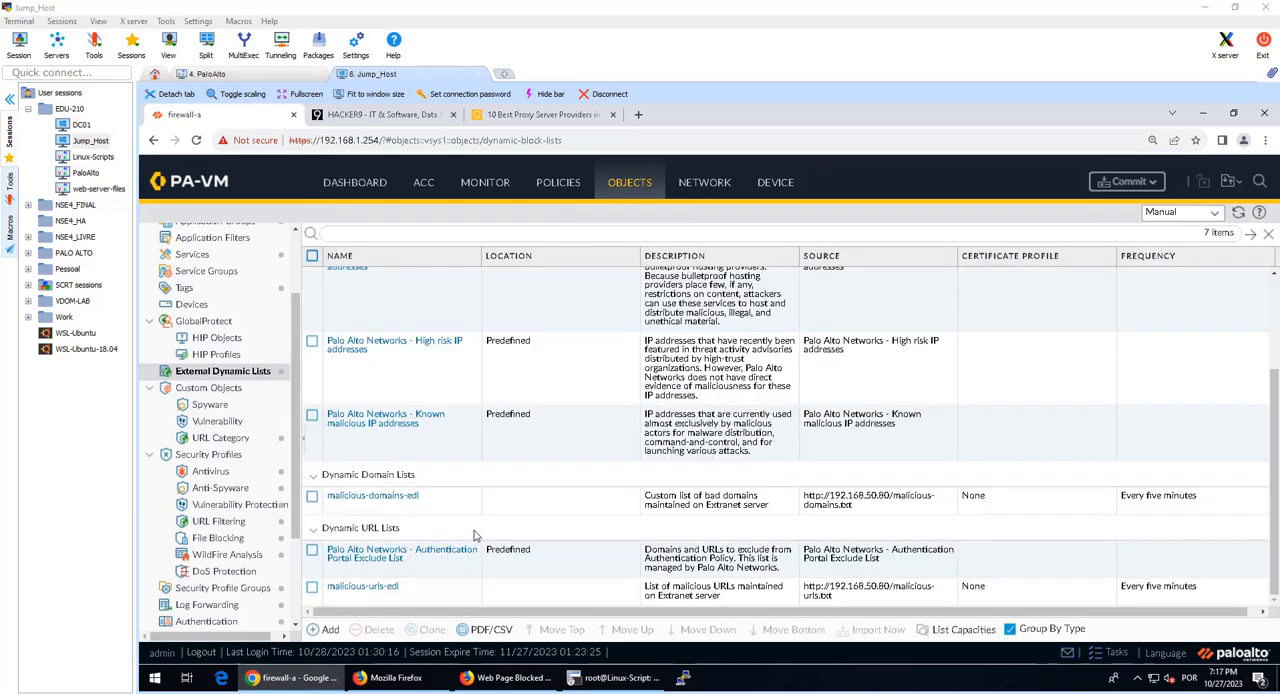
{"action": "left_click", "coordinate": [395, 503]}
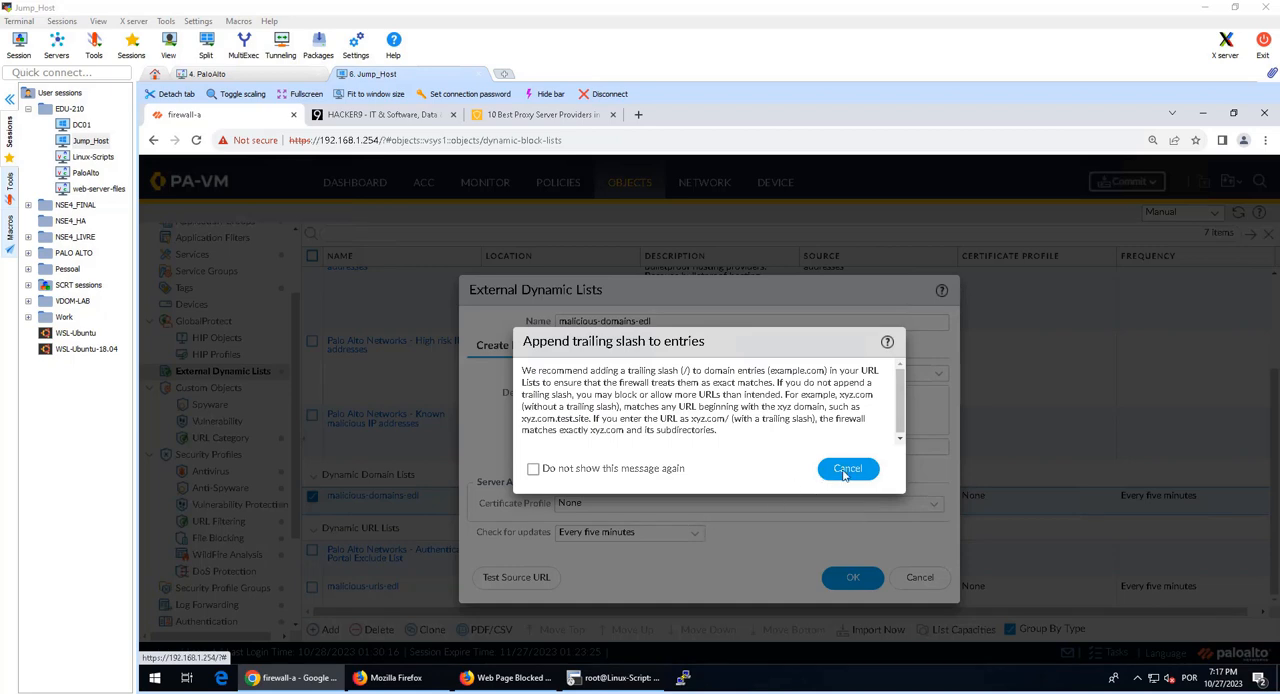
{"action": "left_click", "coordinate": [858, 469]}
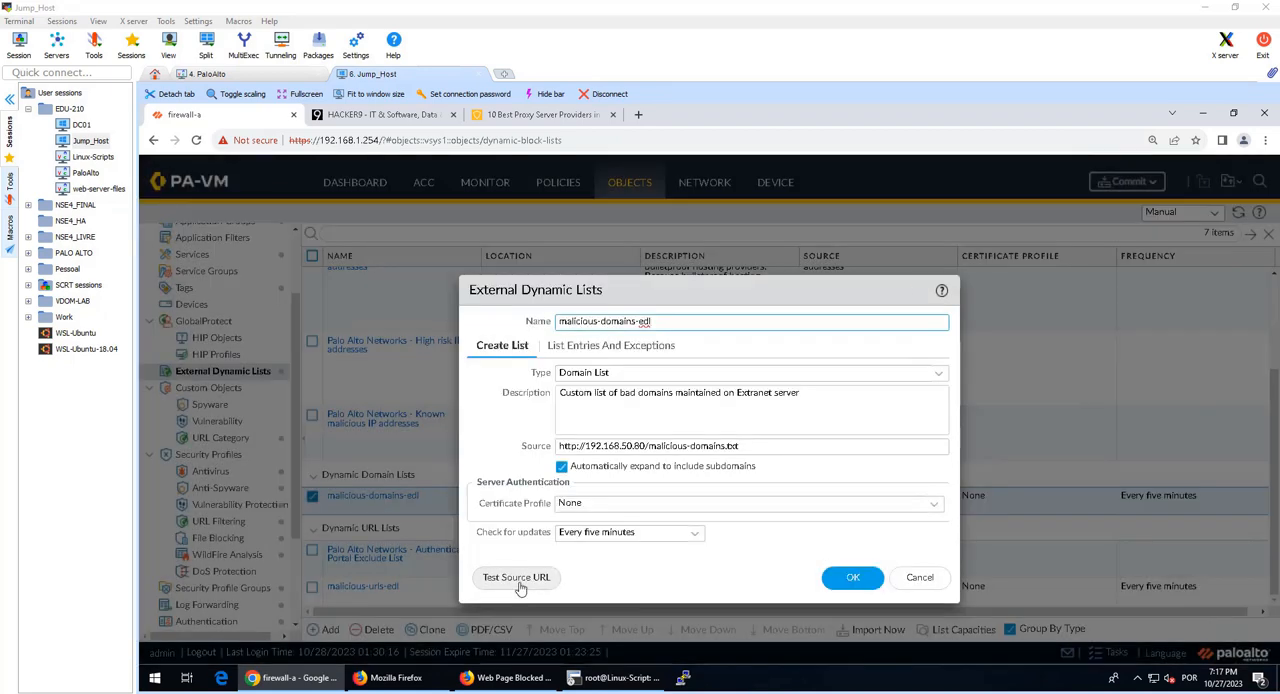
{"action": "left_click", "coordinate": [538, 590]}
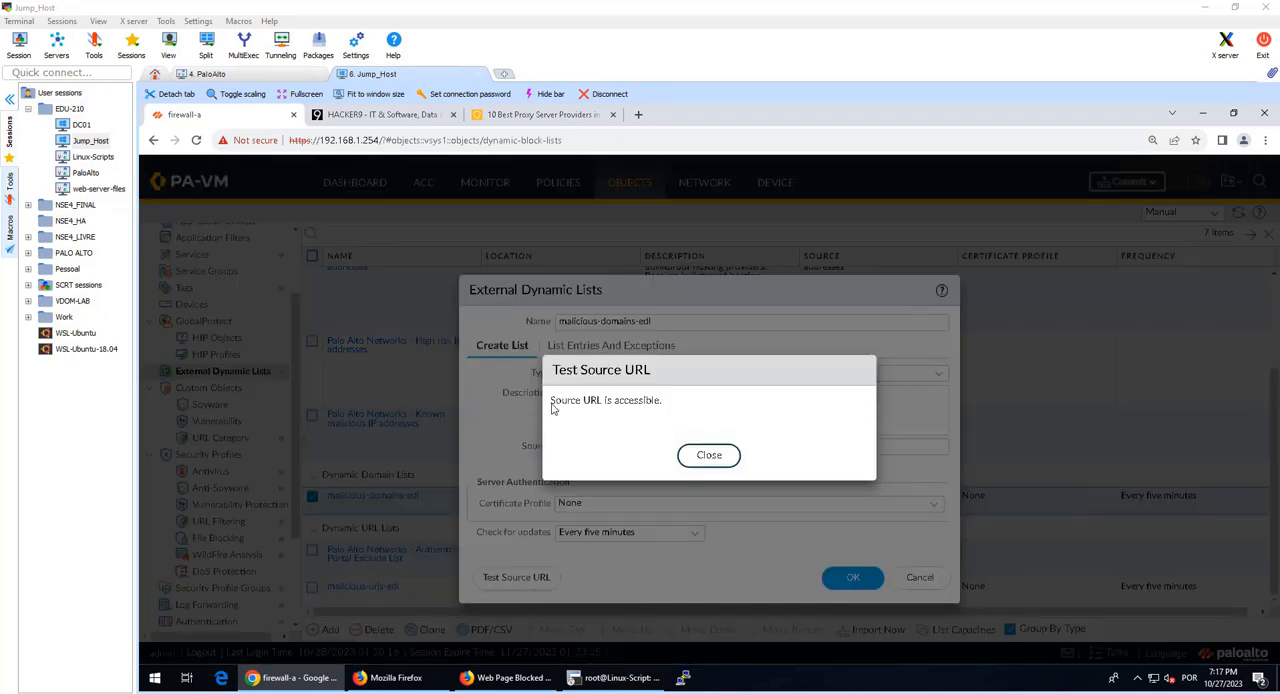
{"action": "left_click_drag", "start_coordinate": [550, 400], "coordinate": [662, 399]}
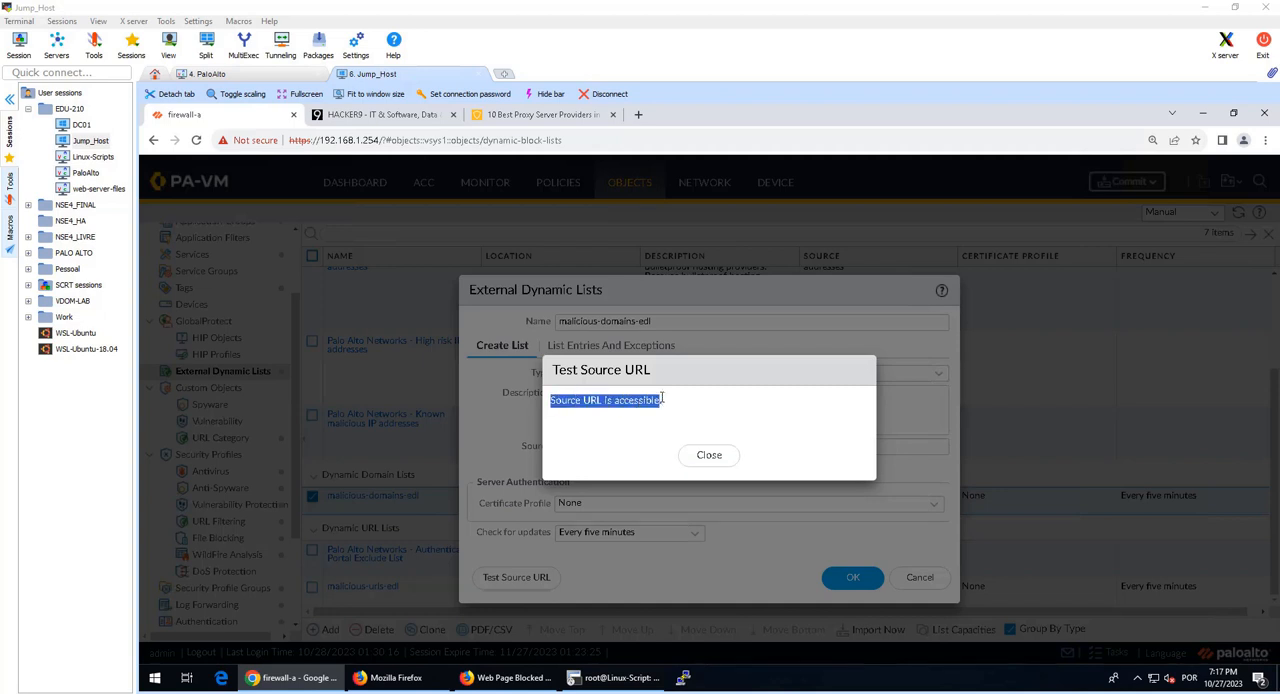
{"action": "left_click", "coordinate": [675, 408]}
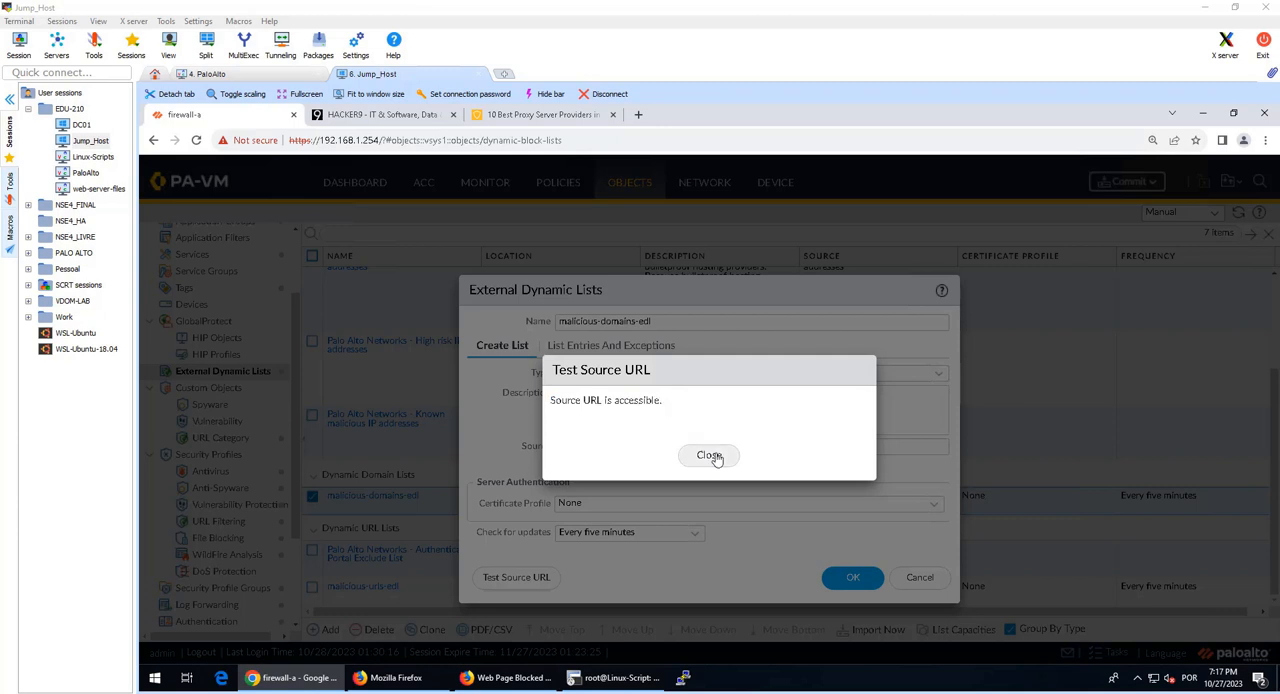
{"action": "left_click", "coordinate": [711, 456]}
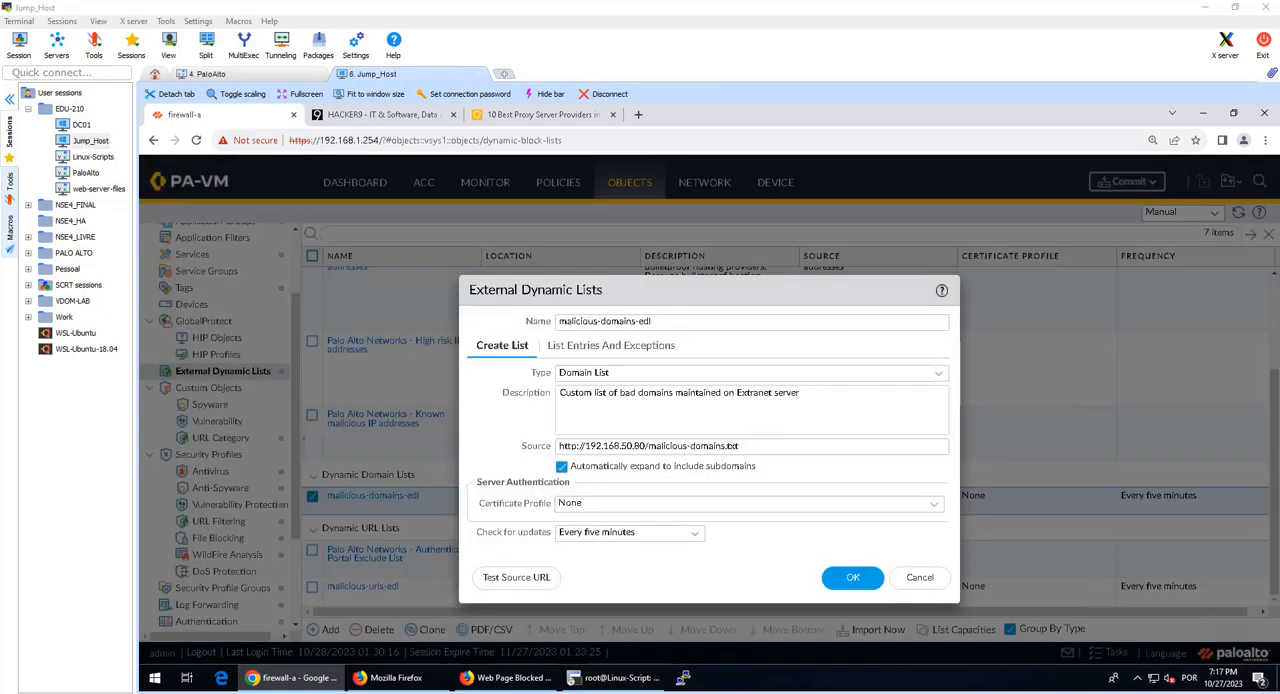
{"action": "left_click", "coordinate": [840, 580]}
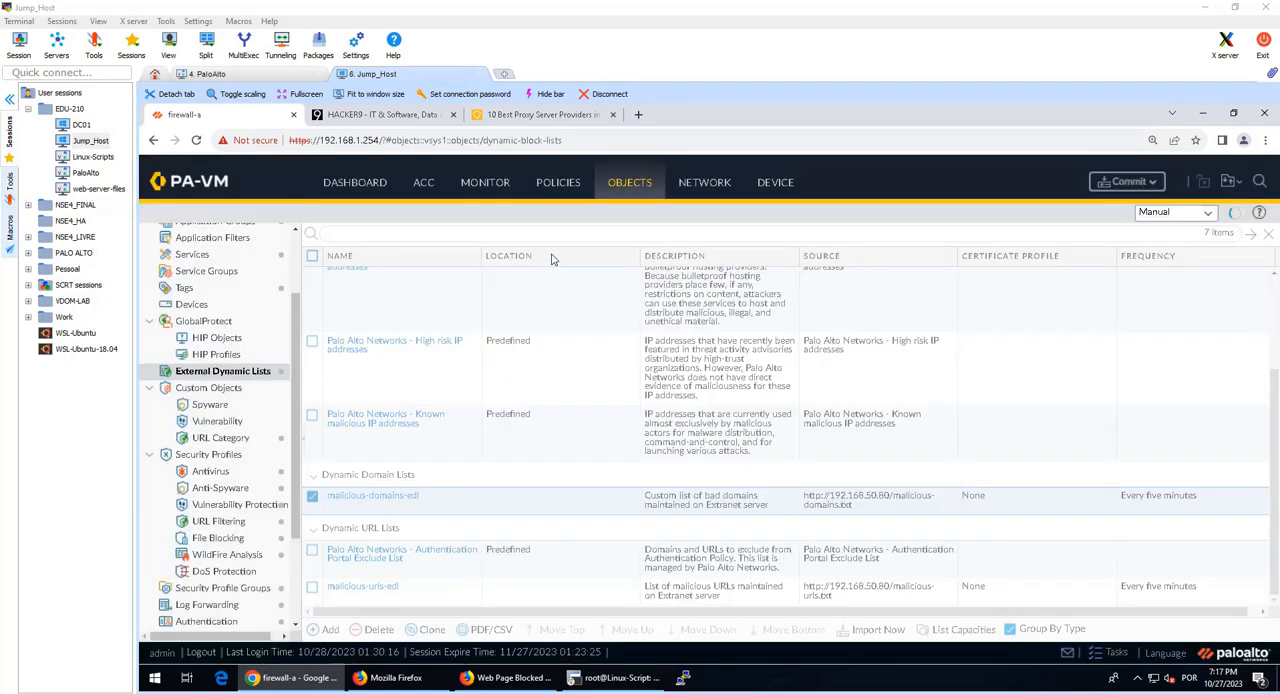
Step: Enable the Block-Bad-URLs rule in the Security policies
{"action": "left_click", "coordinate": [556, 185]}
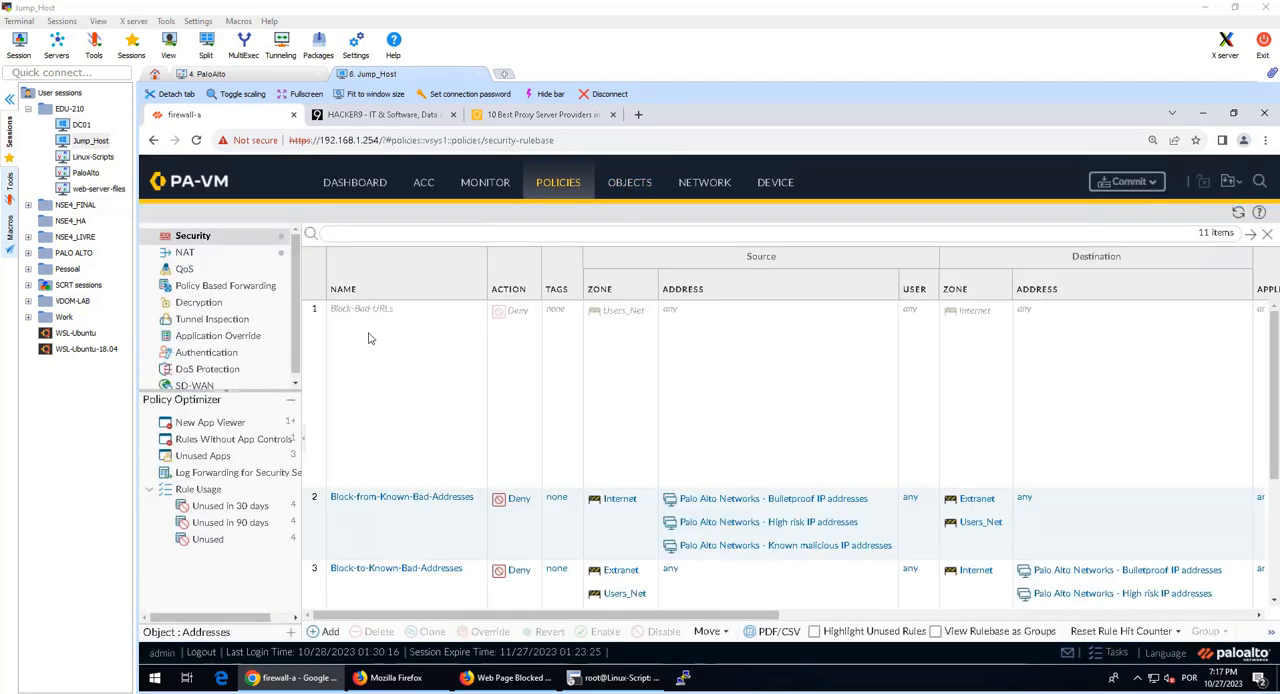
{"action": "left_click", "coordinate": [365, 328]}
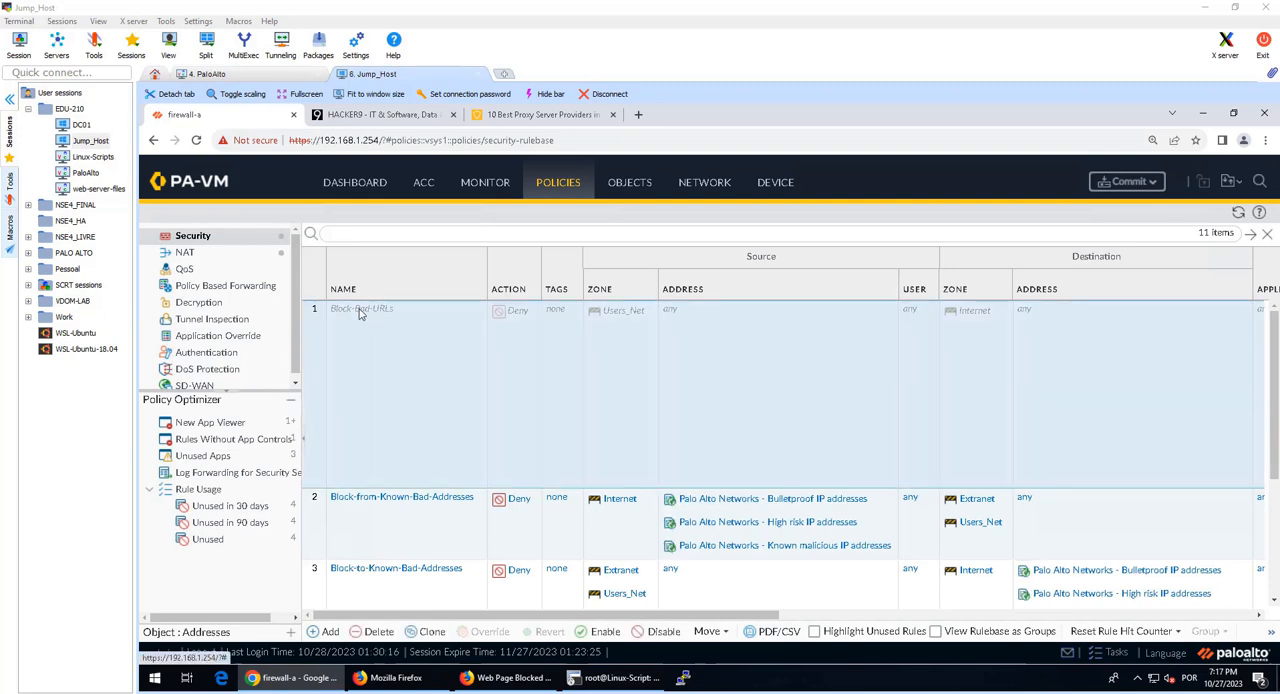
{"action": "left_click", "coordinate": [605, 631]}
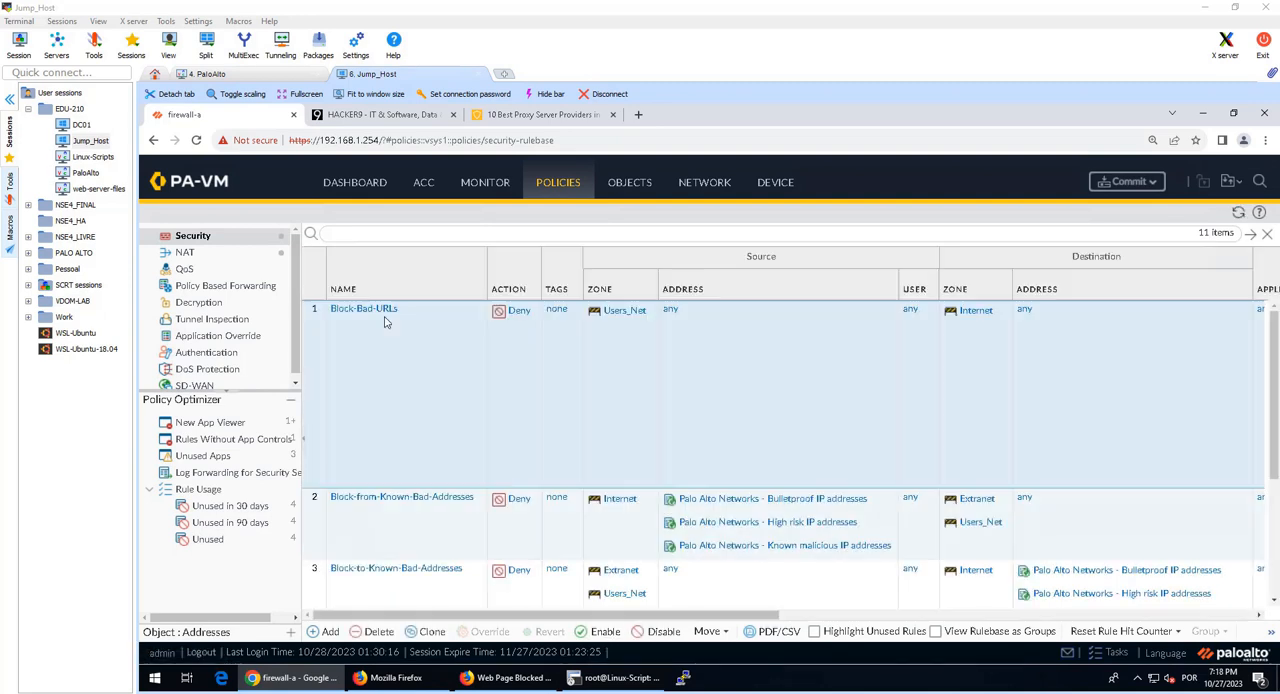
Step: Add malicious-urls-edl to the URL categories of the Block-Bad-URLs rule and commit the changes to the firewall
{"action": "left_click", "coordinate": [369, 311]}
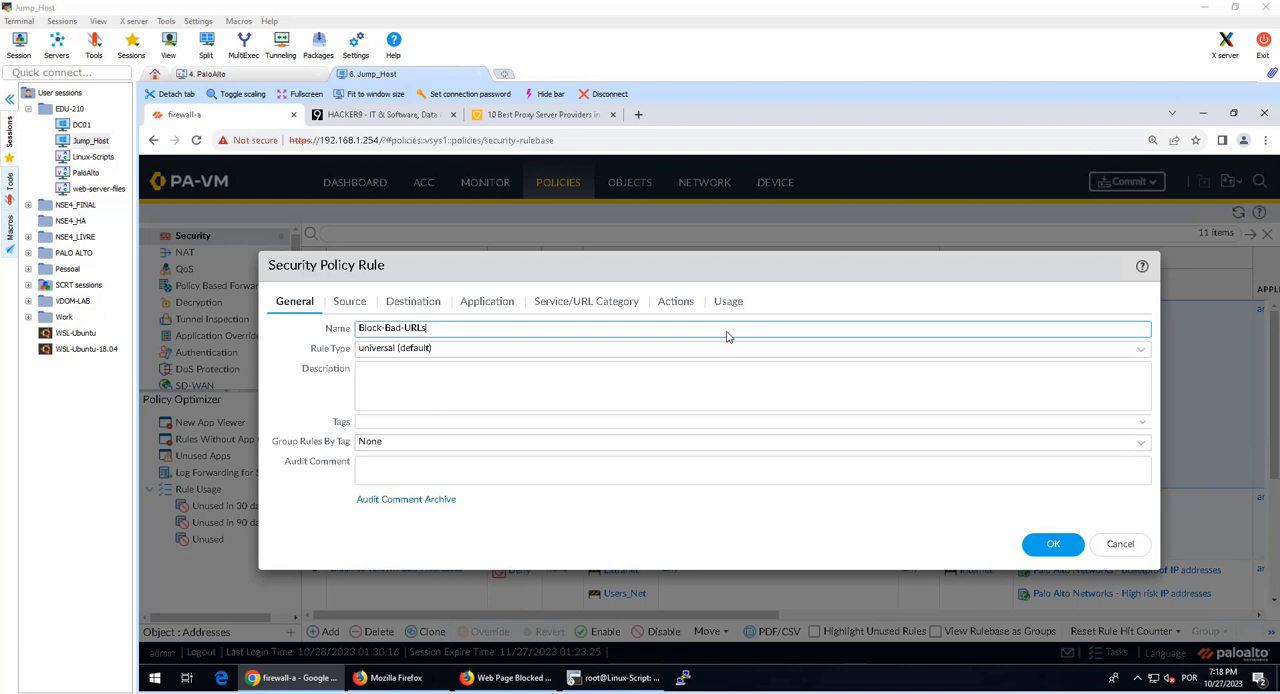
{"action": "left_click", "coordinate": [580, 304]}
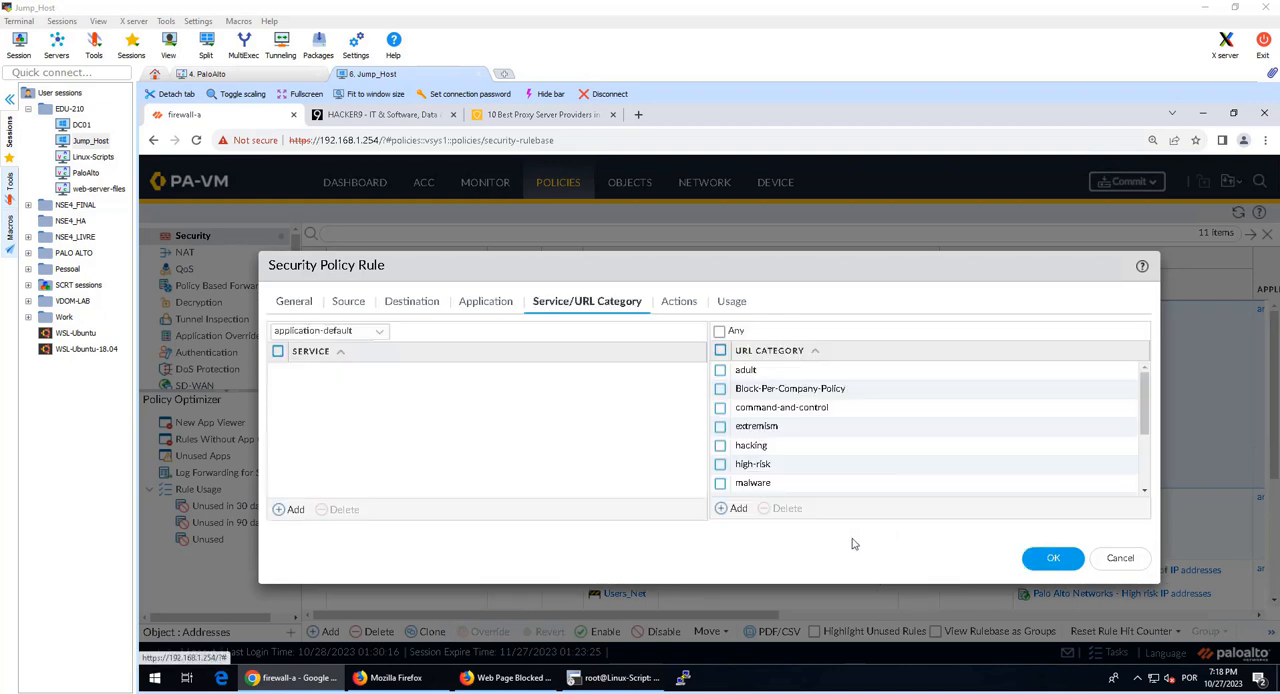
{"action": "left_click", "coordinate": [737, 510]}
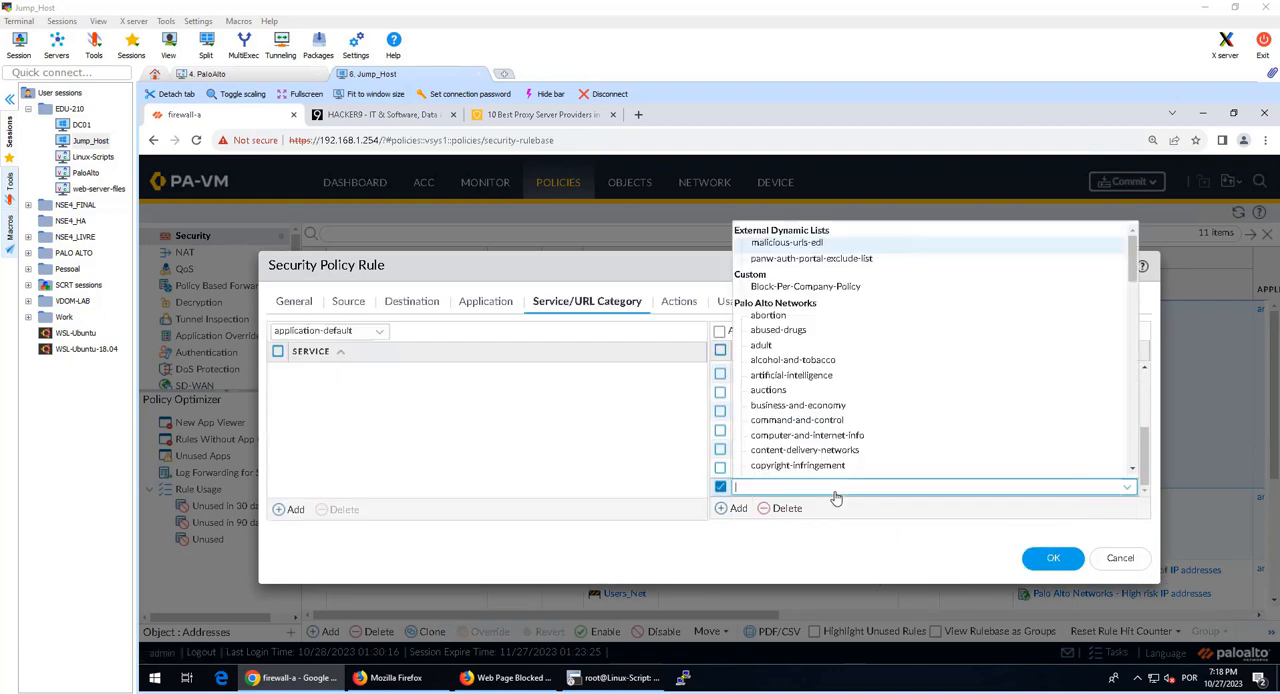
{"action": "type", "text": "mall"}
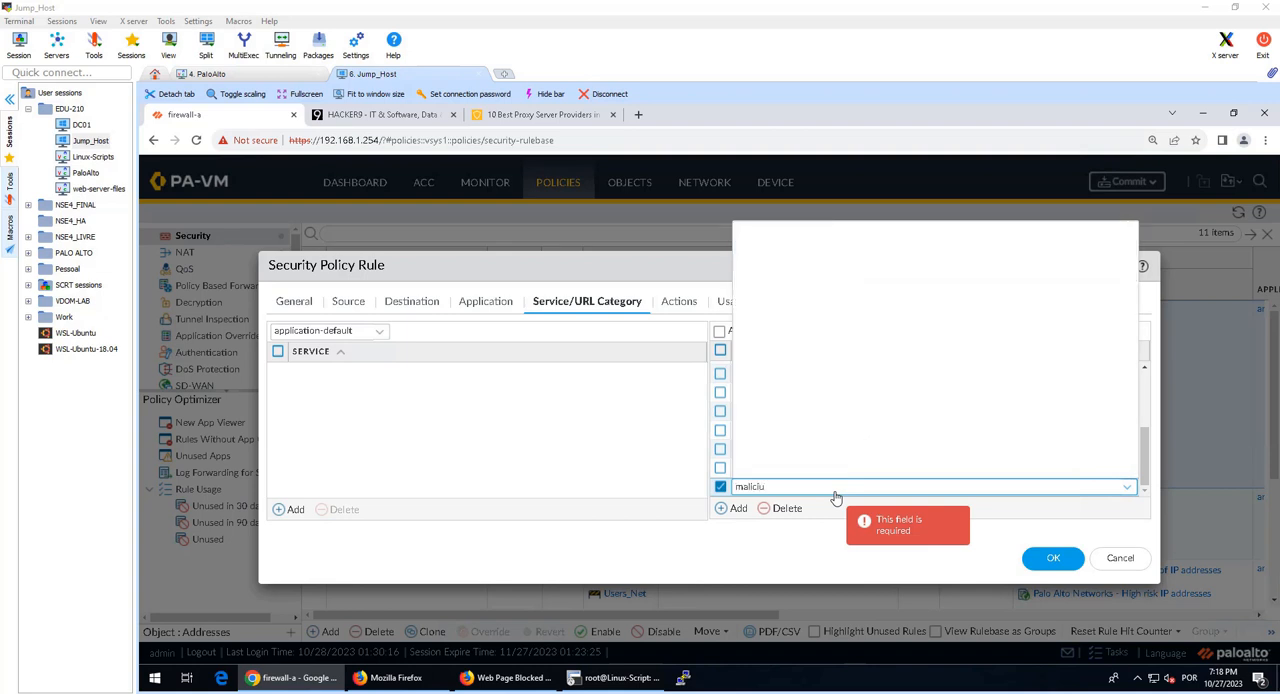
{"action": "key", "text": "BackSpace"}
{"action": "key", "text": "BackSpace"}
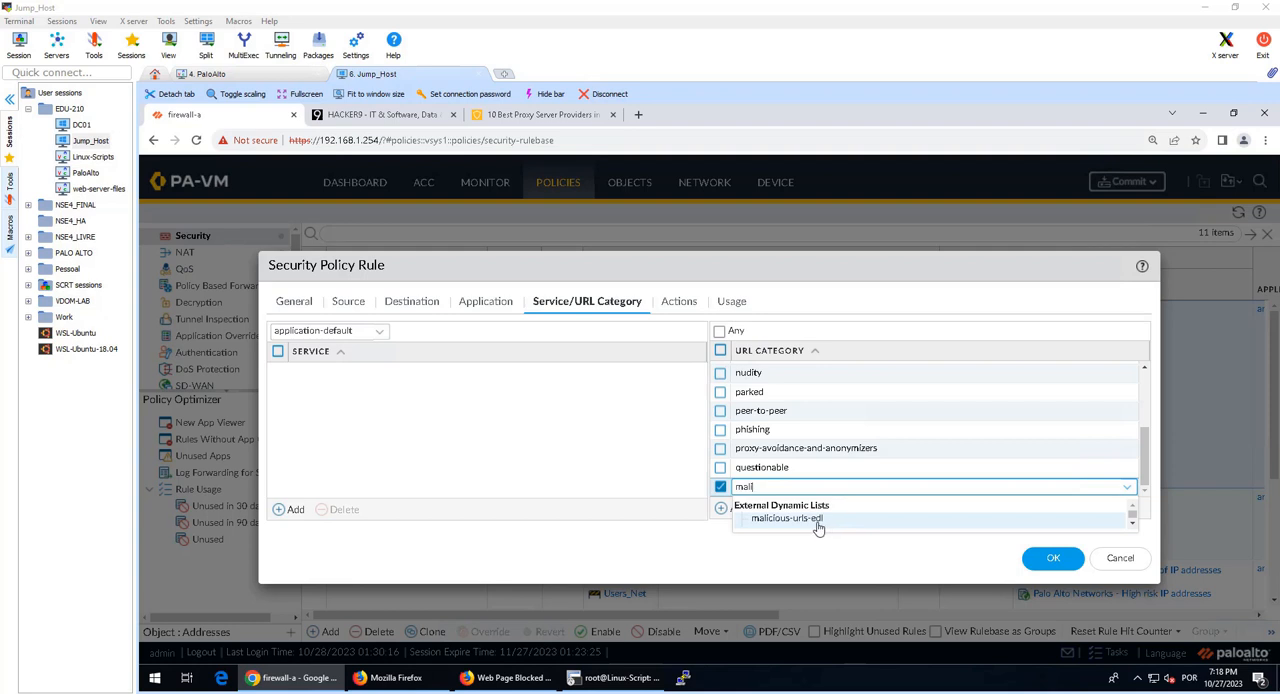
{"action": "left_click", "coordinate": [826, 520]}
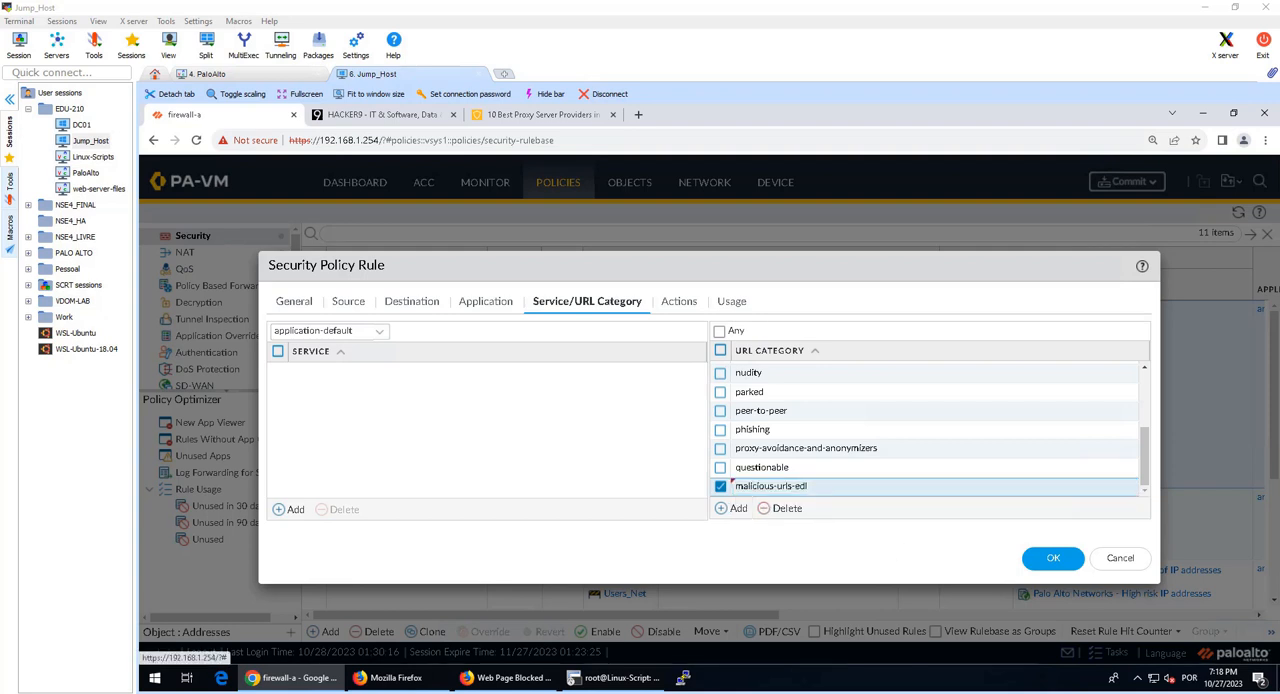
{"action": "left_click", "coordinate": [1040, 562]}
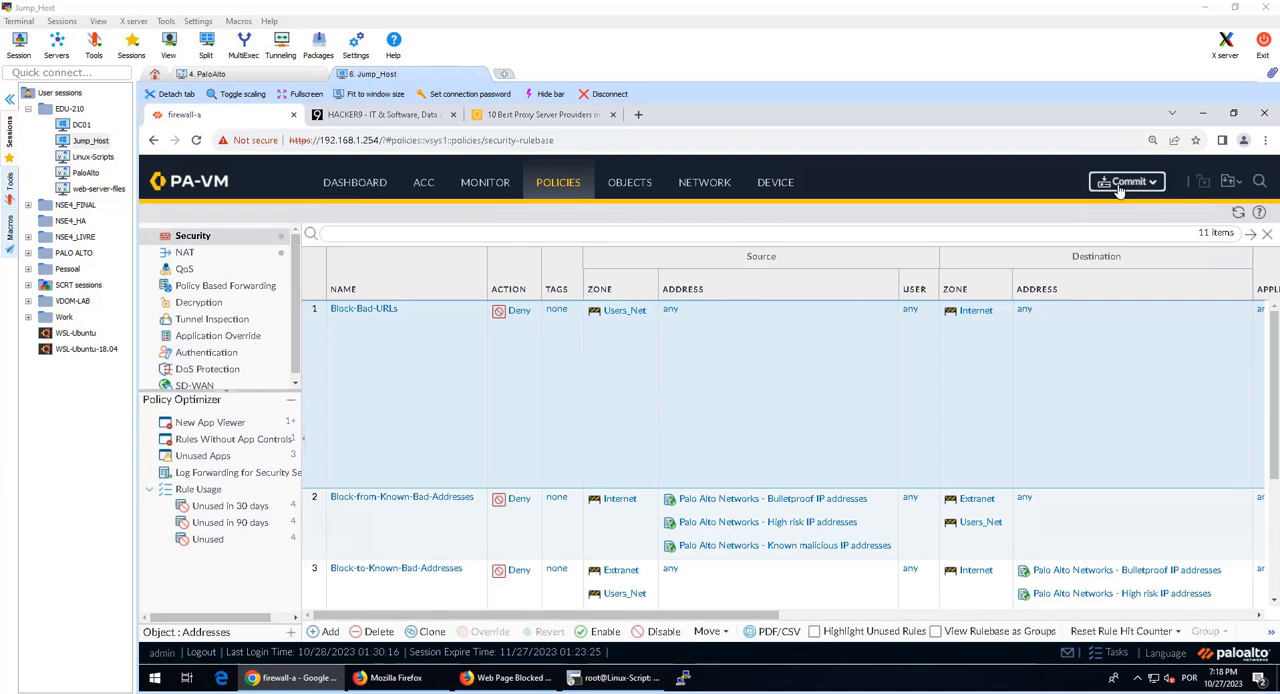
{"action": "left_click", "coordinate": [1120, 183]}
{"action": "left_click", "coordinate": [852, 612]}
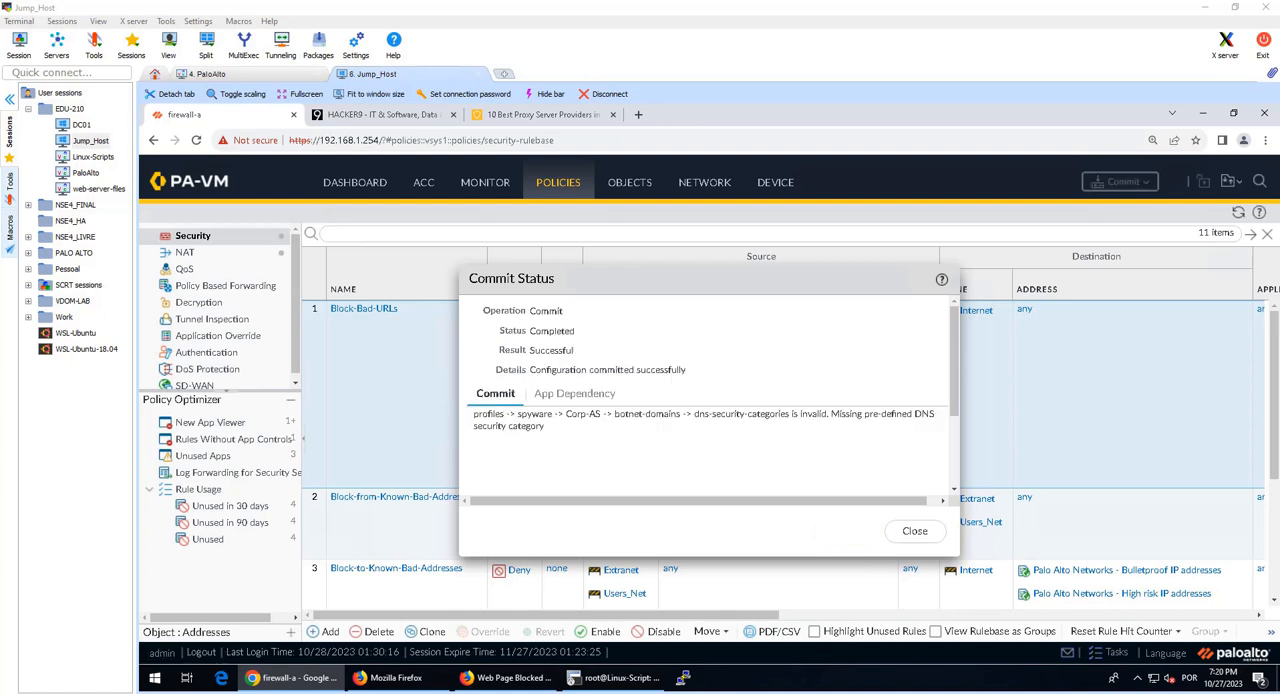
Step: Switch to Firefox, close the old private window with its two tabs, and open a new private window
{"action": "left_click", "coordinate": [505, 677]}
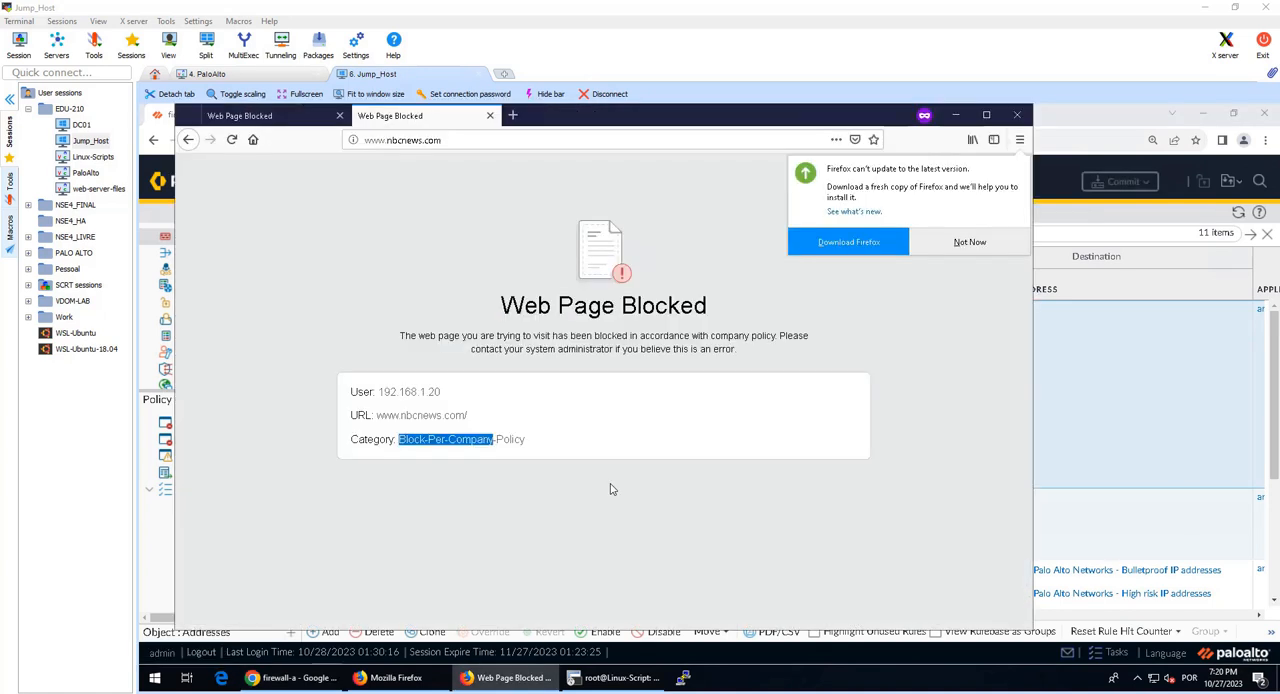
{"action": "middle_click", "coordinate": [377, 118]}
{"action": "middle_click", "coordinate": [281, 115]}
{"action": "left_click", "coordinate": [432, 677]}
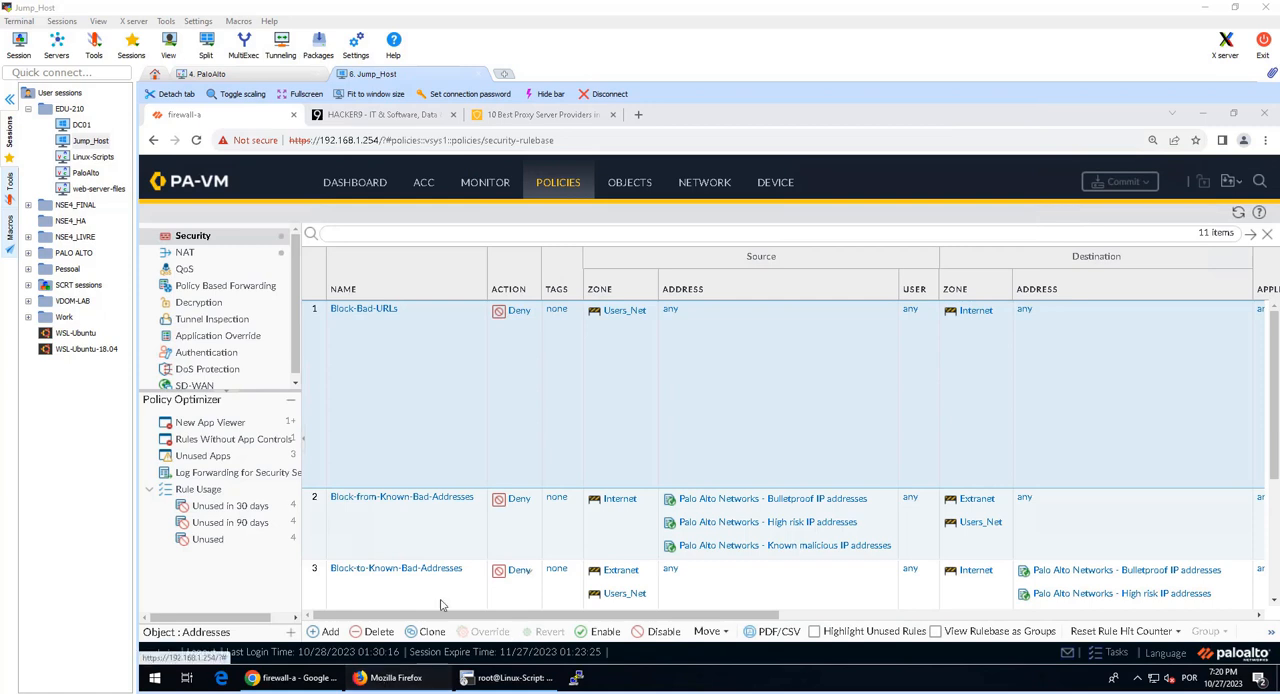
{"action": "key", "text": "ctrl+shift+p"}
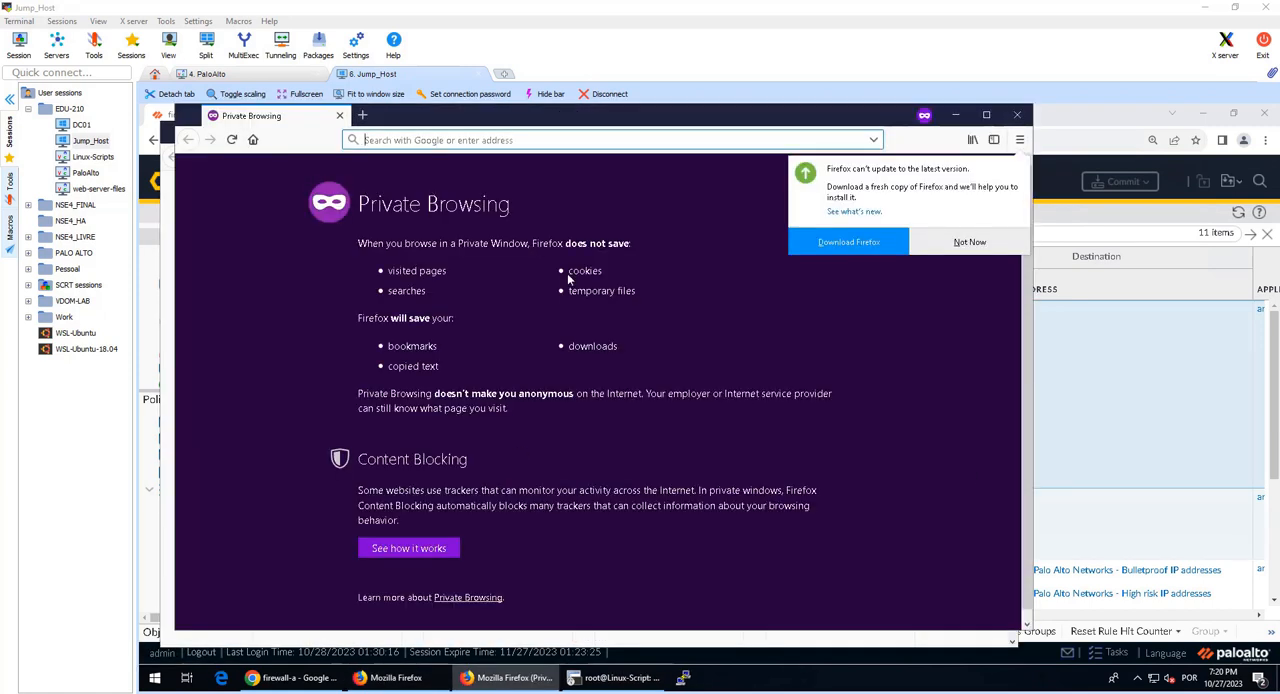
{"action": "type", "text": "http://duckduckgo.com"}
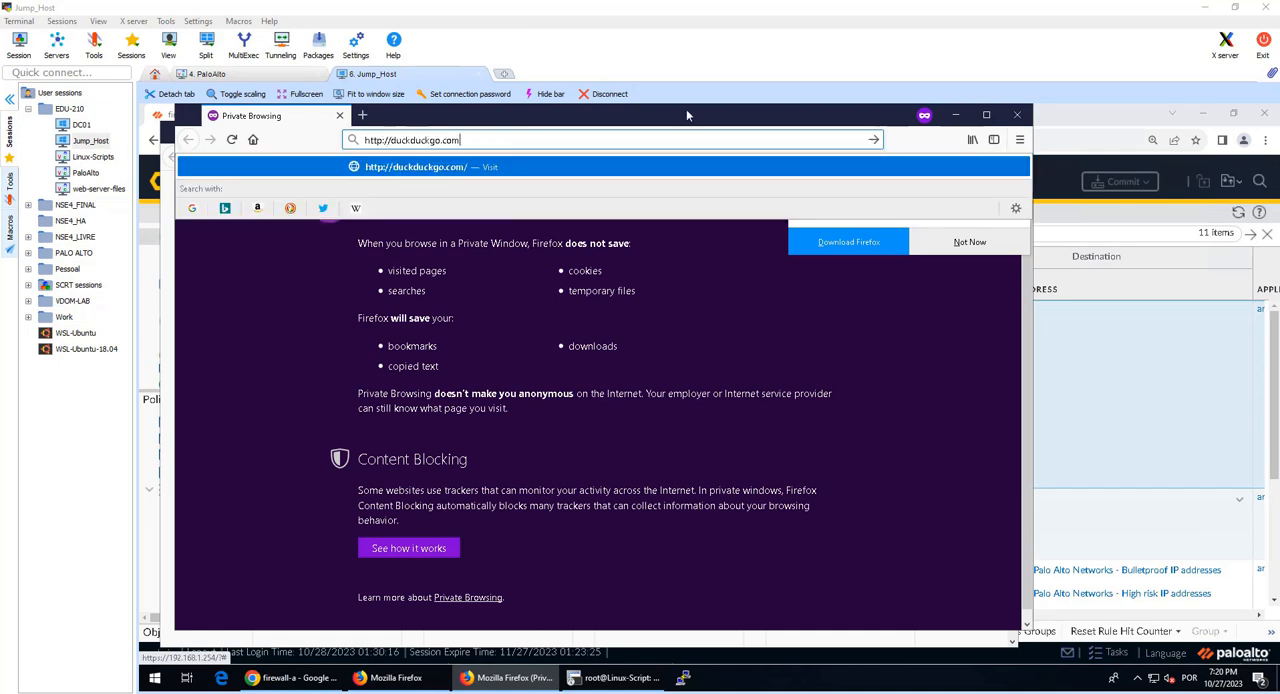
{"action": "key", "text": "Return"}
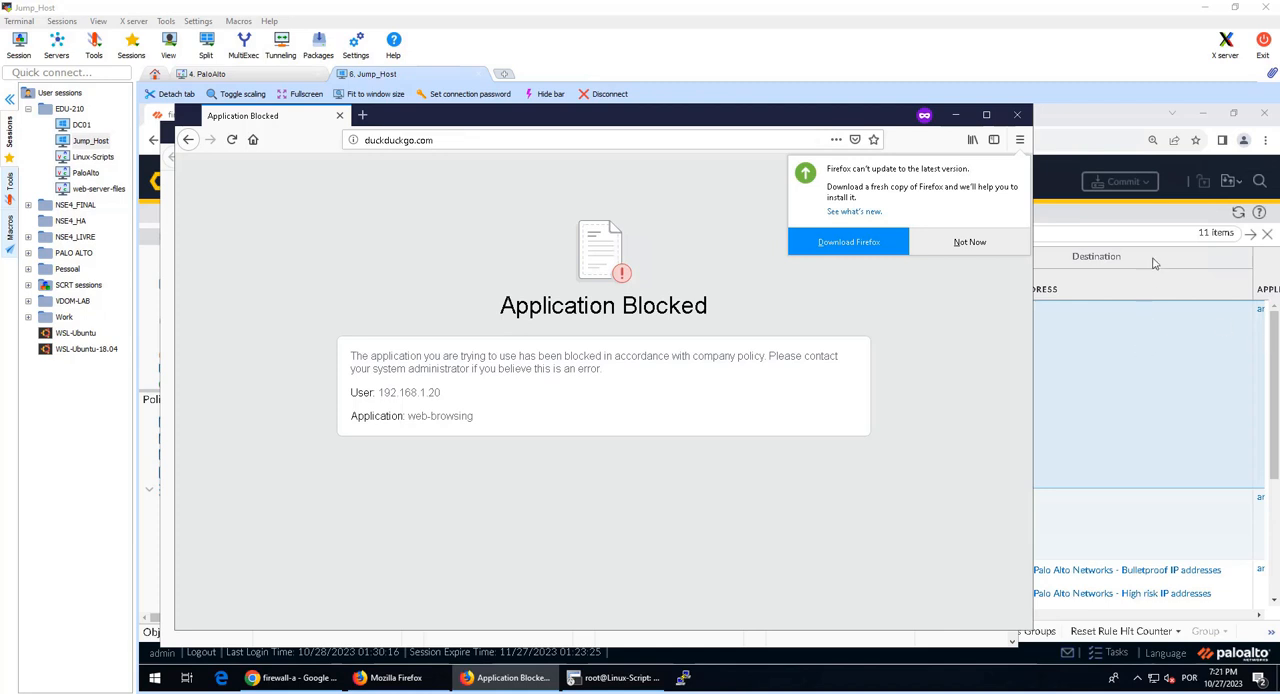
Step: Switch to Chrome, open 192.168.50.80/malicious-urls.txt in a new tab, and close the HACKER9 and 10 Best Proxy Server Providers tabs
{"action": "left_click", "coordinate": [1126, 213]}
{"action": "left_click", "coordinate": [638, 114]}
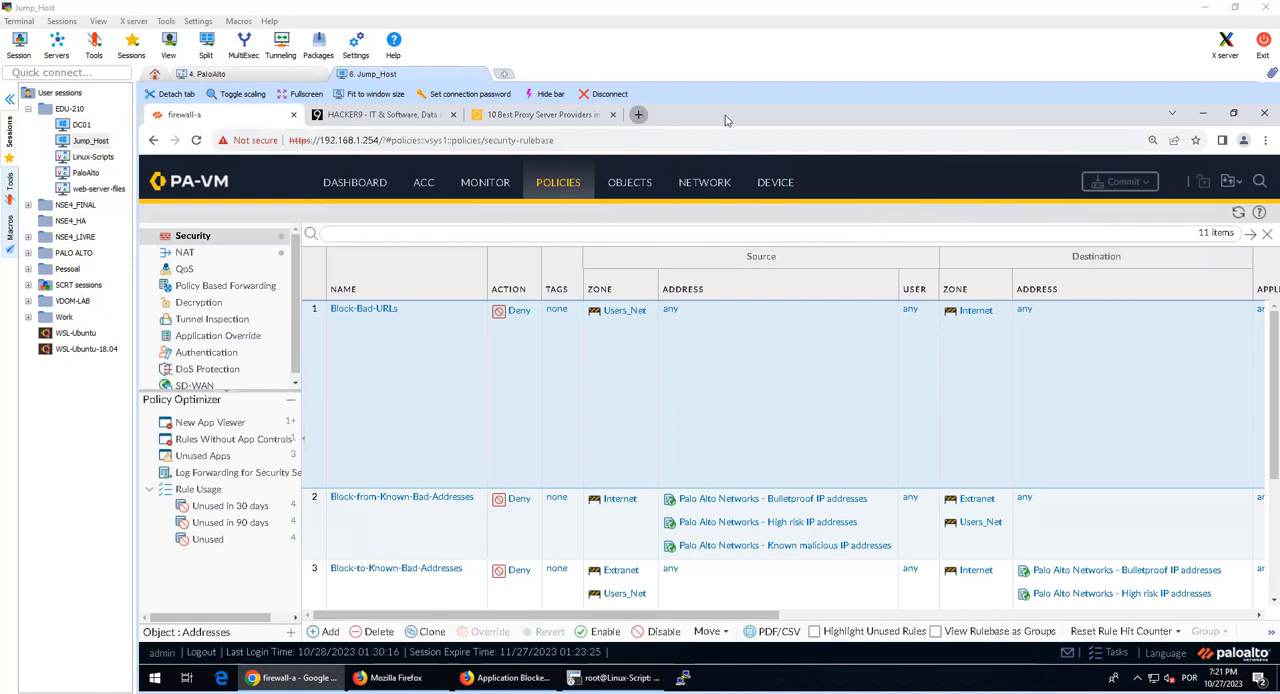
{"action": "type", "text": "192.168.50.80/malicious-urls.txt"}
{"action": "key", "text": "Return"}
{"action": "middle_click", "coordinate": [385, 118]}
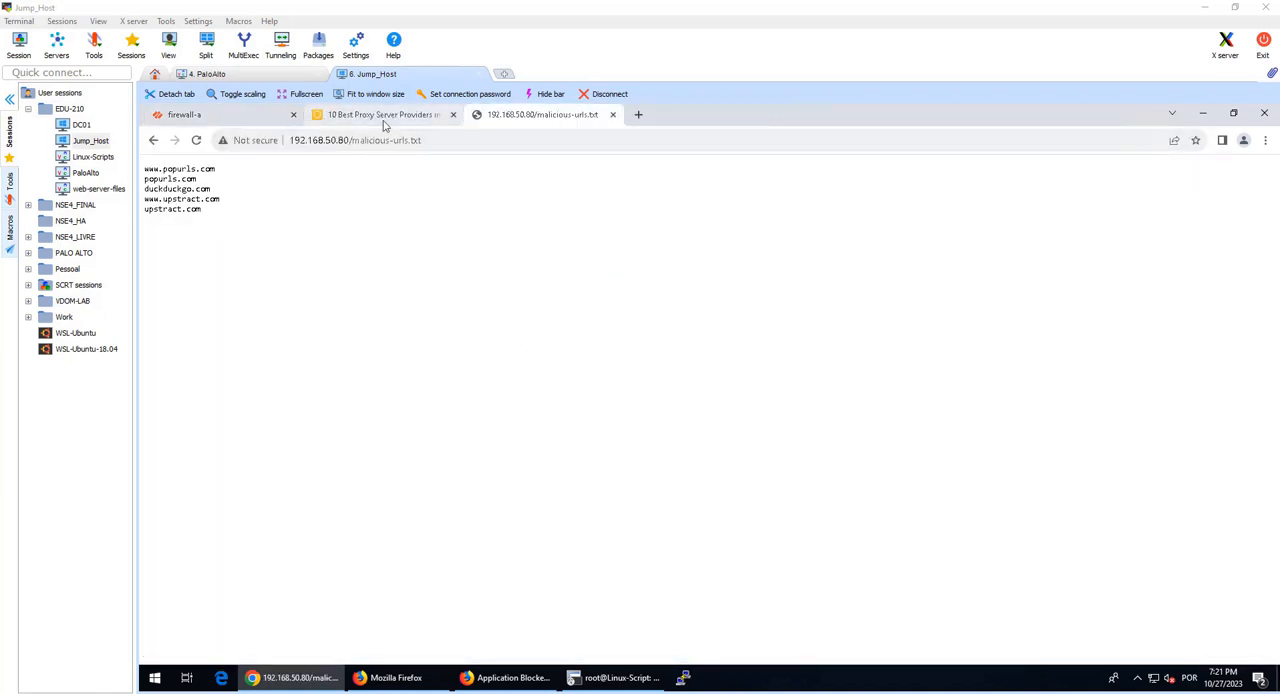
{"action": "middle_click", "coordinate": [386, 118]}
Step: Examine the address of the malicious-urls.txt page and each URL entry it lists
{"action": "scroll", "coordinate": [357, 231], "scroll_direction": "up", "scroll_amount": 6, "text": "ctrl"}
{"action": "scroll", "coordinate": [357, 231], "scroll_direction": "up", "scroll_amount": 5}
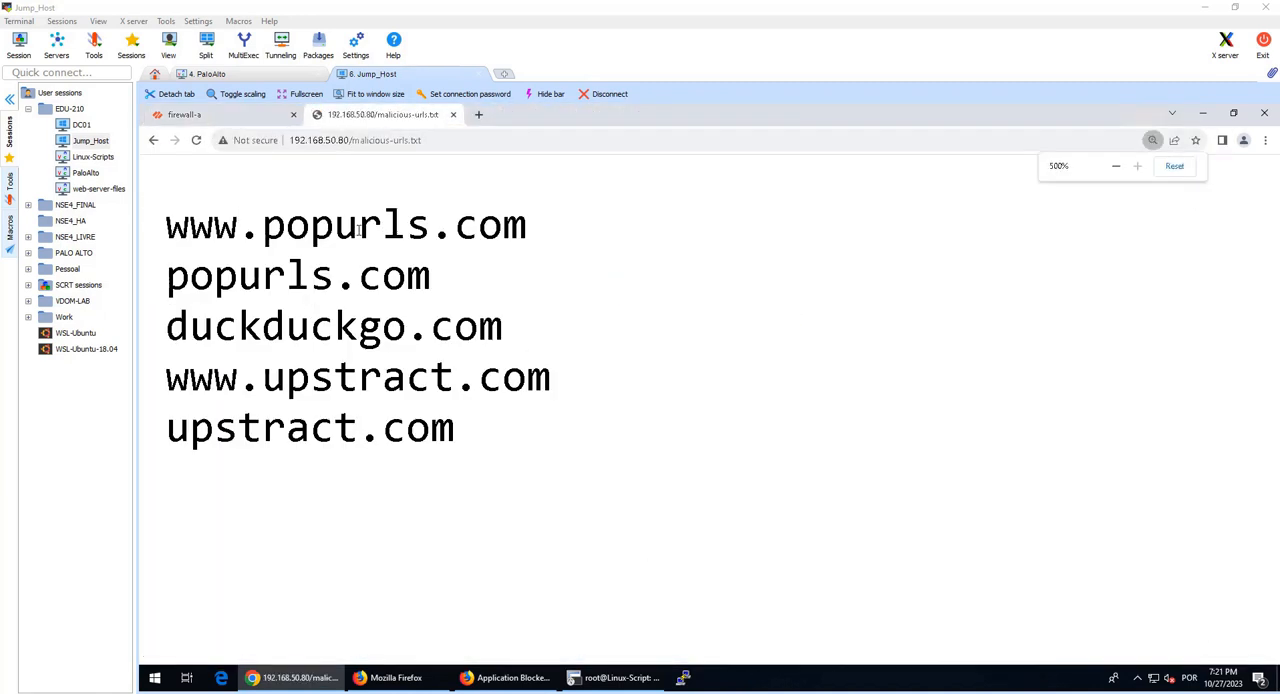
{"action": "scroll", "coordinate": [357, 231], "scroll_direction": "down", "scroll_amount": 2}
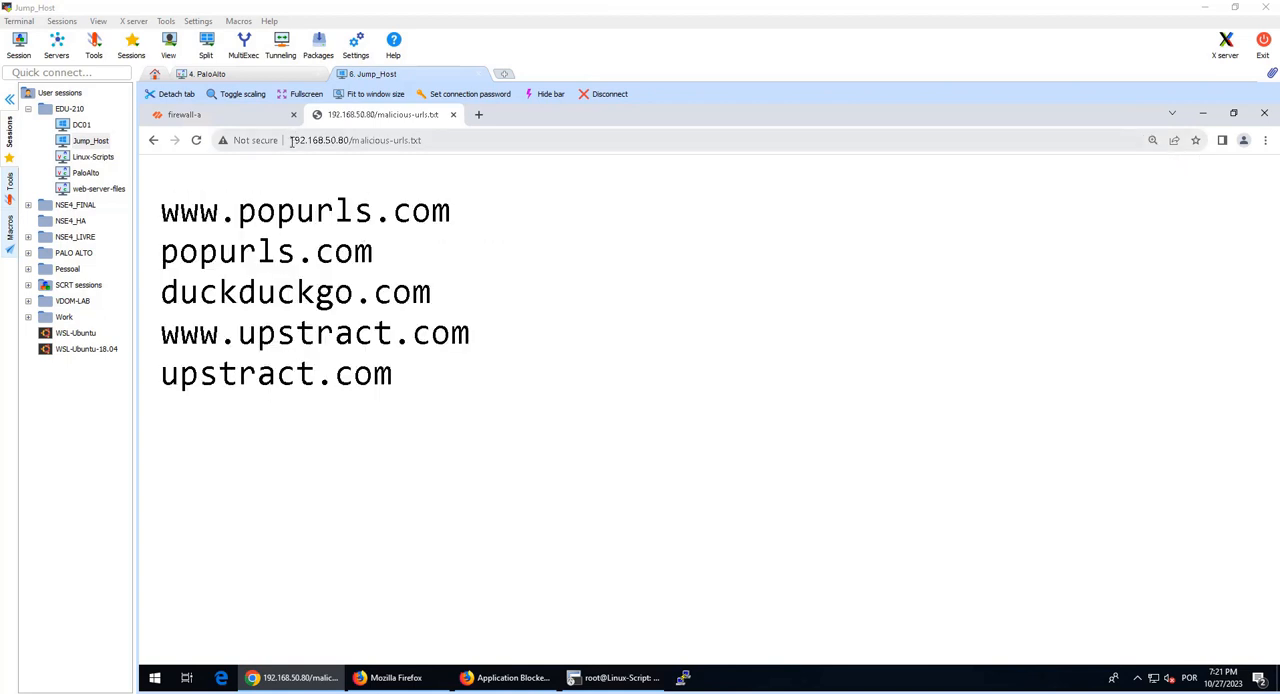
{"action": "left_click_drag", "start_coordinate": [291, 140], "coordinate": [358, 150]}
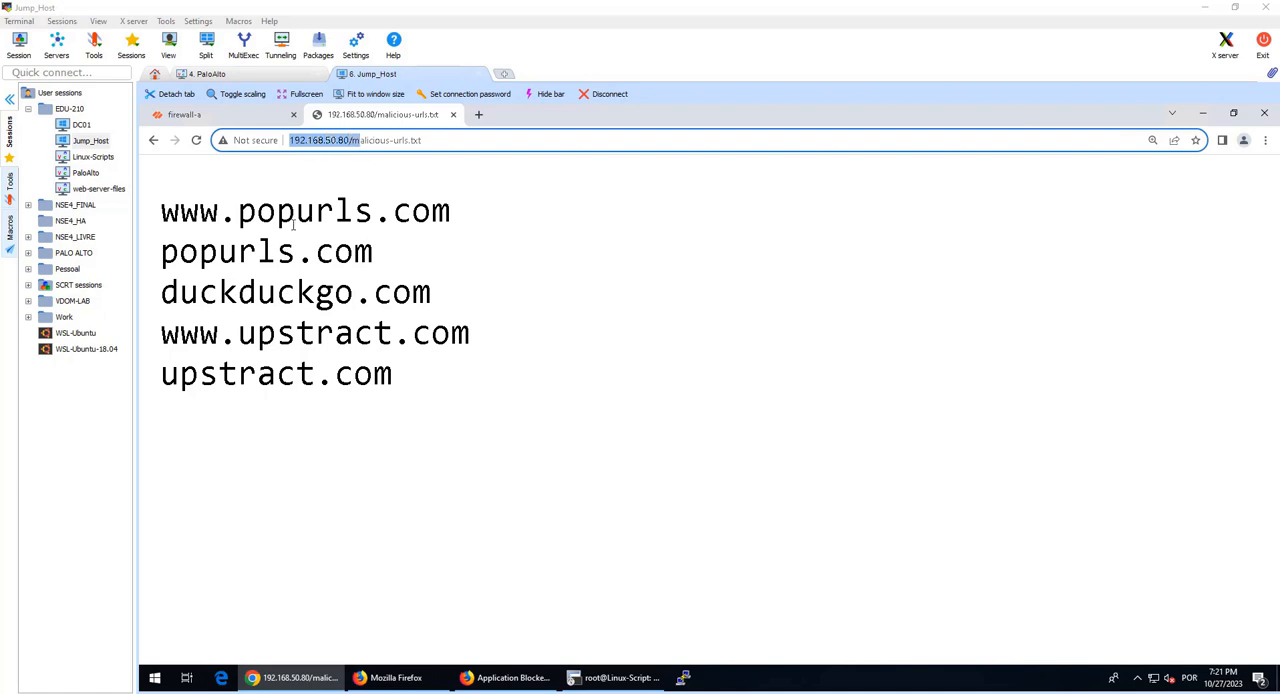
{"action": "left_click_drag", "start_coordinate": [160, 212], "coordinate": [457, 262]}
{"action": "left_click", "coordinate": [148, 316]}
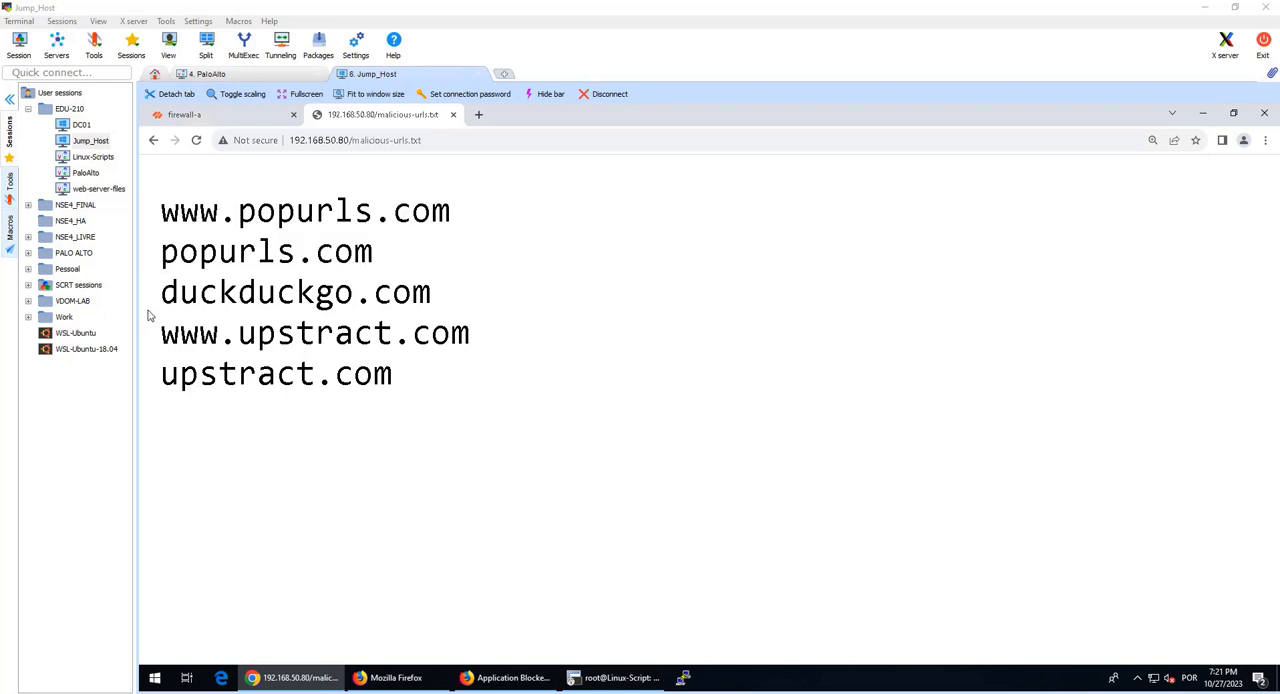
{"action": "left_click_drag", "start_coordinate": [158, 292], "coordinate": [436, 300]}
{"action": "left_click_drag", "start_coordinate": [162, 334], "coordinate": [487, 328]}
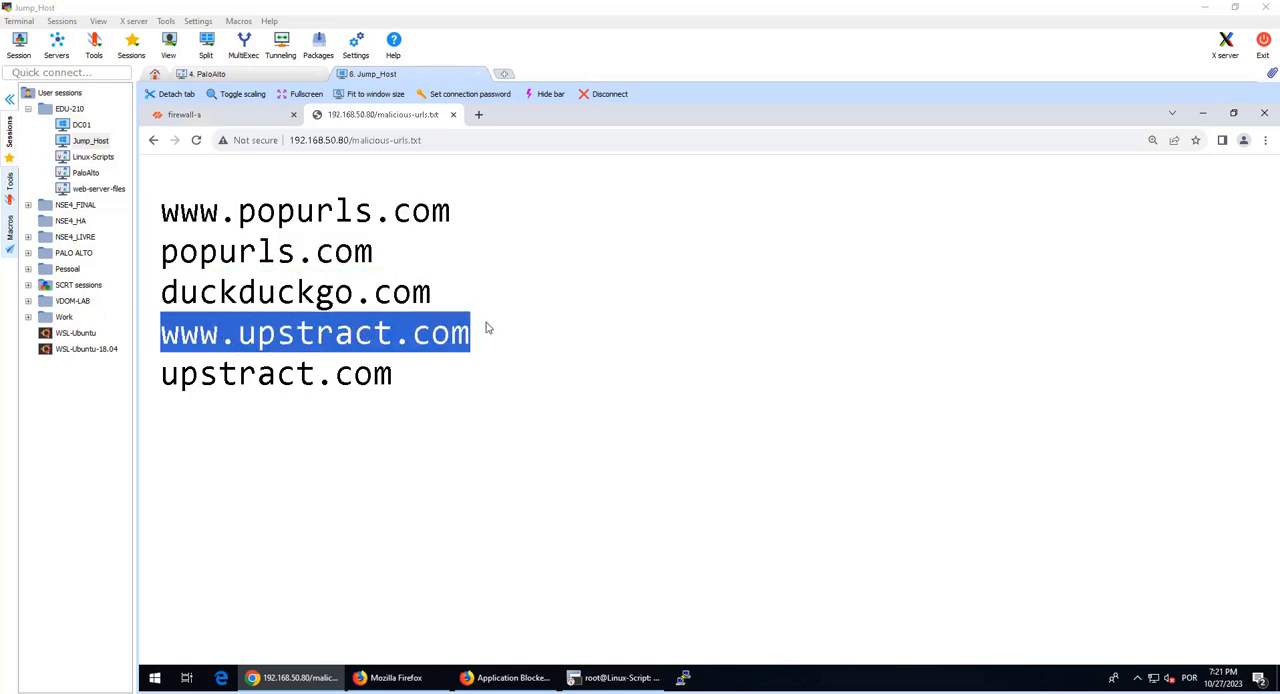
{"action": "left_click", "coordinate": [239, 354]}
{"action": "left_click_drag", "start_coordinate": [158, 374], "coordinate": [278, 400]}
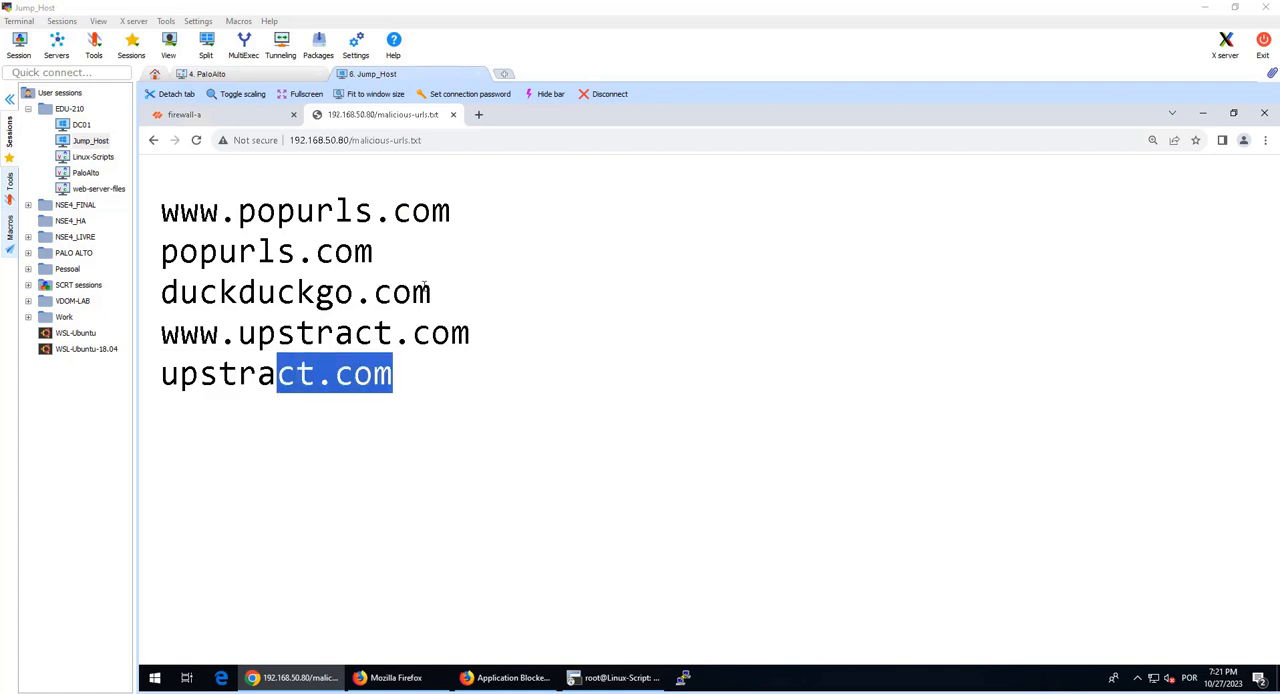
{"action": "left_click", "coordinate": [417, 142]}
{"action": "double_click", "coordinate": [404, 142]}
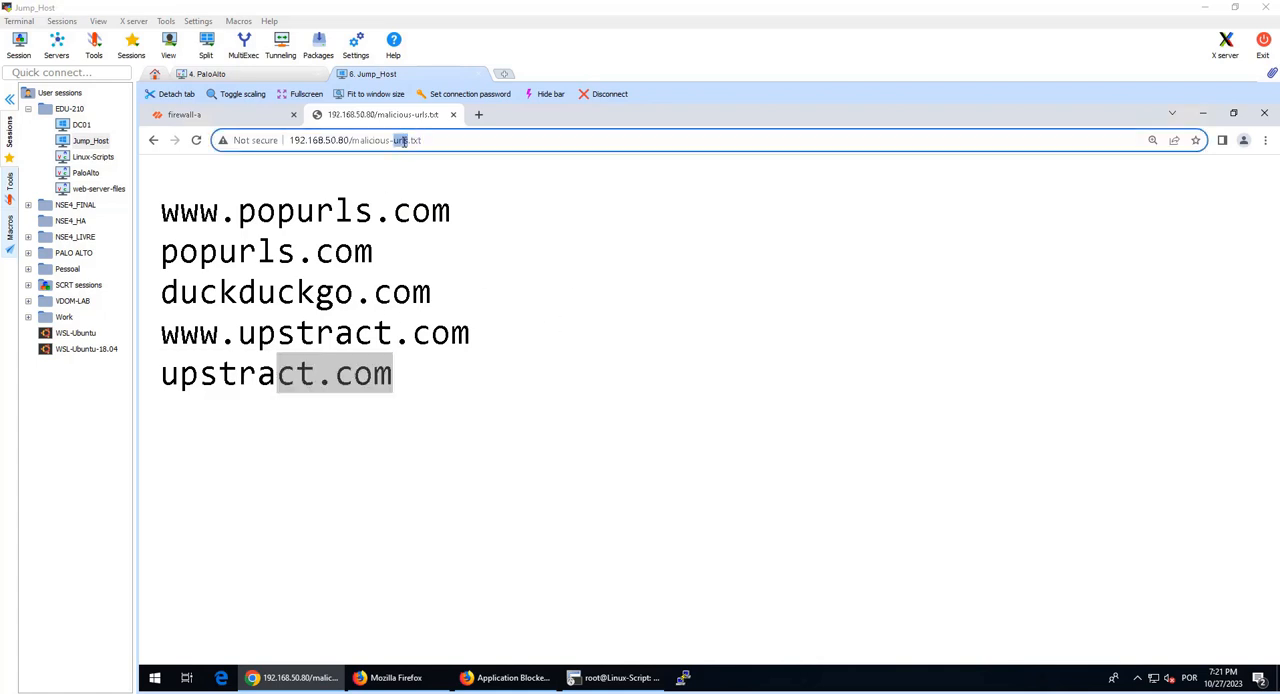
{"action": "left_click", "coordinate": [404, 142]}
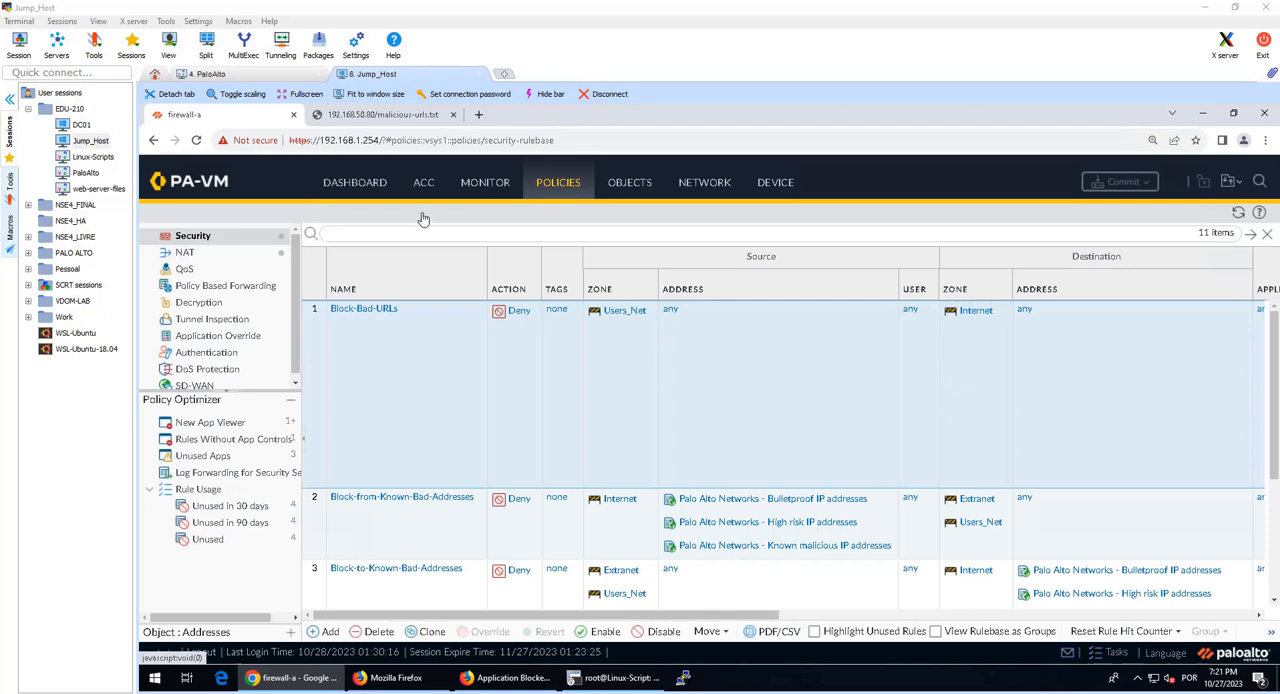
Step: Compare the URL categories of the Block-Bad-URLs rule with the entries in malicious-urls.txt
{"action": "left_click_drag", "start_coordinate": [665, 616], "coordinate": [808, 624]}
{"action": "left_click", "coordinate": [808, 620]}
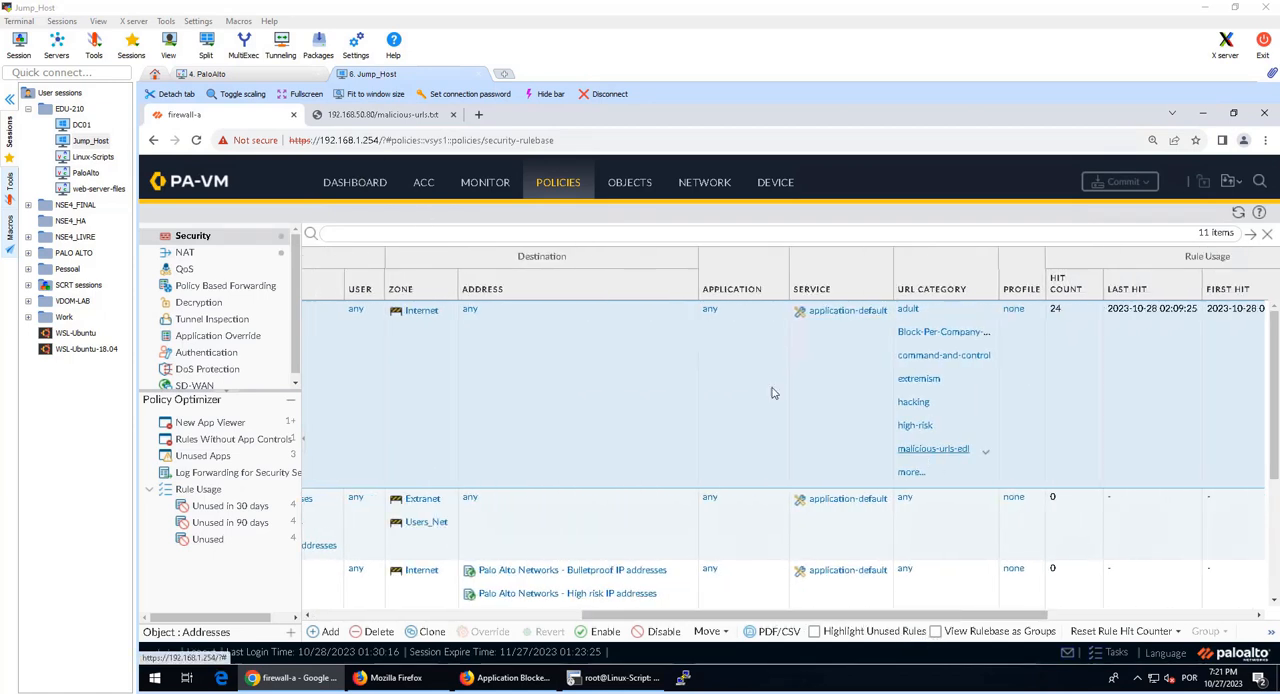
{"action": "left_click", "coordinate": [358, 116]}
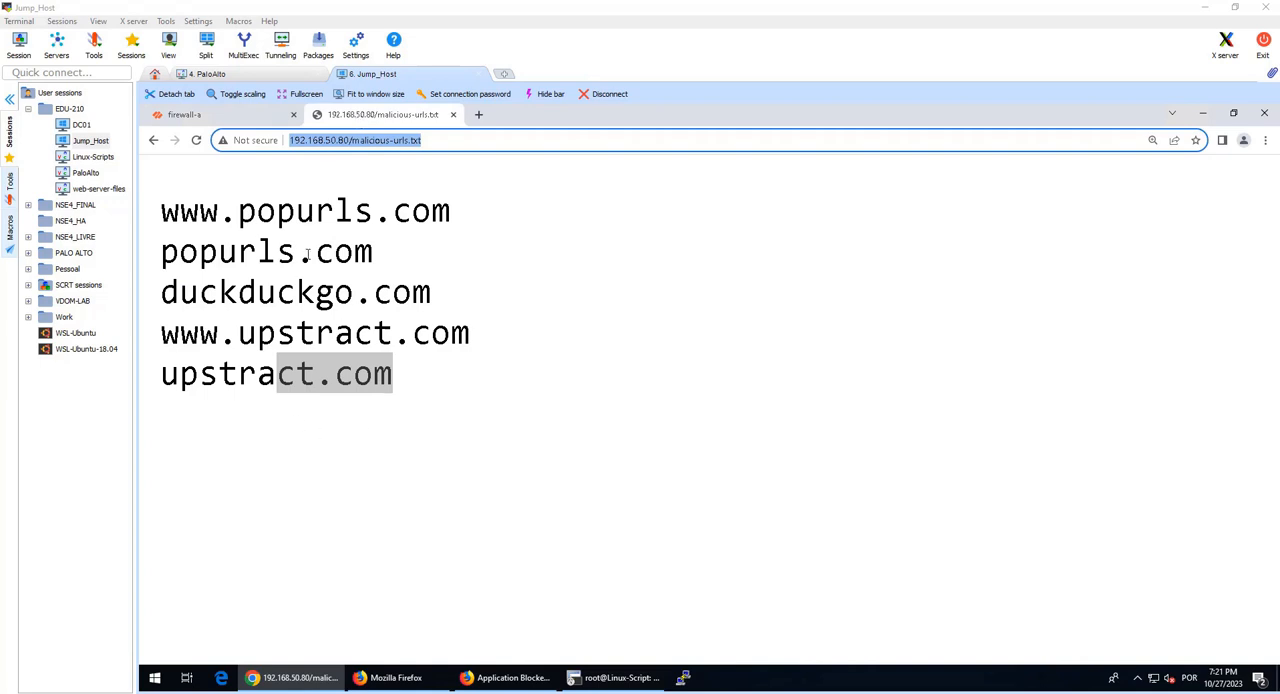
{"action": "left_click", "coordinate": [185, 114]}
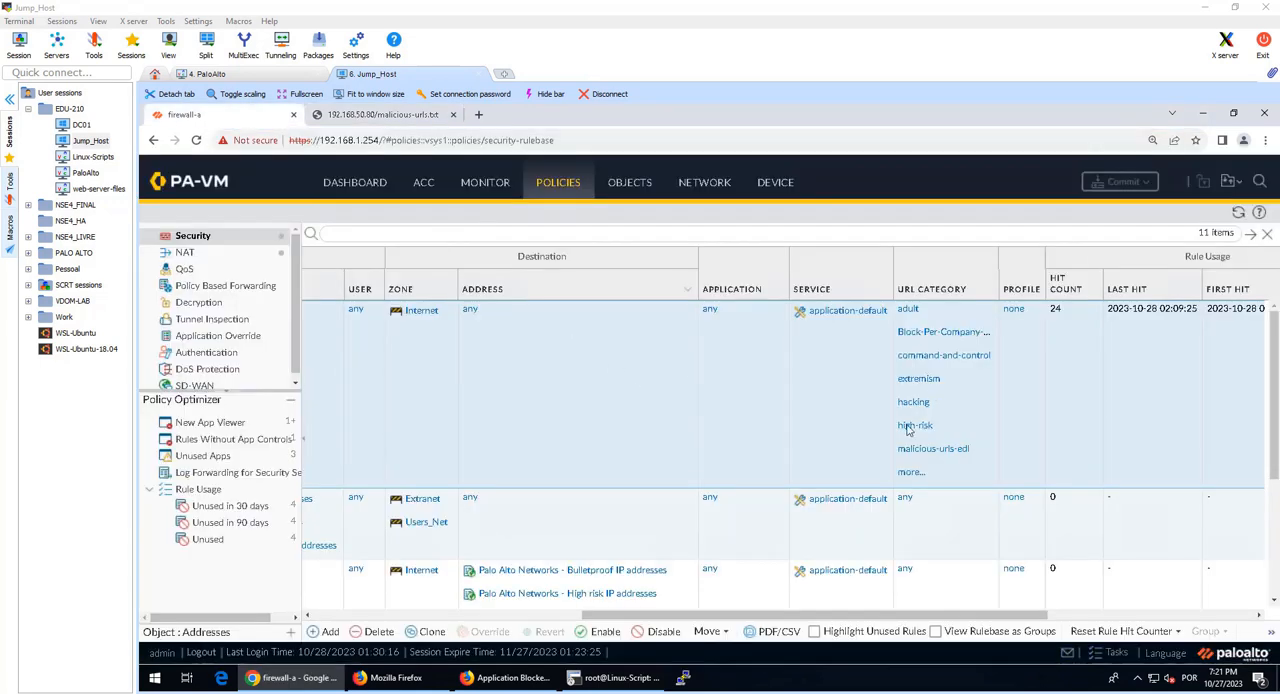
{"action": "left_click", "coordinate": [380, 114]}
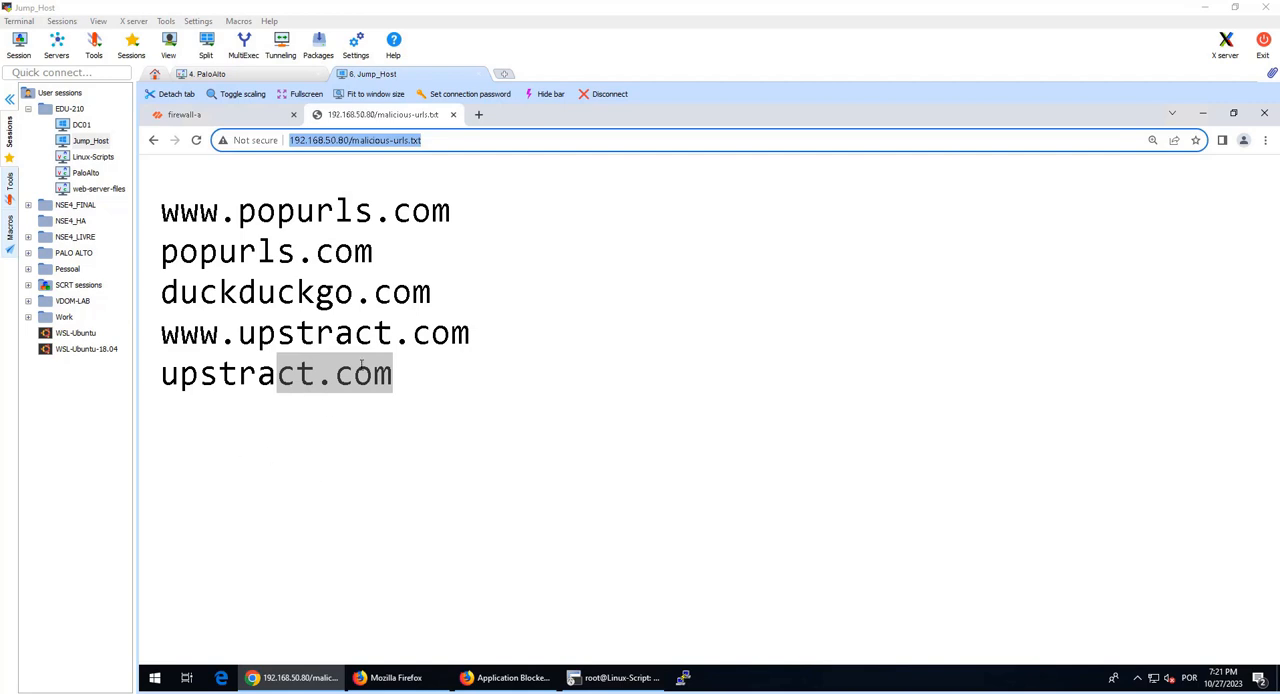
{"action": "left_click", "coordinate": [215, 116]}
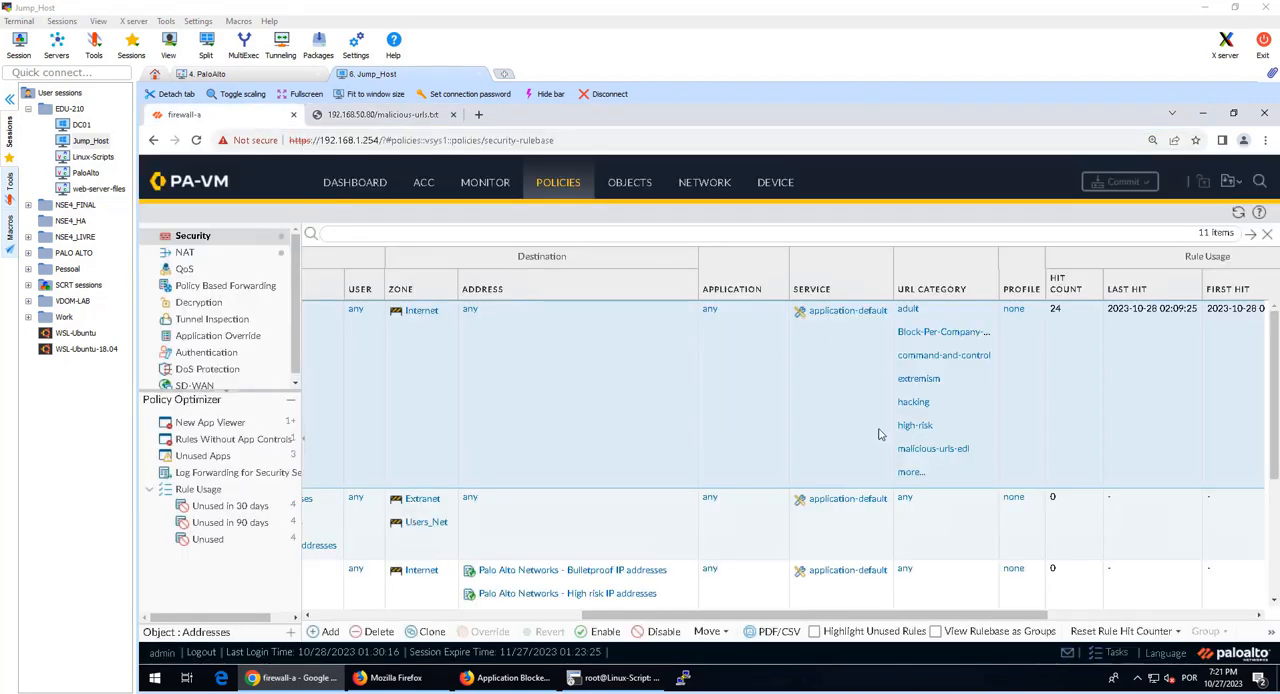
{"action": "left_click_drag", "start_coordinate": [703, 621], "coordinate": [441, 620]}
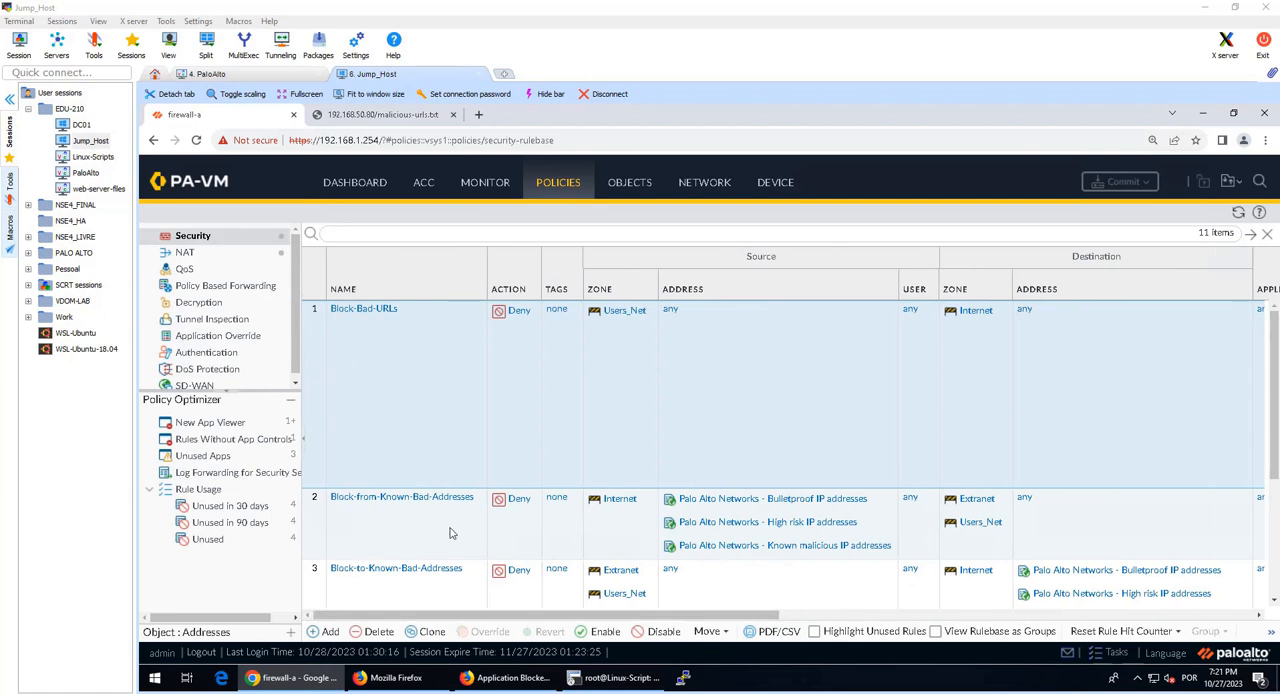
{"action": "left_click", "coordinate": [428, 524]}
{"action": "left_click", "coordinate": [411, 401]}
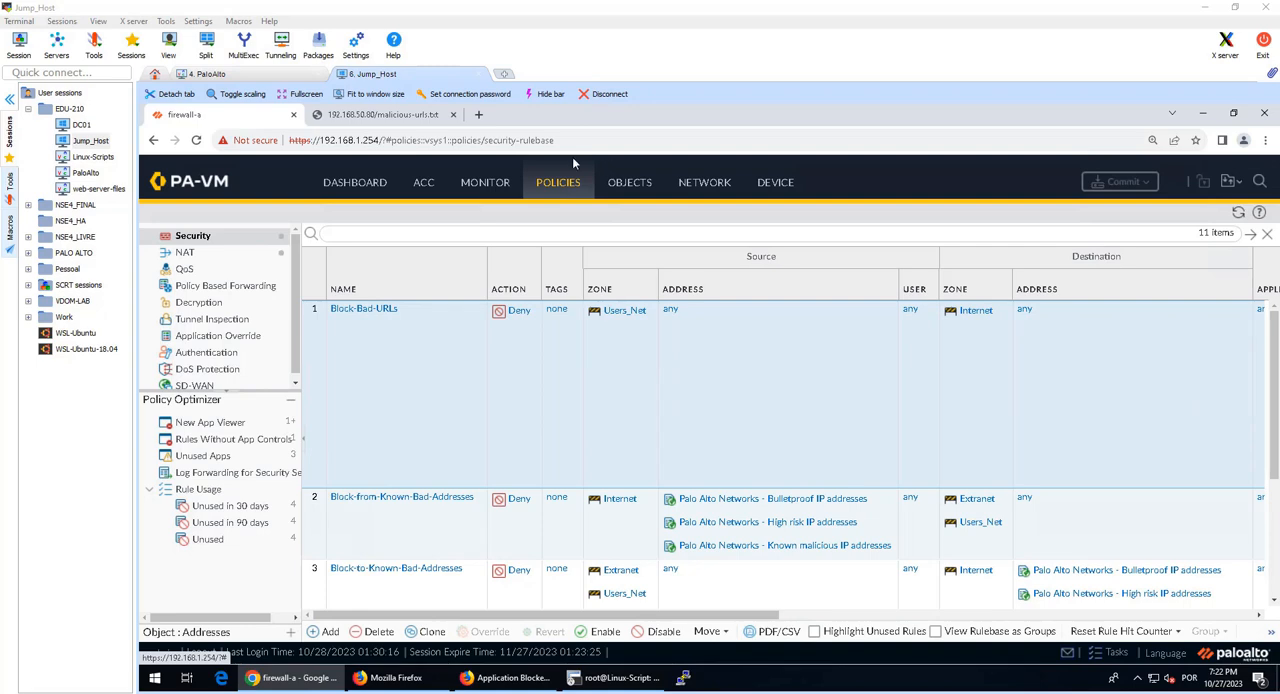
Step: Run the filter ( action eq block-url ) on the URL Filtering logs and examine the malicious-urls-edl entries for duckduckgo.com
{"action": "left_click", "coordinate": [500, 186]}
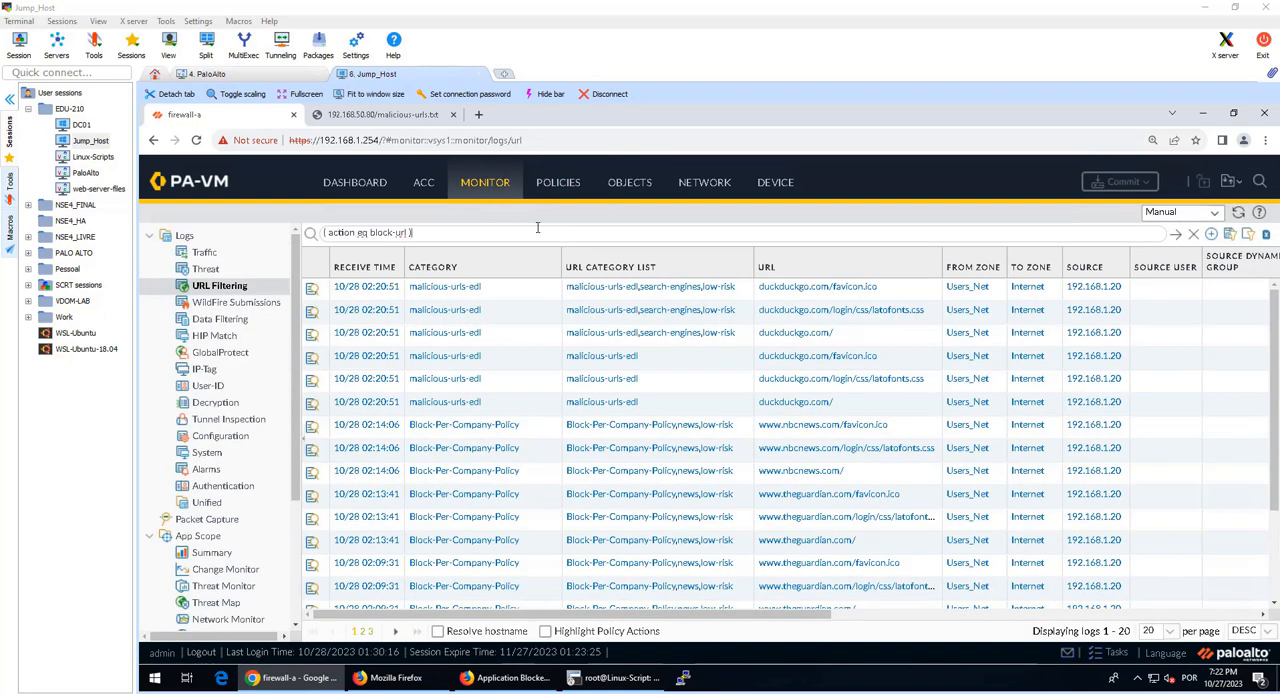
{"action": "key", "text": "Return"}
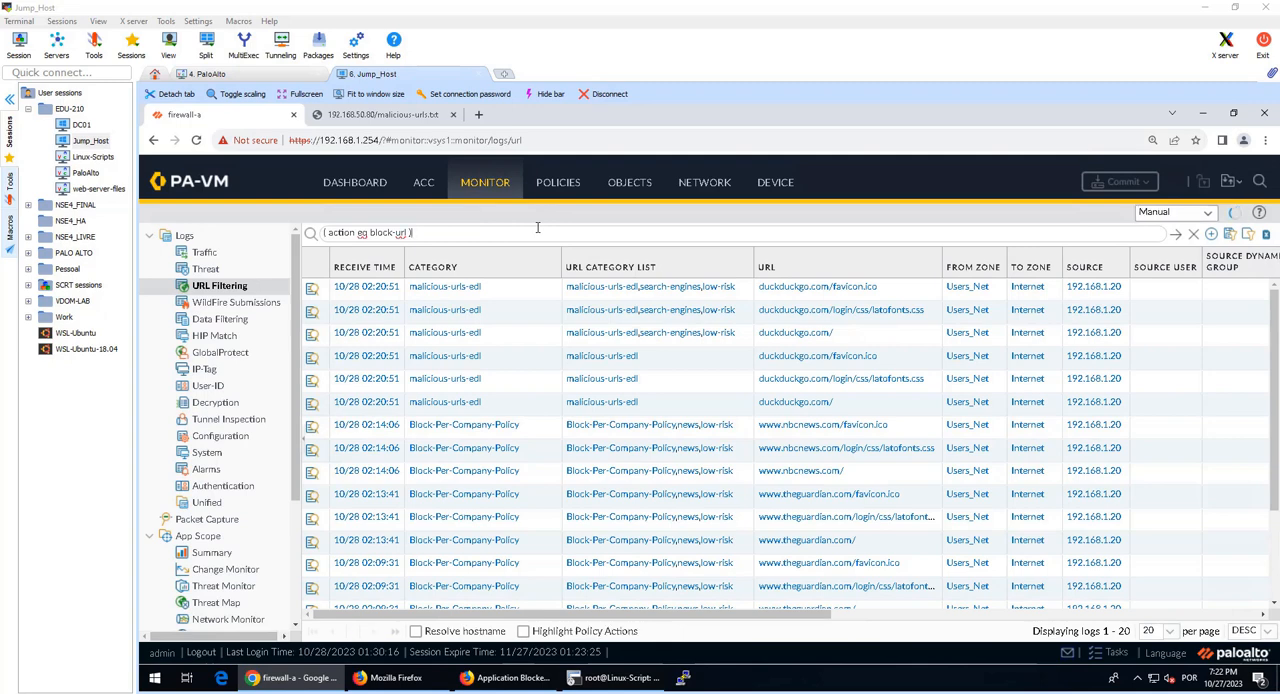
{"action": "left_click", "coordinate": [535, 295]}
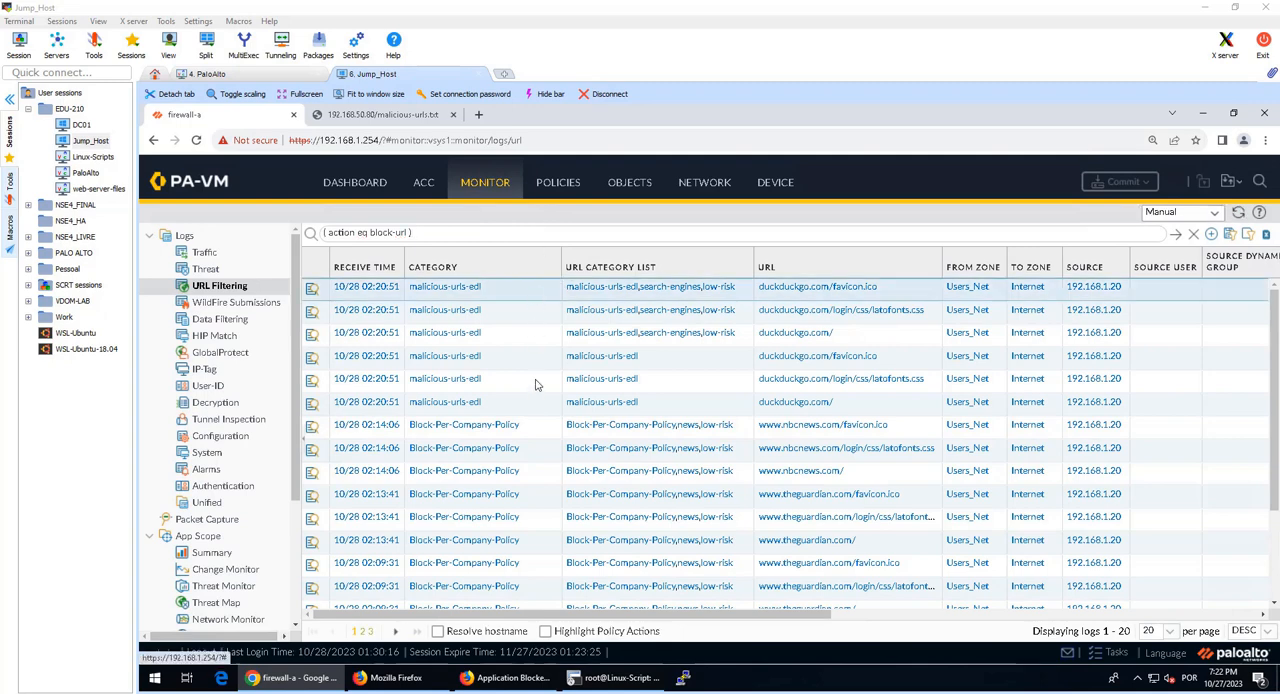
{"action": "left_click", "coordinate": [528, 404]}
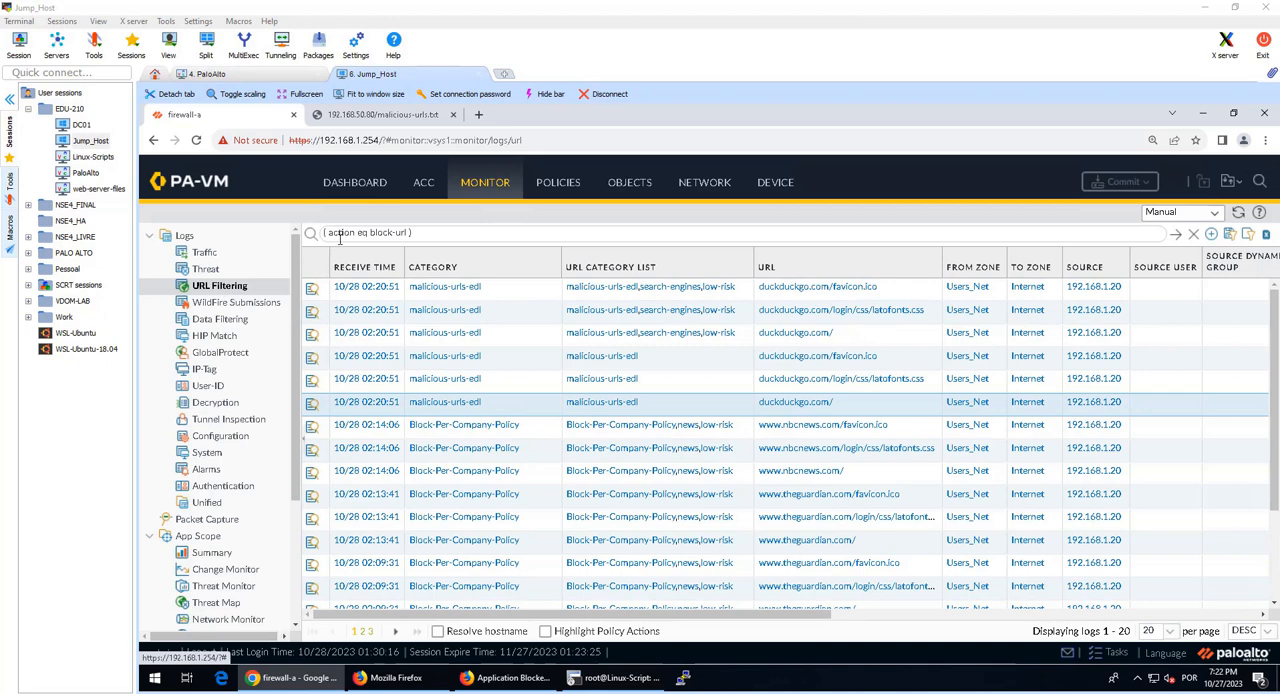
{"action": "left_click", "coordinate": [492, 290]}
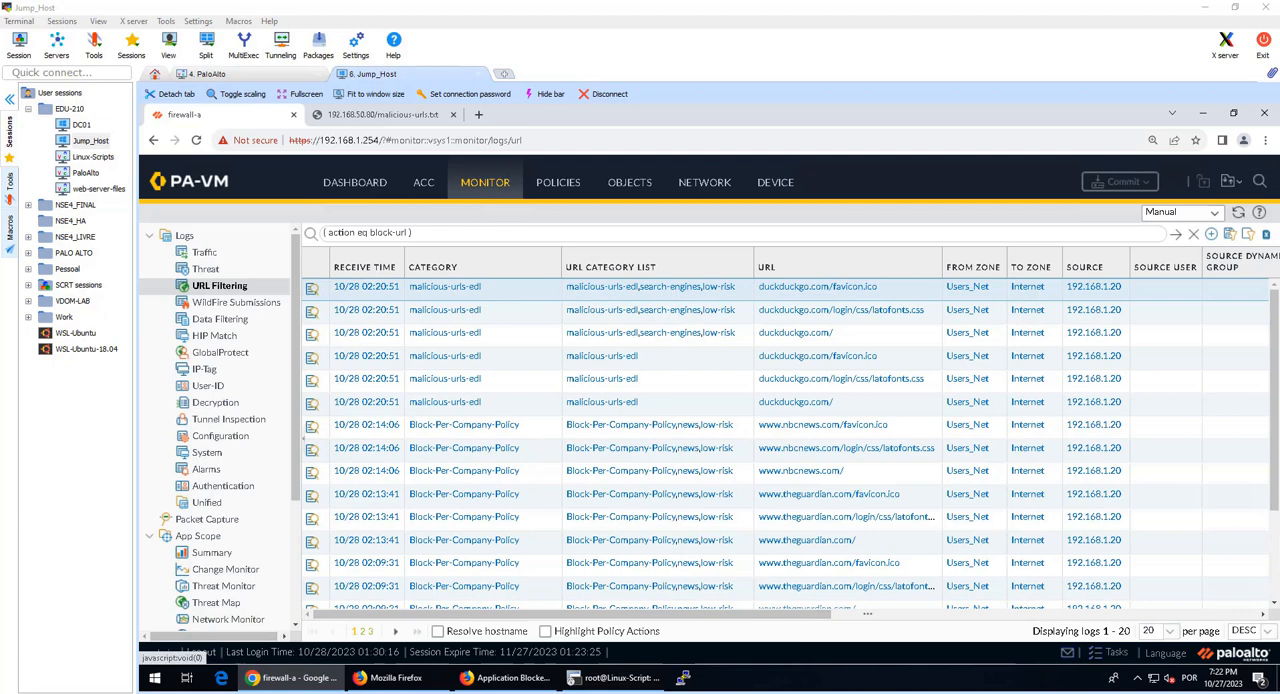
Step: Disable the Block-Bad-URLs rule in the Security policies and start committing the change
{"action": "left_click", "coordinate": [553, 181]}
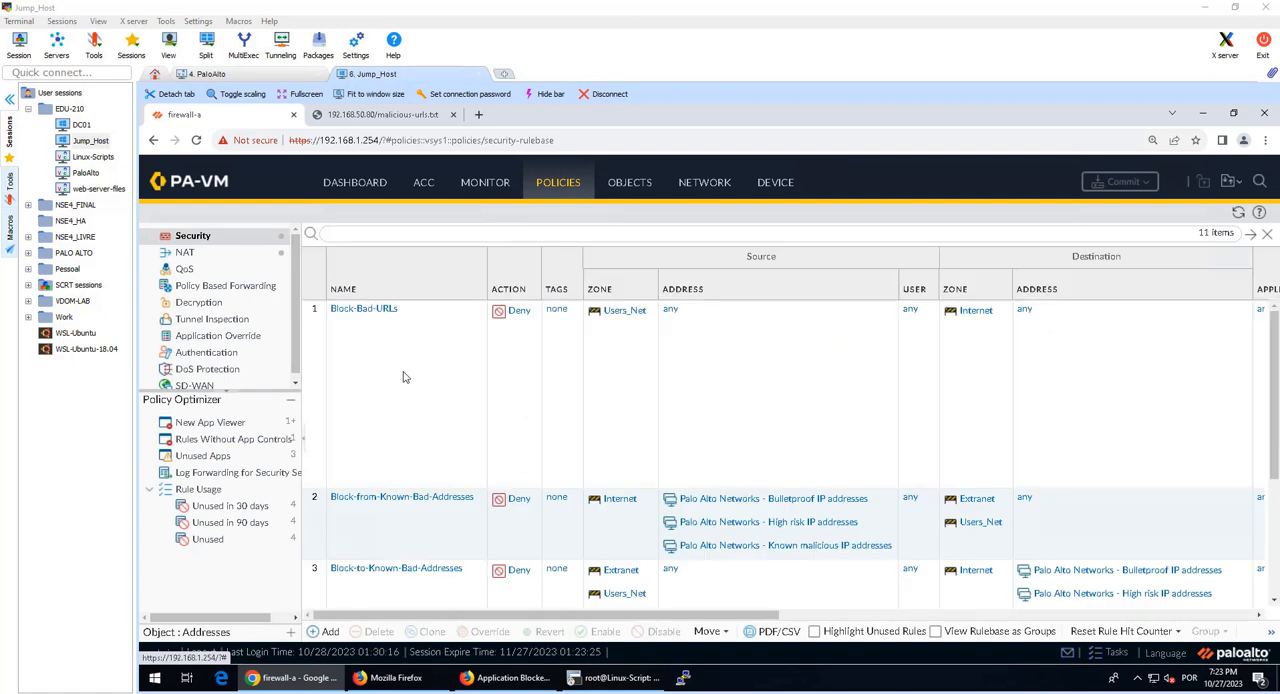
{"action": "left_click", "coordinate": [404, 376]}
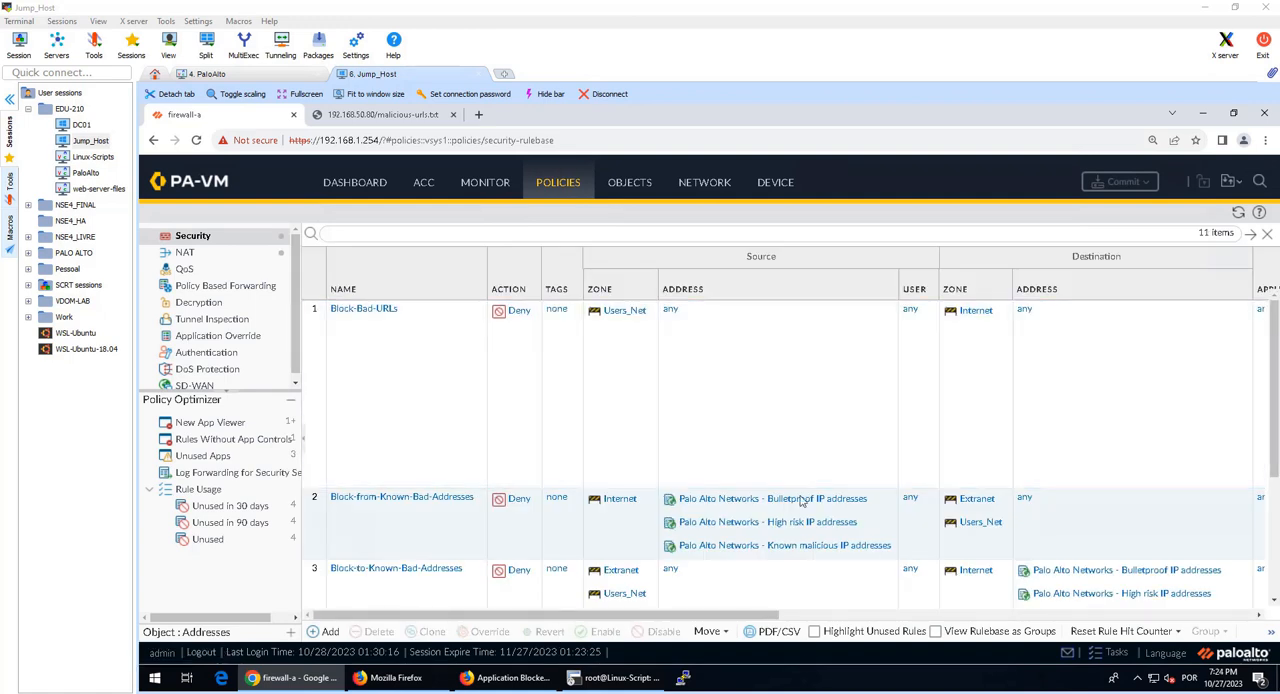
{"action": "left_click", "coordinate": [712, 480]}
{"action": "left_click", "coordinate": [663, 631]}
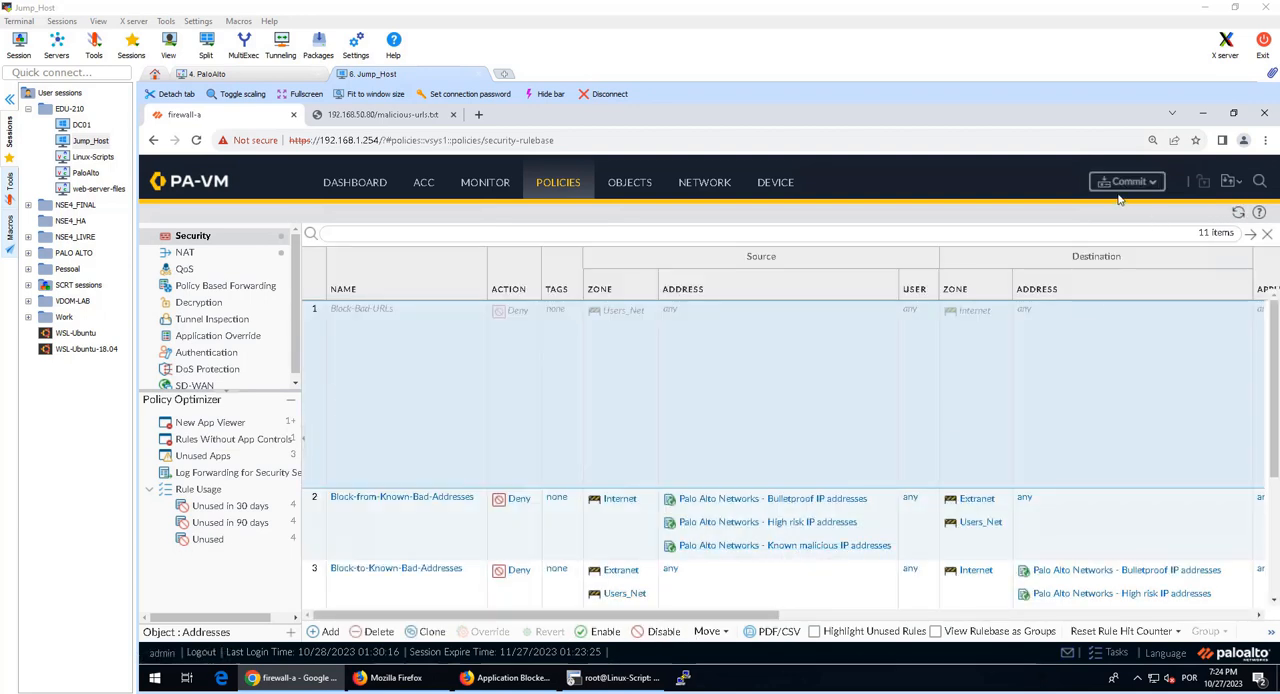
{"action": "left_click", "coordinate": [1127, 181]}
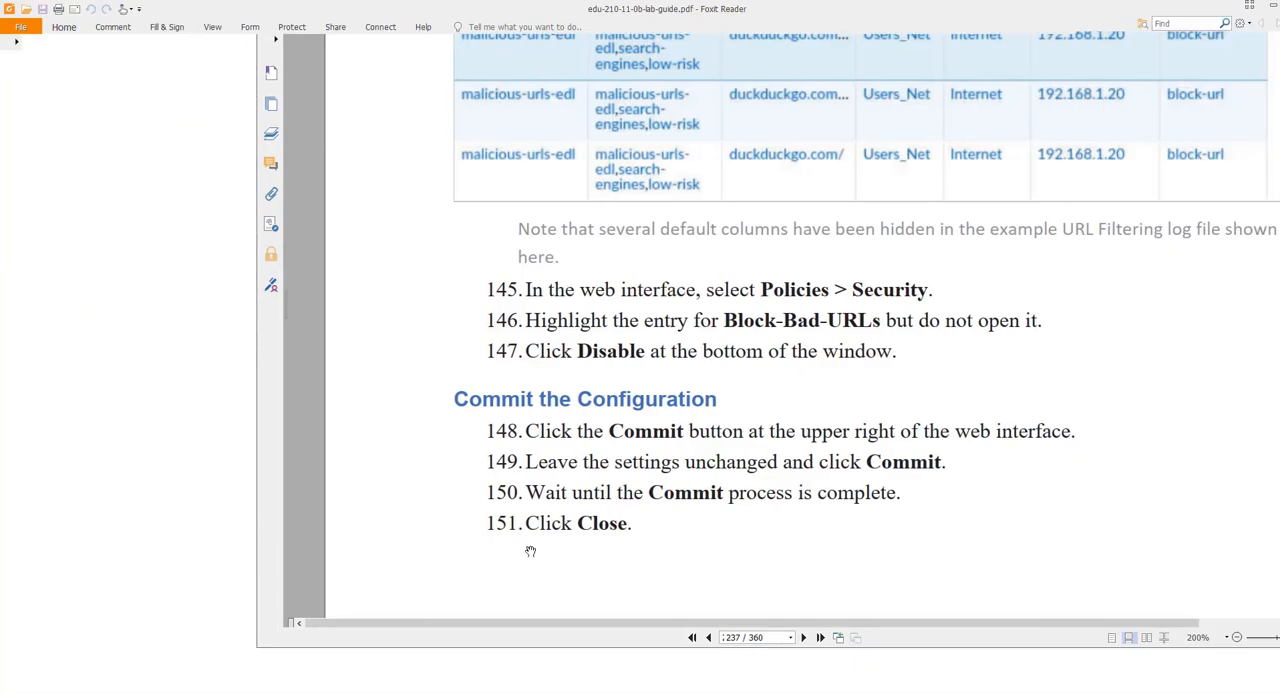
Step: Switch to edu-210-11-0b-lab-guide.pdf in Foxit Reader and review the closing commit instructions through the end of the lab
{"action": "scroll", "coordinate": [608, 417], "scroll_direction": "up", "scroll_amount": 3}
{"action": "scroll", "coordinate": [614, 405], "scroll_direction": "down", "scroll_amount": 4}
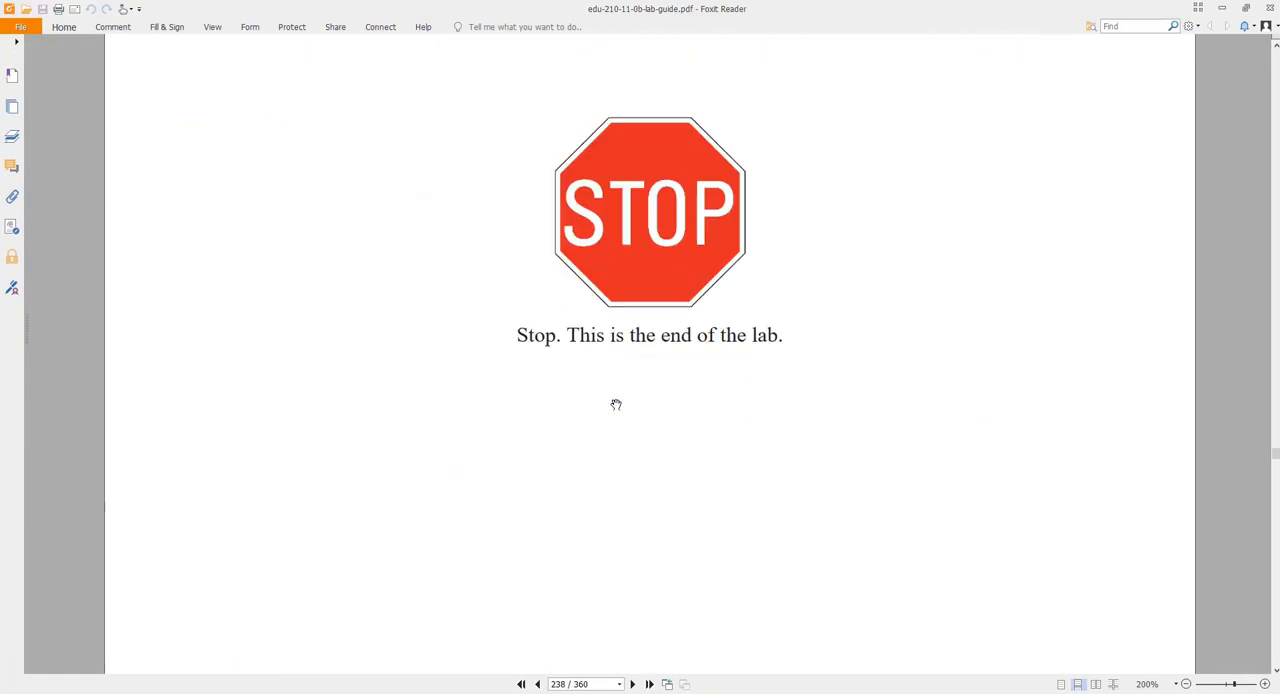